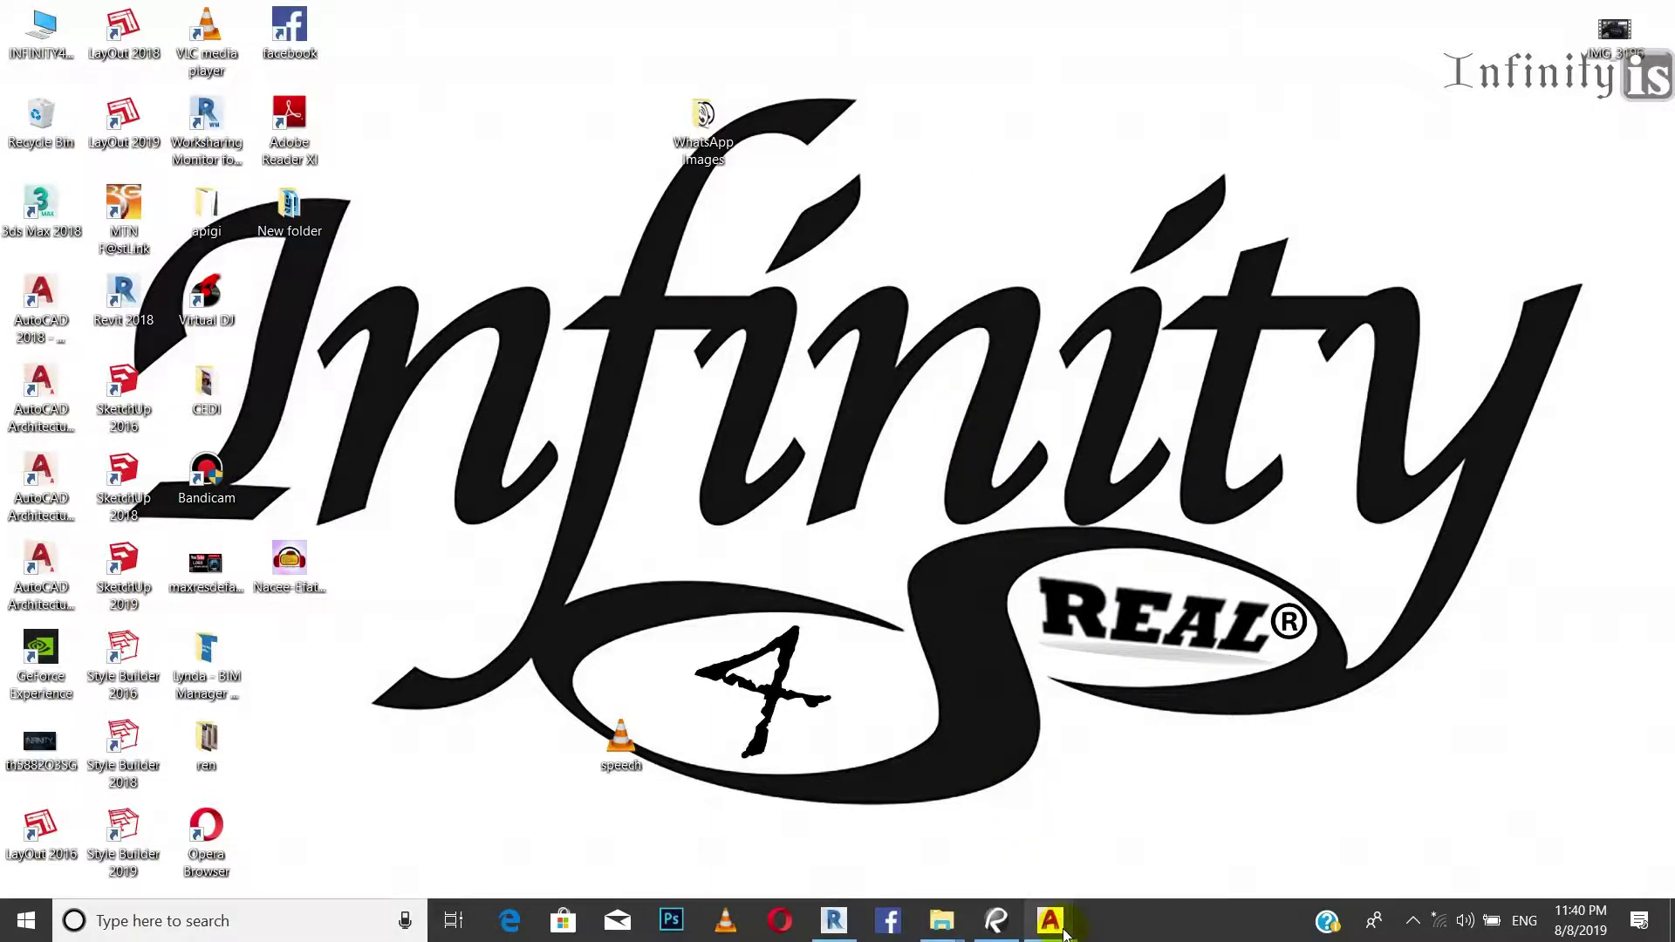
# Switch to the AutoCAD drawing ACAD-FINAL P.J.T INFINITY4real (2).dwg and maximize its window.
pyautogui.moveTo(1065, 934)
pyautogui.click(972, 839)
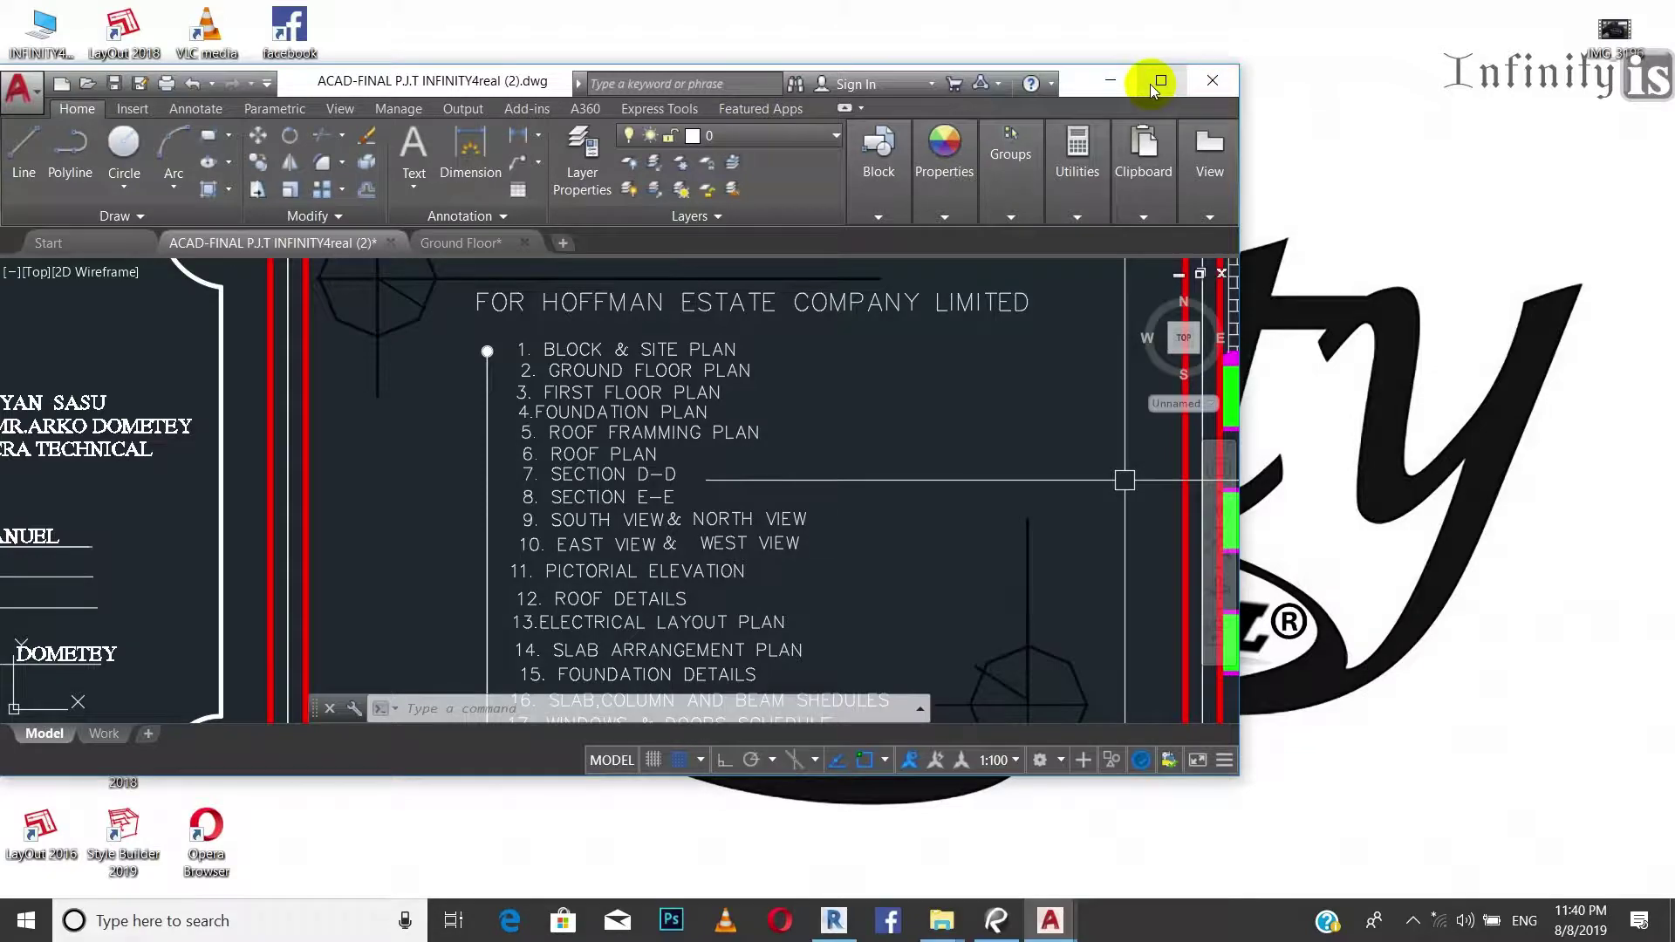
pyautogui.click(1166, 82)
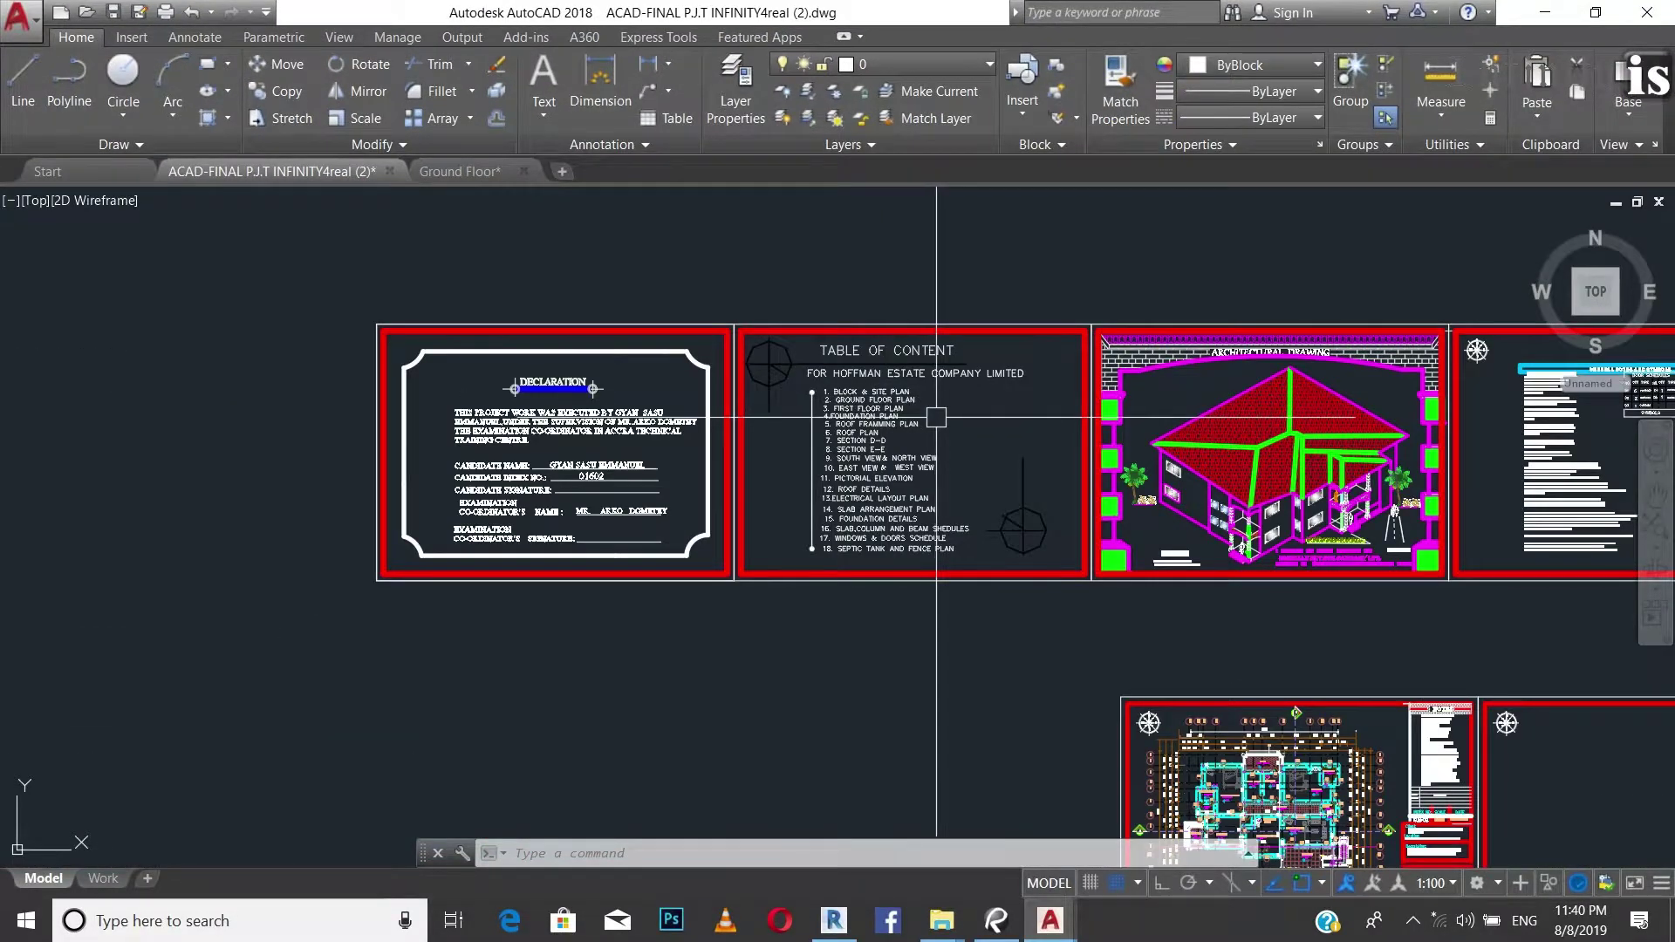
# Examine the overall sheet layout of the final project drawing, including the declaration, table of contents and plan sheets.
pyautogui.scroll(2, 911, 396)
pyautogui.scroll(-10, 925, 401)
pyautogui.scroll(-4, 957, 358)
pyautogui.scroll(4, 892, 353)
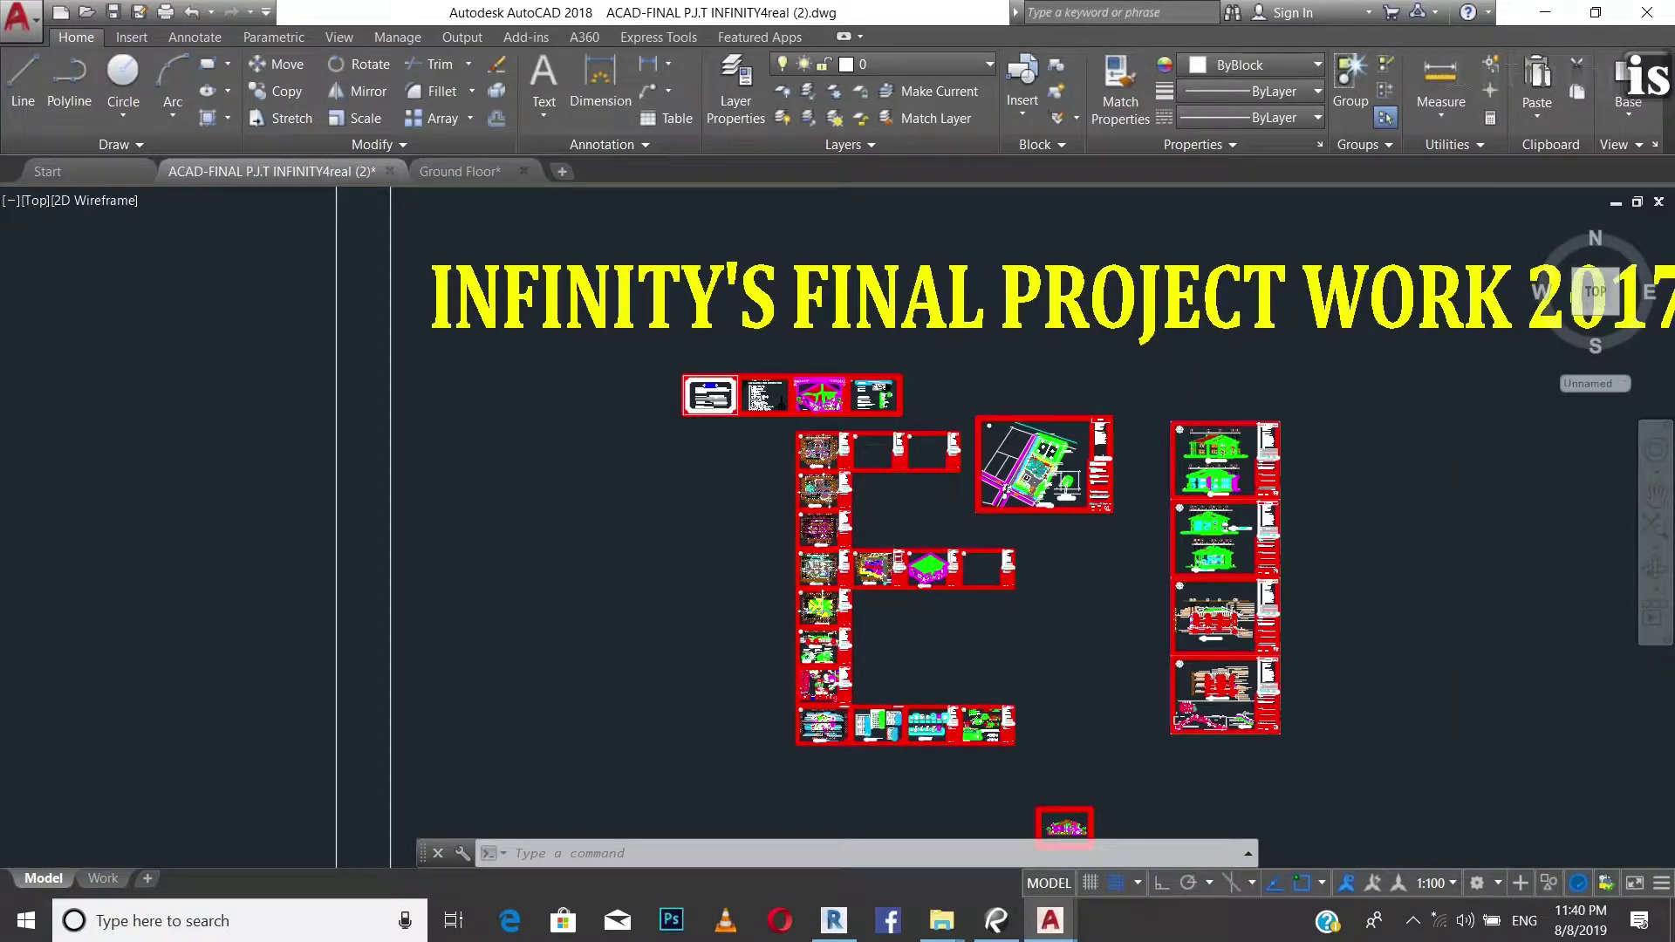
pyautogui.scroll(-3, 893, 353)
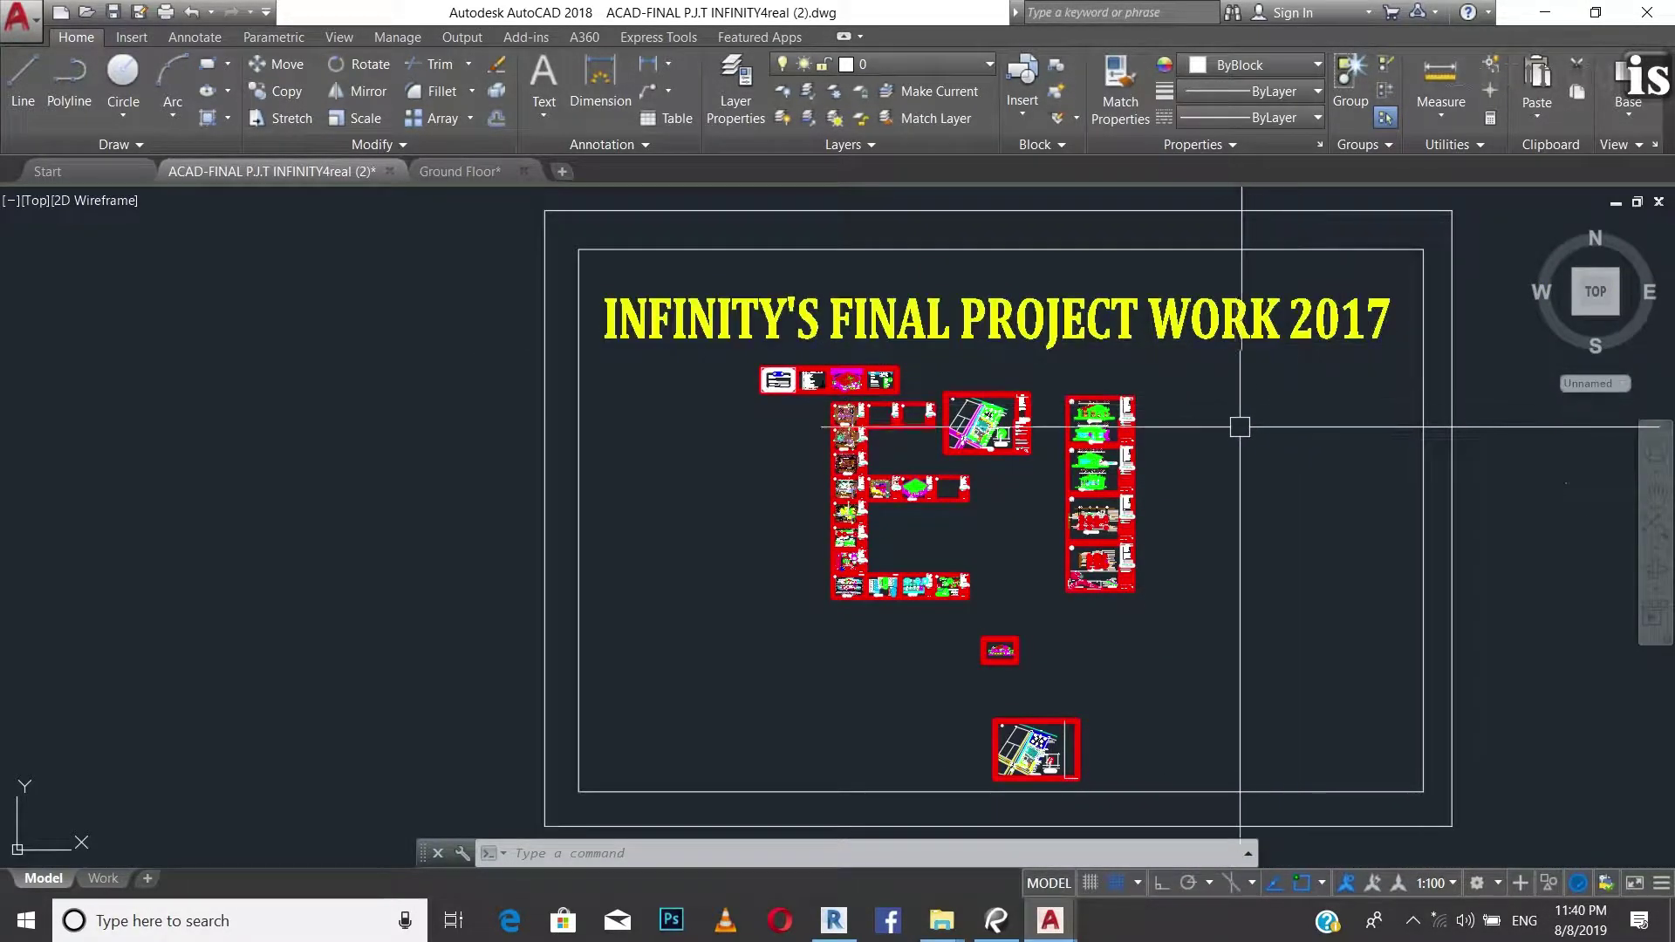
pyautogui.scroll(4, 755, 360)
pyautogui.scroll(4, 837, 413)
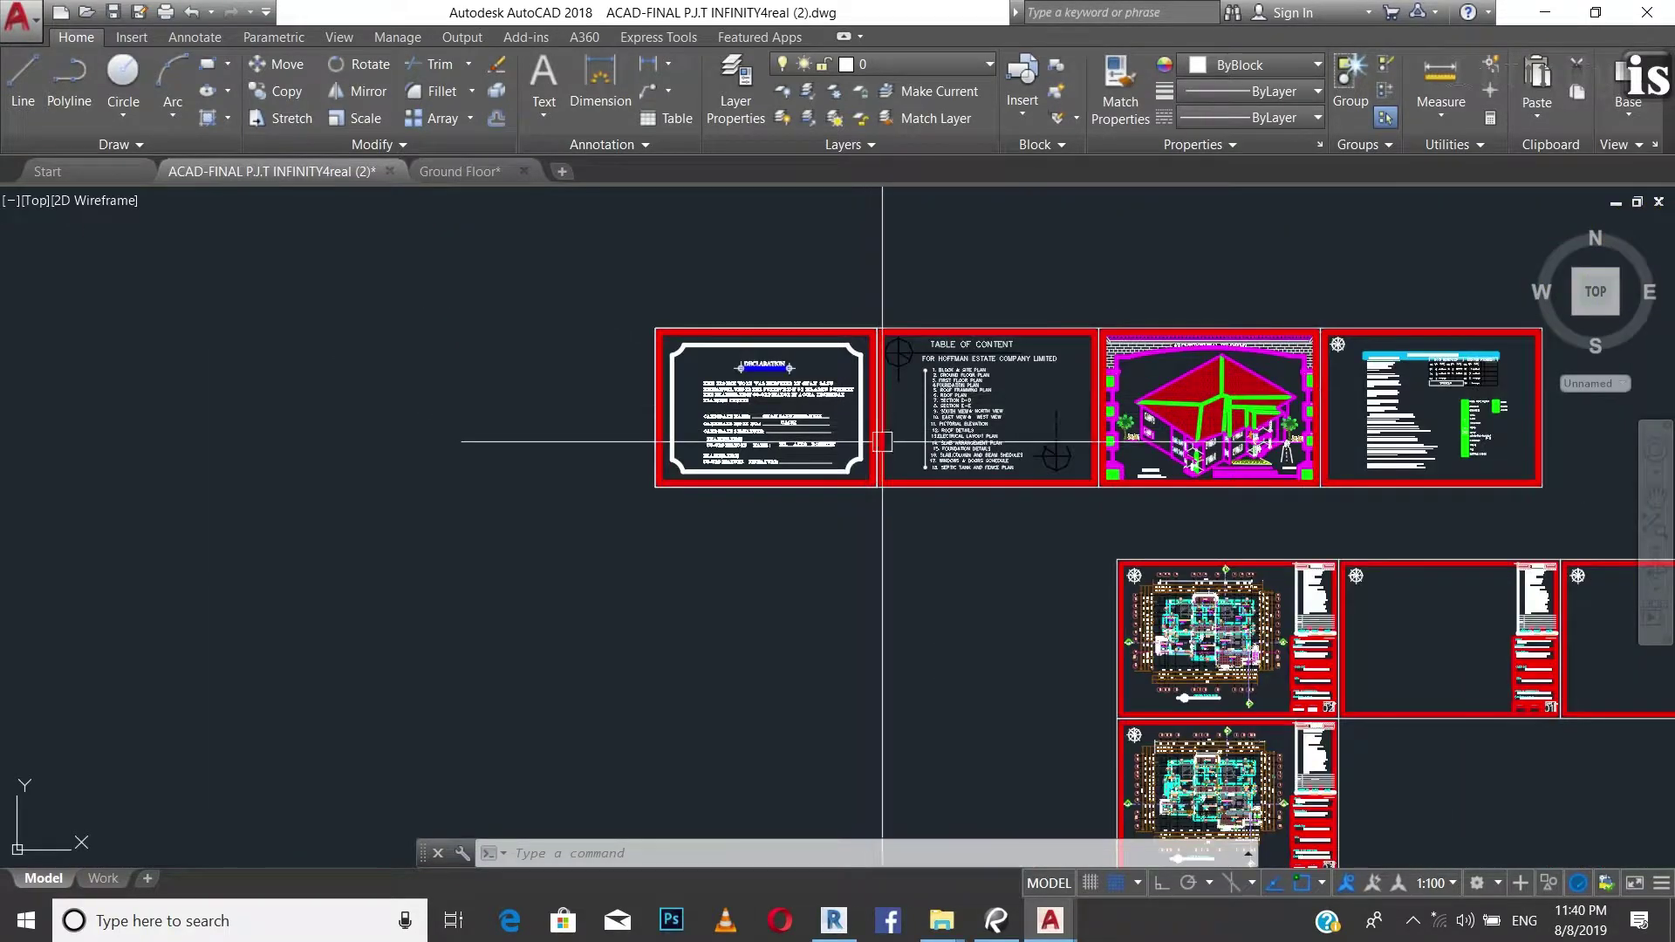
pyautogui.scroll(-4, 875, 392)
pyautogui.scroll(-5, 1042, 475)
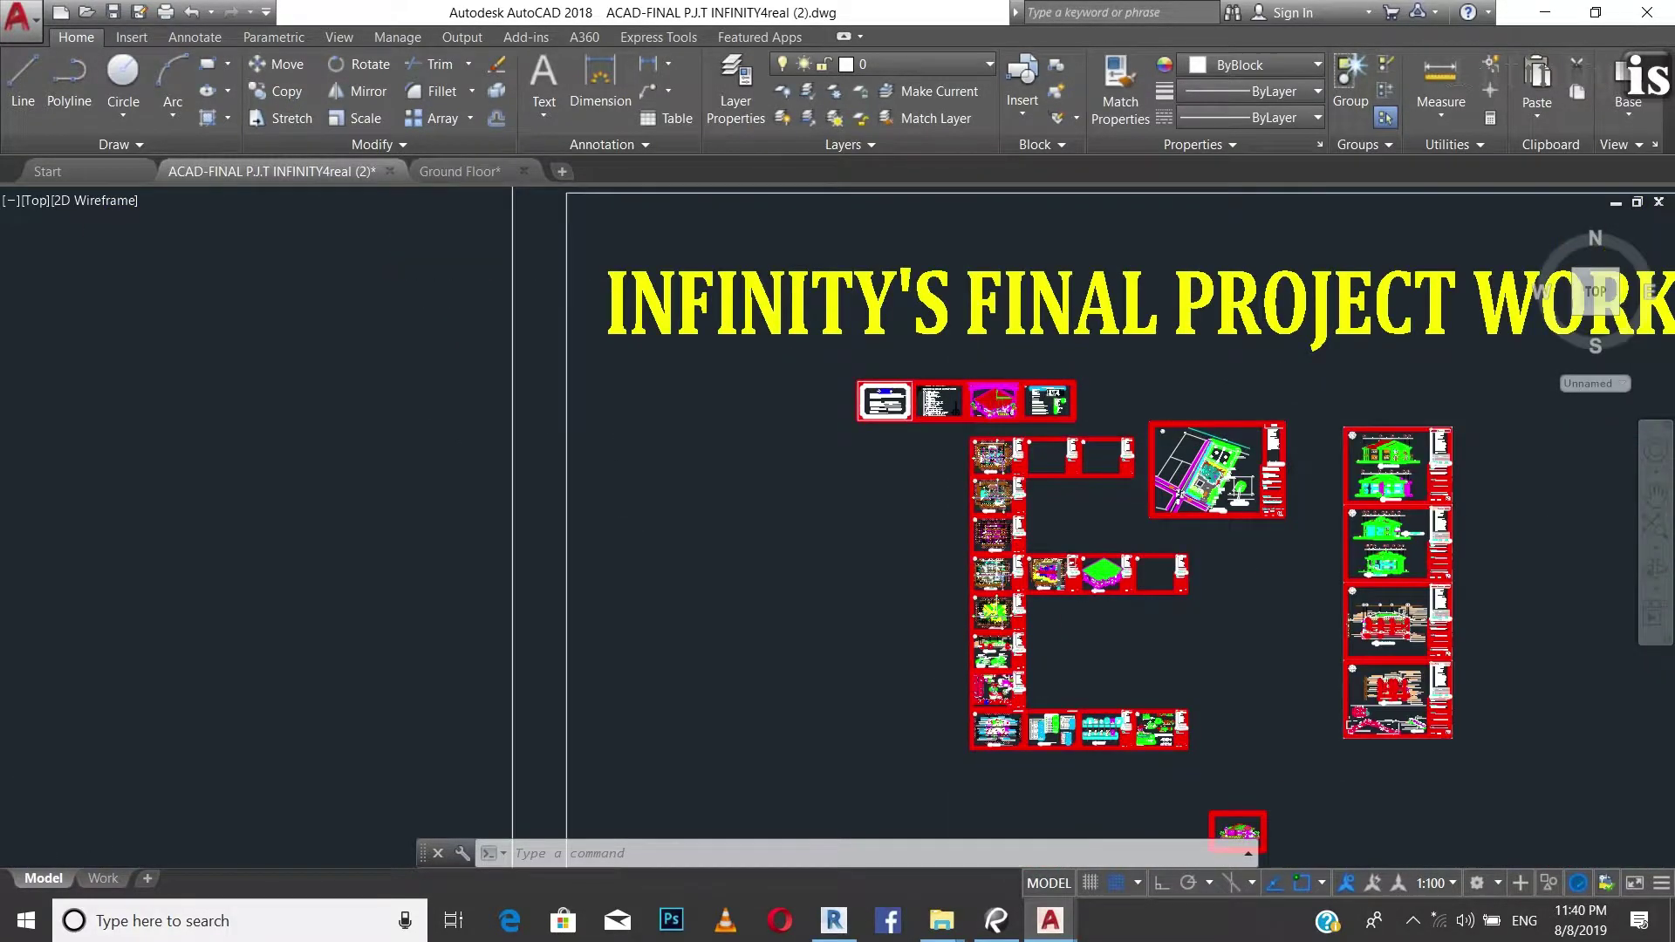
pyautogui.scroll(5, 1007, 471)
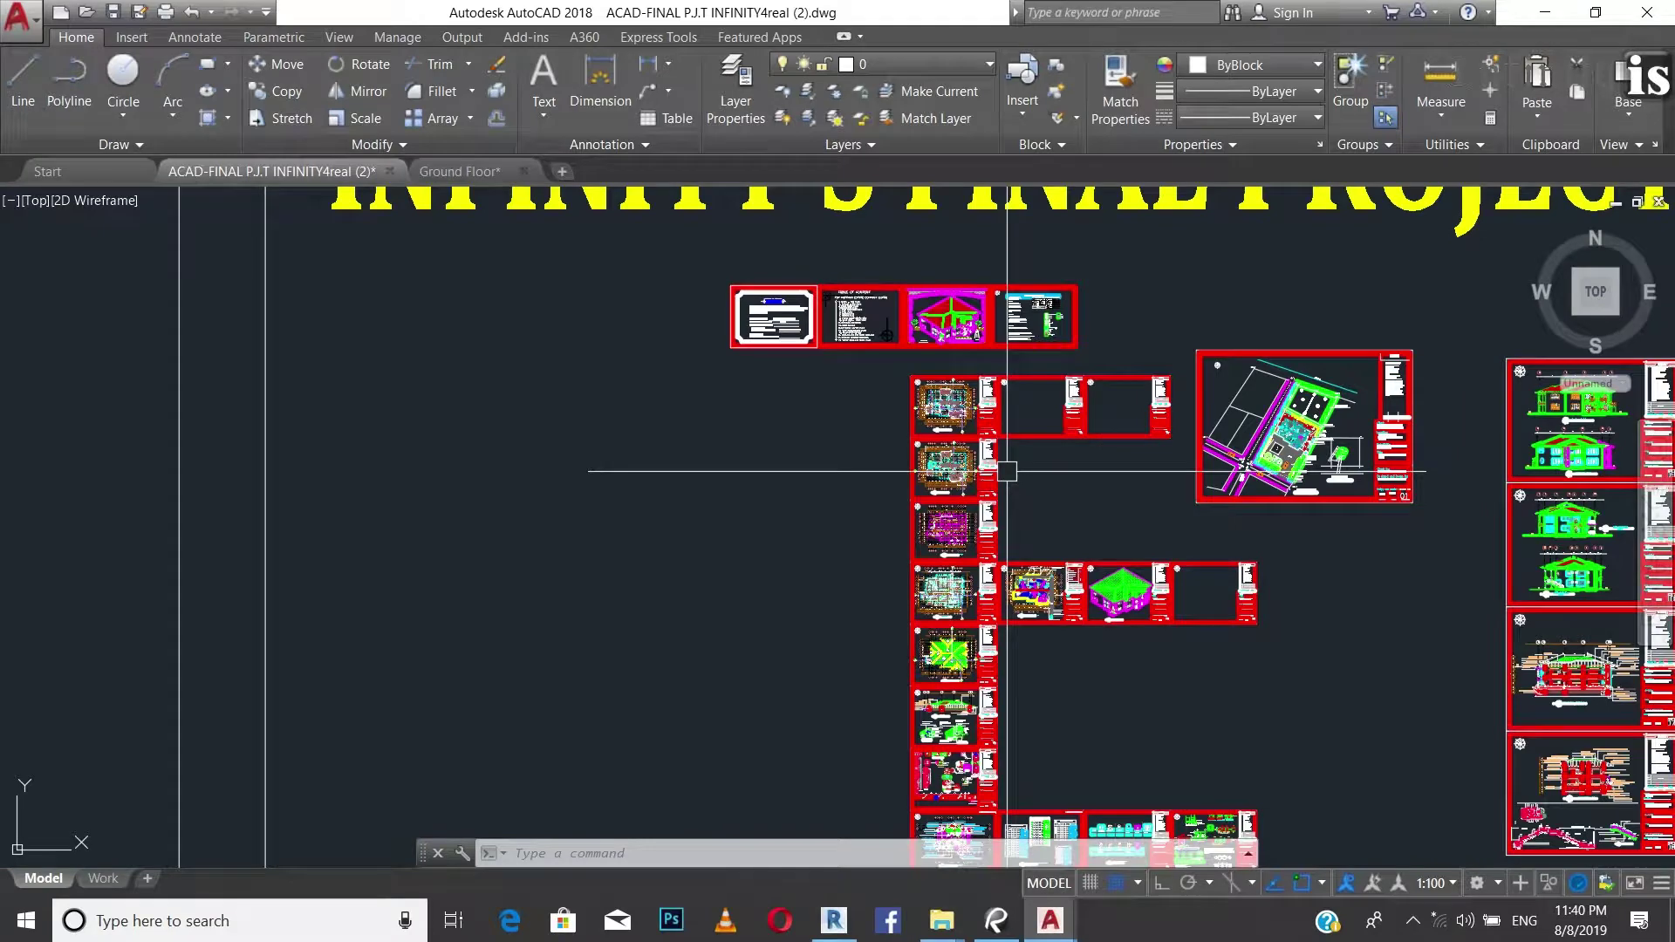
pyautogui.scroll(-5, 1007, 471)
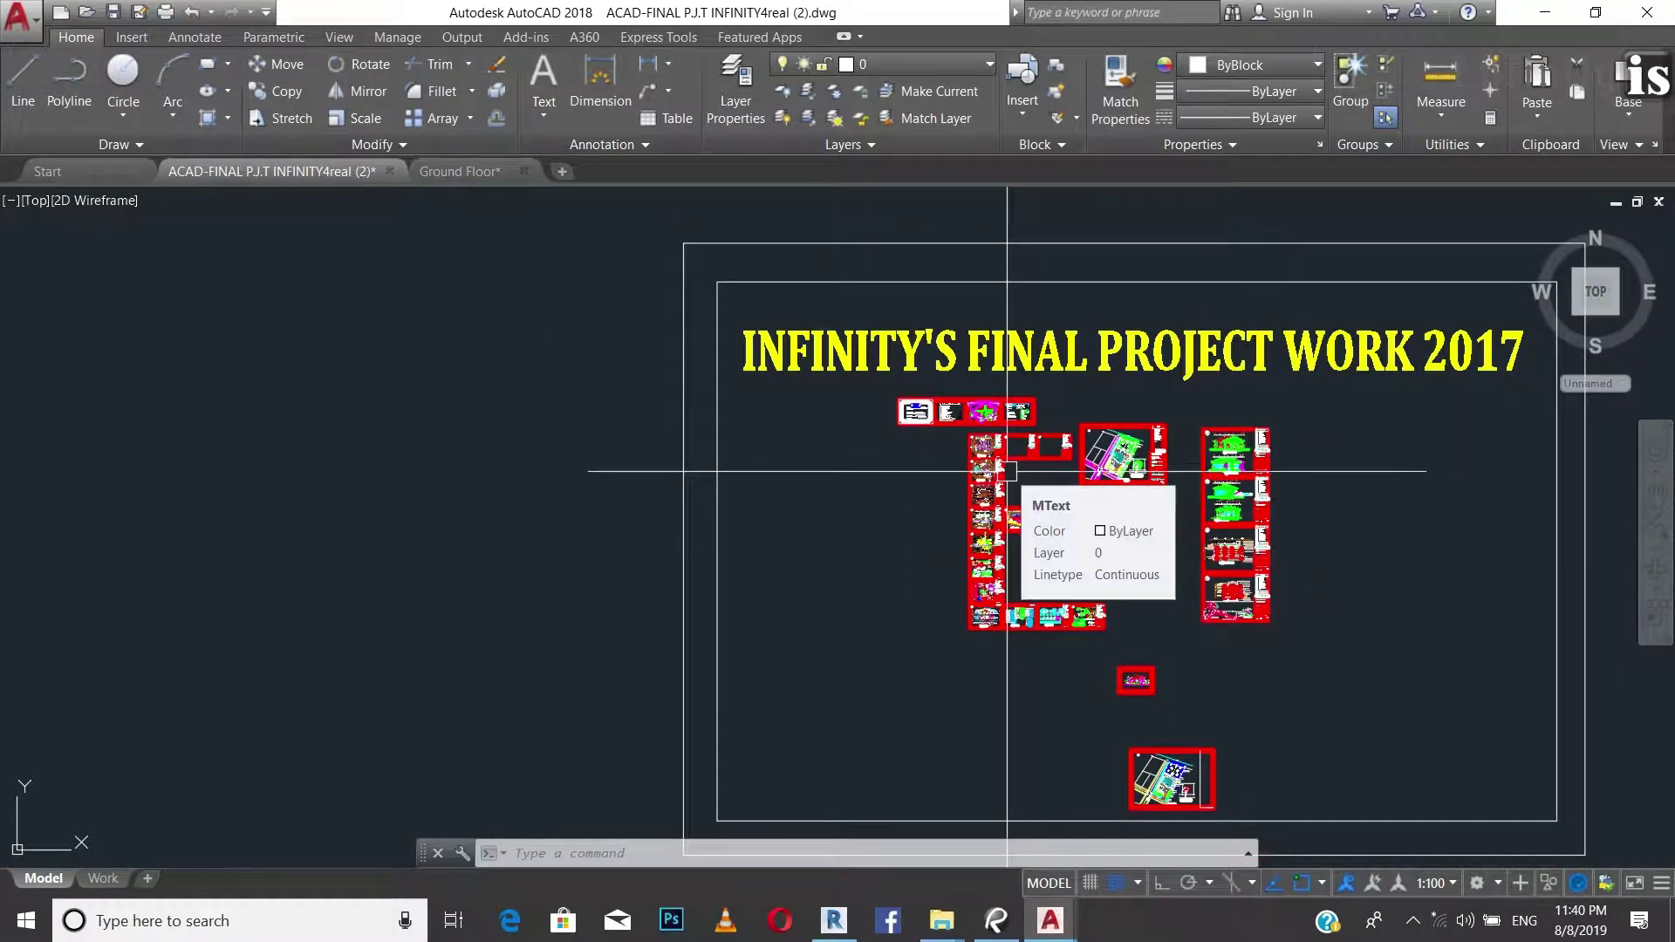
pyautogui.scroll(2, 1007, 471)
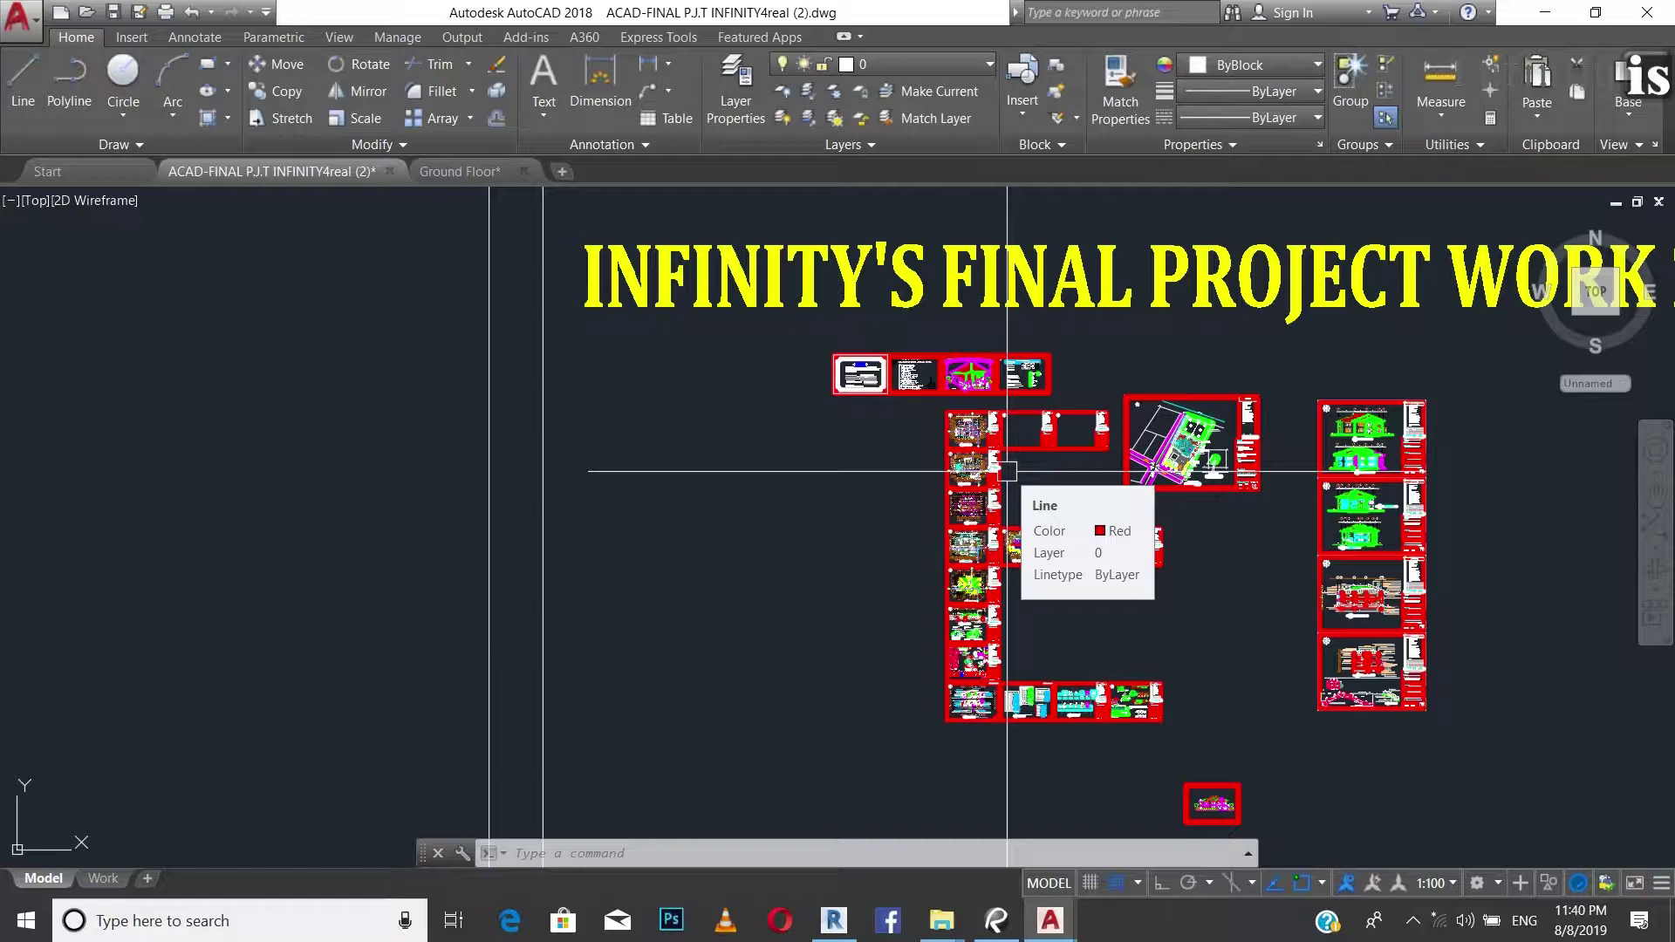
pyautogui.scroll(-2, 747, 468)
pyautogui.scroll(2, 553, 448)
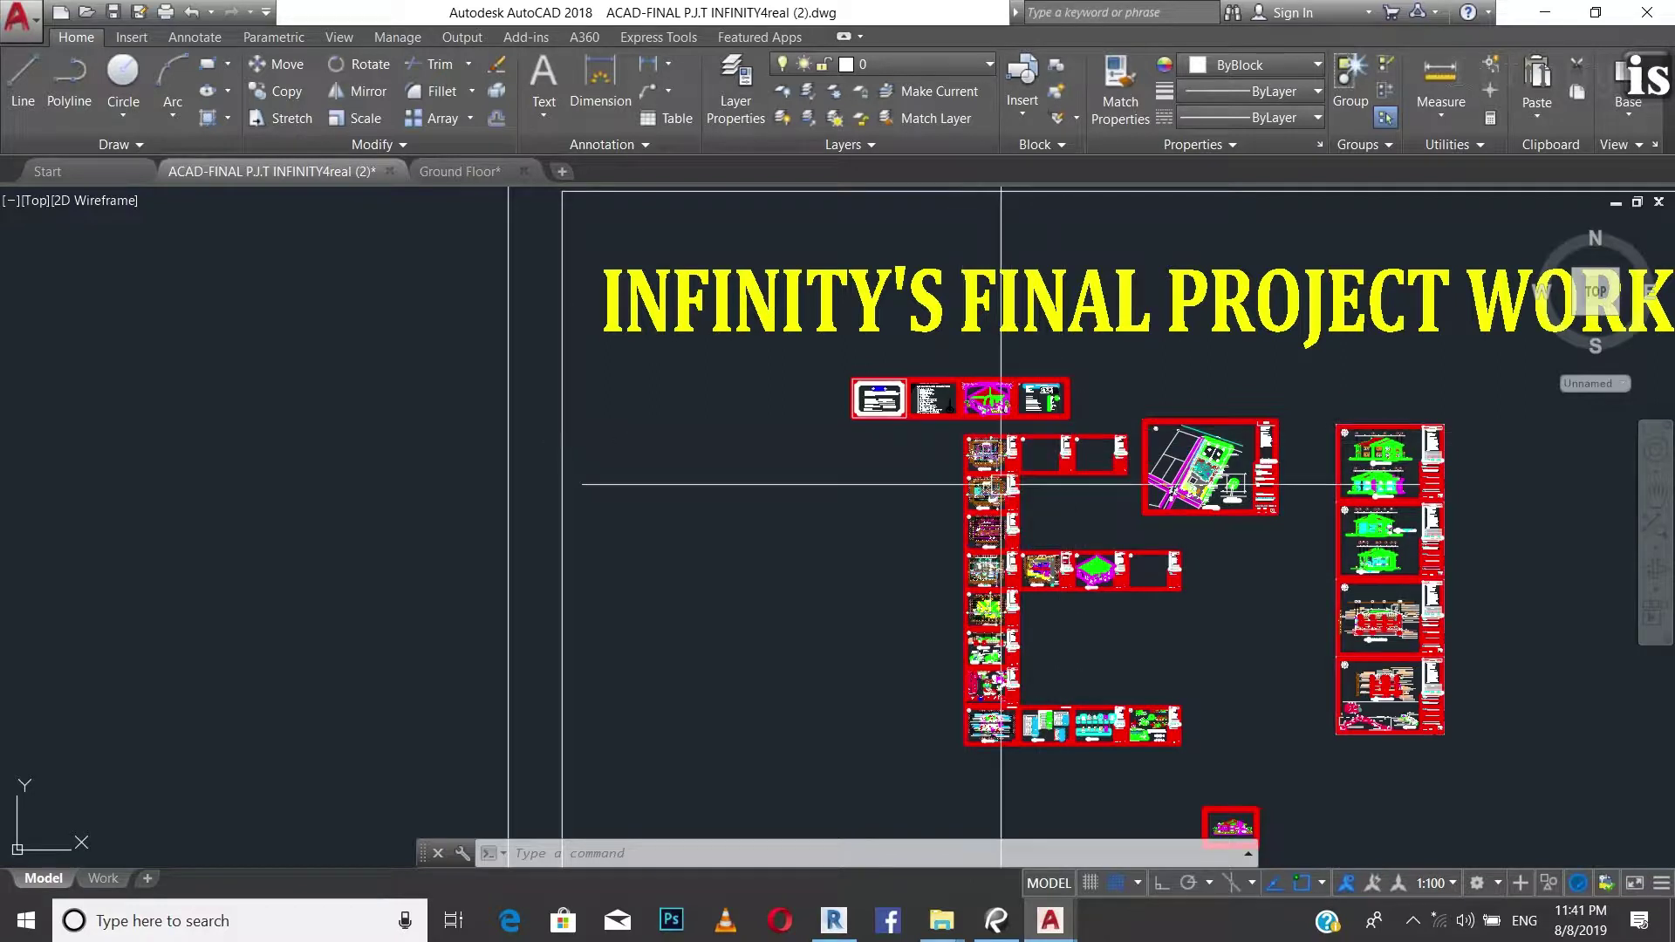
pyautogui.click(834, 922)
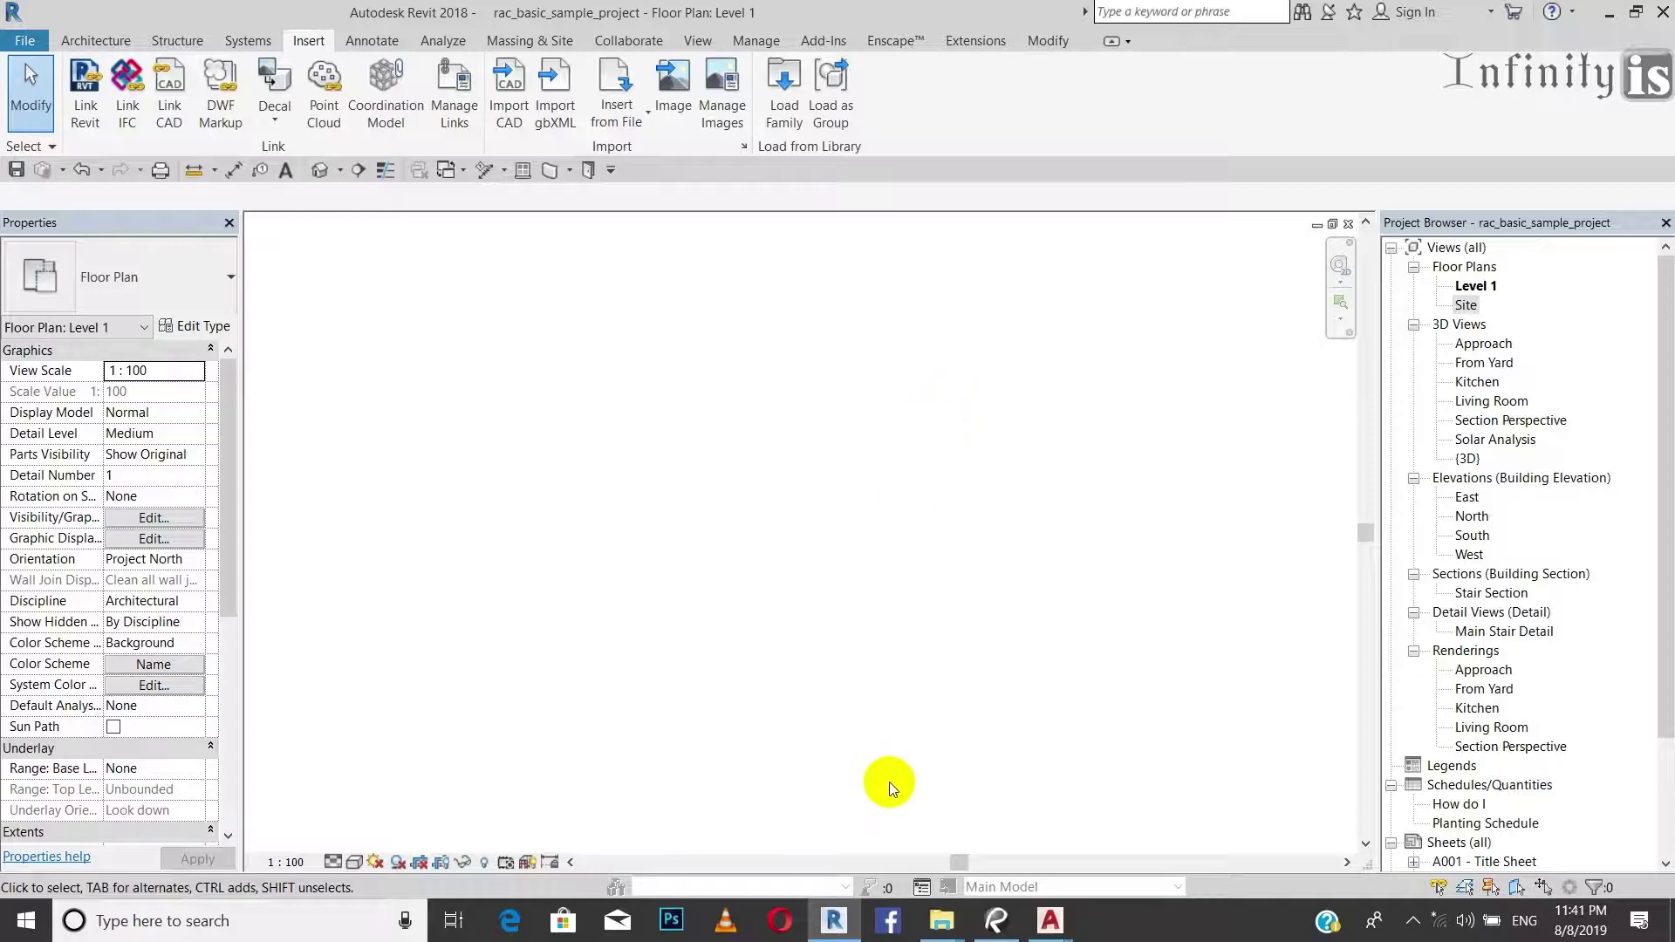
pyautogui.moveTo(1053, 932)
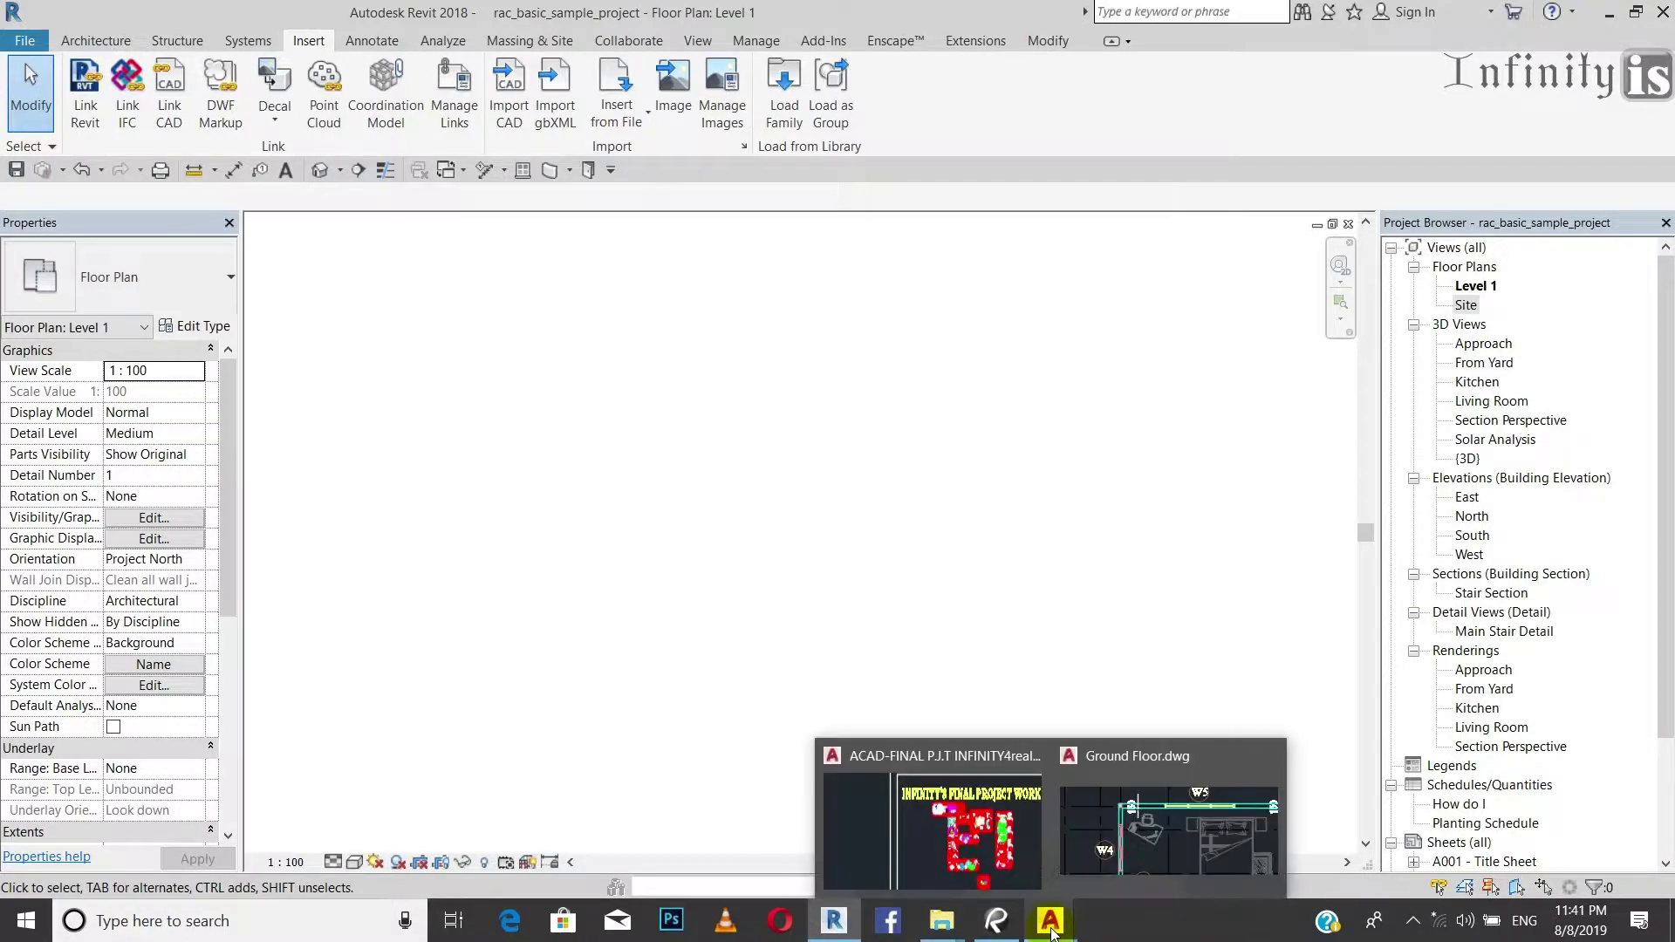
pyautogui.click(982, 832)
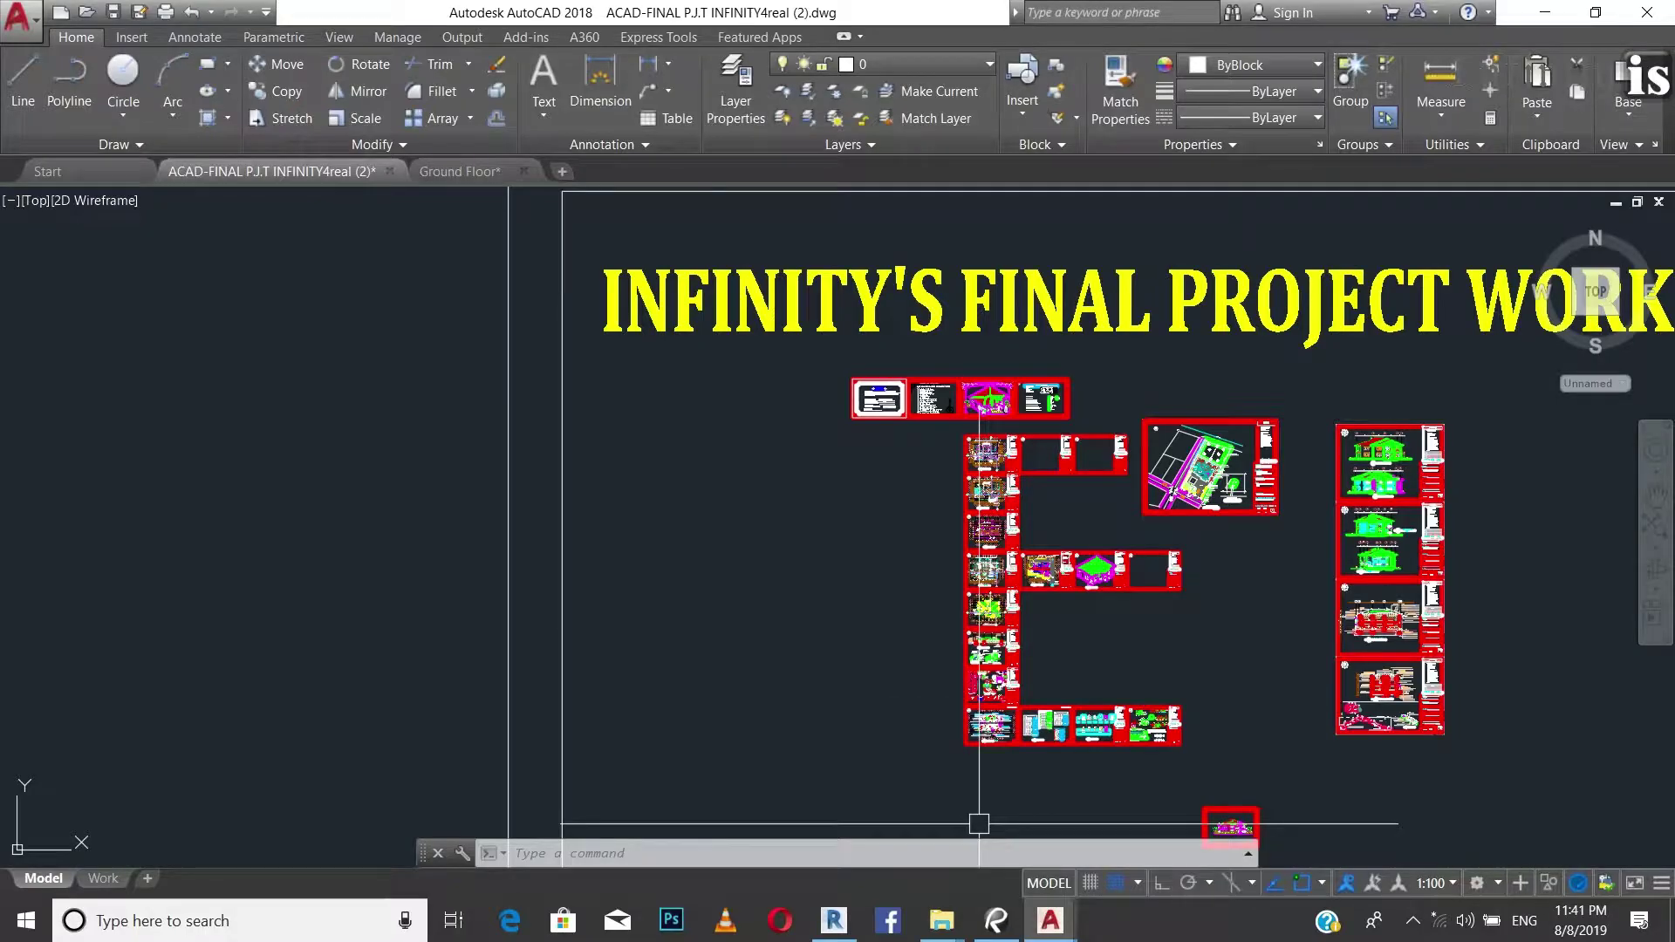
# Examine the floor, lintel, slab and beam levels annotated on Cross Section E-E, and view the neighbouring Longitudinal Section D-D.
pyautogui.scroll(10, 1045, 646)
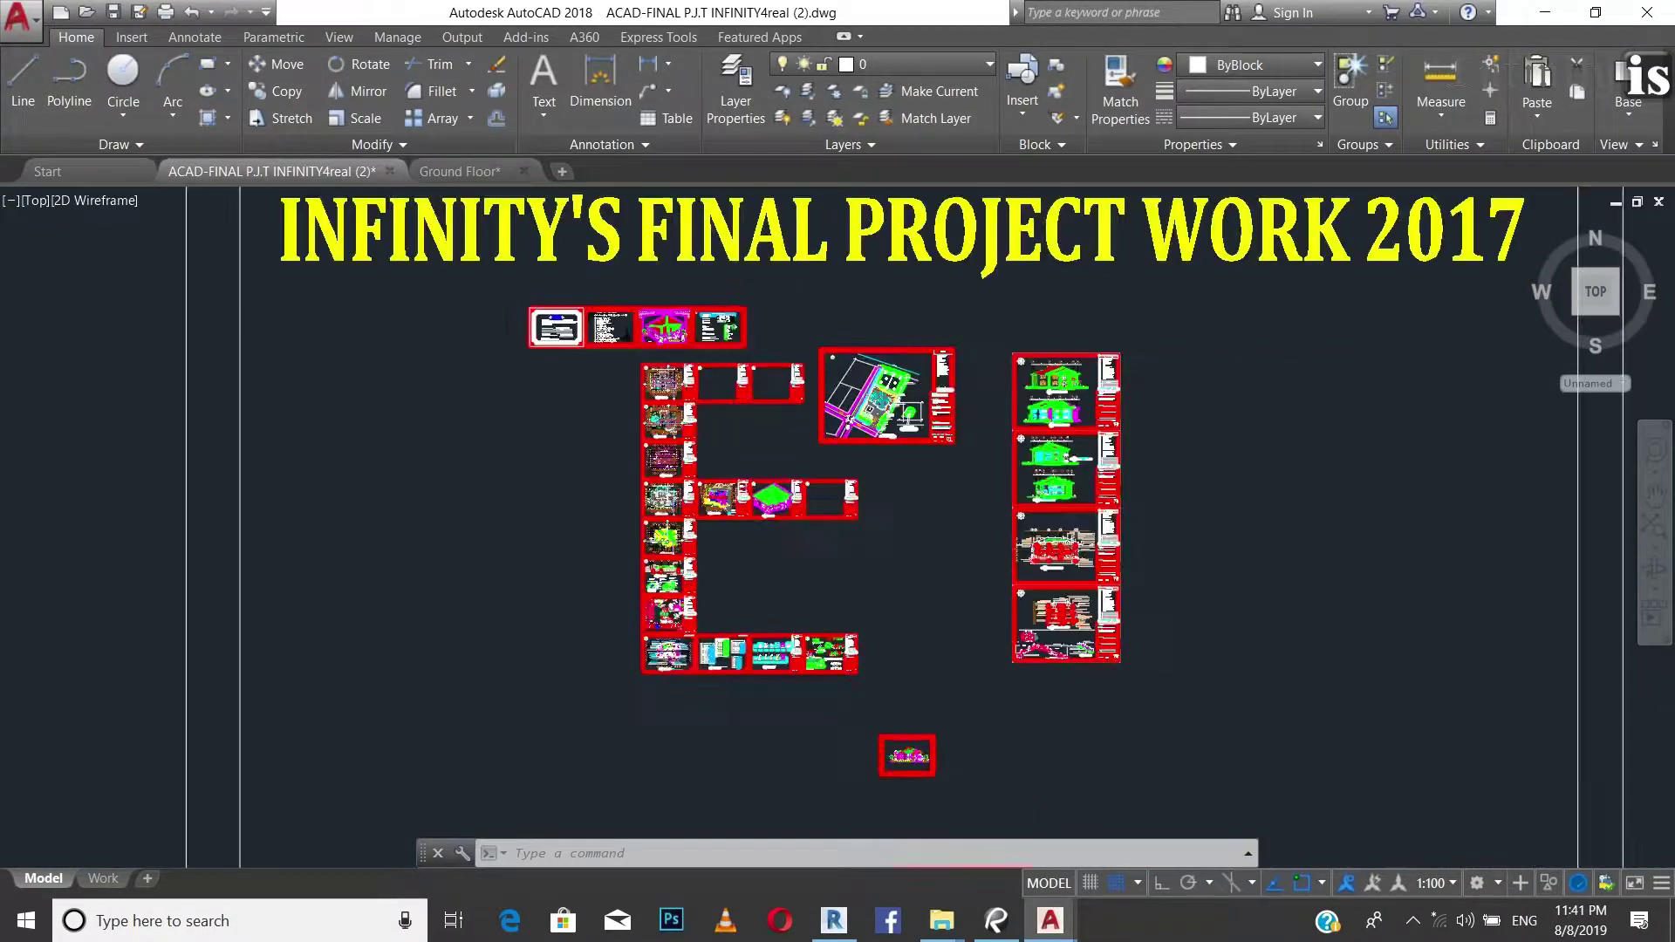
pyautogui.scroll(9, 1048, 672)
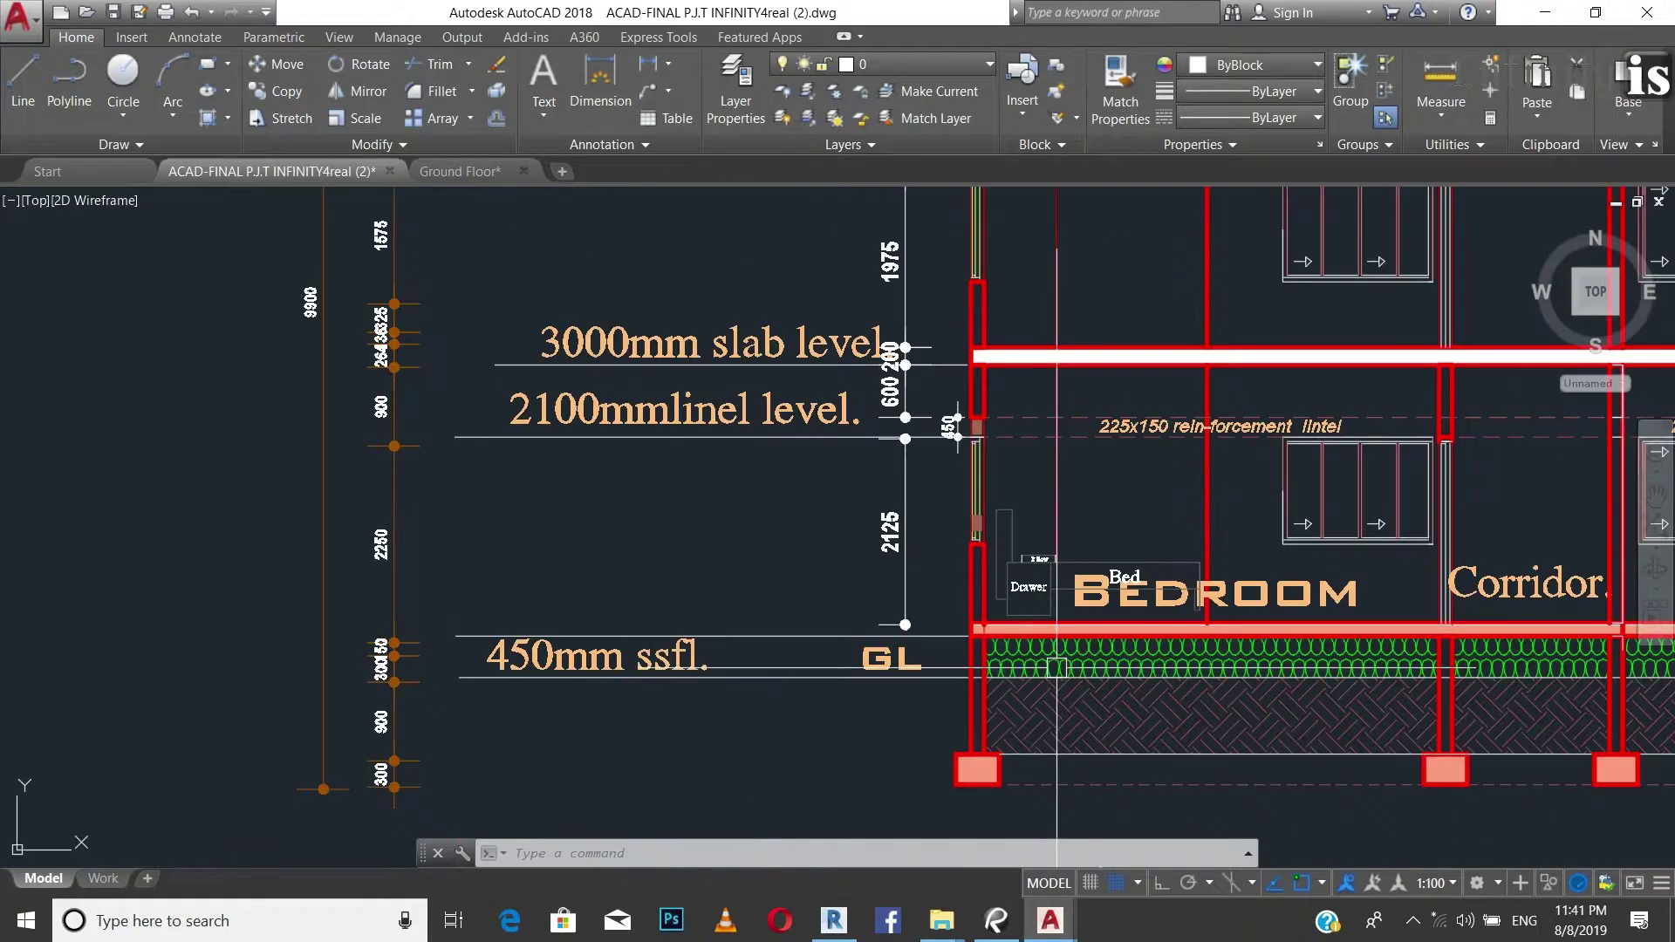
pyautogui.scroll(-2, 973, 510)
pyautogui.scroll(2, 1071, 619)
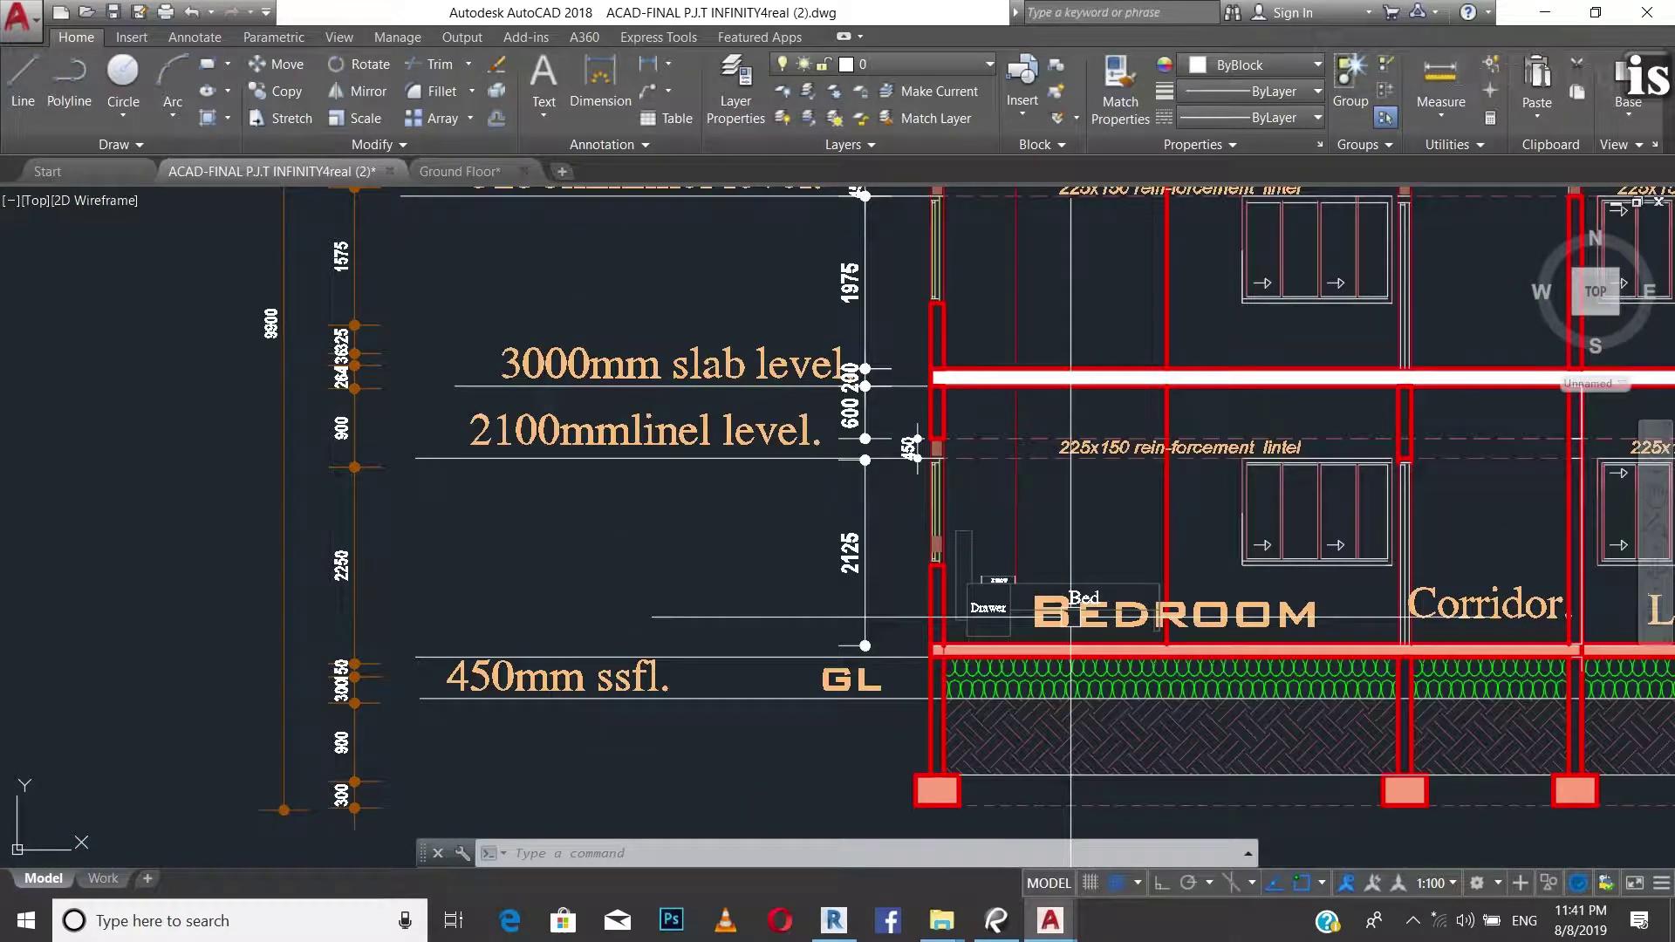
pyautogui.scroll(-2, 954, 727)
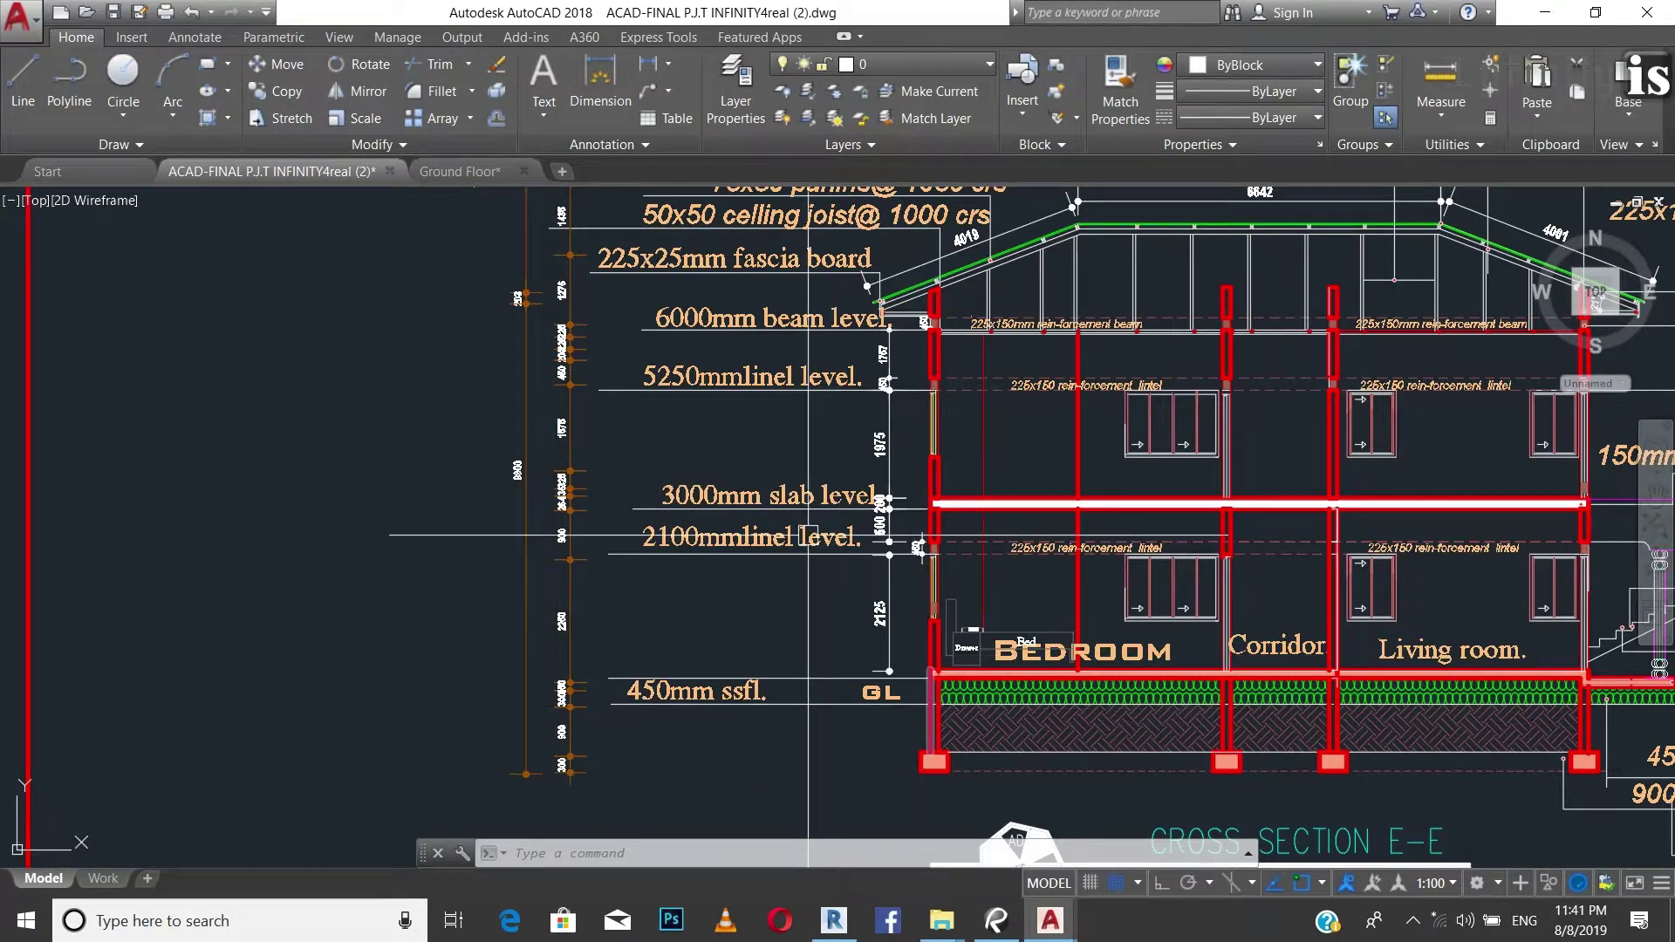
pyautogui.scroll(2, 810, 479)
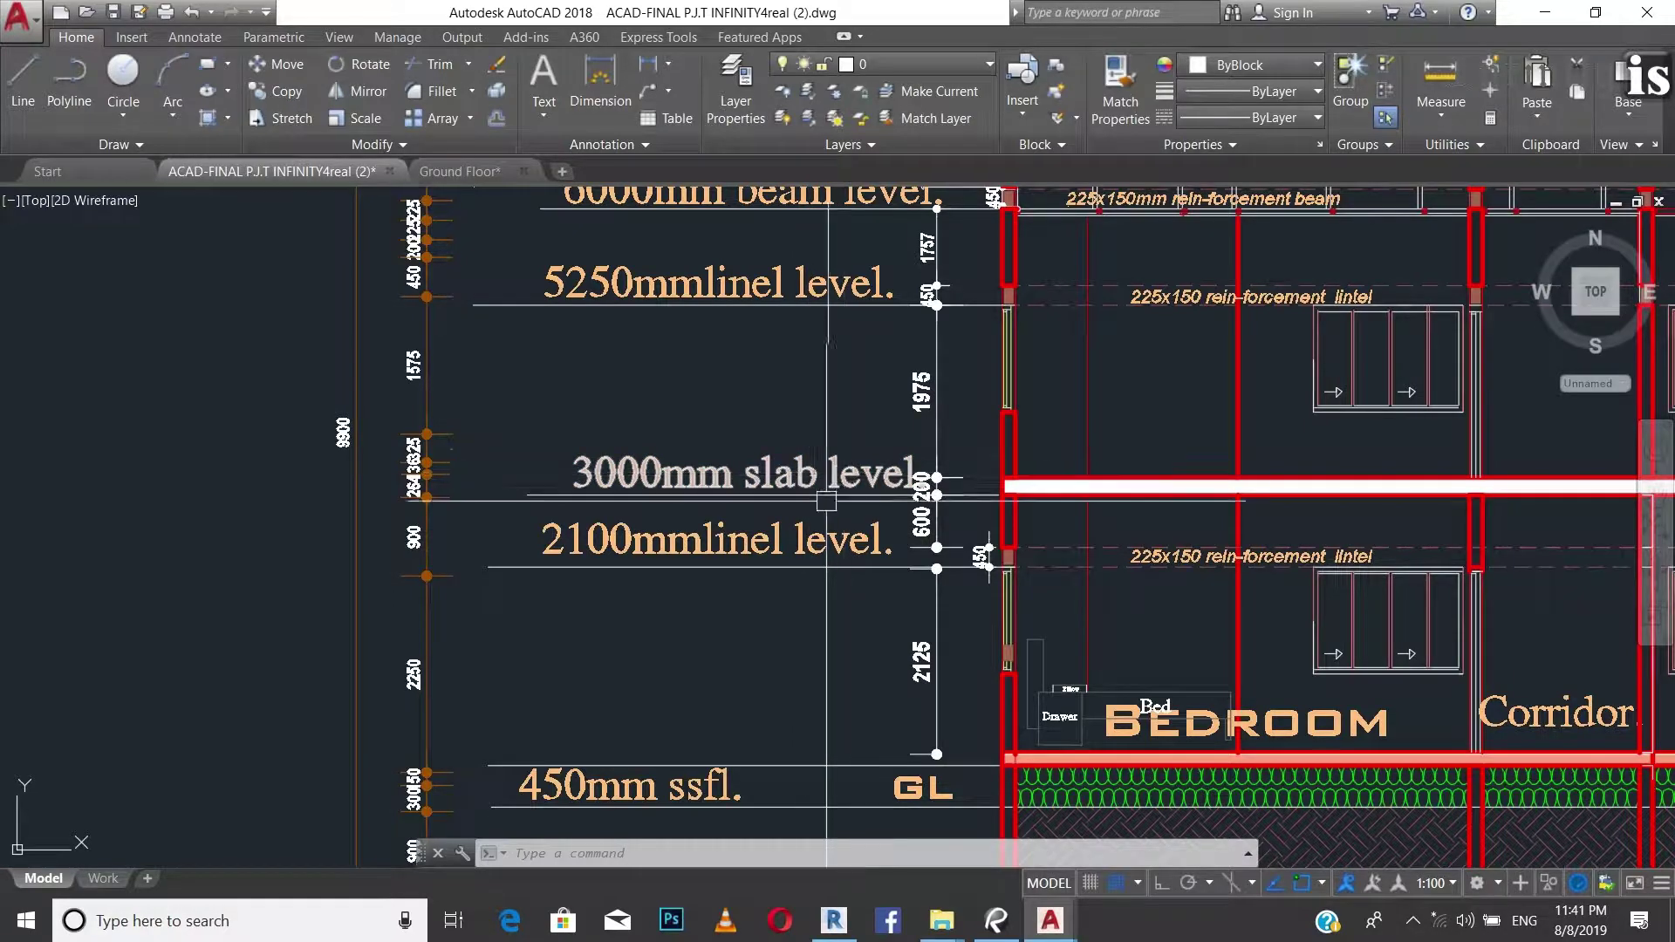
pyautogui.scroll(-2, 811, 558)
pyautogui.scroll(-2, 826, 402)
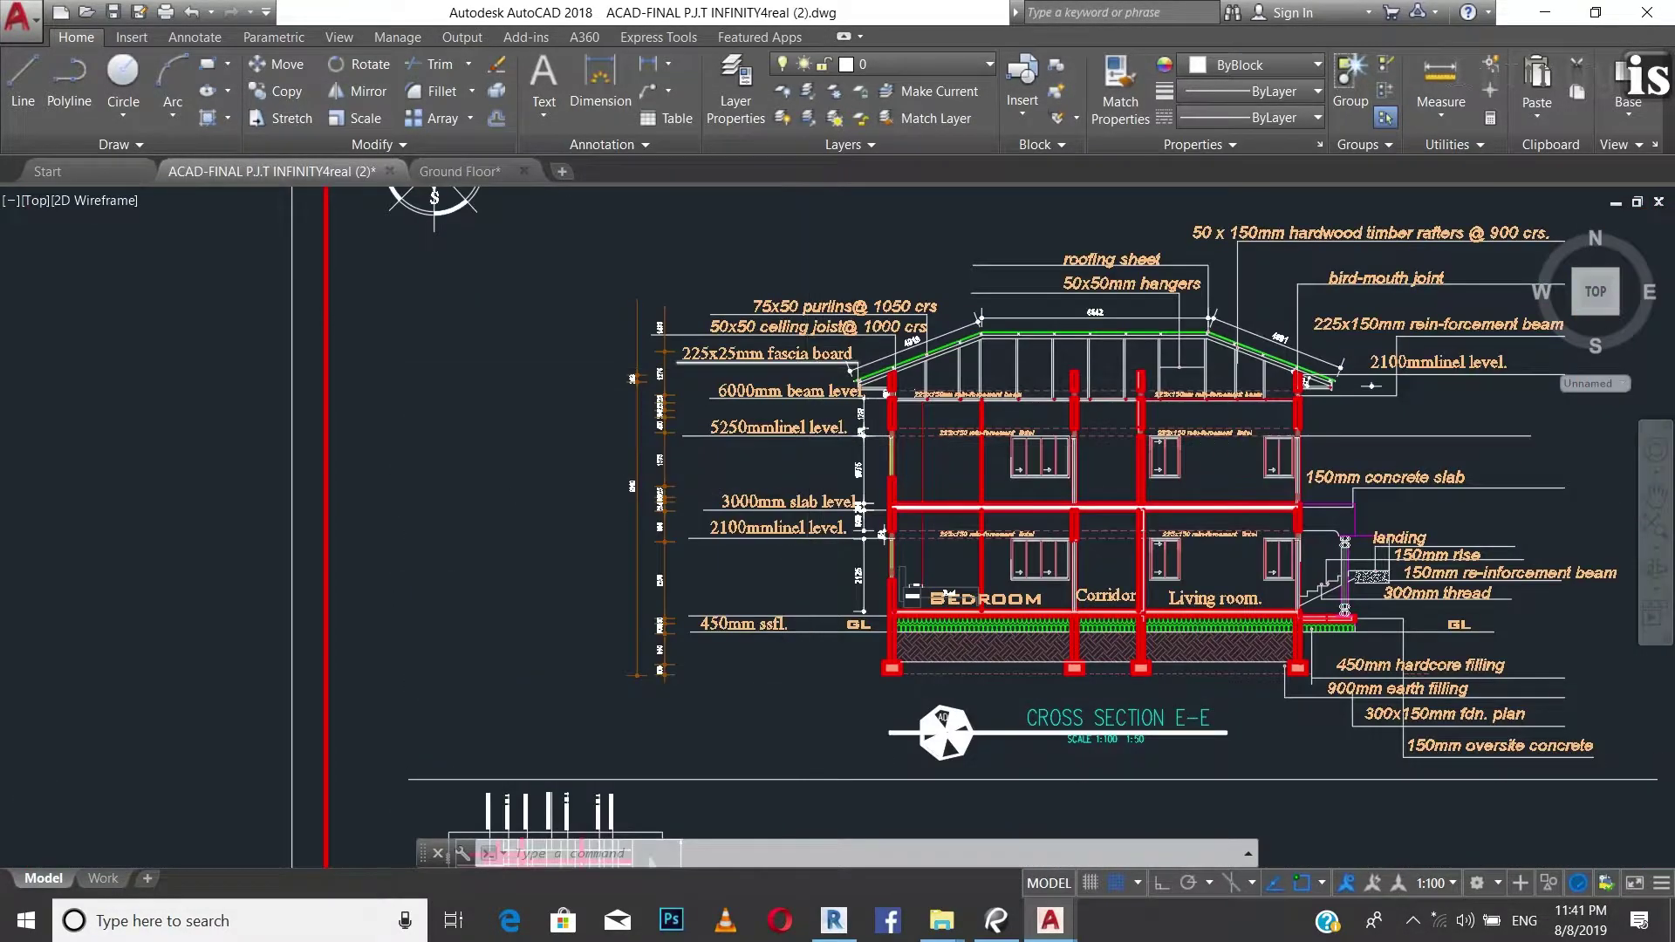
pyautogui.scroll(2, 878, 445)
pyautogui.scroll(2, 878, 444)
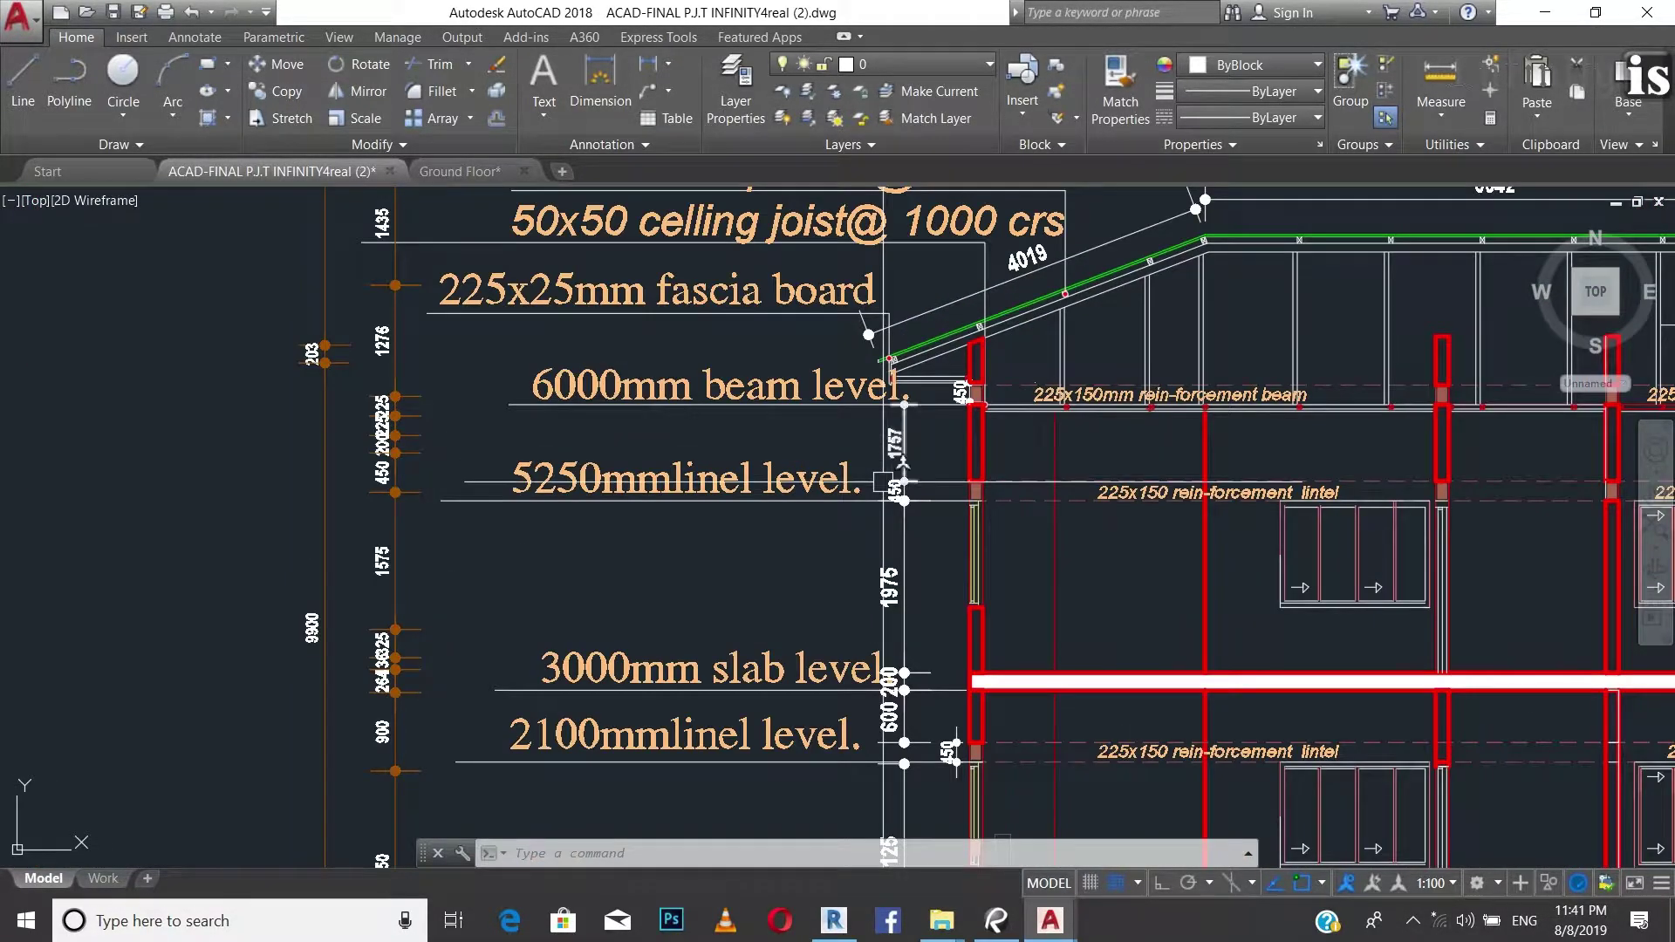
pyautogui.scroll(-2, 883, 478)
pyautogui.scroll(-2, 884, 481)
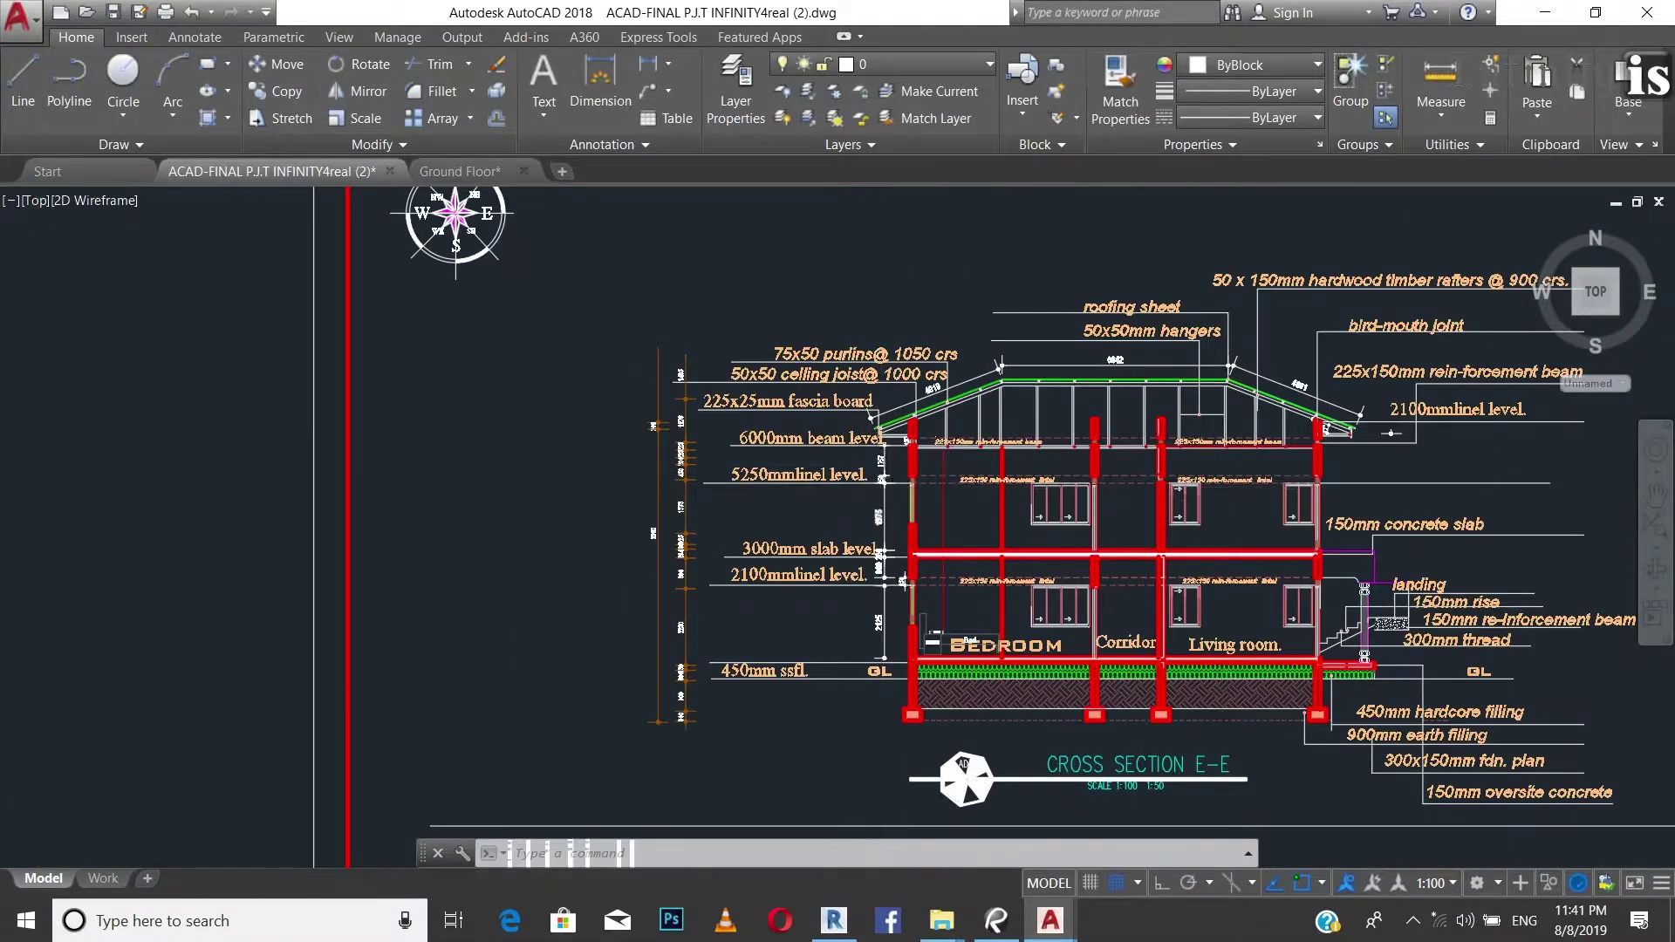
pyautogui.scroll(2, 877, 460)
pyautogui.scroll(-2, 1117, 436)
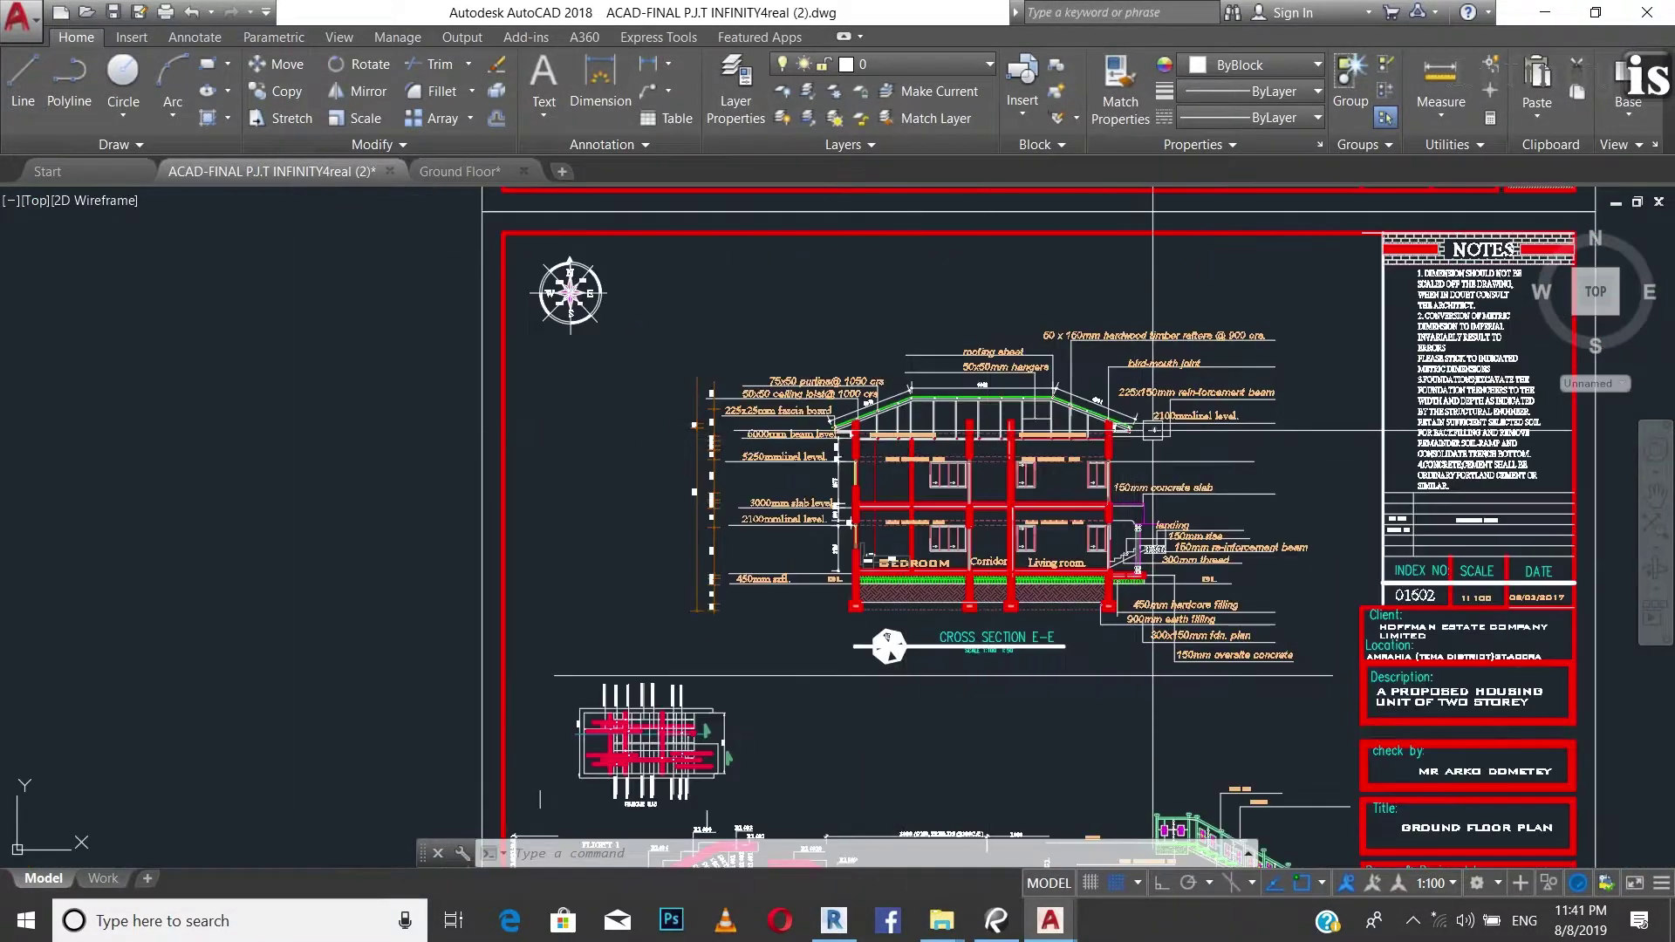
pyautogui.scroll(1, 1123, 434)
pyautogui.scroll(-2, 1123, 434)
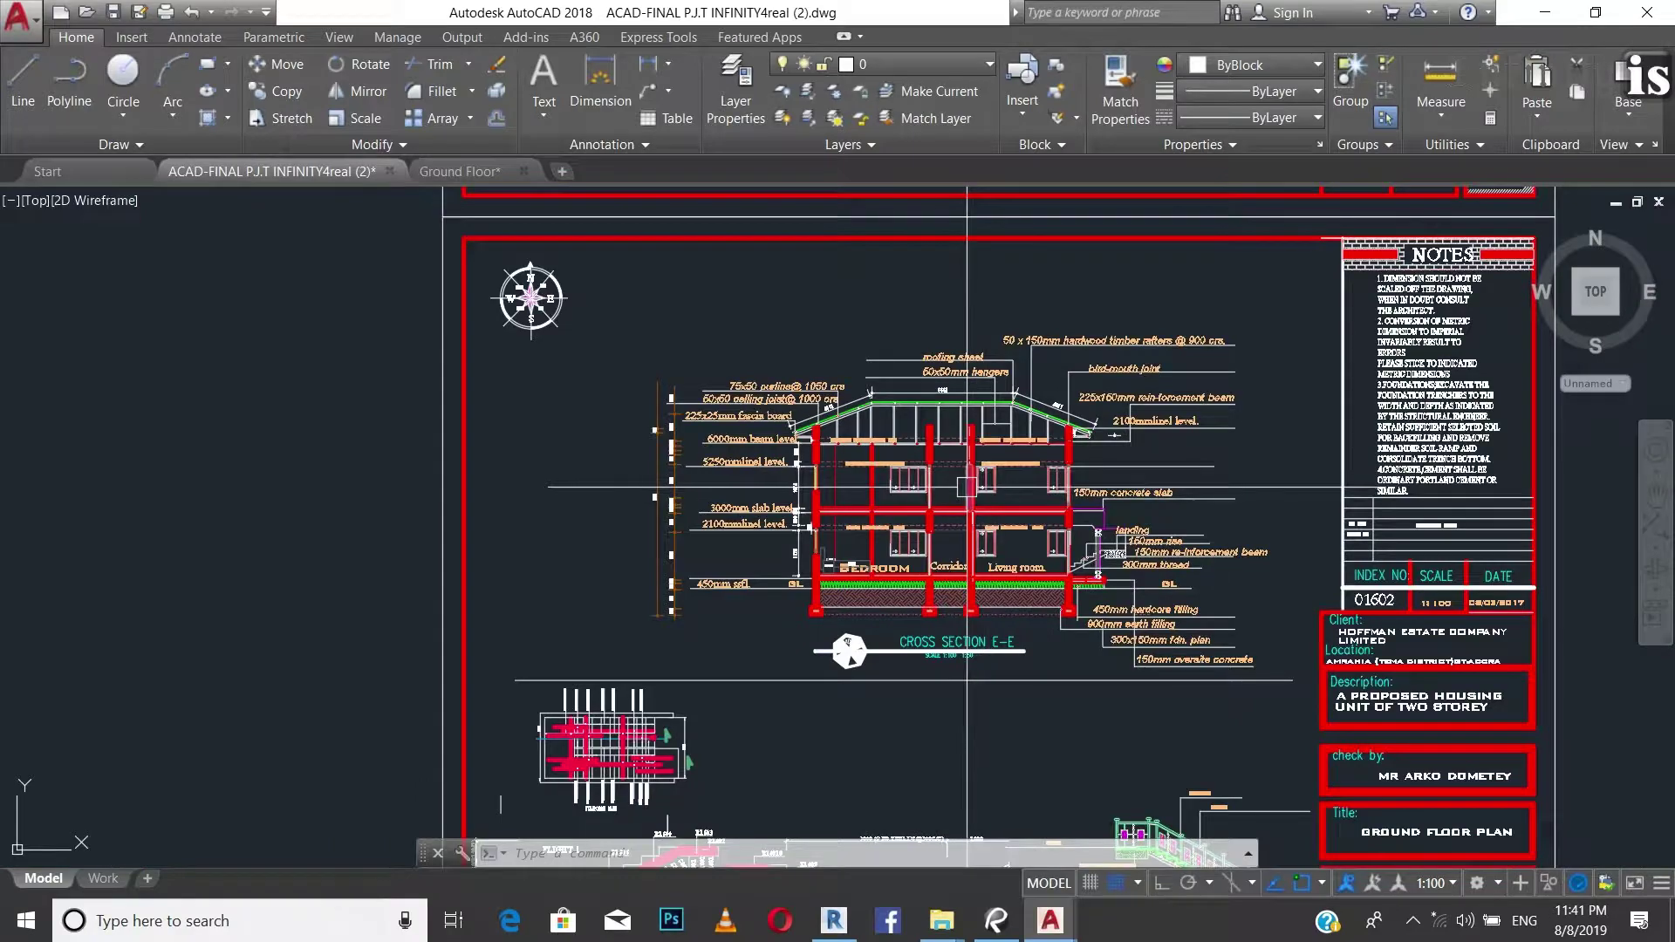
pyautogui.scroll(-2, 882, 695)
pyautogui.scroll(3, 911, 523)
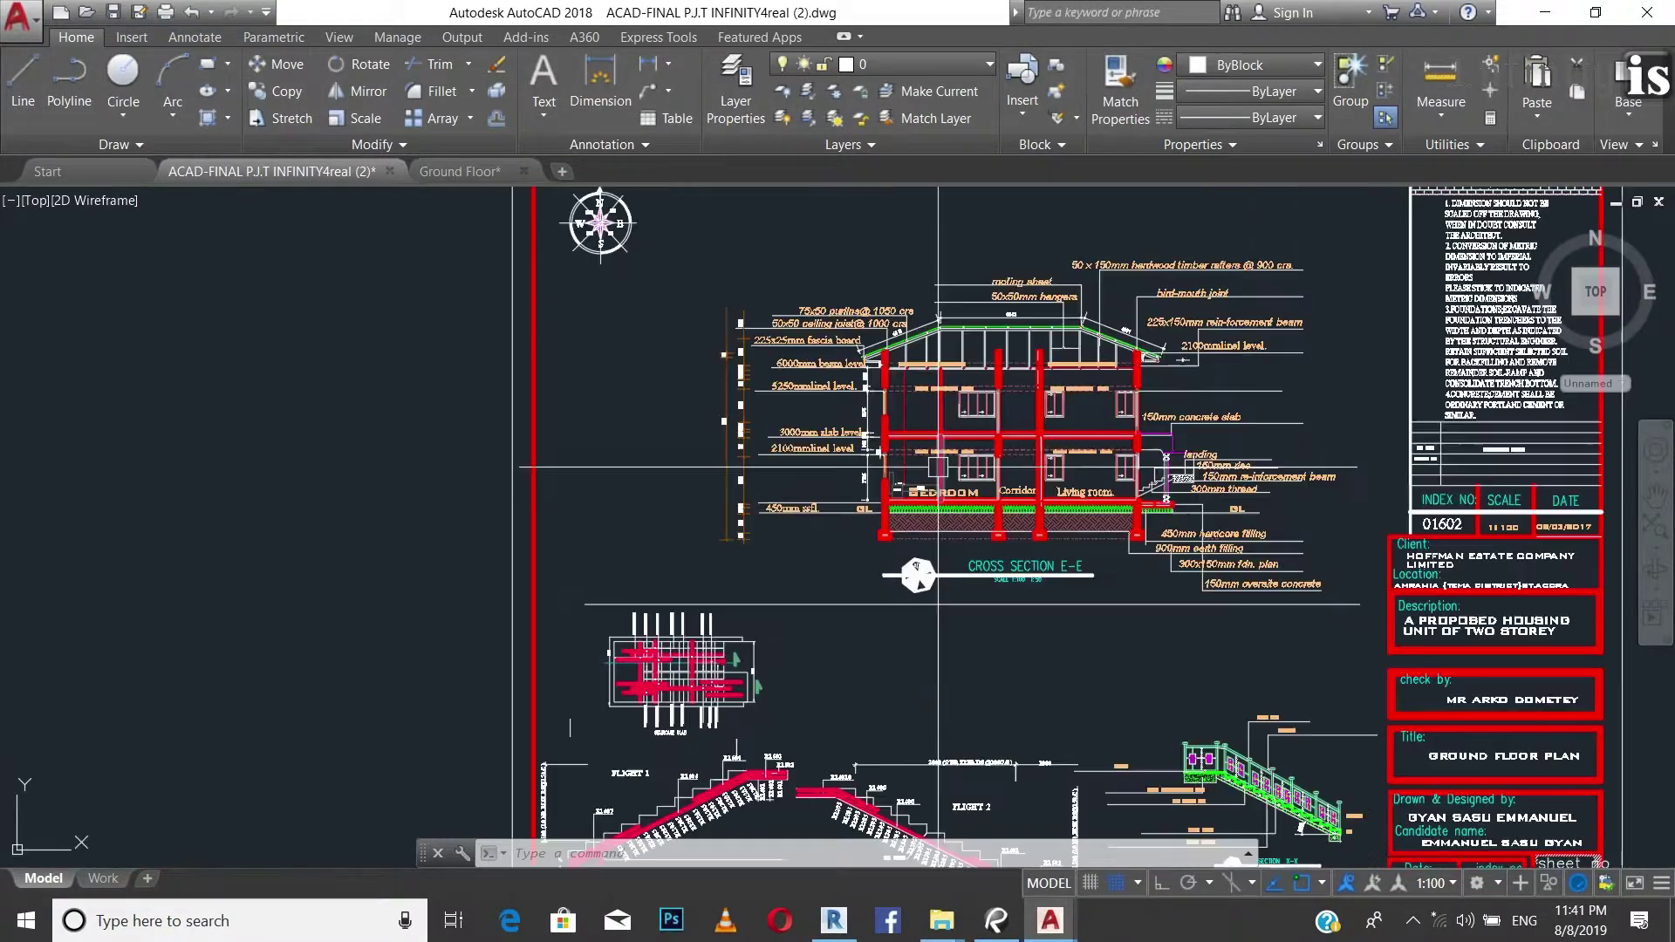
pyautogui.scroll(-1, 915, 487)
pyautogui.scroll(-3, 914, 487)
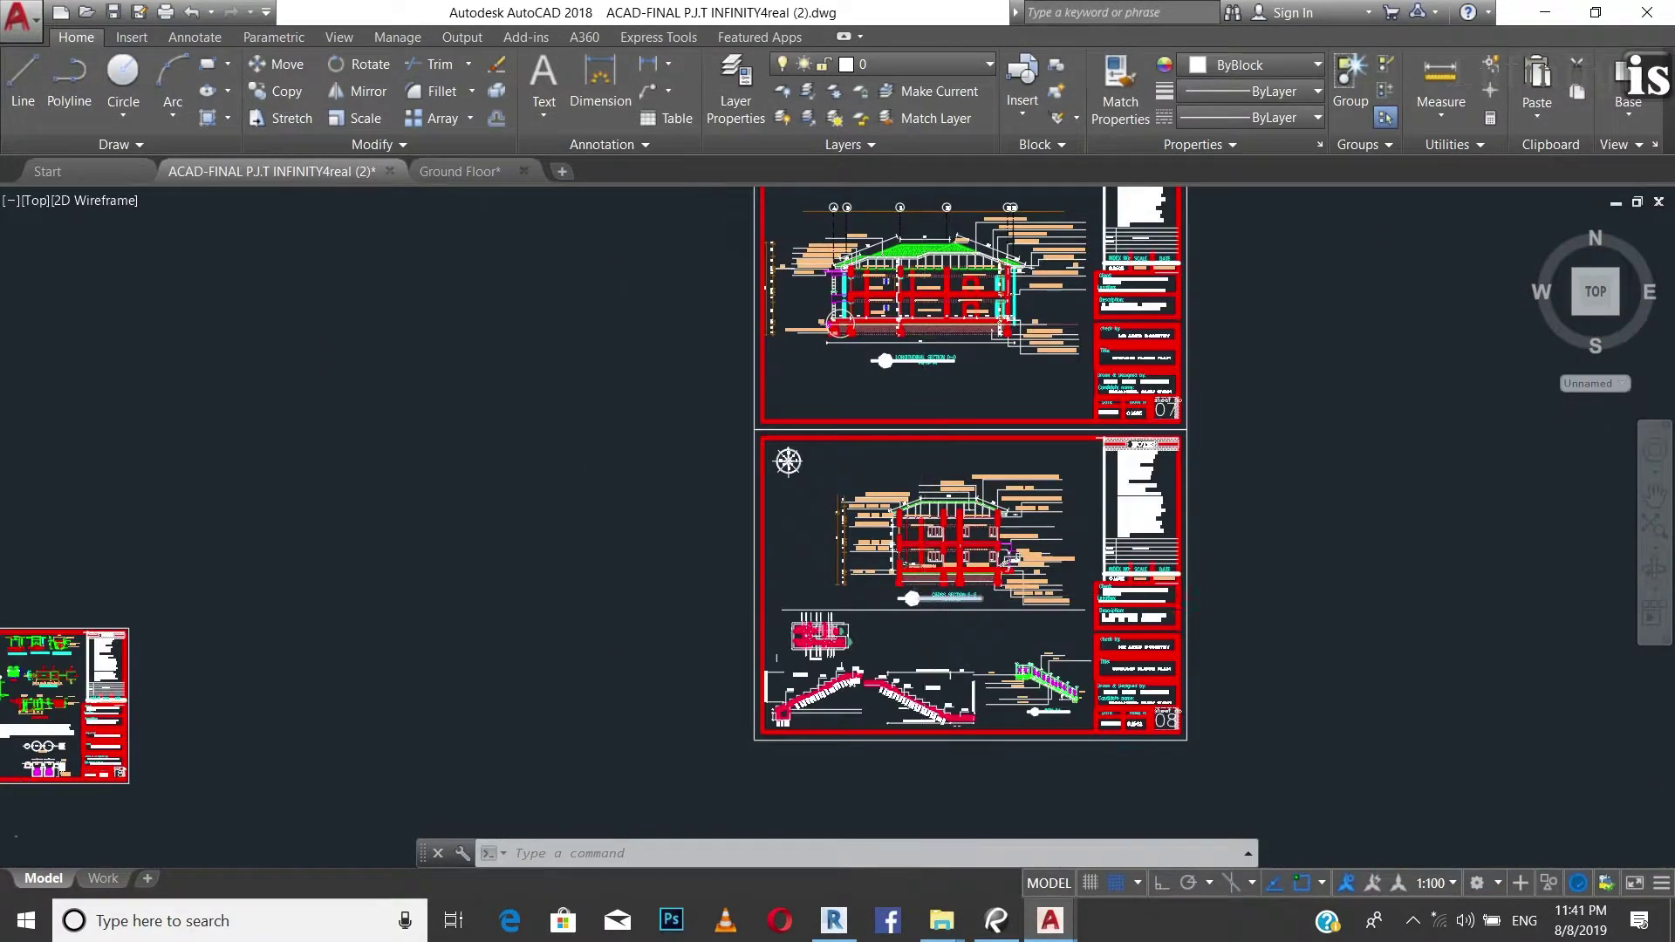
pyautogui.scroll(2, 916, 538)
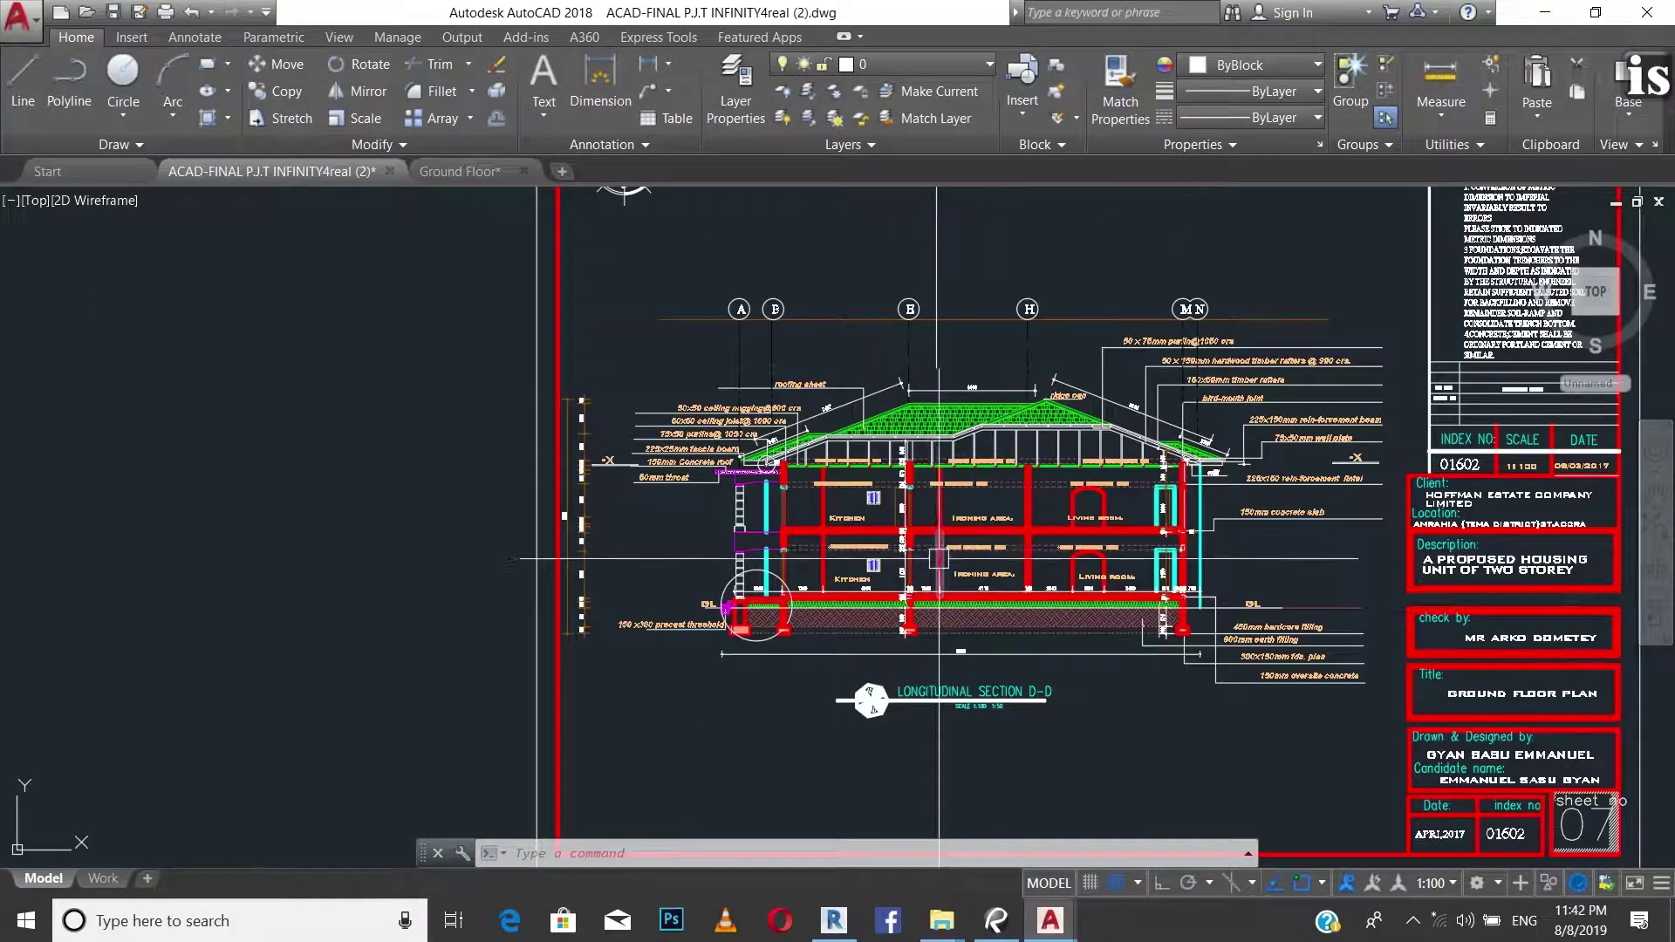
pyautogui.scroll(-3, 916, 537)
# Switch to Revit and open the North, East, South and West elevations in turn, finishing at the Level 1 line in West.
pyautogui.click(833, 920)
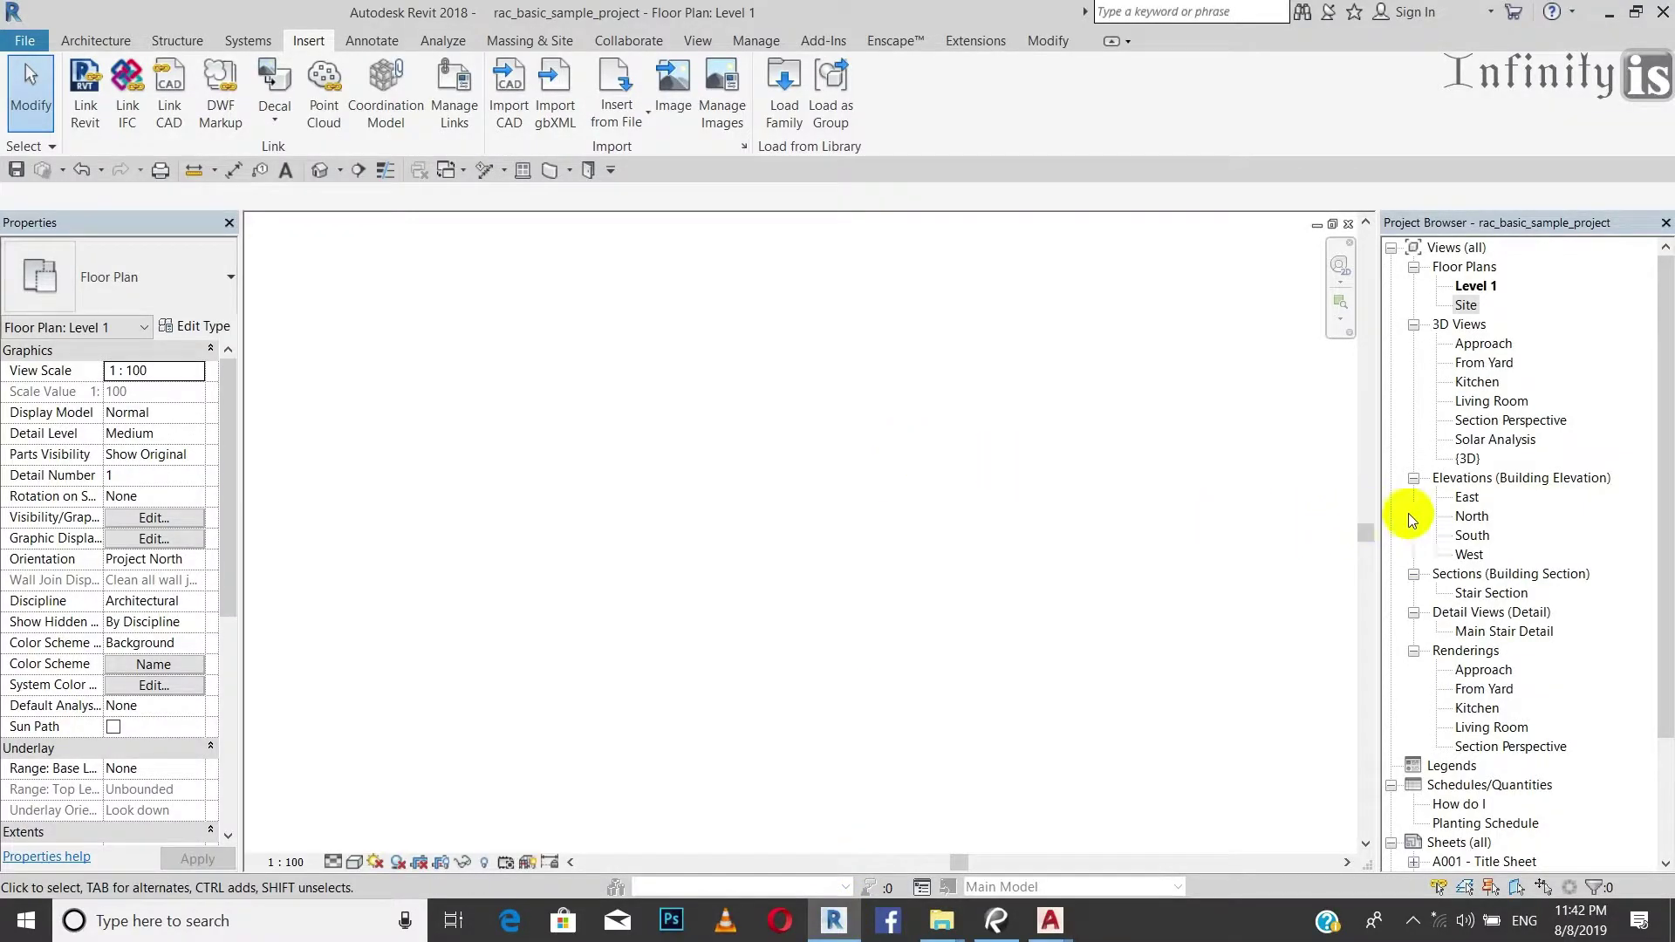
pyautogui.click(1470, 518)
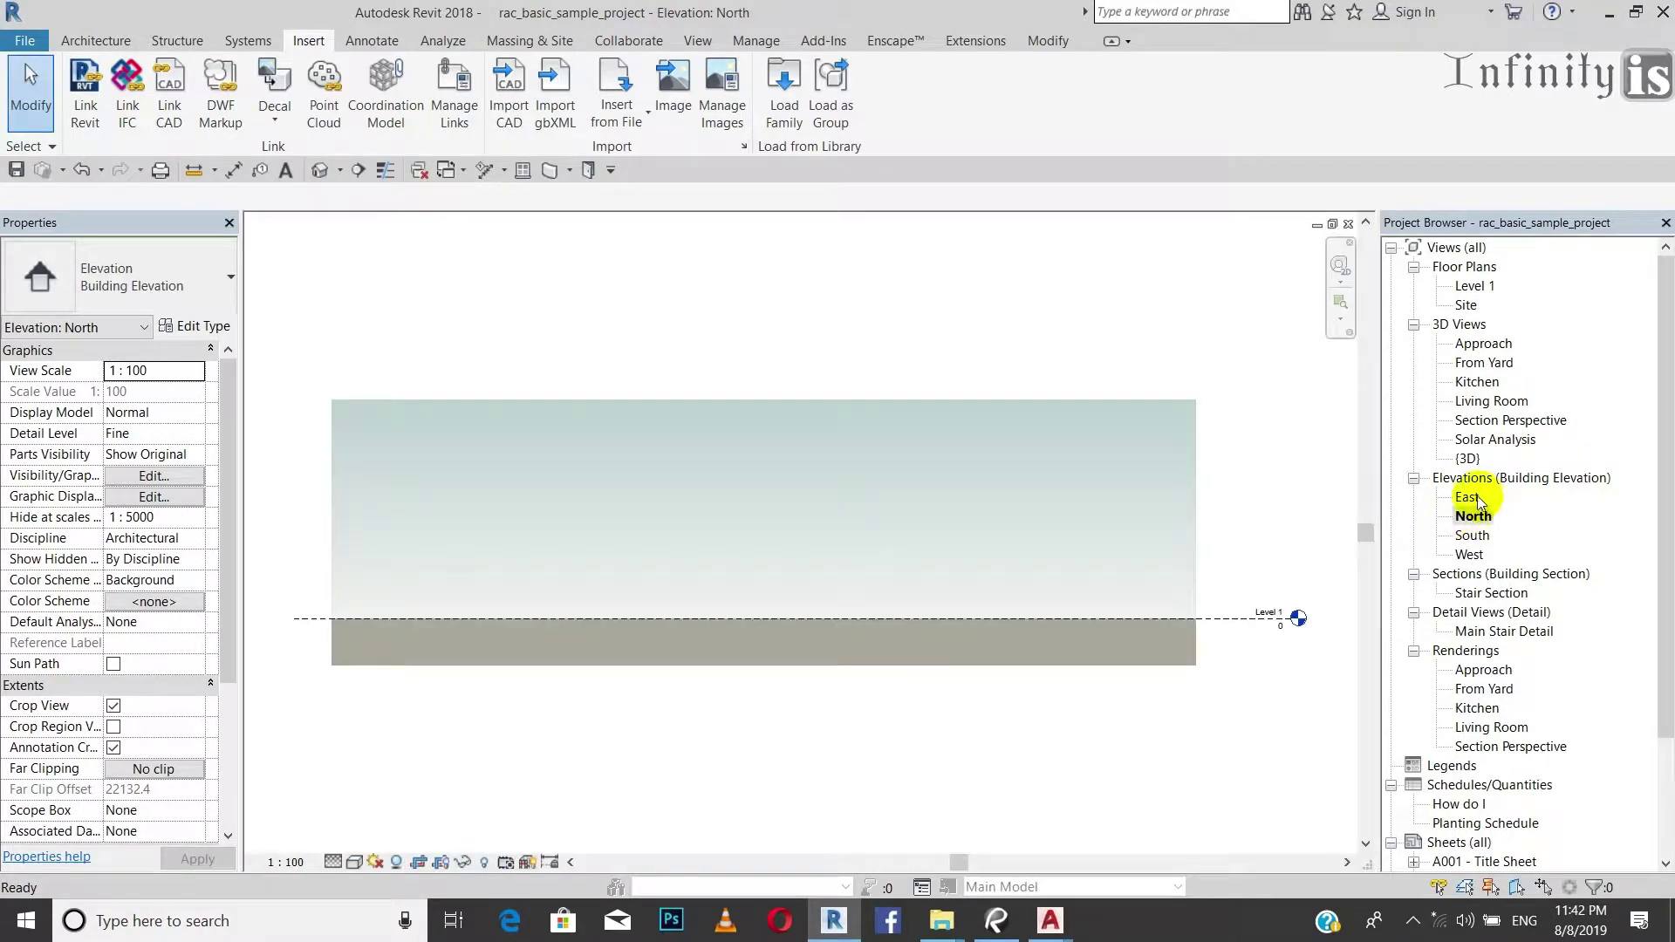
pyautogui.doubleClick(1468, 499)
pyautogui.doubleClick(1473, 535)
pyautogui.doubleClick(1479, 559)
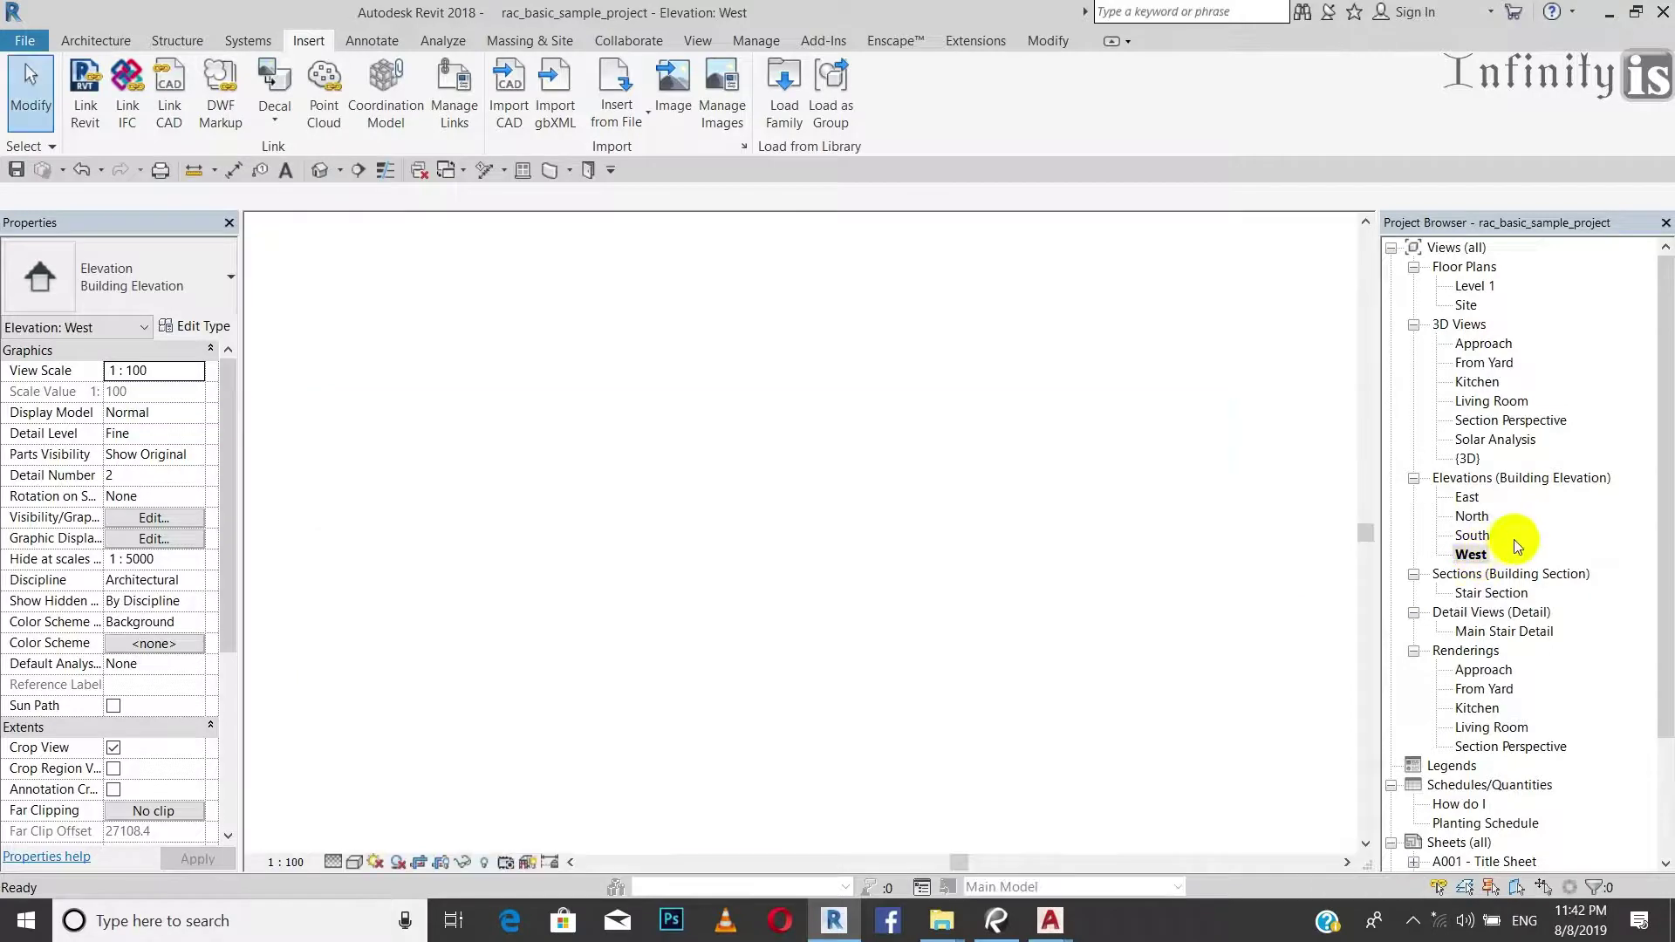
pyautogui.scroll(-1, 992, 594)
pyautogui.scroll(4, 1211, 612)
pyautogui.scroll(-3, 1030, 436)
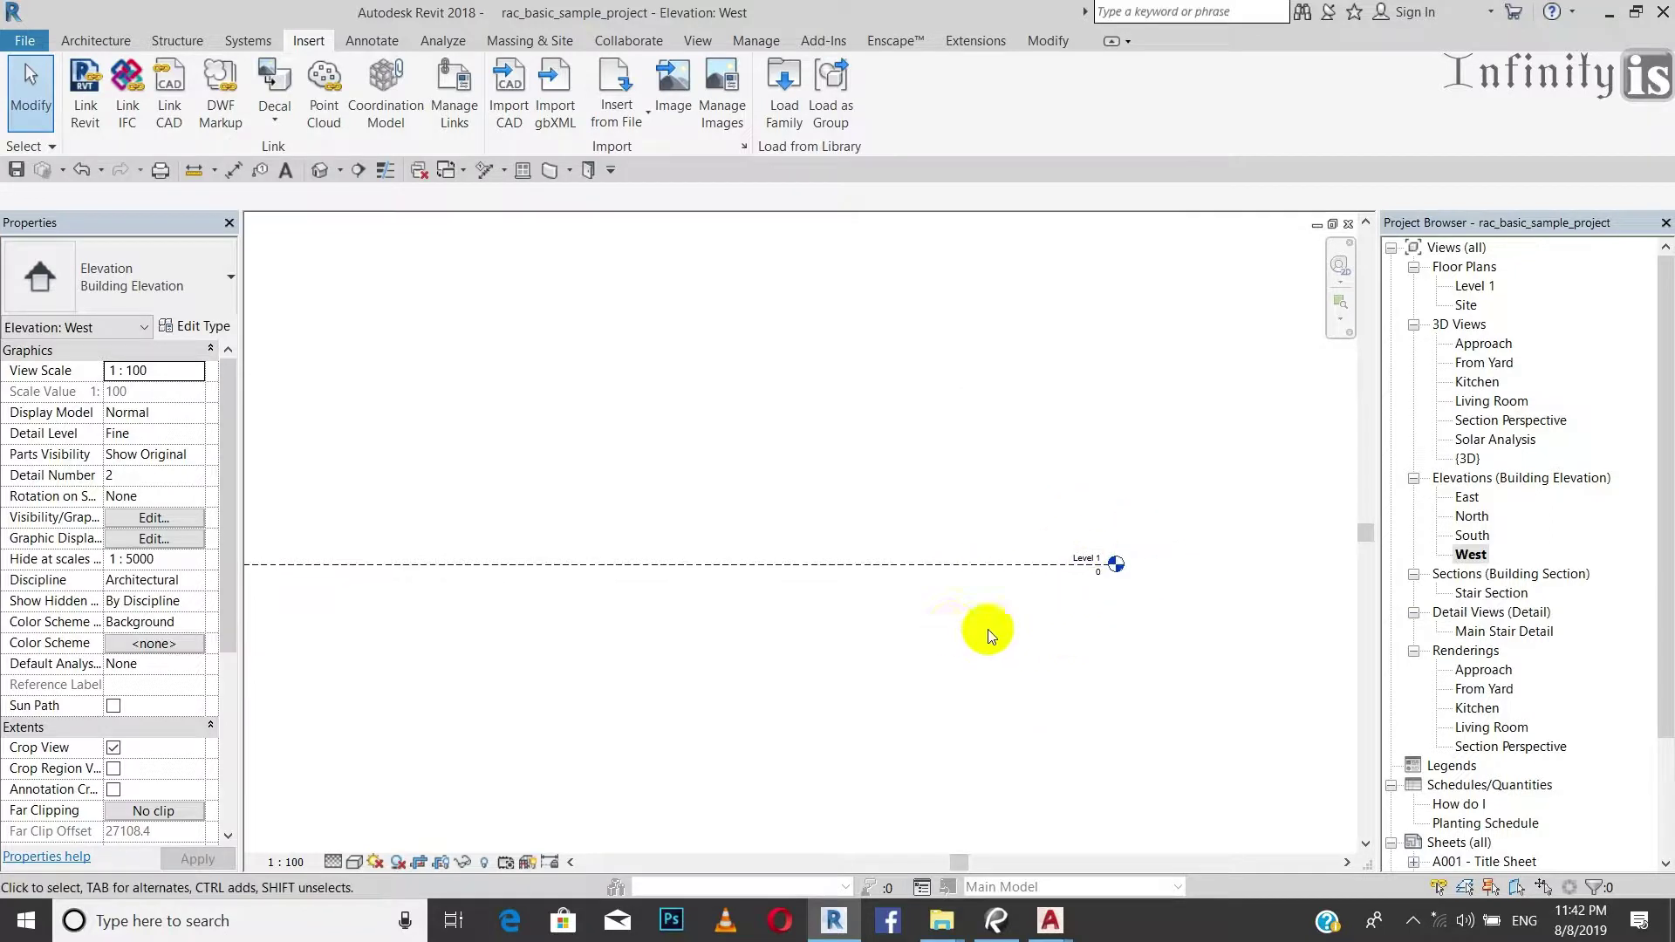
# View the Level 1 floor plan, return to the West elevation and inspect the Level 1 marker there.
pyautogui.doubleClick(1471, 288)
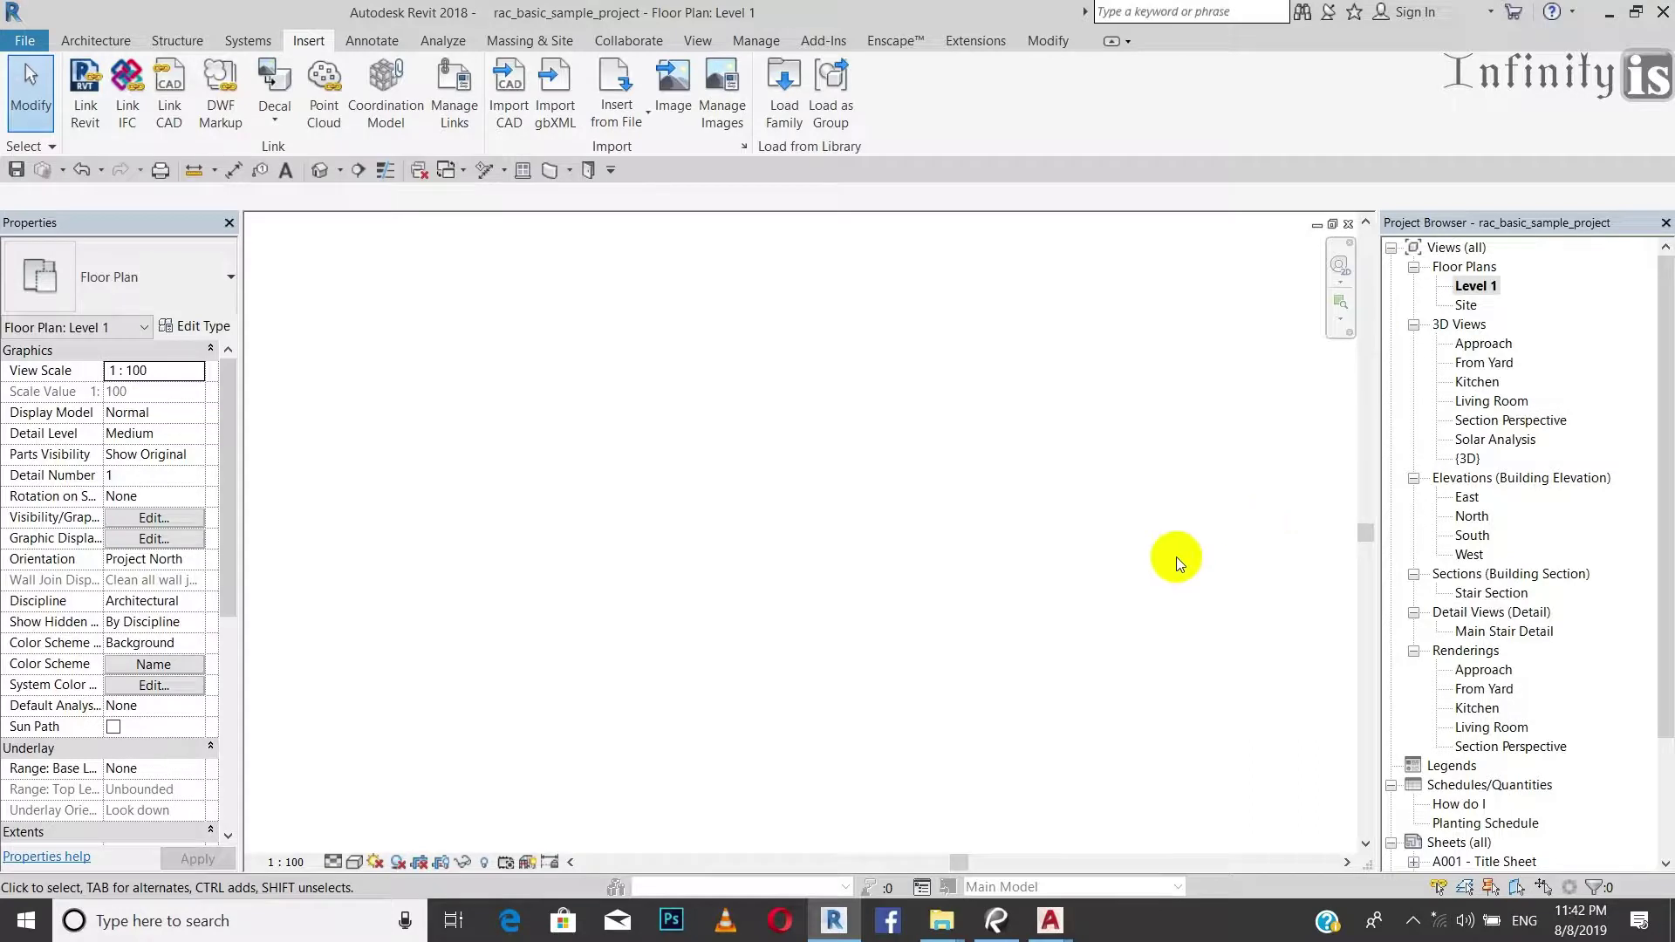
pyautogui.click(1467, 556)
pyautogui.doubleClick(1467, 555)
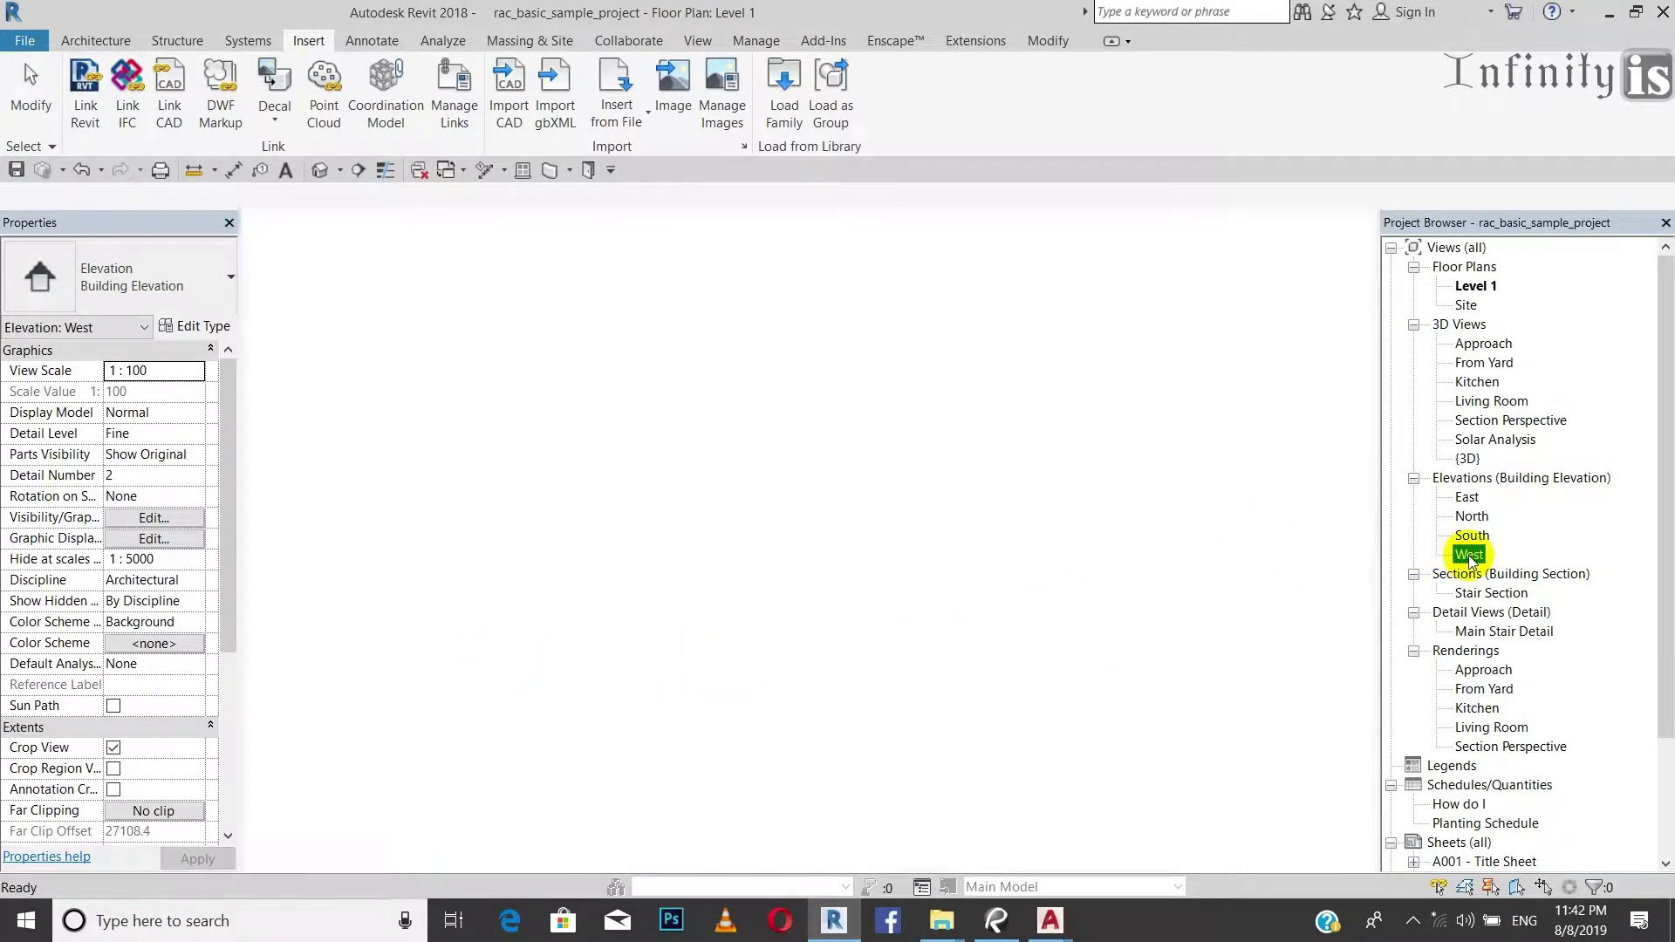
pyautogui.scroll(-2, 817, 594)
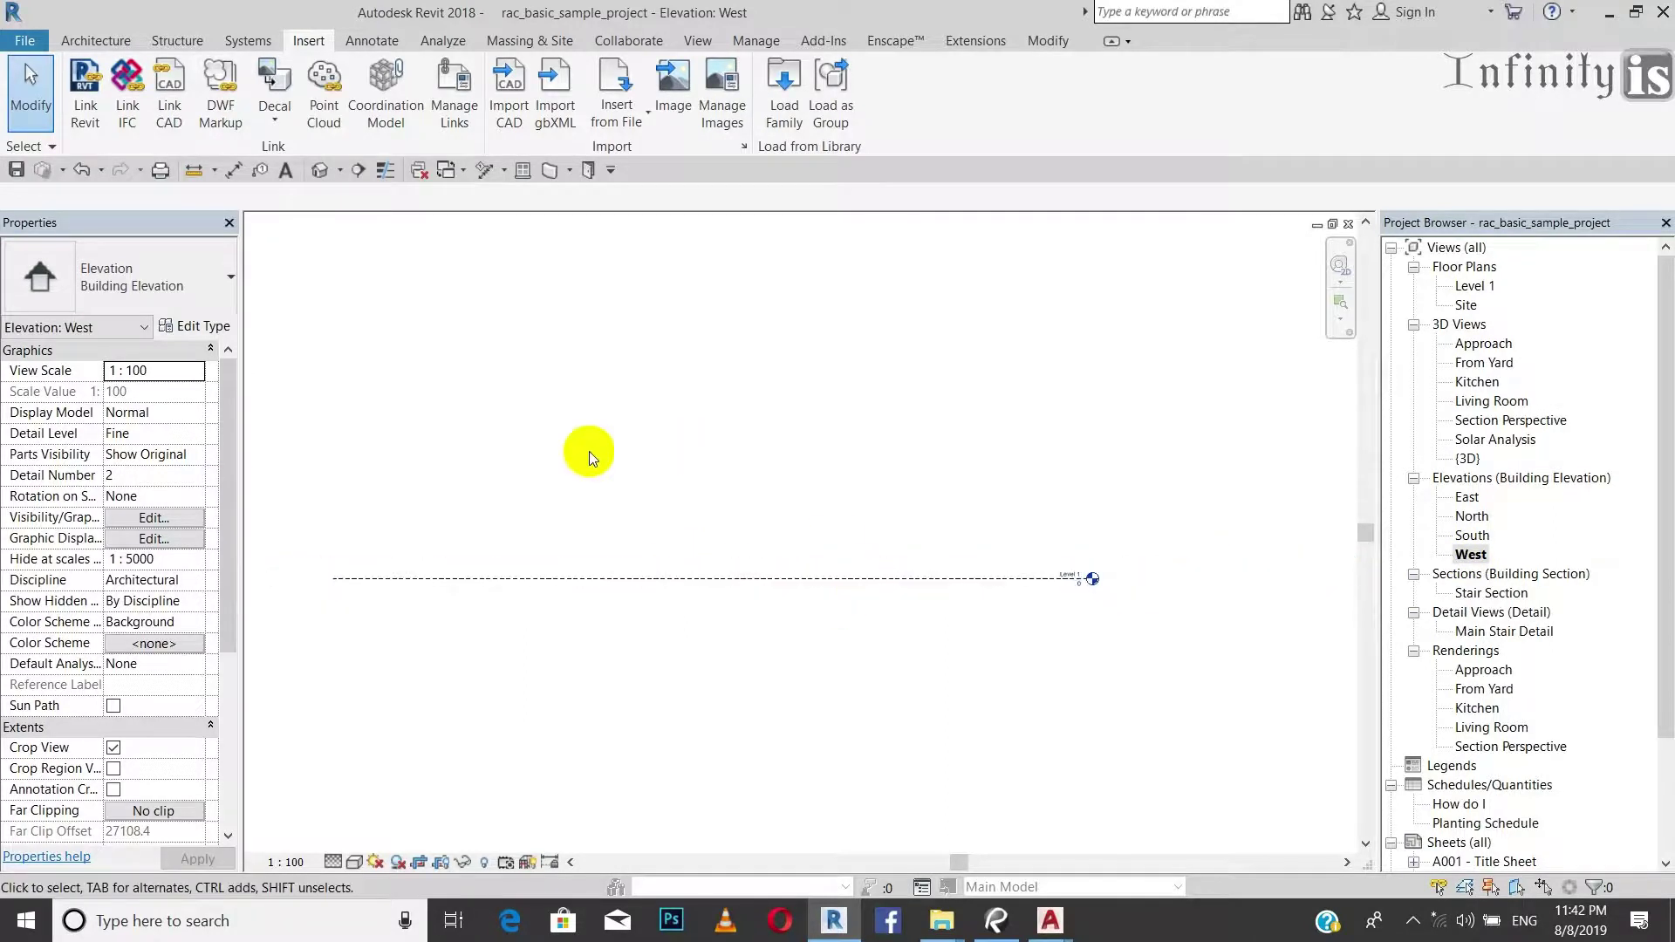
pyautogui.scroll(5, 1044, 581)
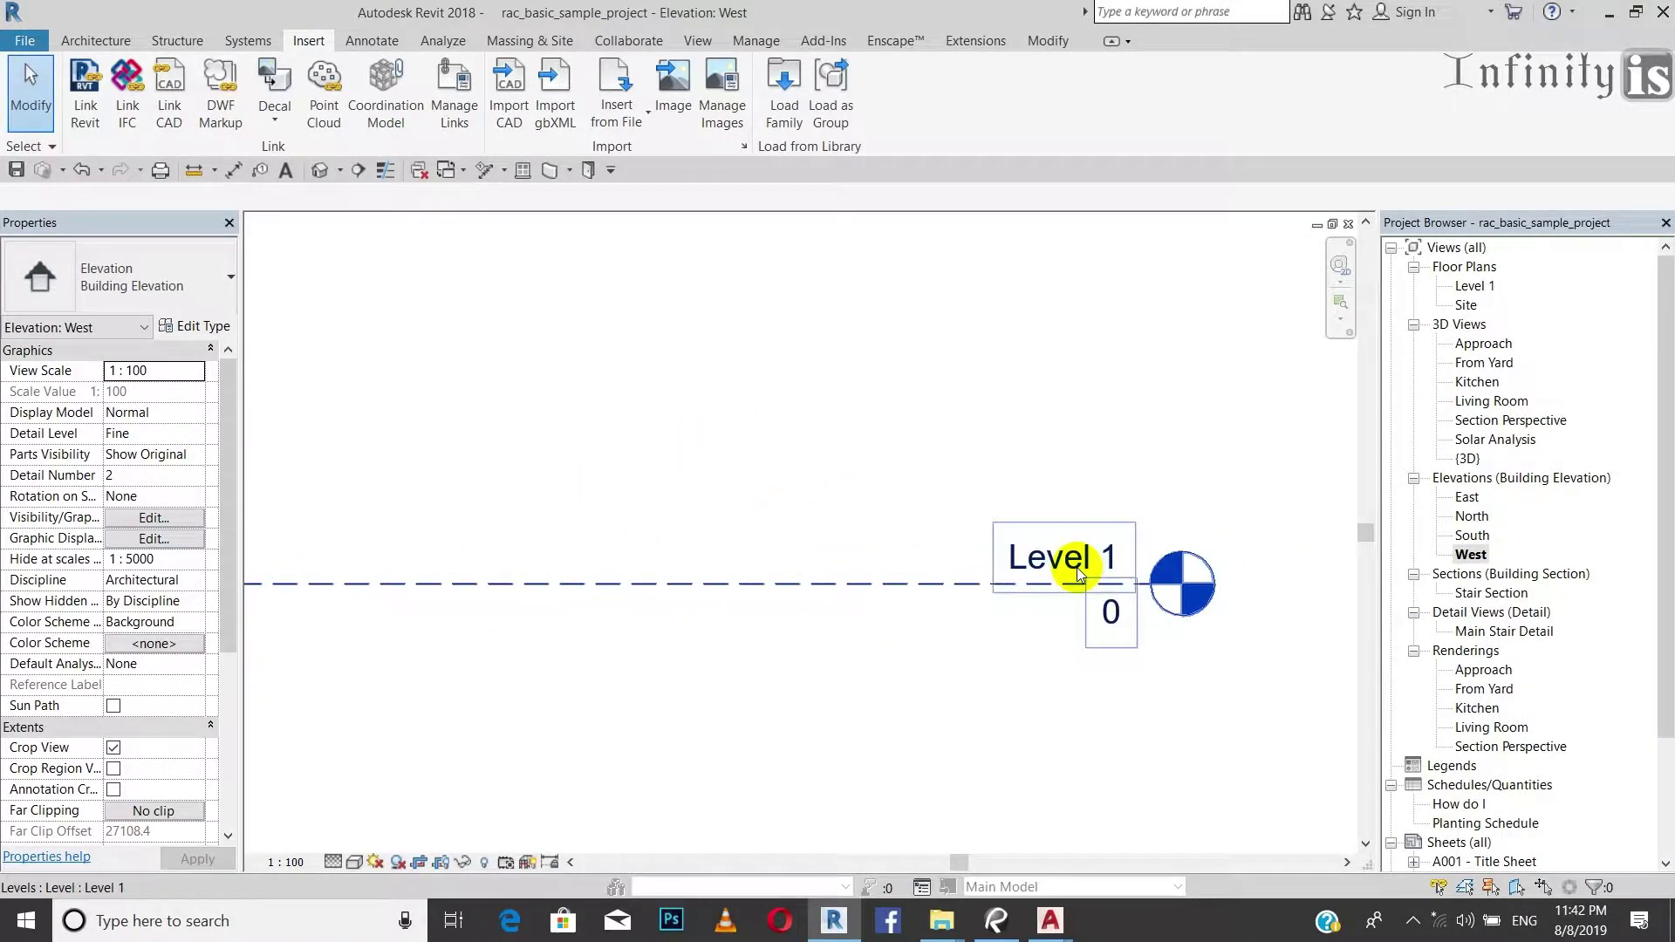
pyautogui.scroll(-5, 1077, 567)
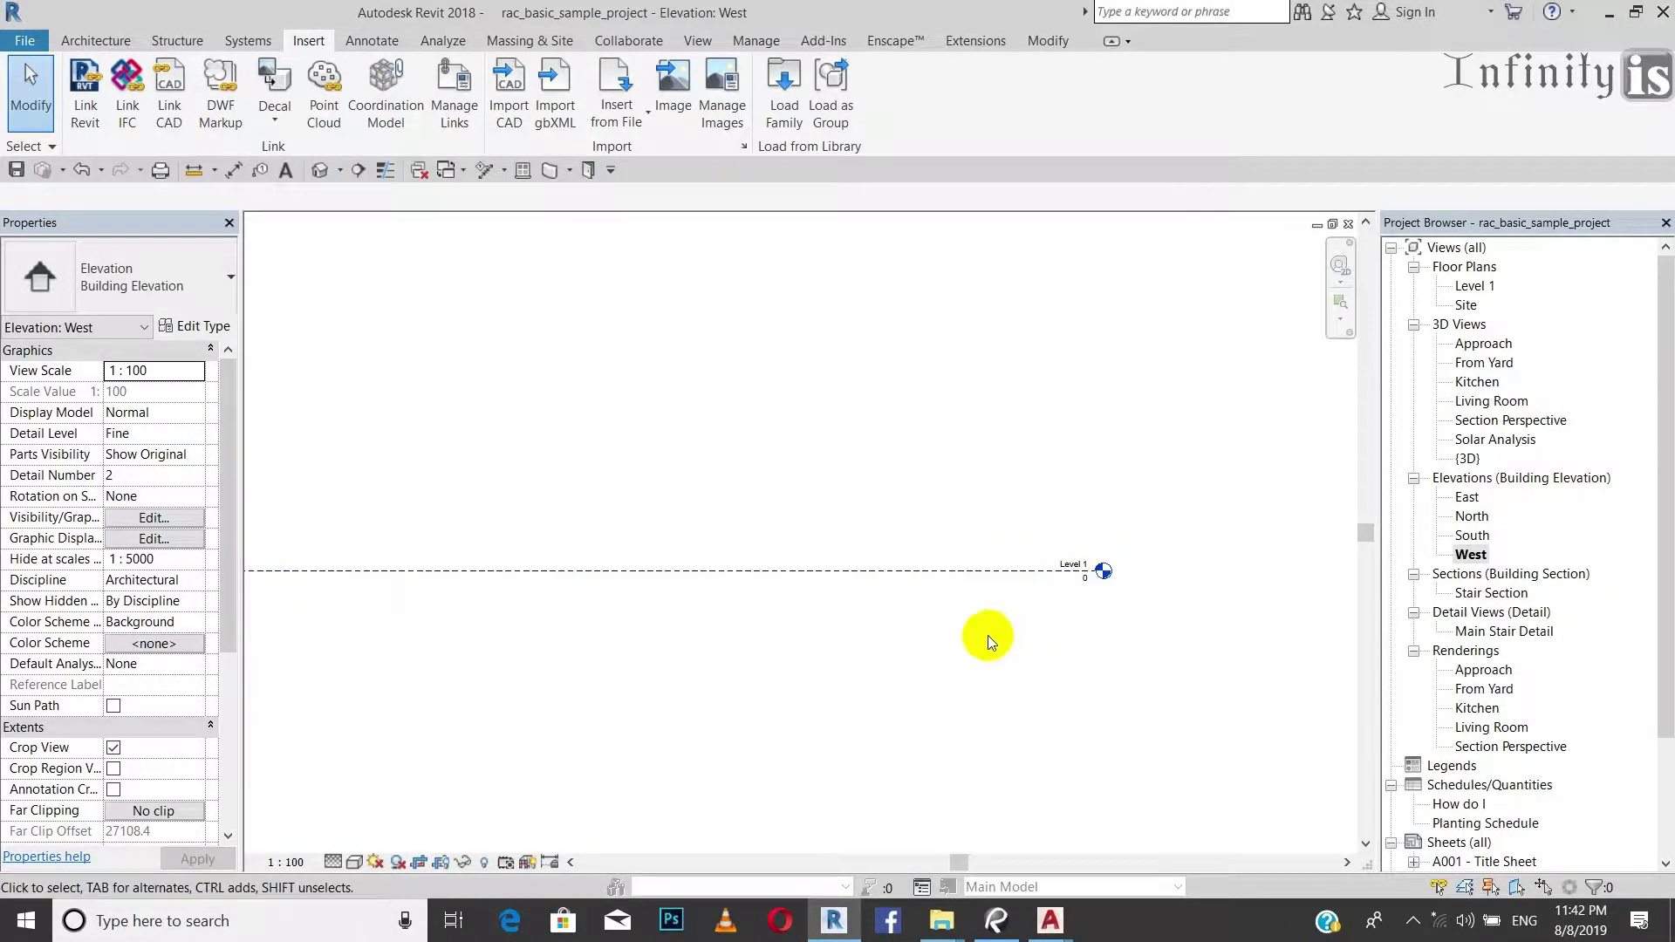
# Switch to AutoCAD and examine Longitudinal Section D-D, from the ground line and foundation detail to its place in the overall sheet layout.
pyautogui.click(1050, 921)
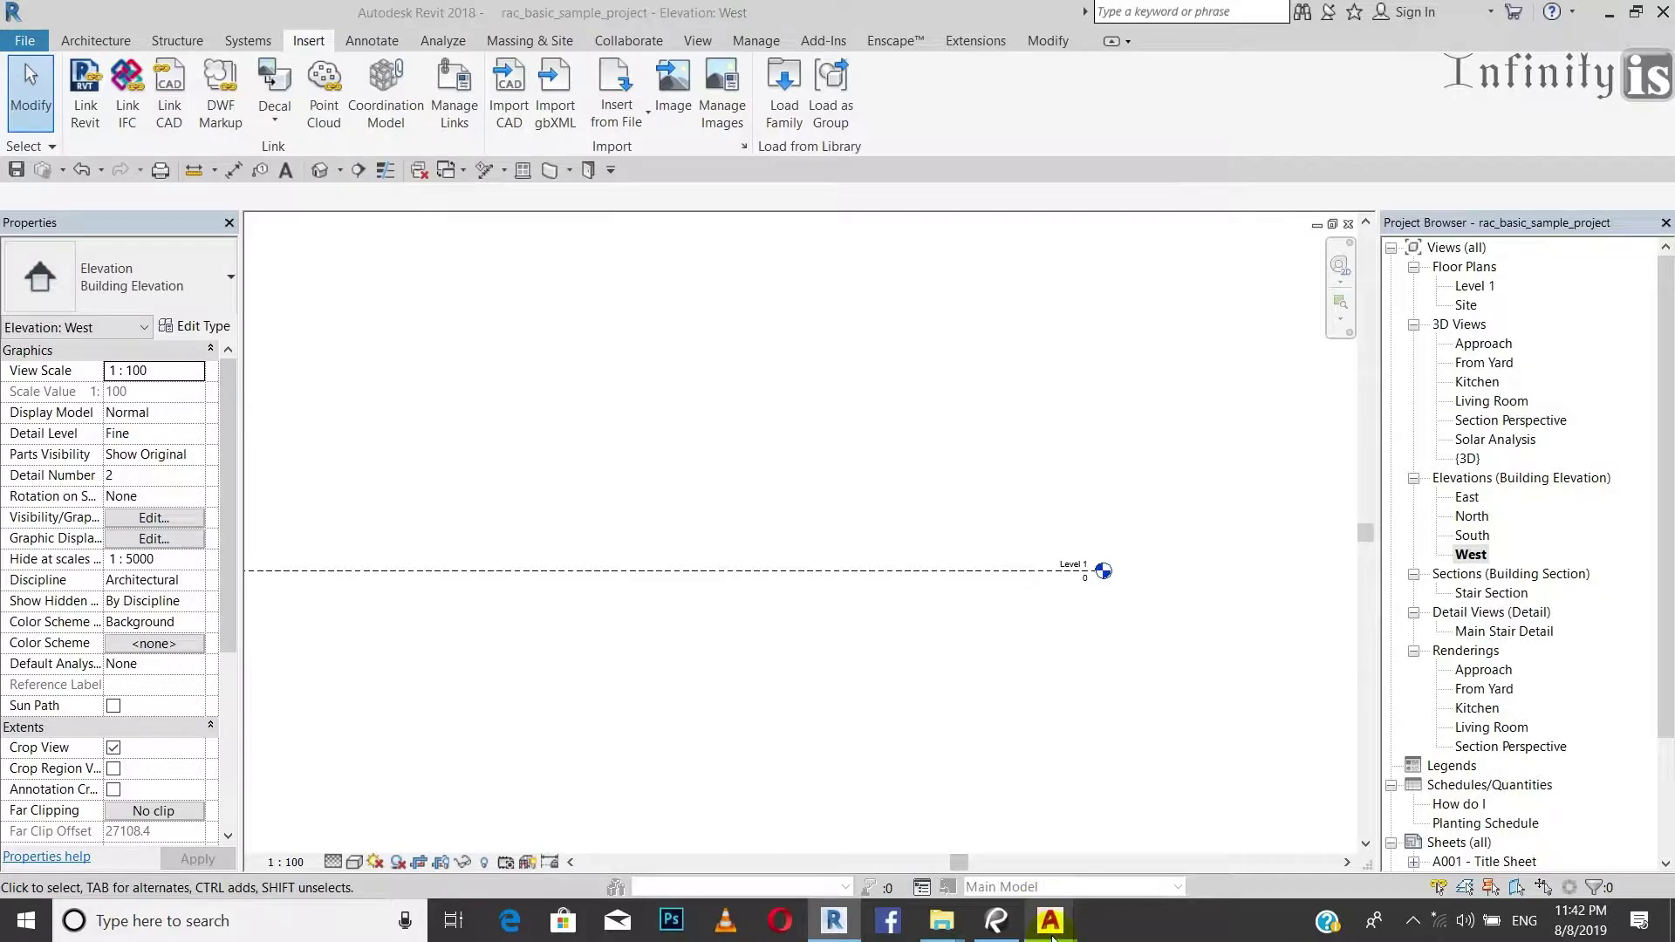
pyautogui.click(966, 787)
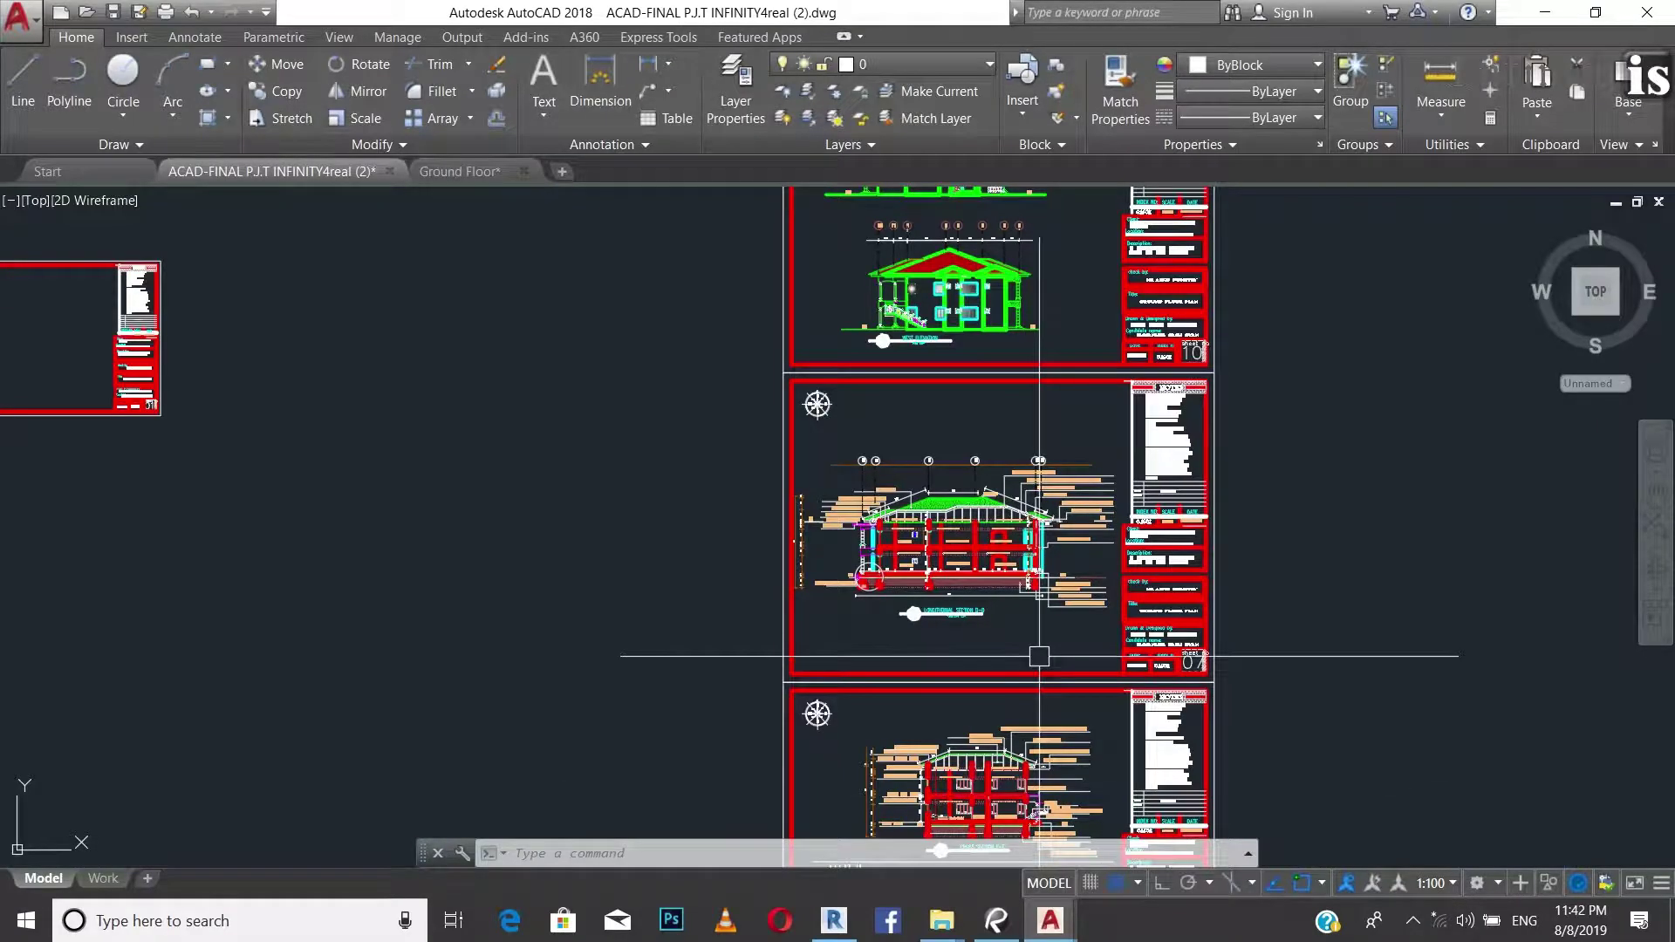
pyautogui.scroll(-2, 1030, 591)
pyautogui.scroll(7, 964, 524)
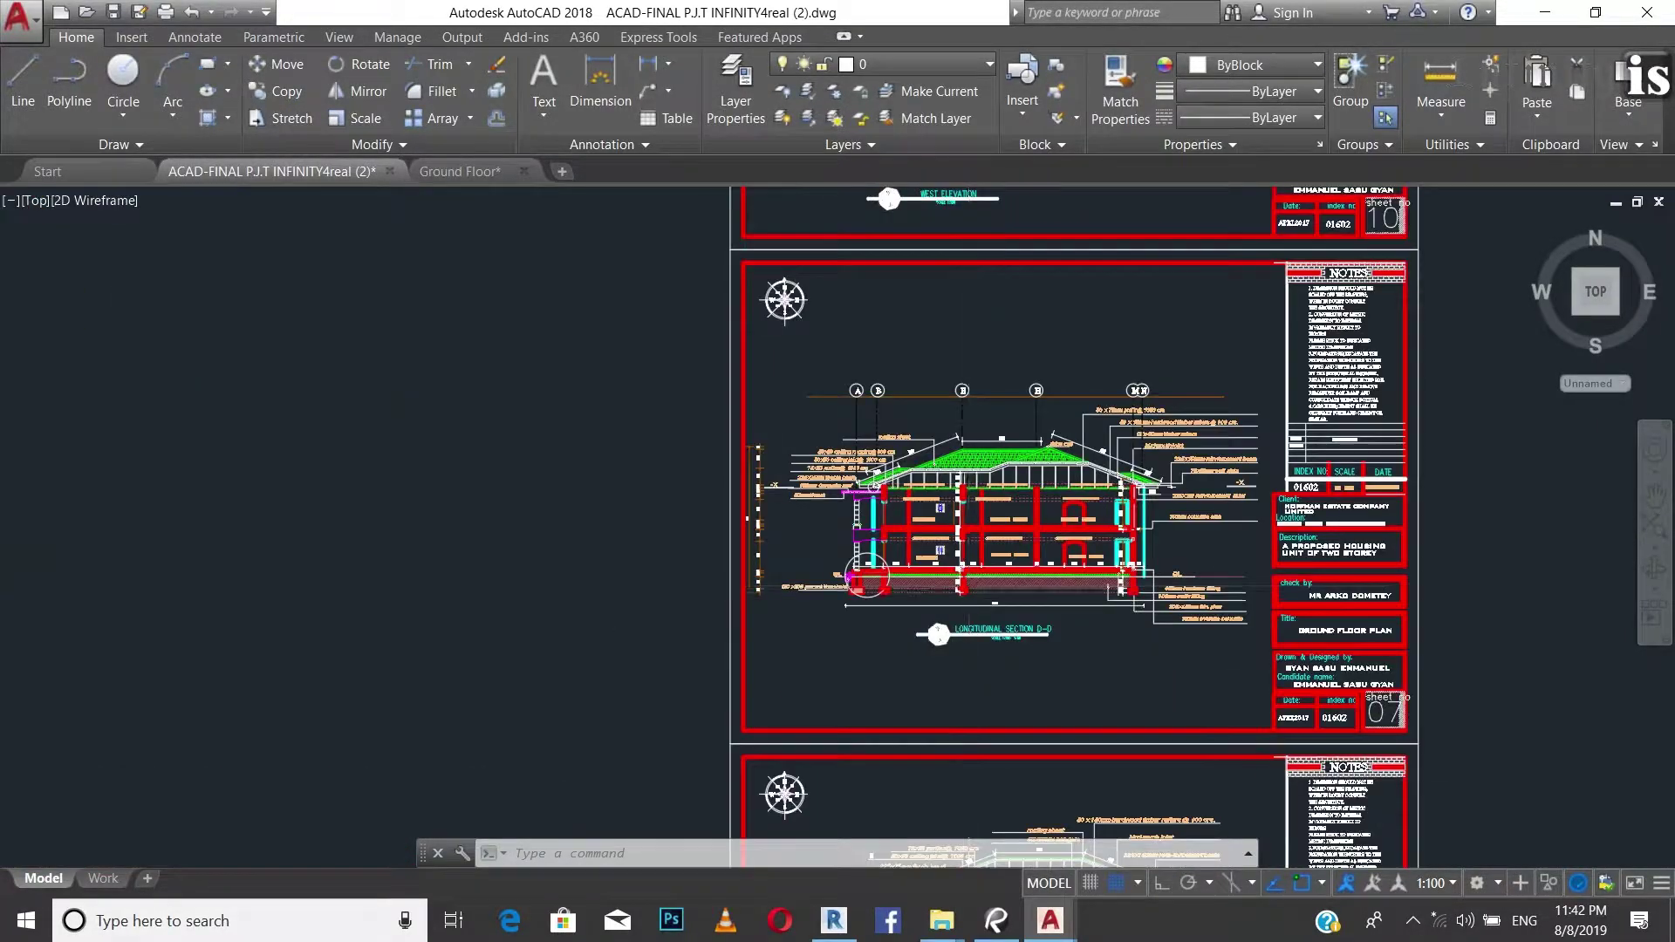
pyautogui.scroll(4, 733, 563)
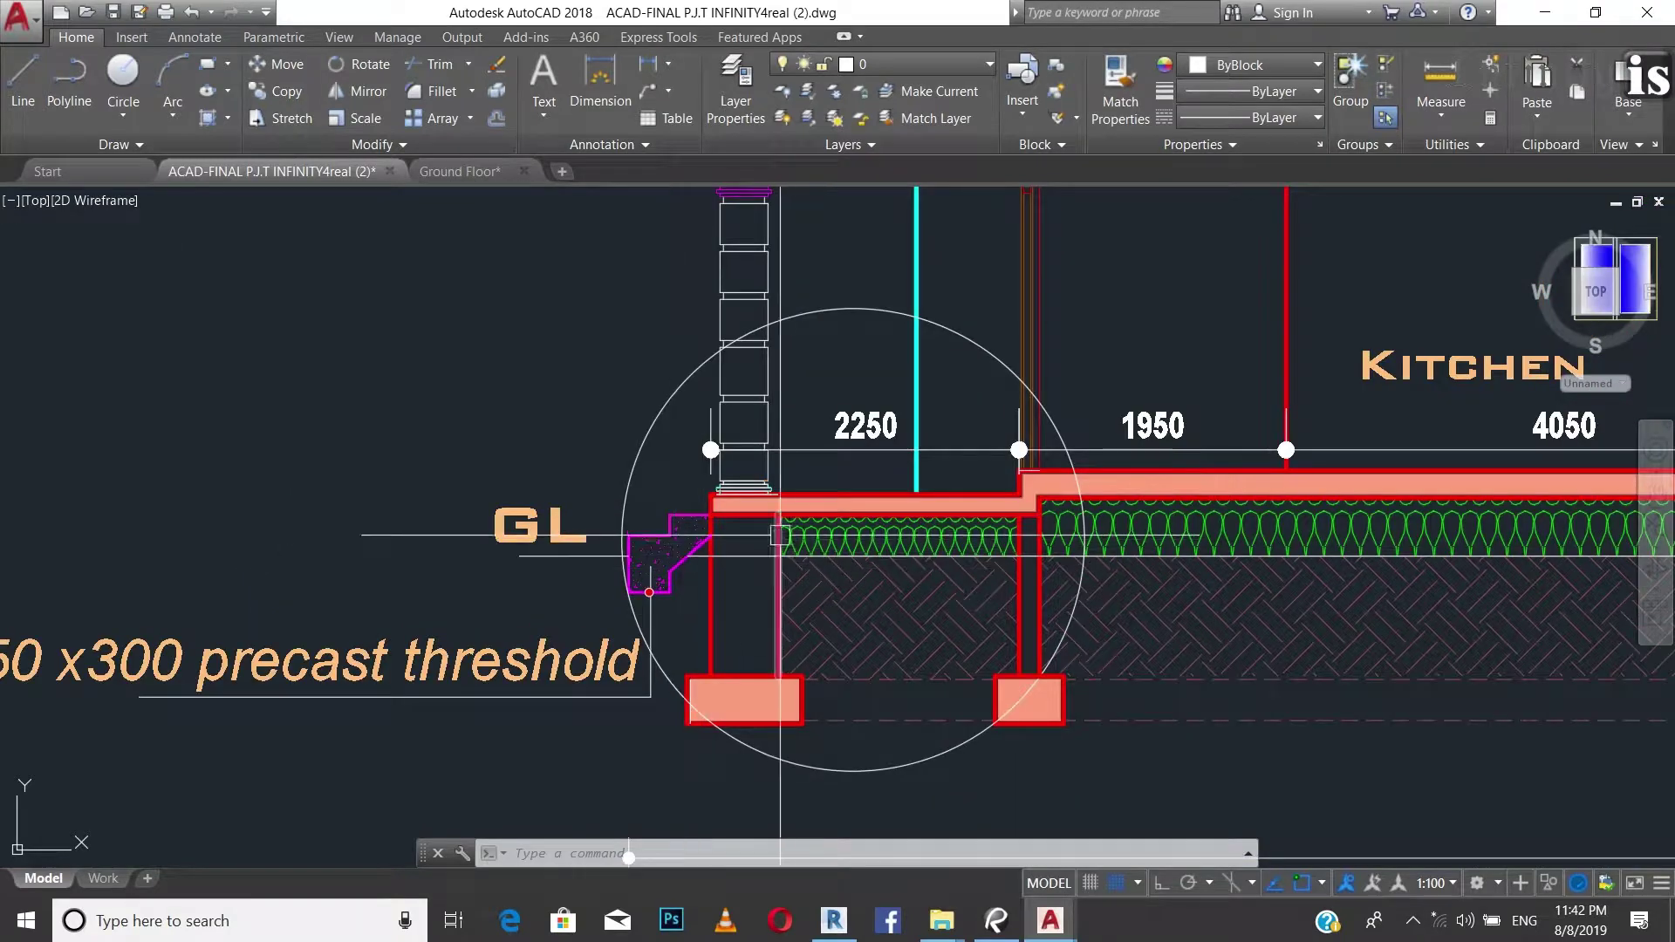
pyautogui.scroll(-5, 505, 552)
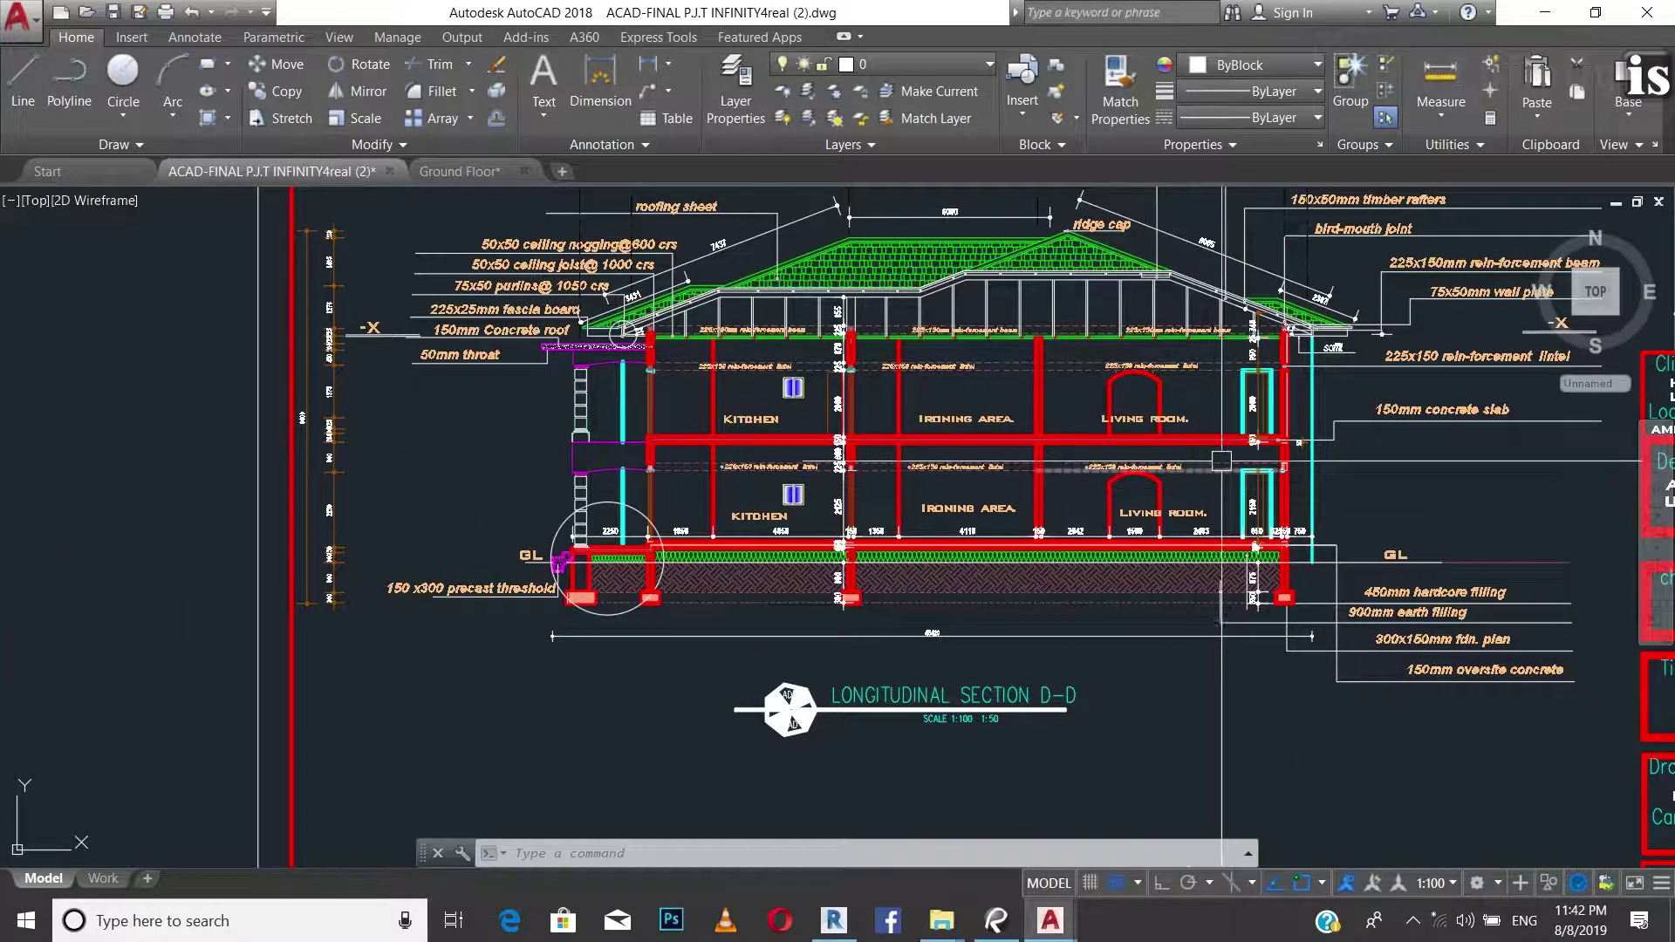
pyautogui.scroll(-2, 1152, 419)
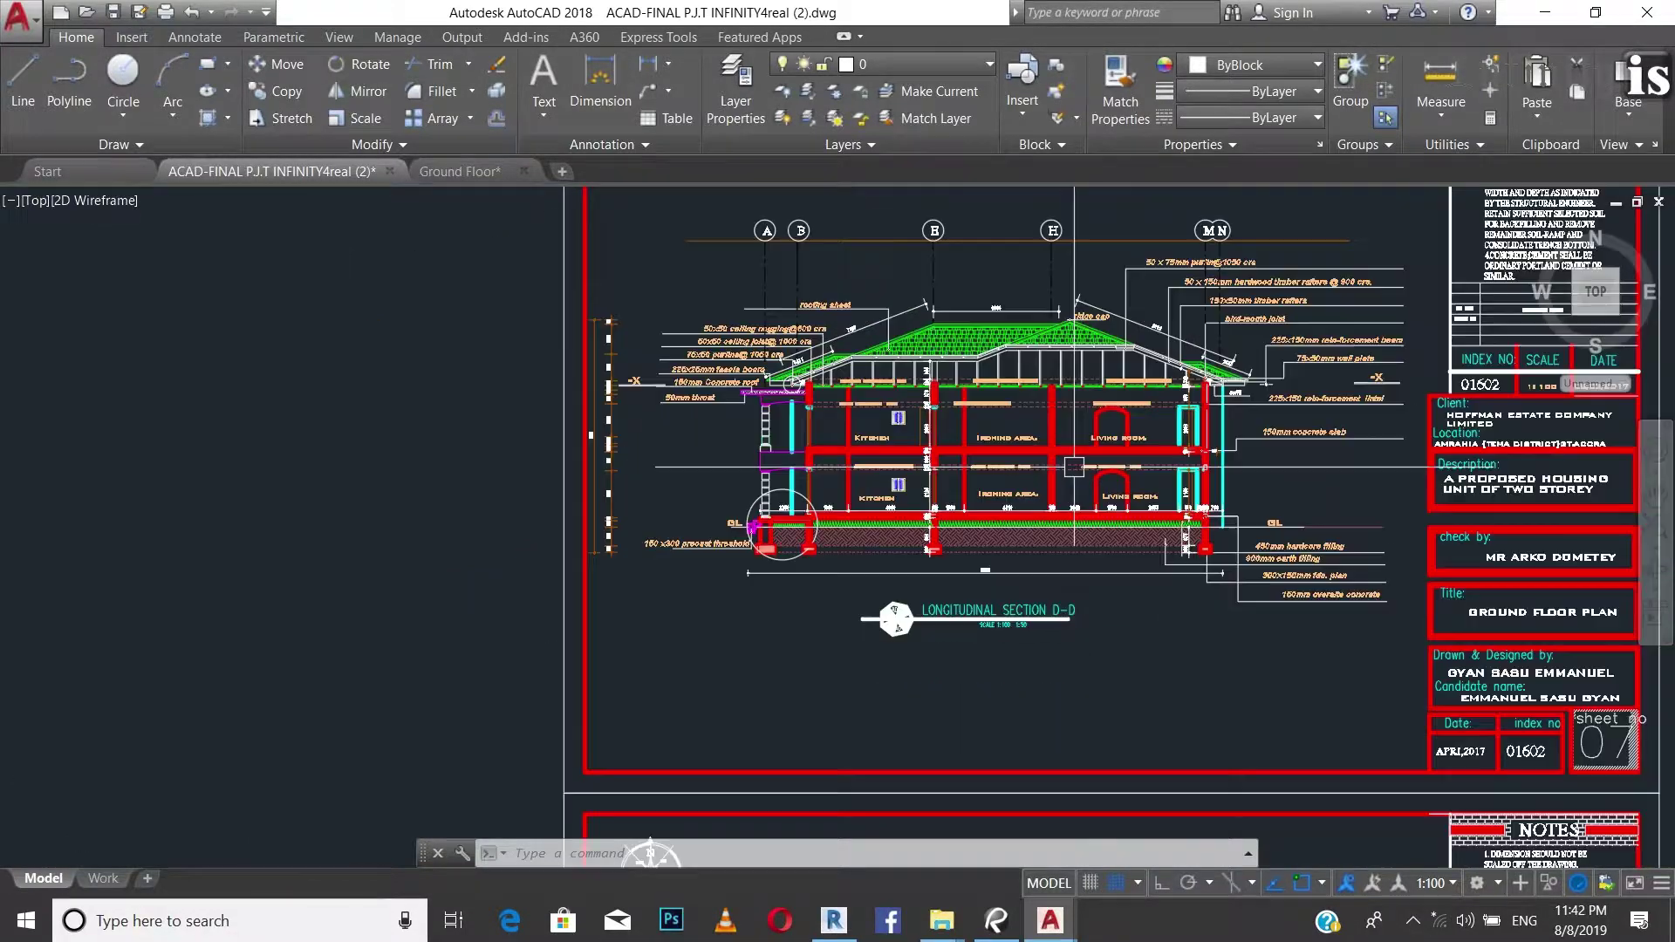
pyautogui.scroll(4, 1074, 454)
pyautogui.scroll(-8, 1074, 455)
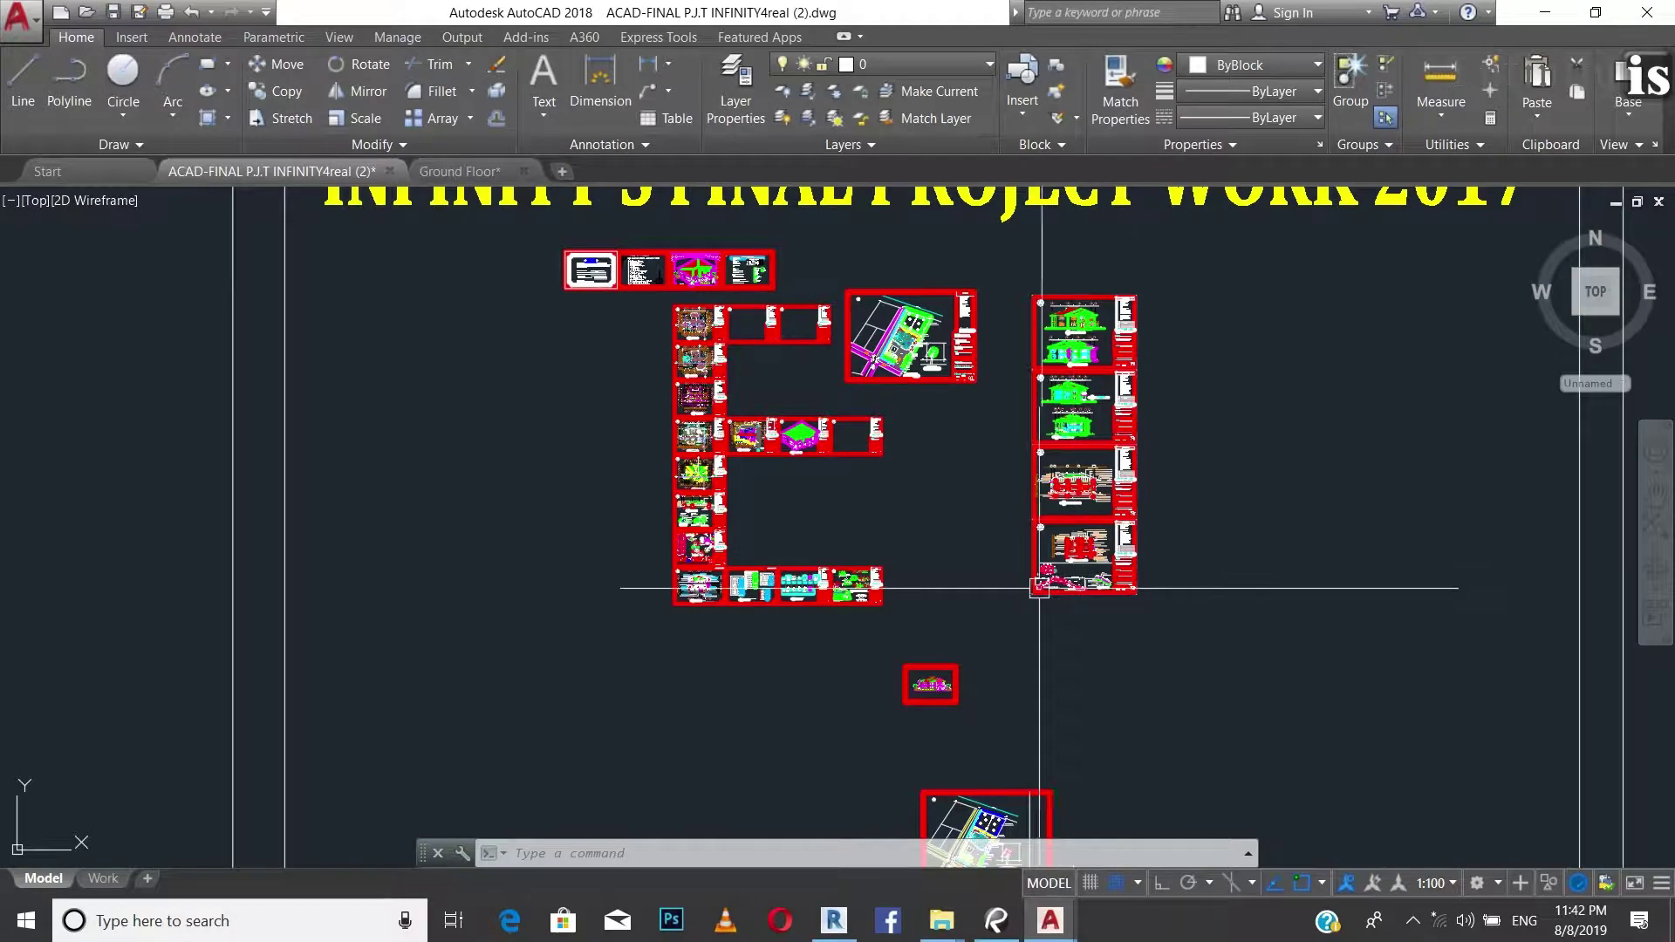
pyautogui.scroll(-2, 1030, 593)
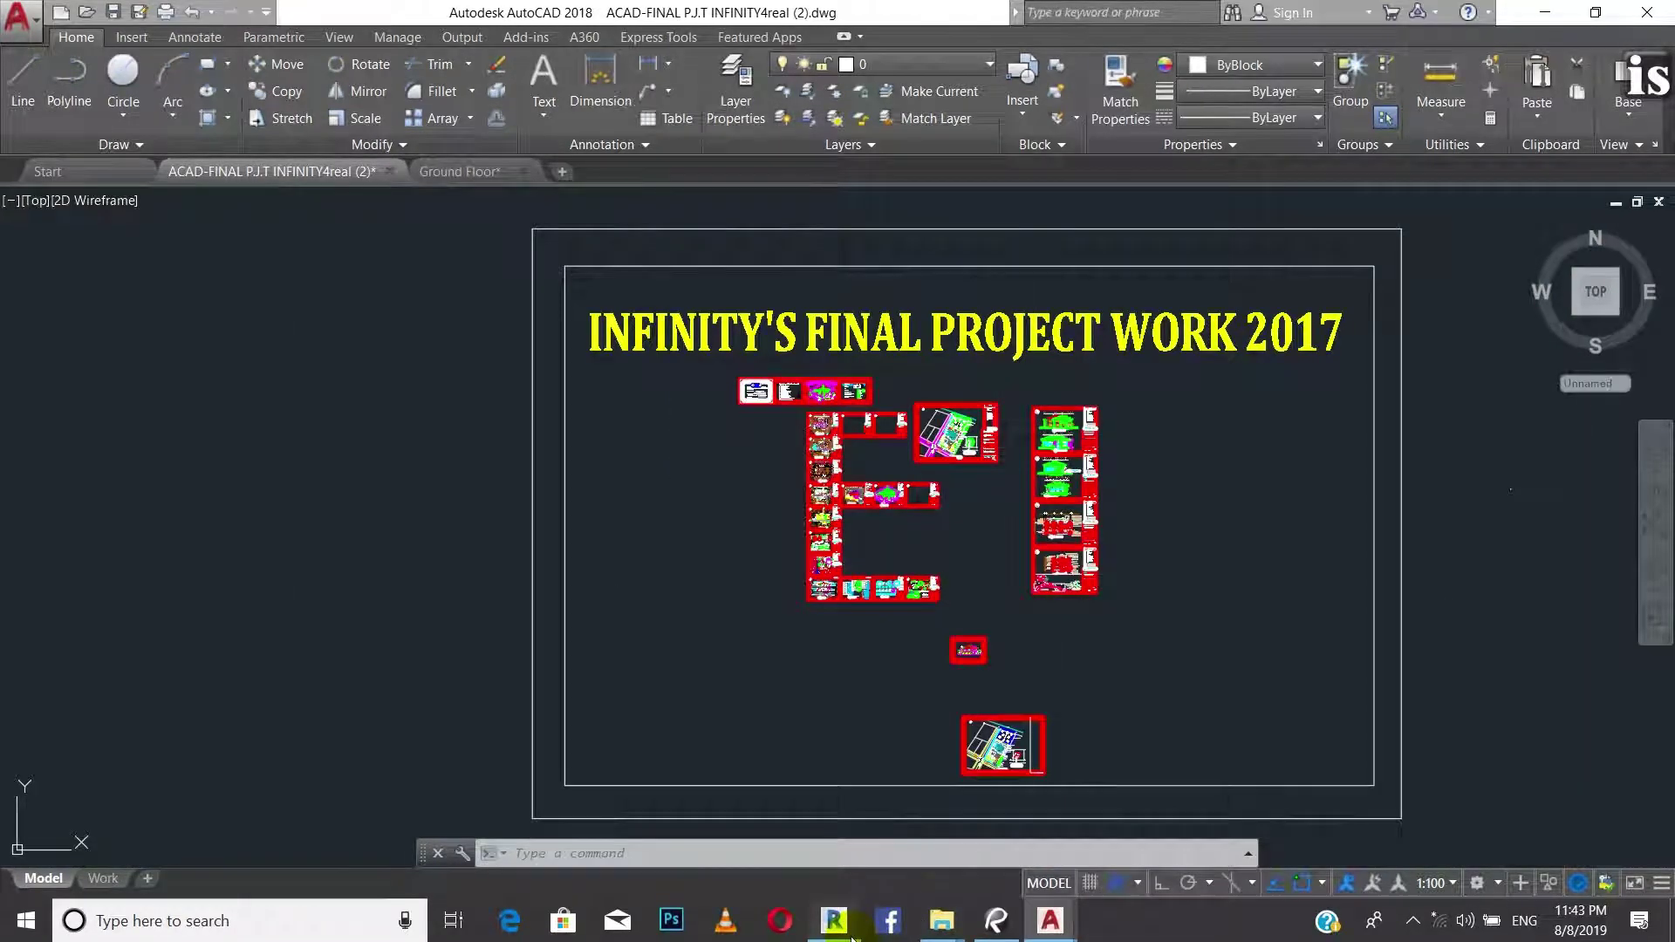
# Switch to Revit and rename Level 1 in the West elevation to Ground Level, renaming the corresponding views too.
pyautogui.click(848, 930)
pyautogui.scroll(3, 864, 557)
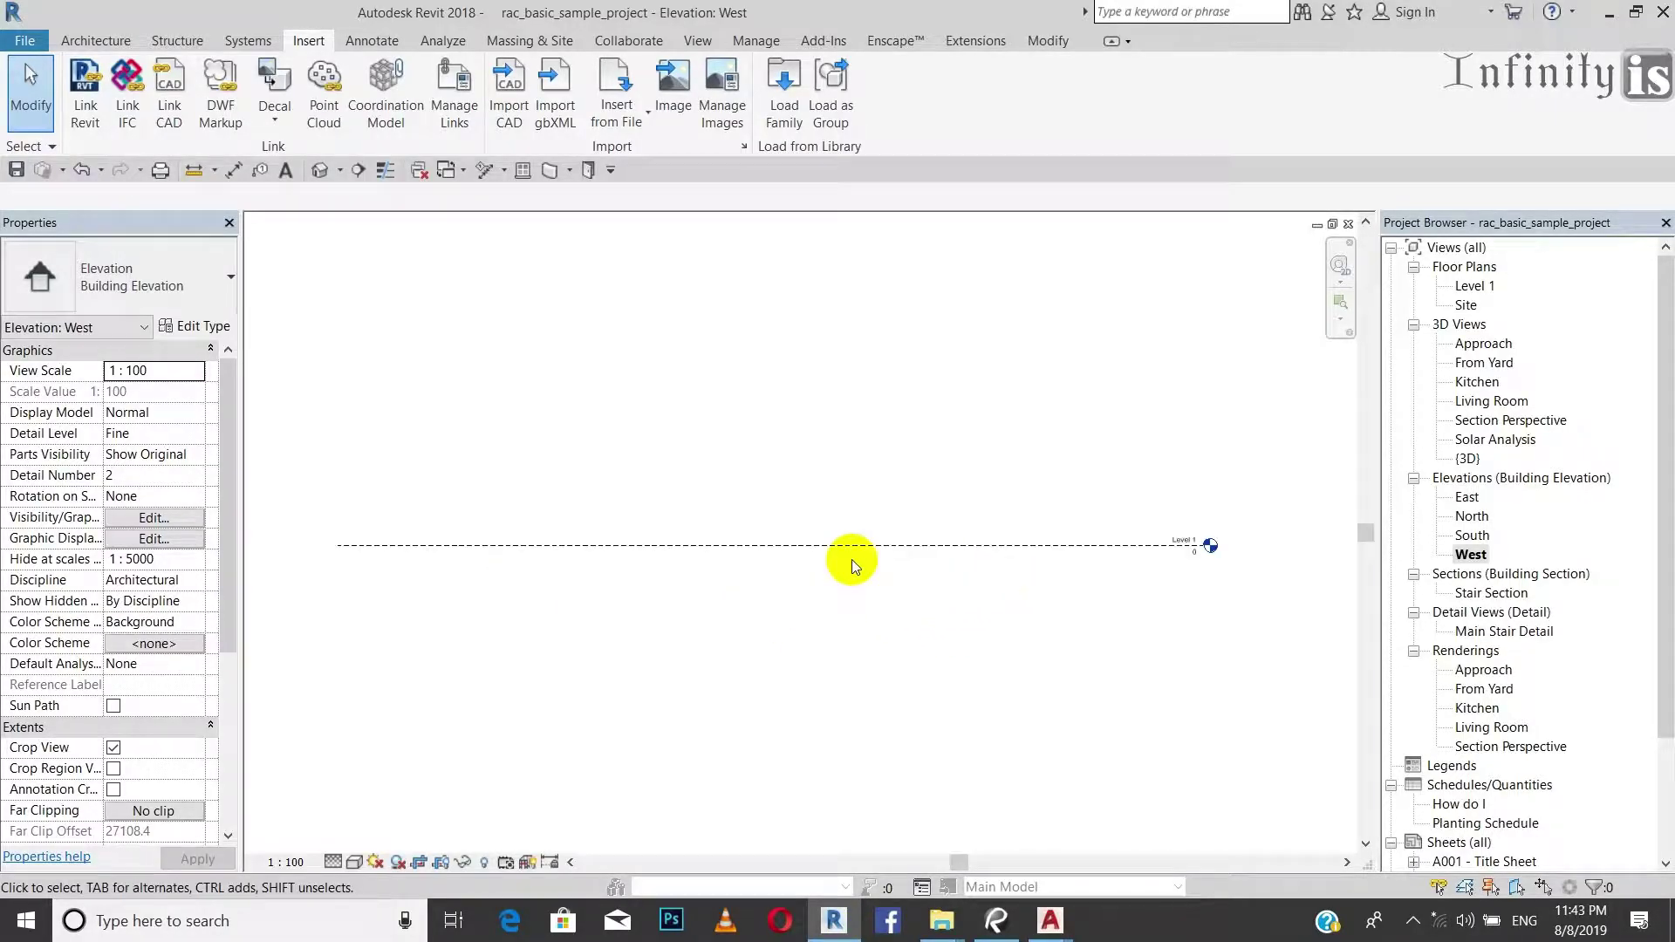
pyautogui.click(884, 546)
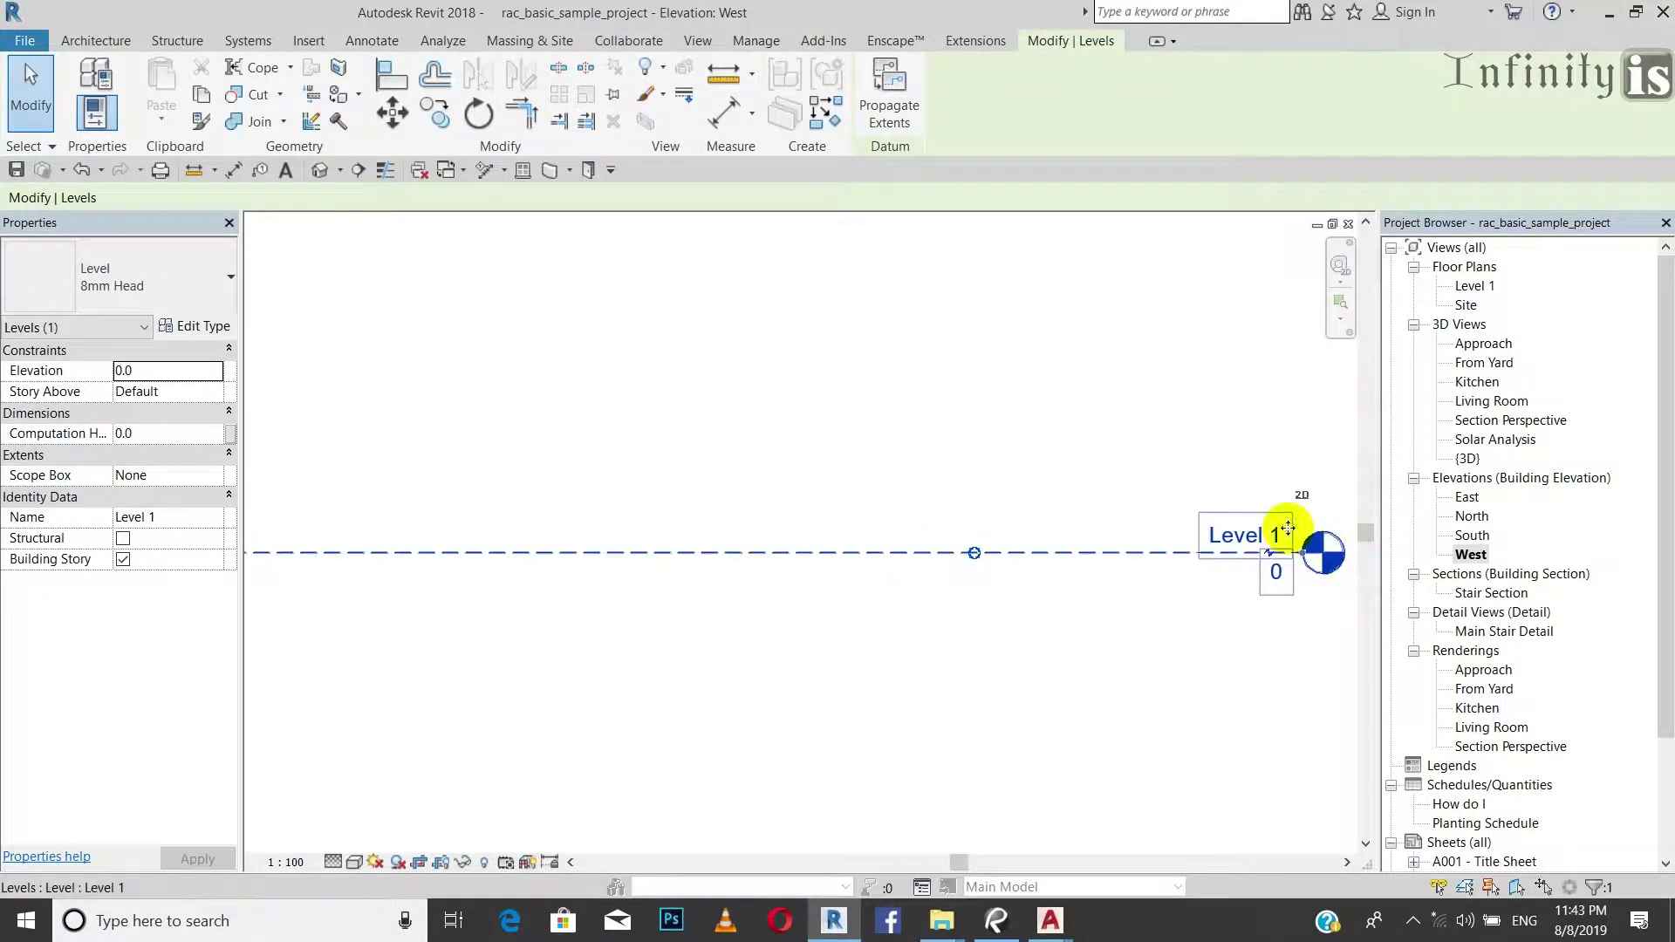
pyautogui.scroll(2, 1270, 545)
pyautogui.click(1245, 548)
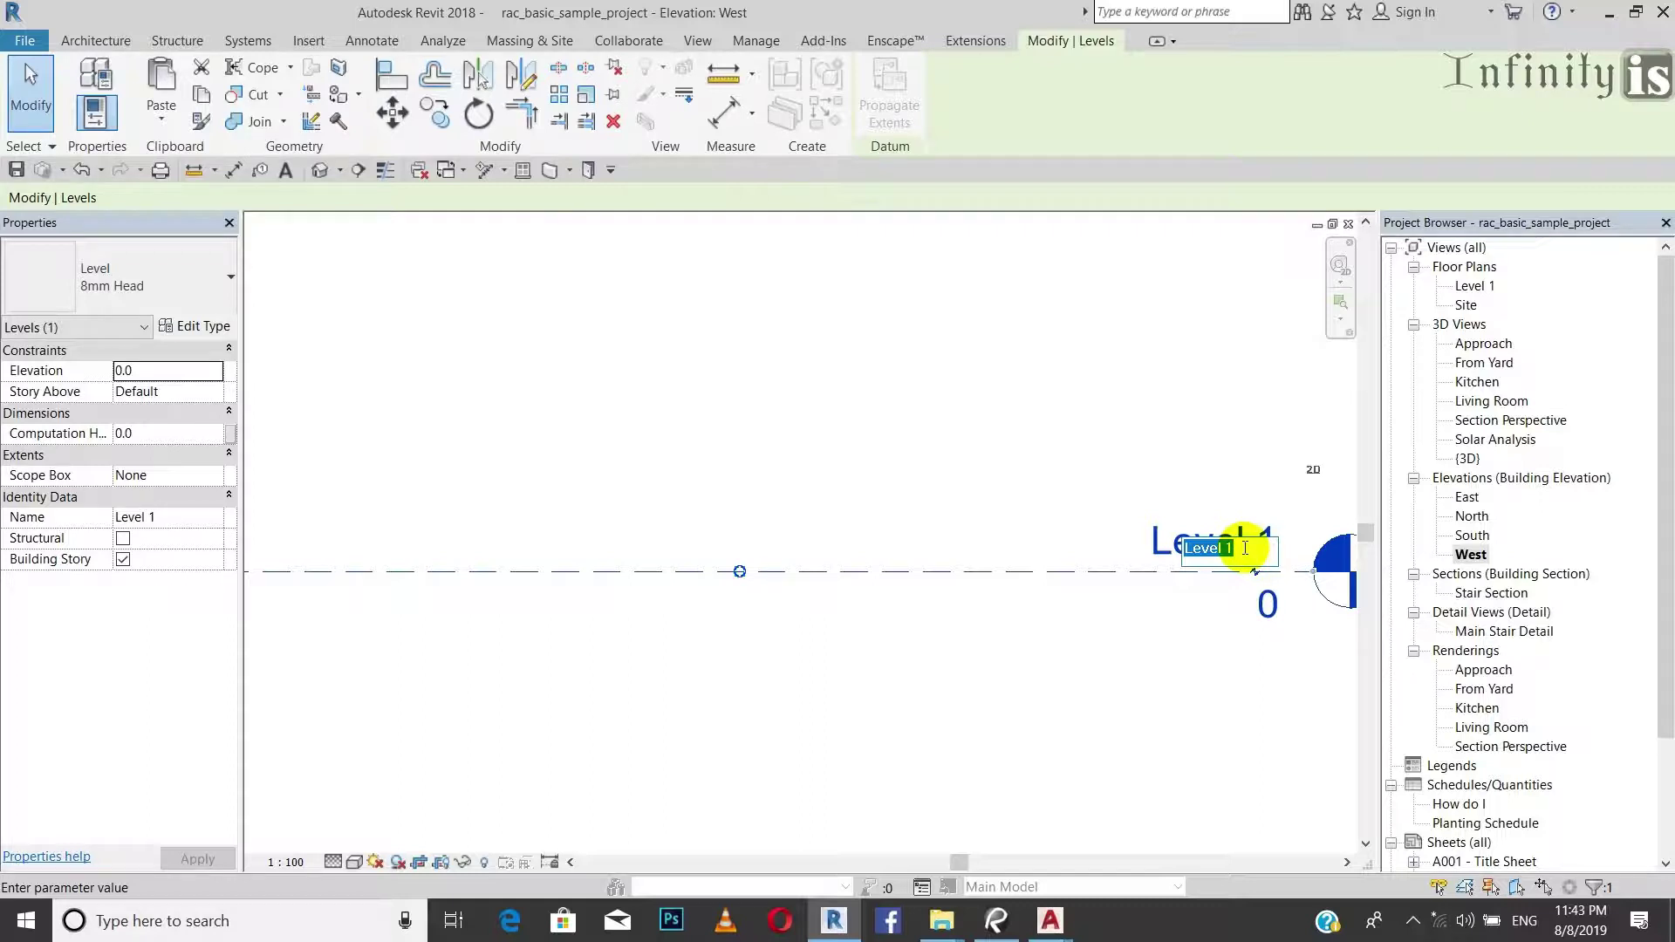
pyautogui.scroll(3, 1245, 549)
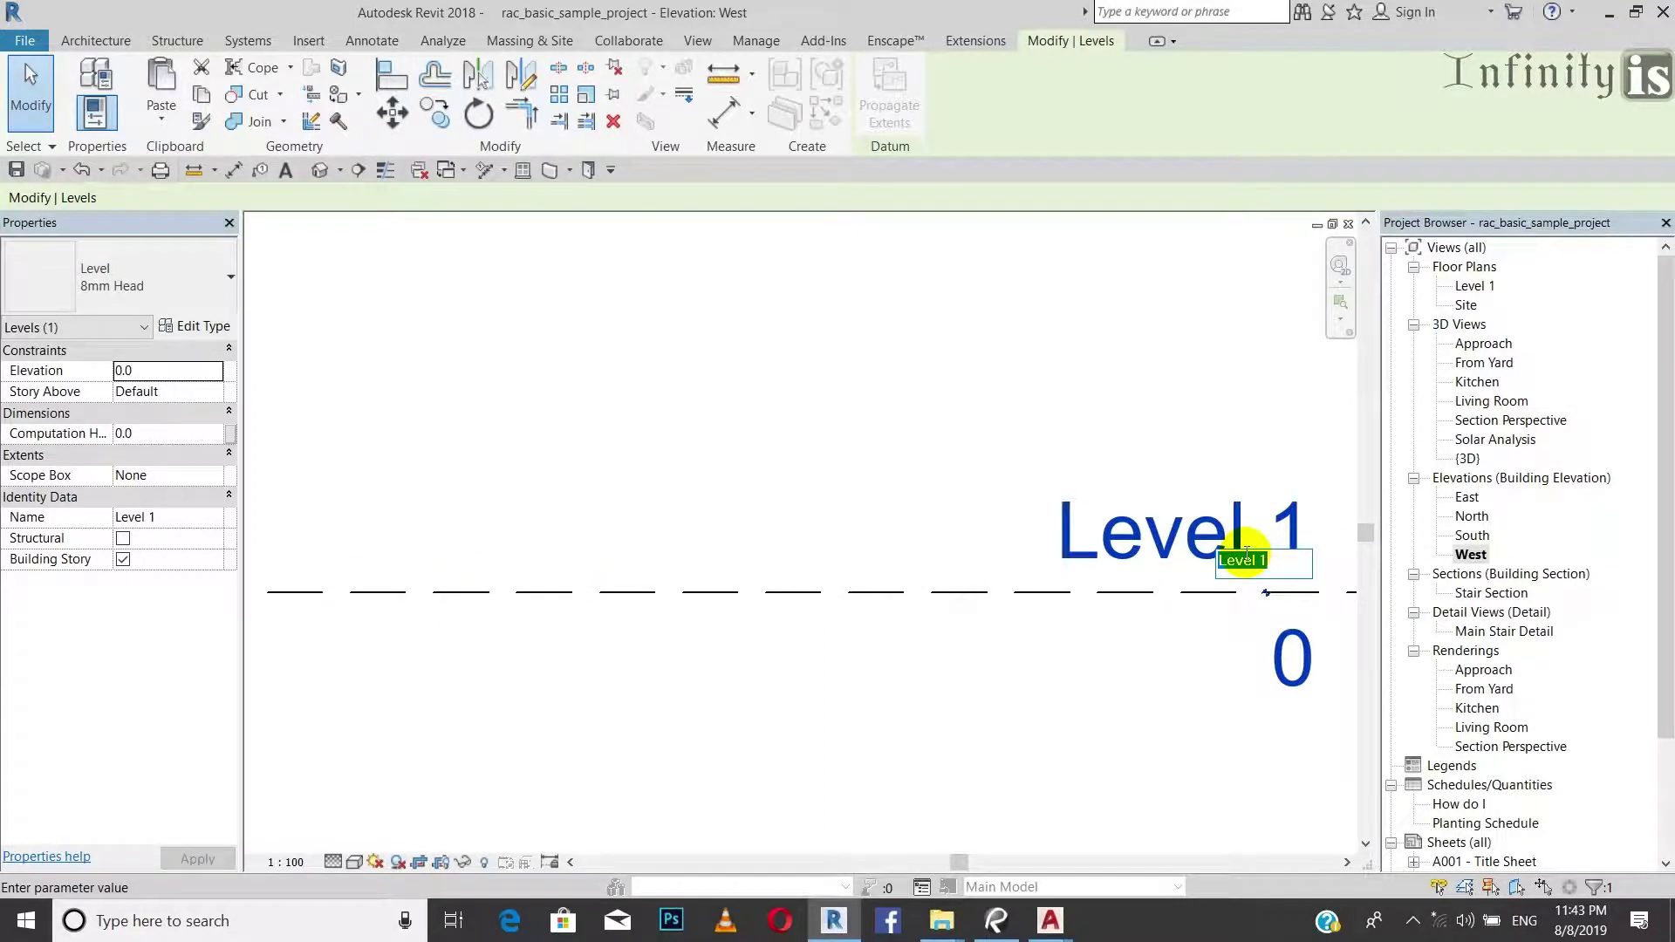
pyautogui.write('Ground')
pyautogui.moveTo(1275, 563); pyautogui.dragTo(1325, 568)
pyautogui.write('Level')
pyautogui.scroll(-3, 969, 554)
pyautogui.press('Return')
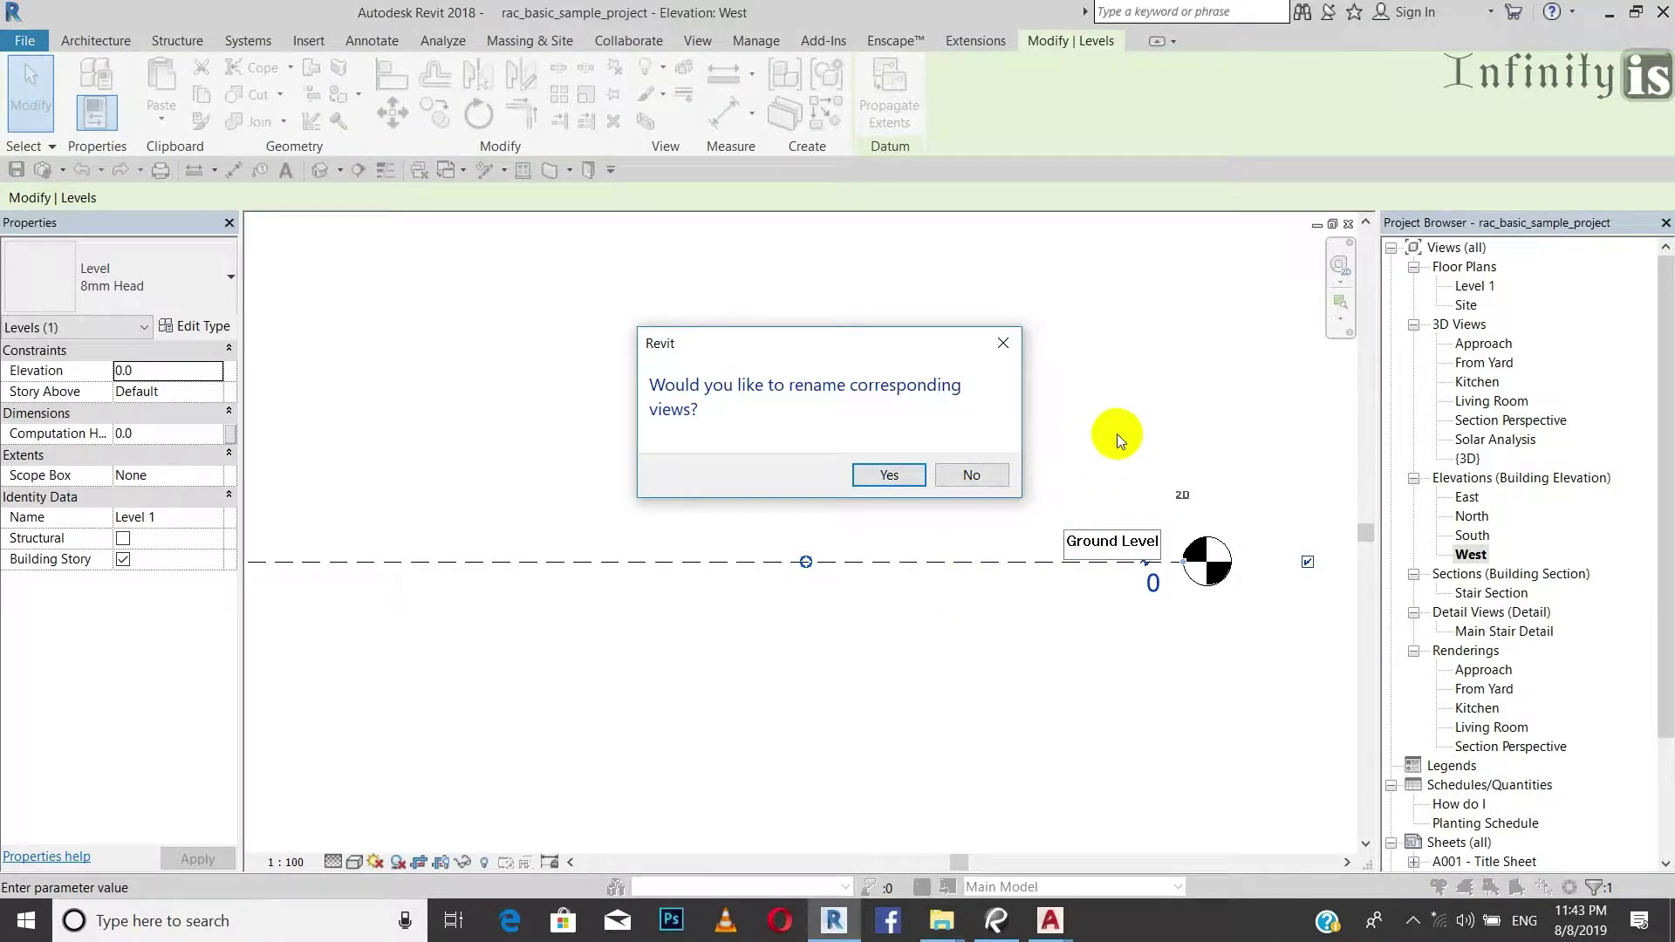
pyautogui.click(872, 476)
pyautogui.click(991, 600)
pyautogui.scroll(-2, 907, 510)
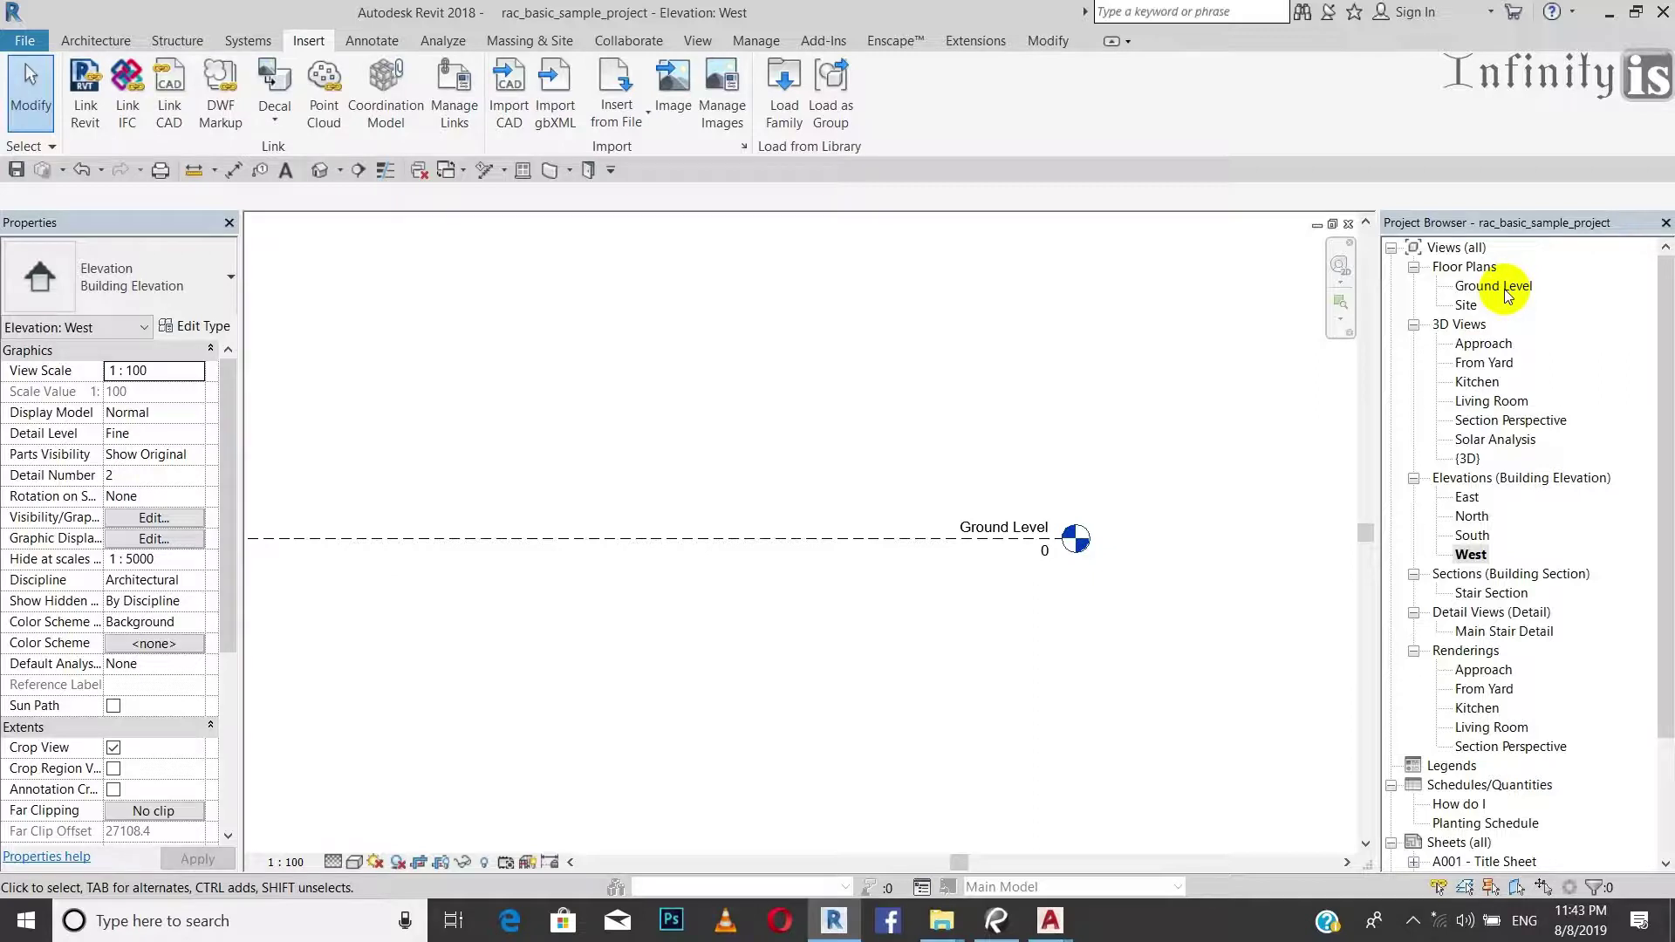
# Copy the Ground Level line 3000 mm vertically upward in the West elevation.
pyautogui.scroll(2, 1019, 540)
pyautogui.click(1019, 540)
pyautogui.click(449, 117)
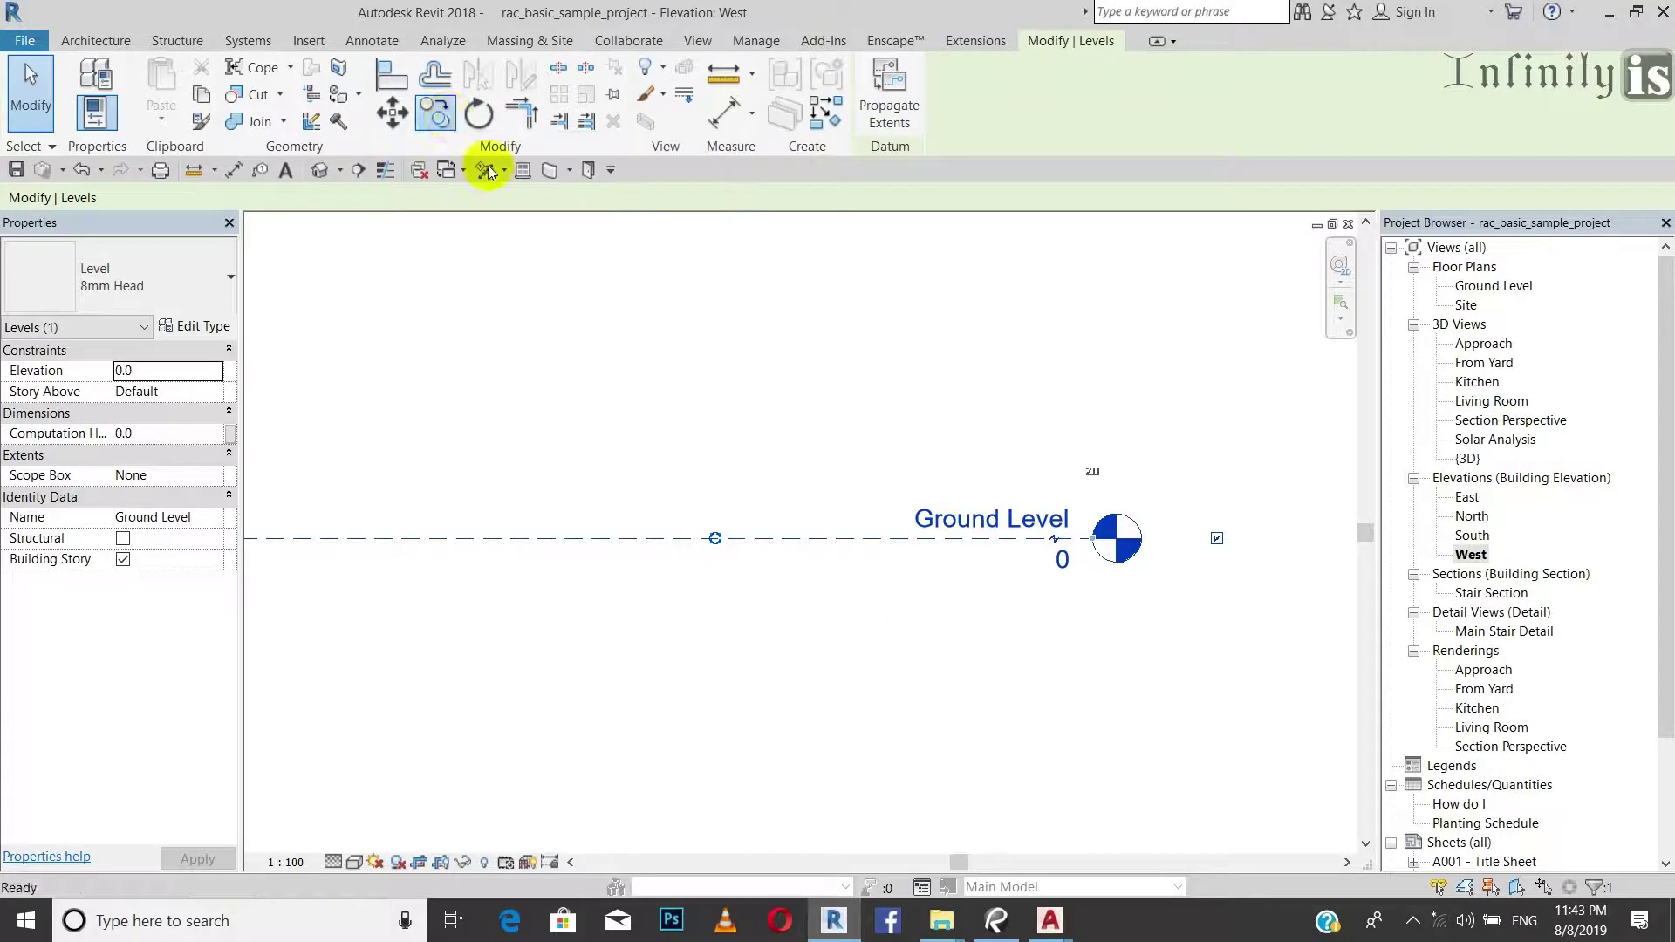
pyautogui.click(940, 539)
pyautogui.scroll(-2, 940, 539)
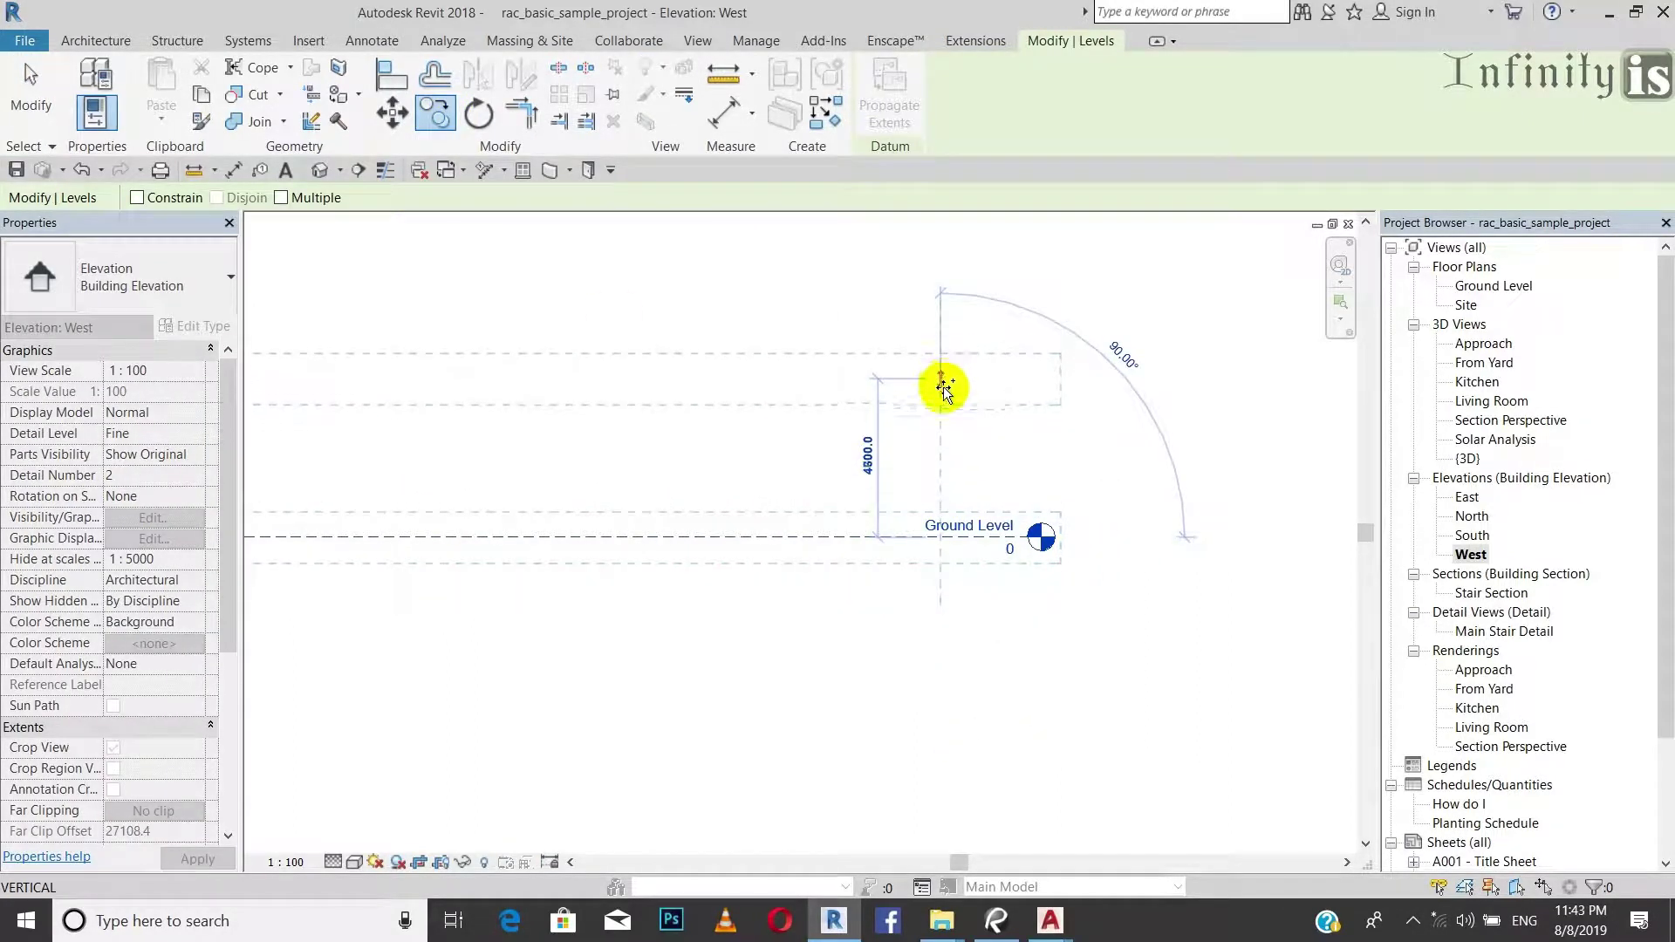
pyautogui.scroll(1, 943, 388)
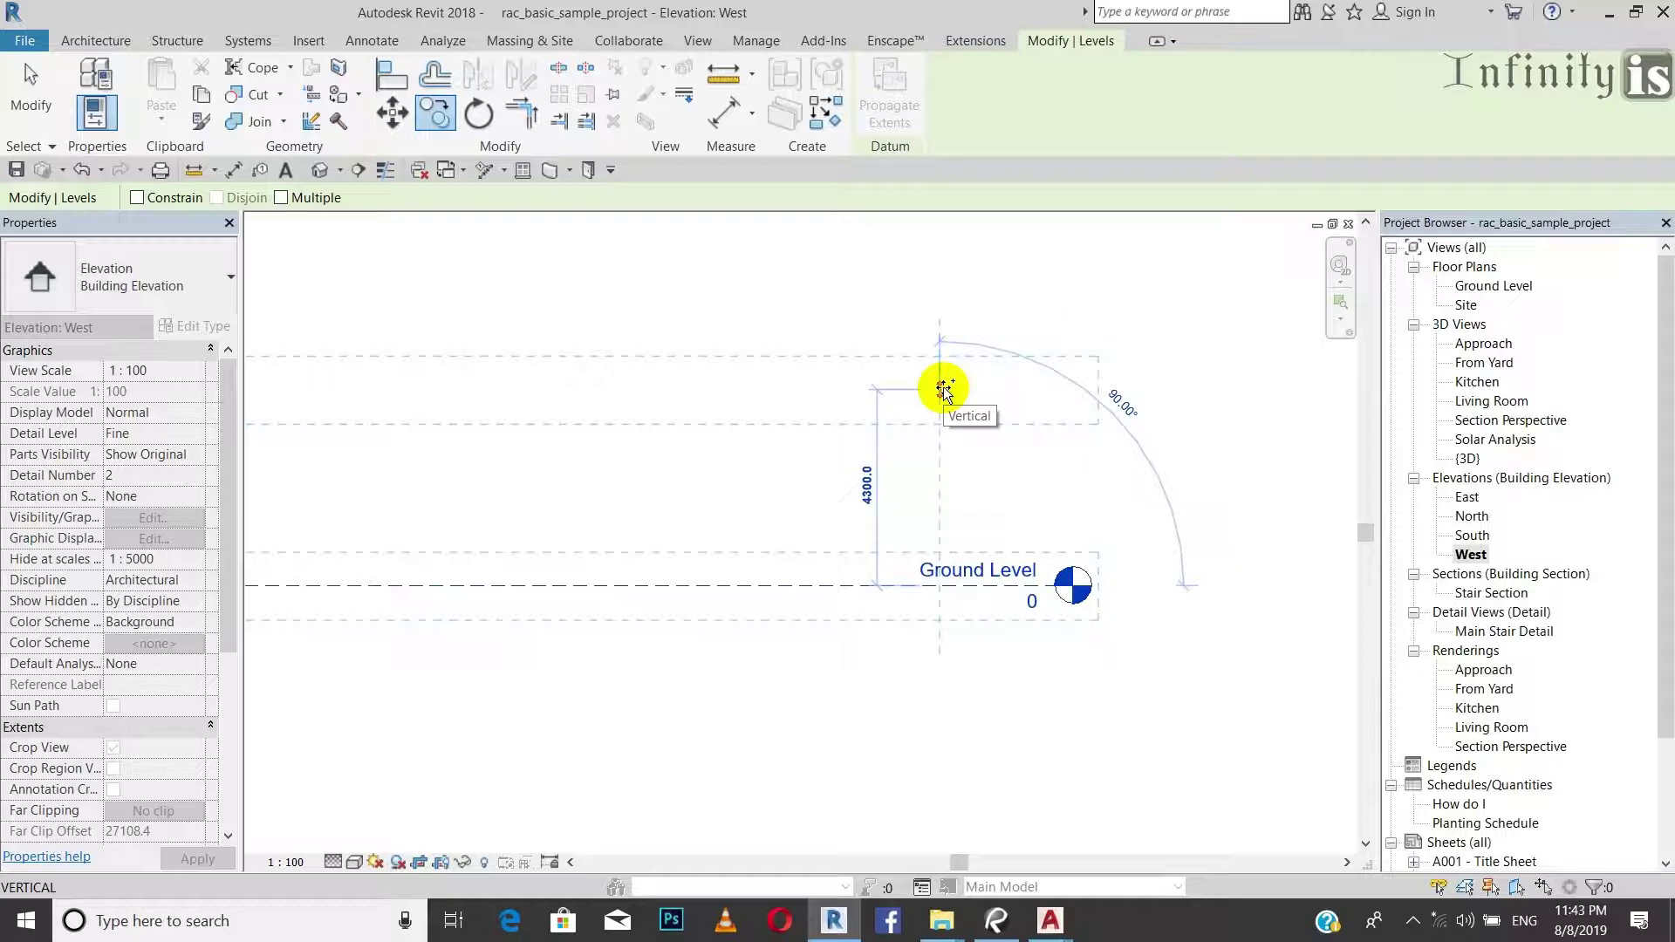
pyautogui.write('3')
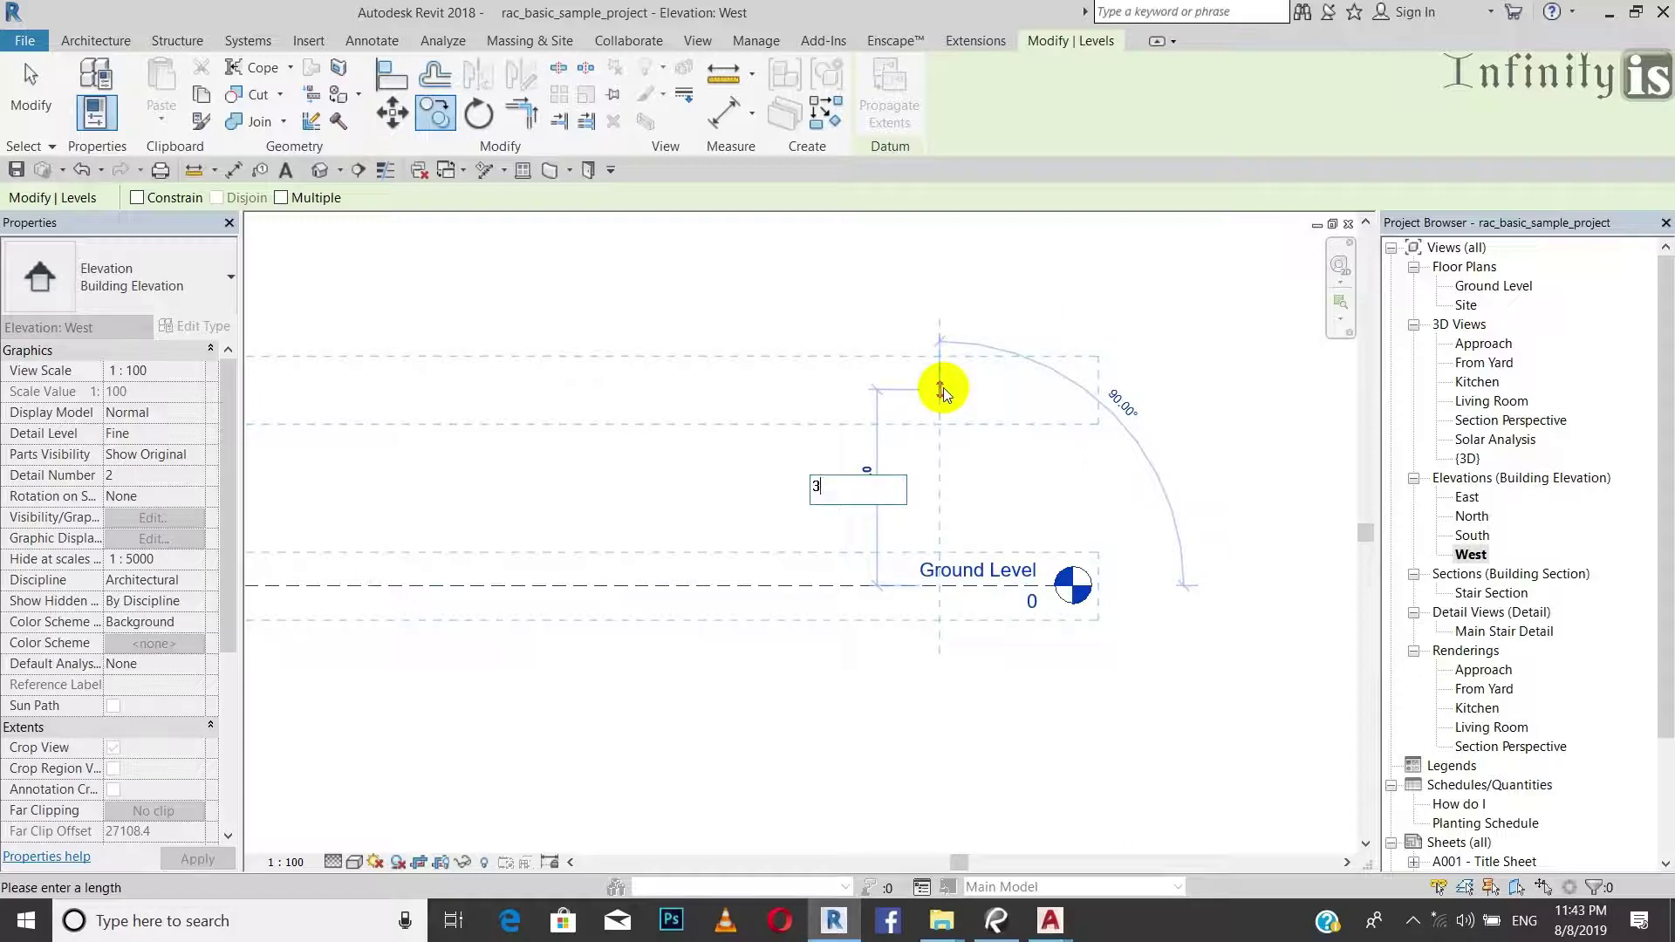
pyautogui.write('000')
pyautogui.press('Return')
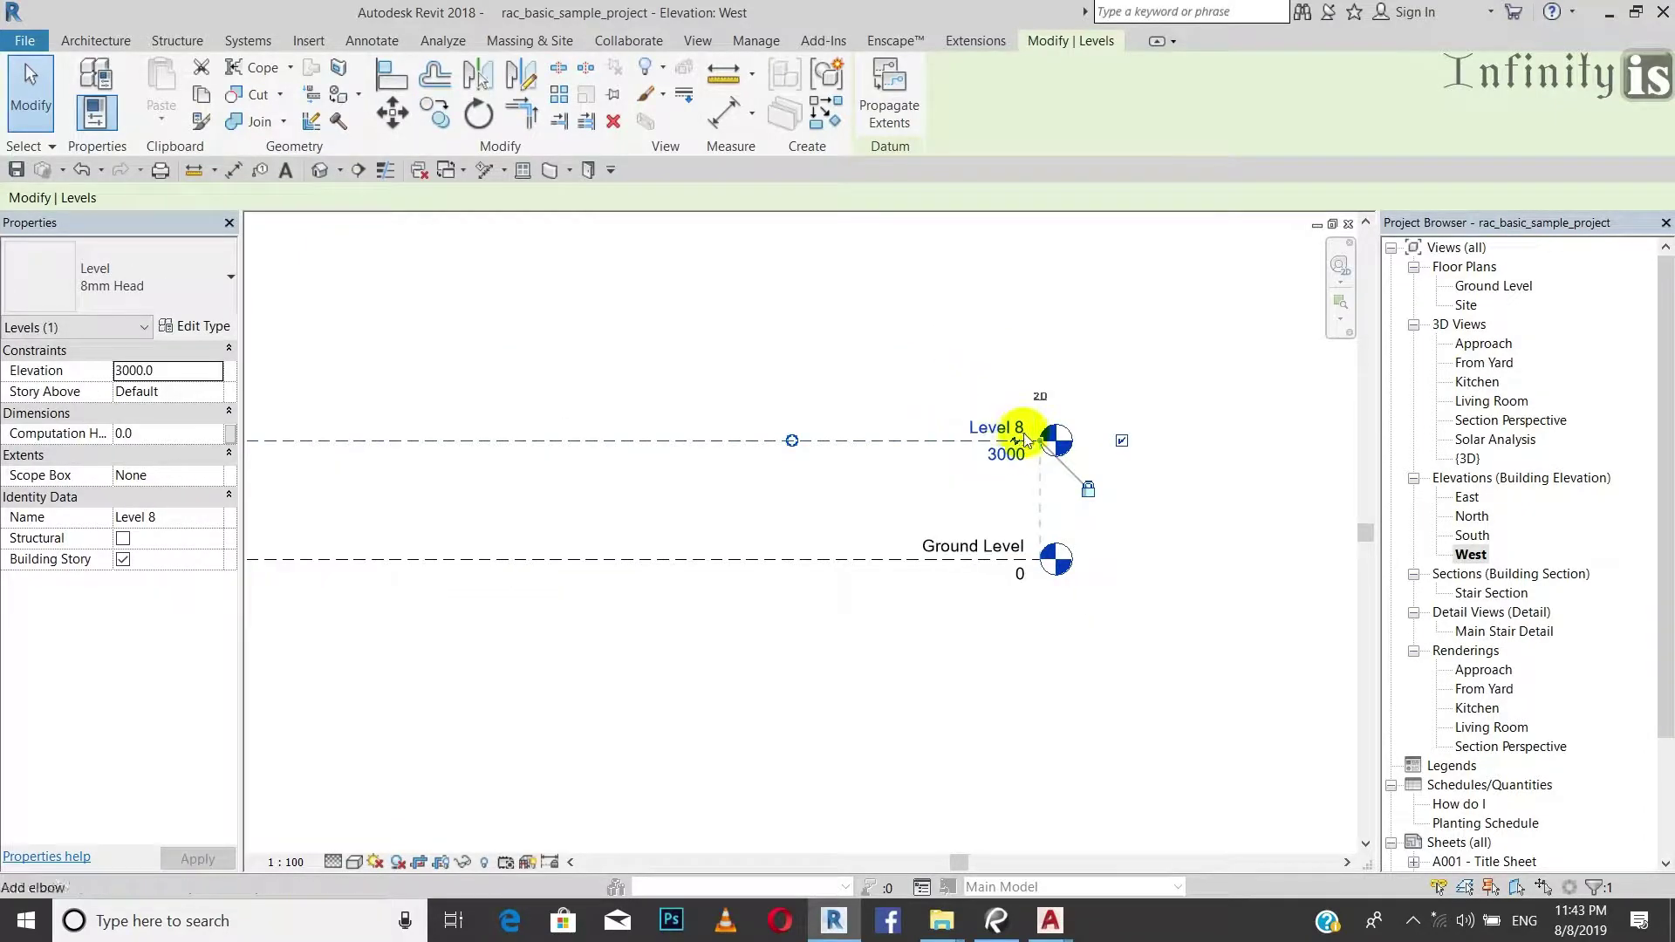
pyautogui.press('Escape')
# Rename the copied level at 3000 to First Floor Level.
pyautogui.scroll(2, 994, 434)
pyautogui.doubleClick(1011, 438)
pyautogui.click(1010, 438)
pyautogui.moveTo(1010, 433); pyautogui.dragTo(950, 432)
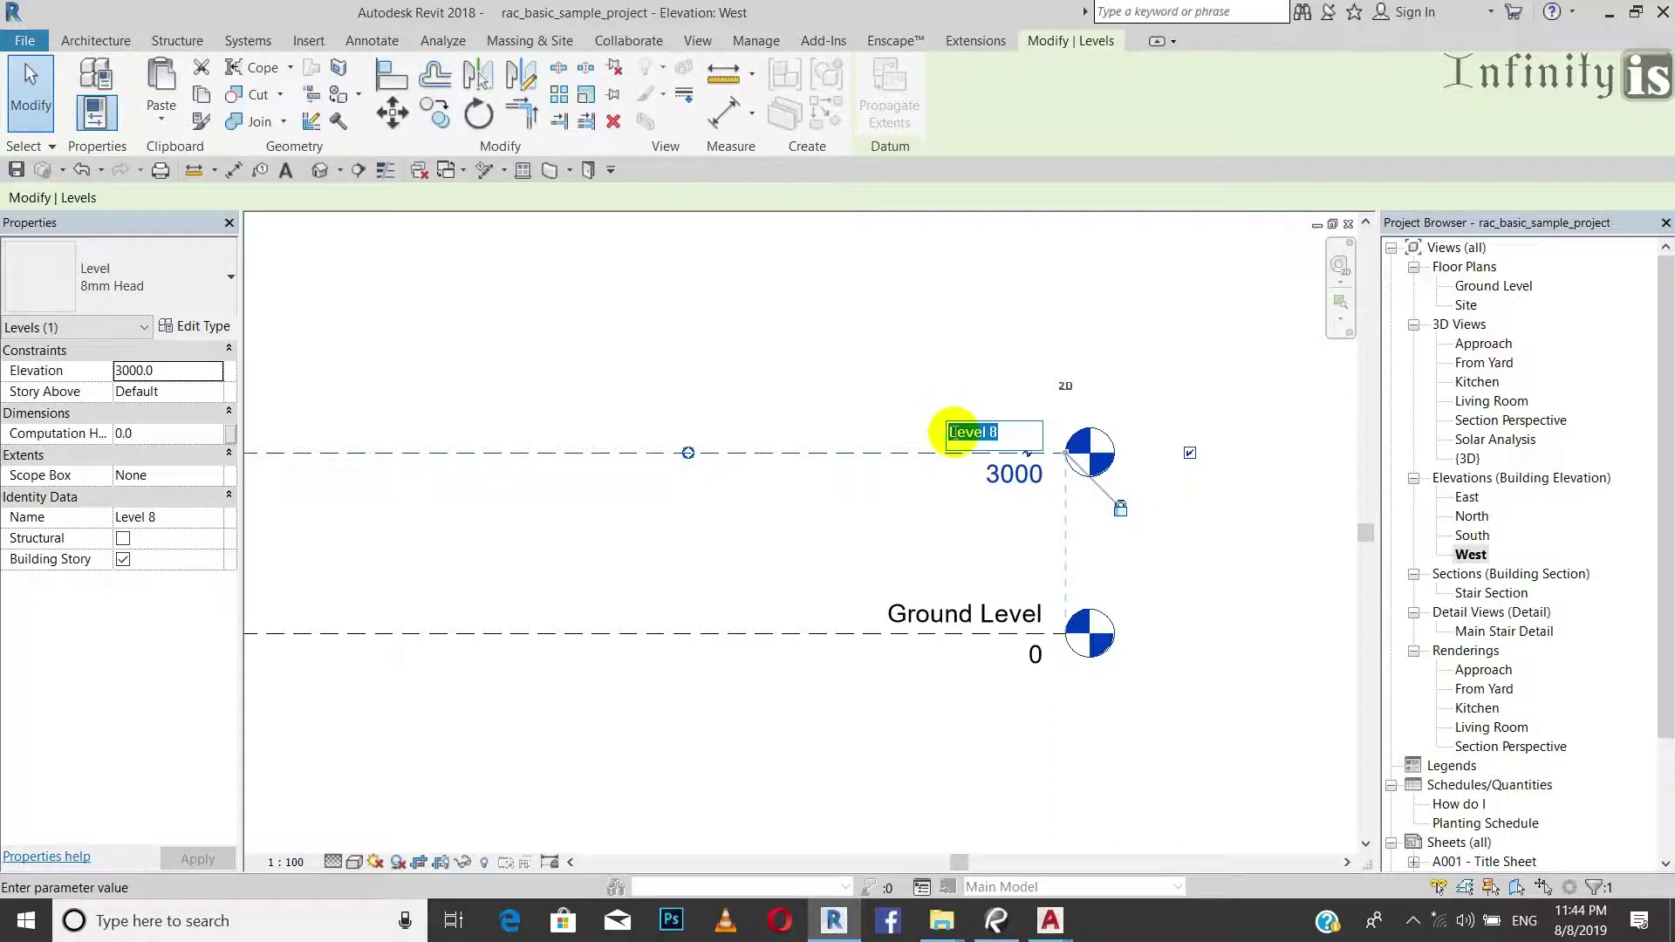
pyautogui.write('First Floor')
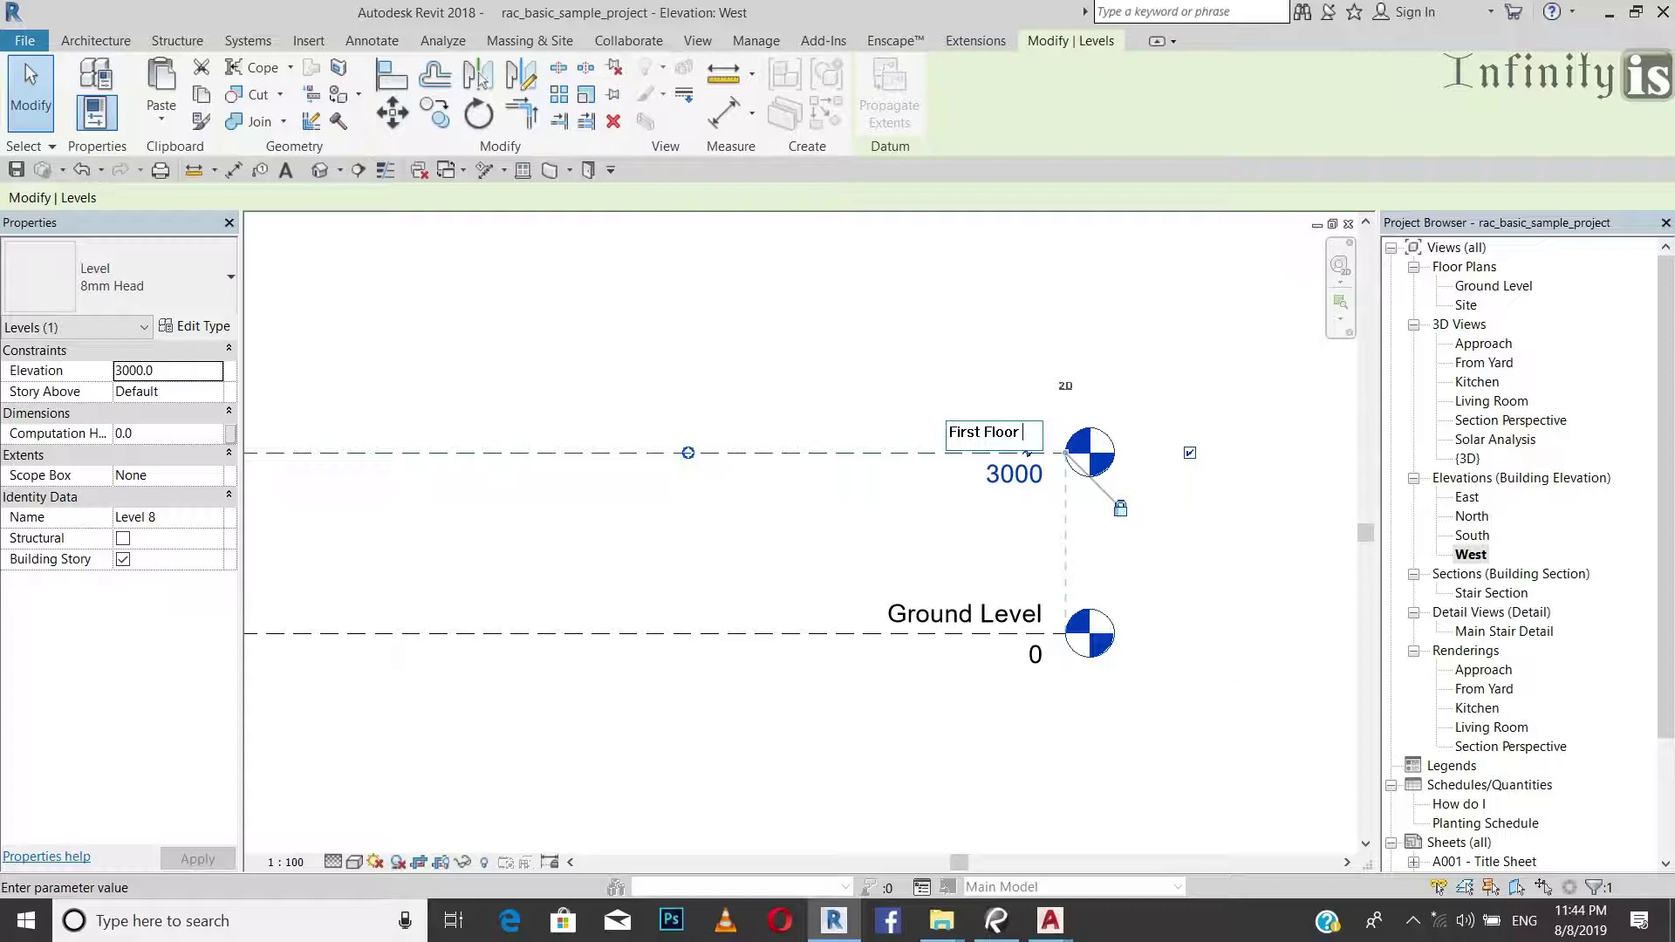
pyautogui.write('vel')
pyautogui.press('Return')
pyautogui.scroll(-3, 912, 388)
pyautogui.click(766, 567)
pyautogui.scroll(2, 850, 495)
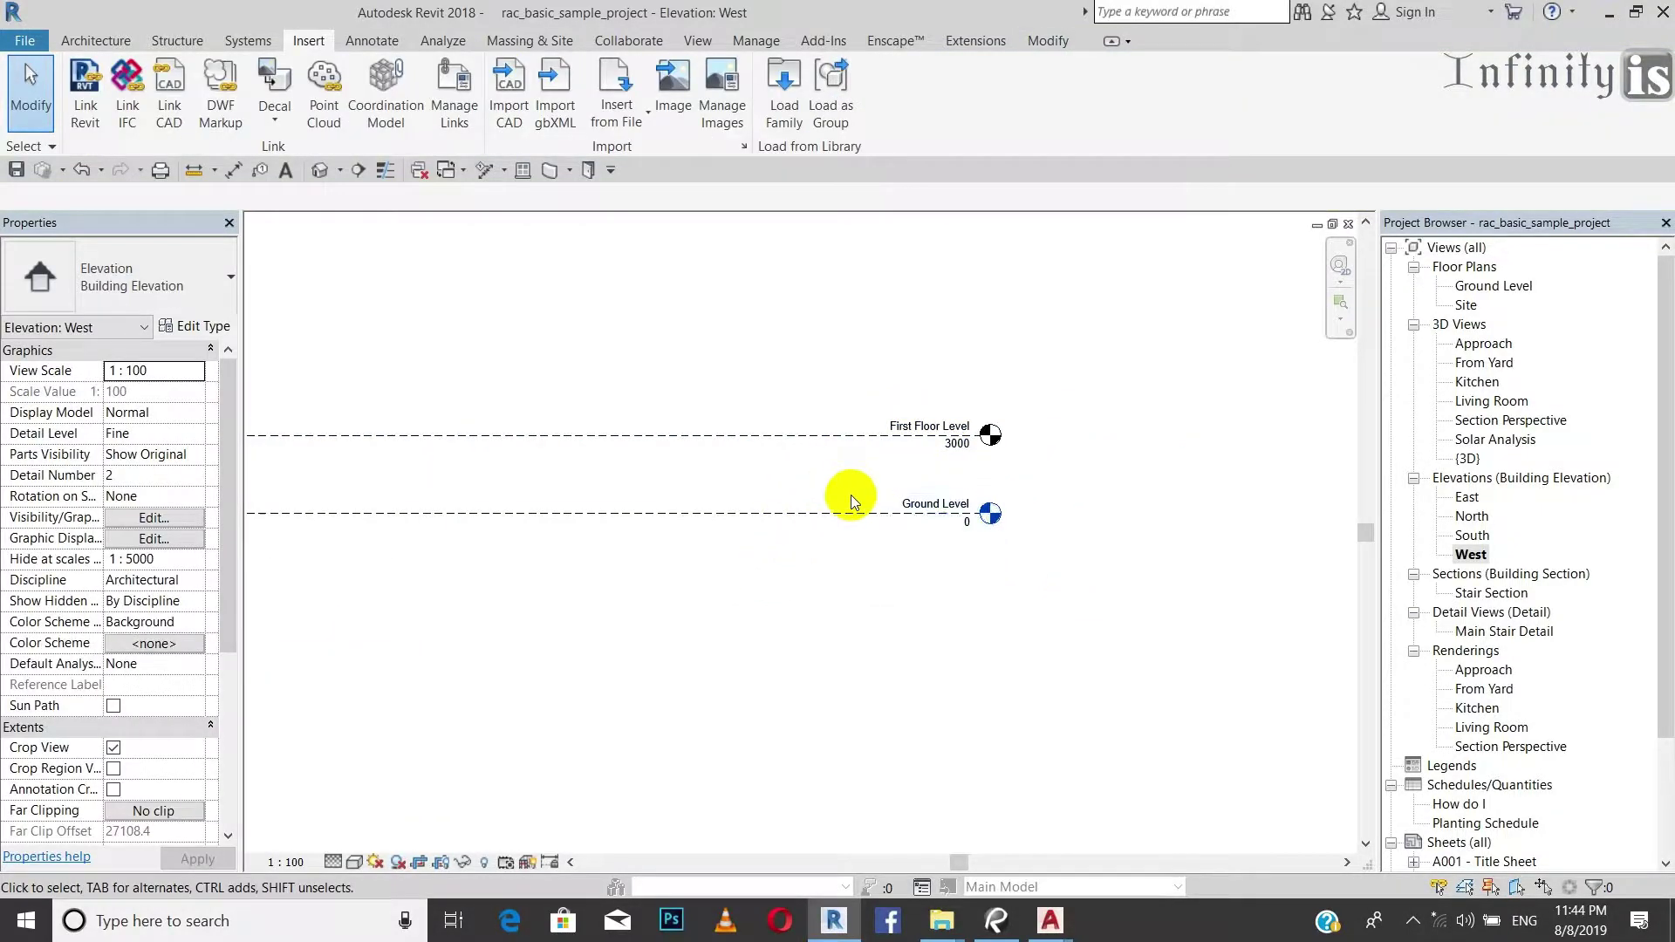
pyautogui.click(856, 527)
pyautogui.scroll(2, 856, 527)
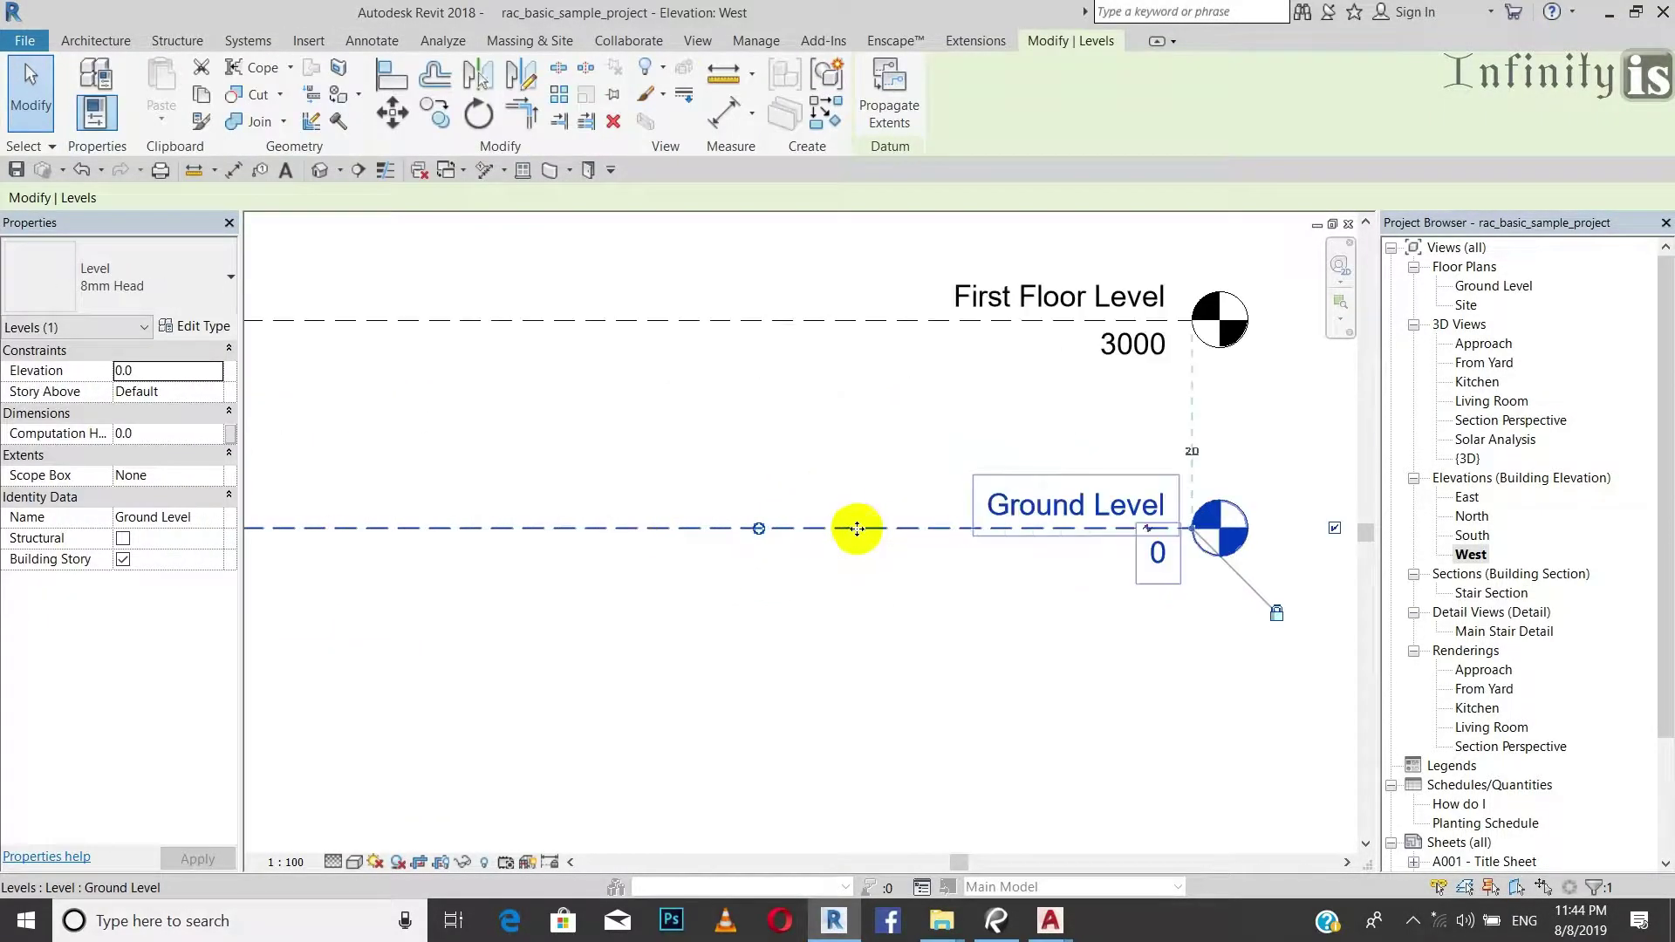
pyautogui.click(434, 112)
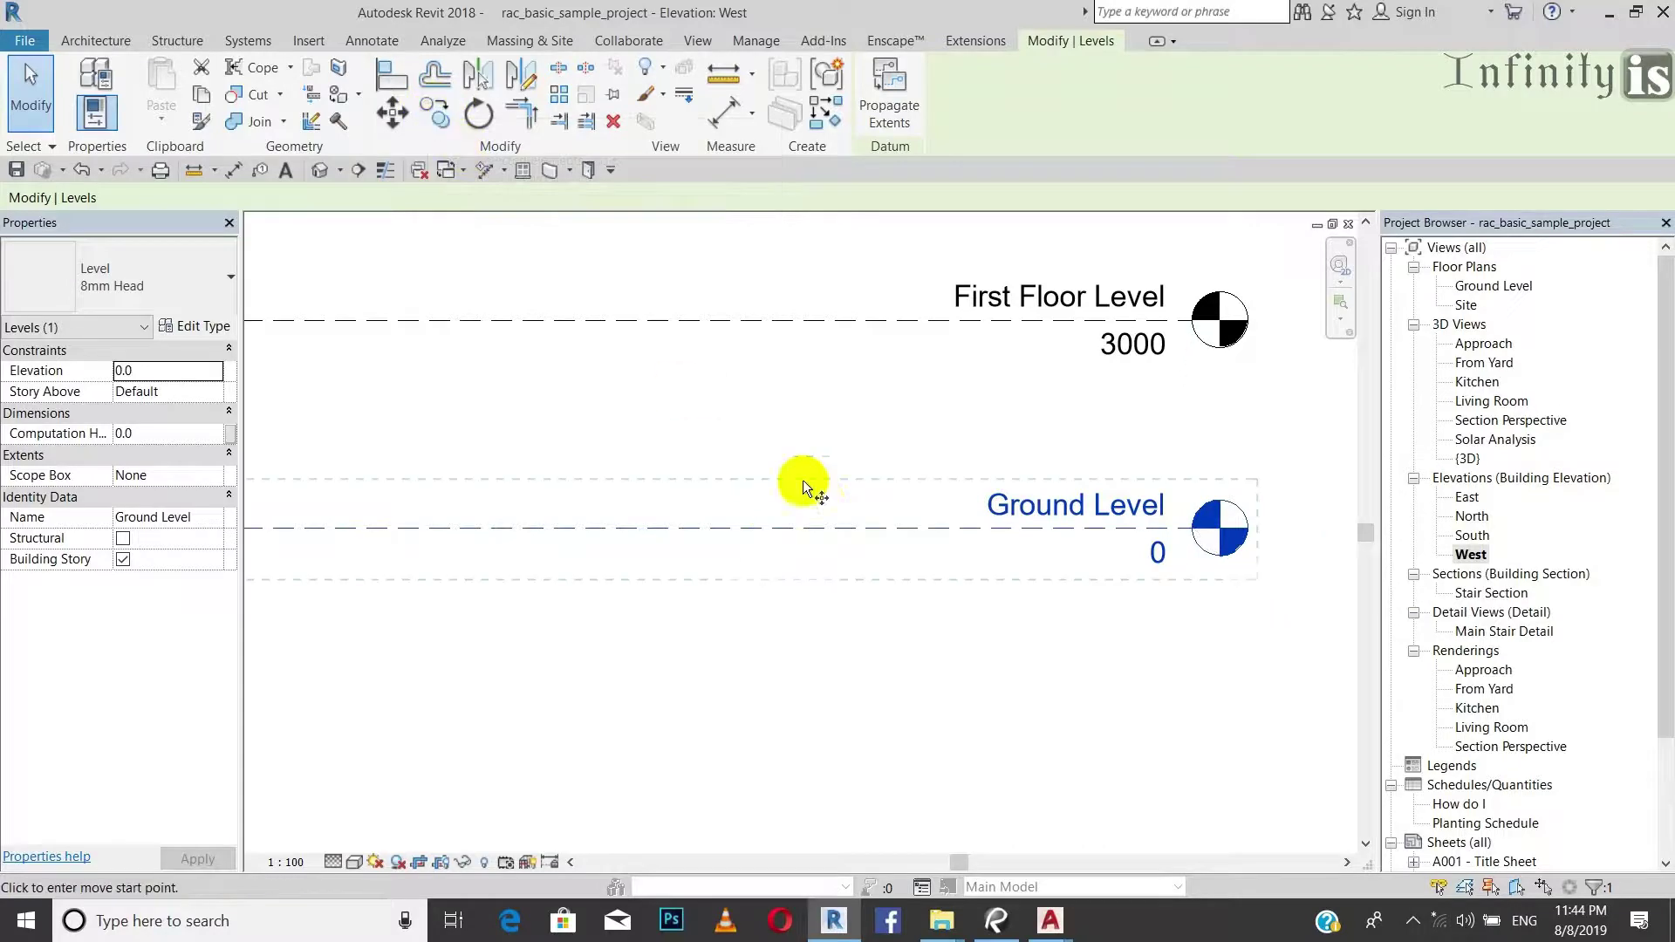
pyautogui.click(827, 528)
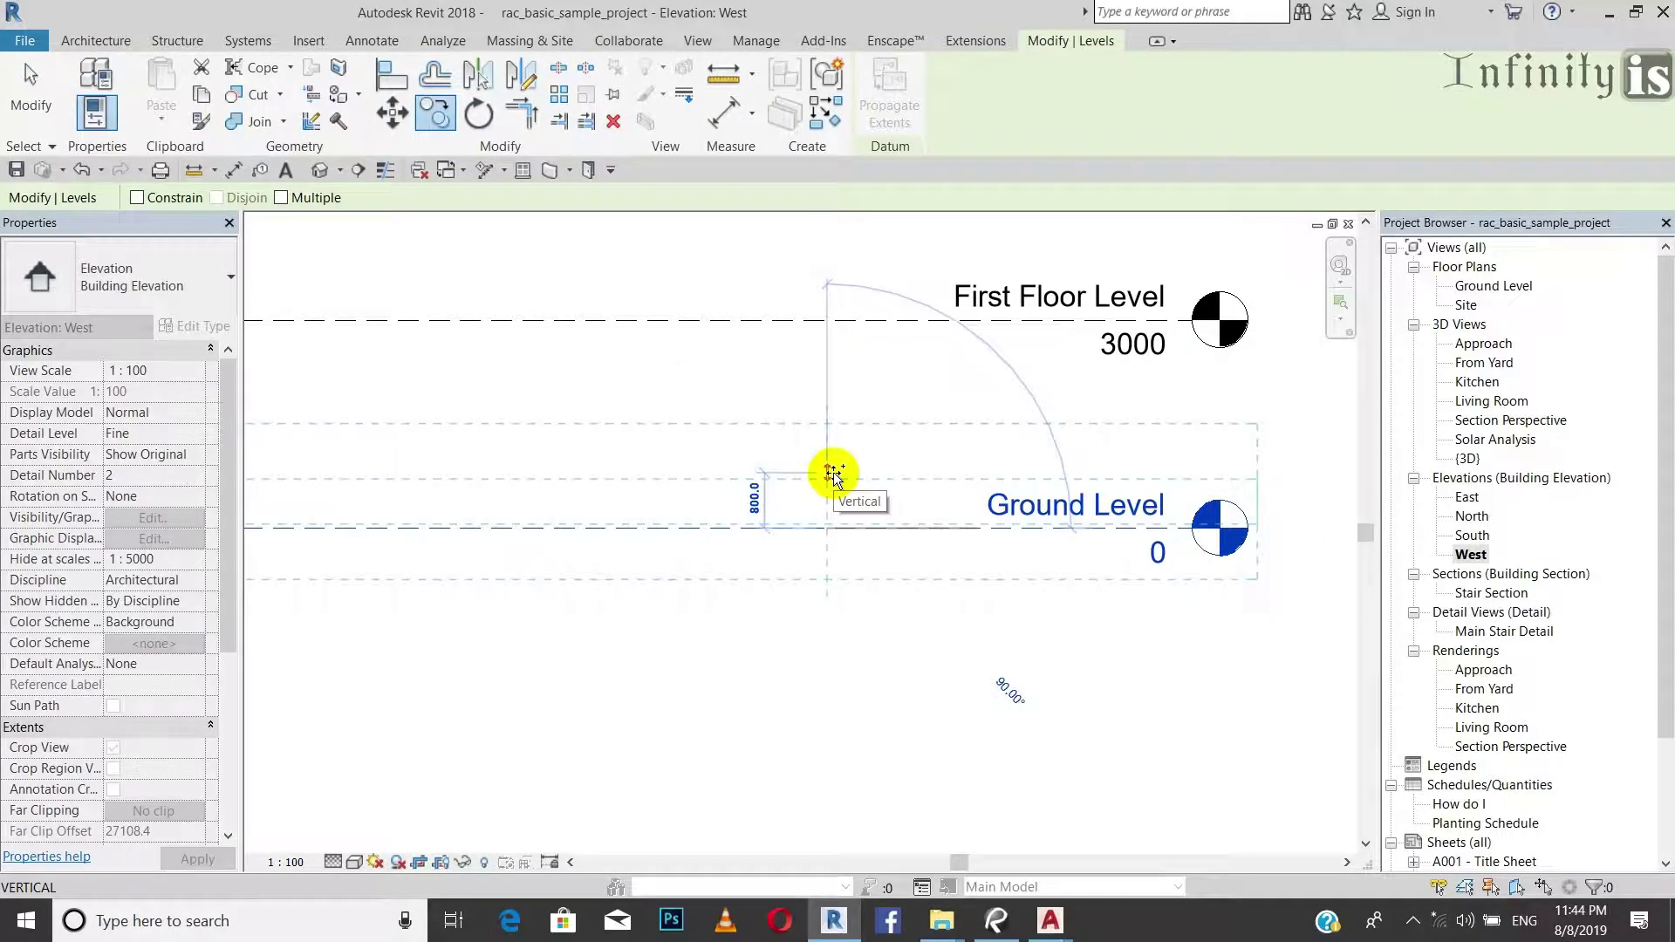
pyautogui.press('Escape')
pyautogui.press('Escape')
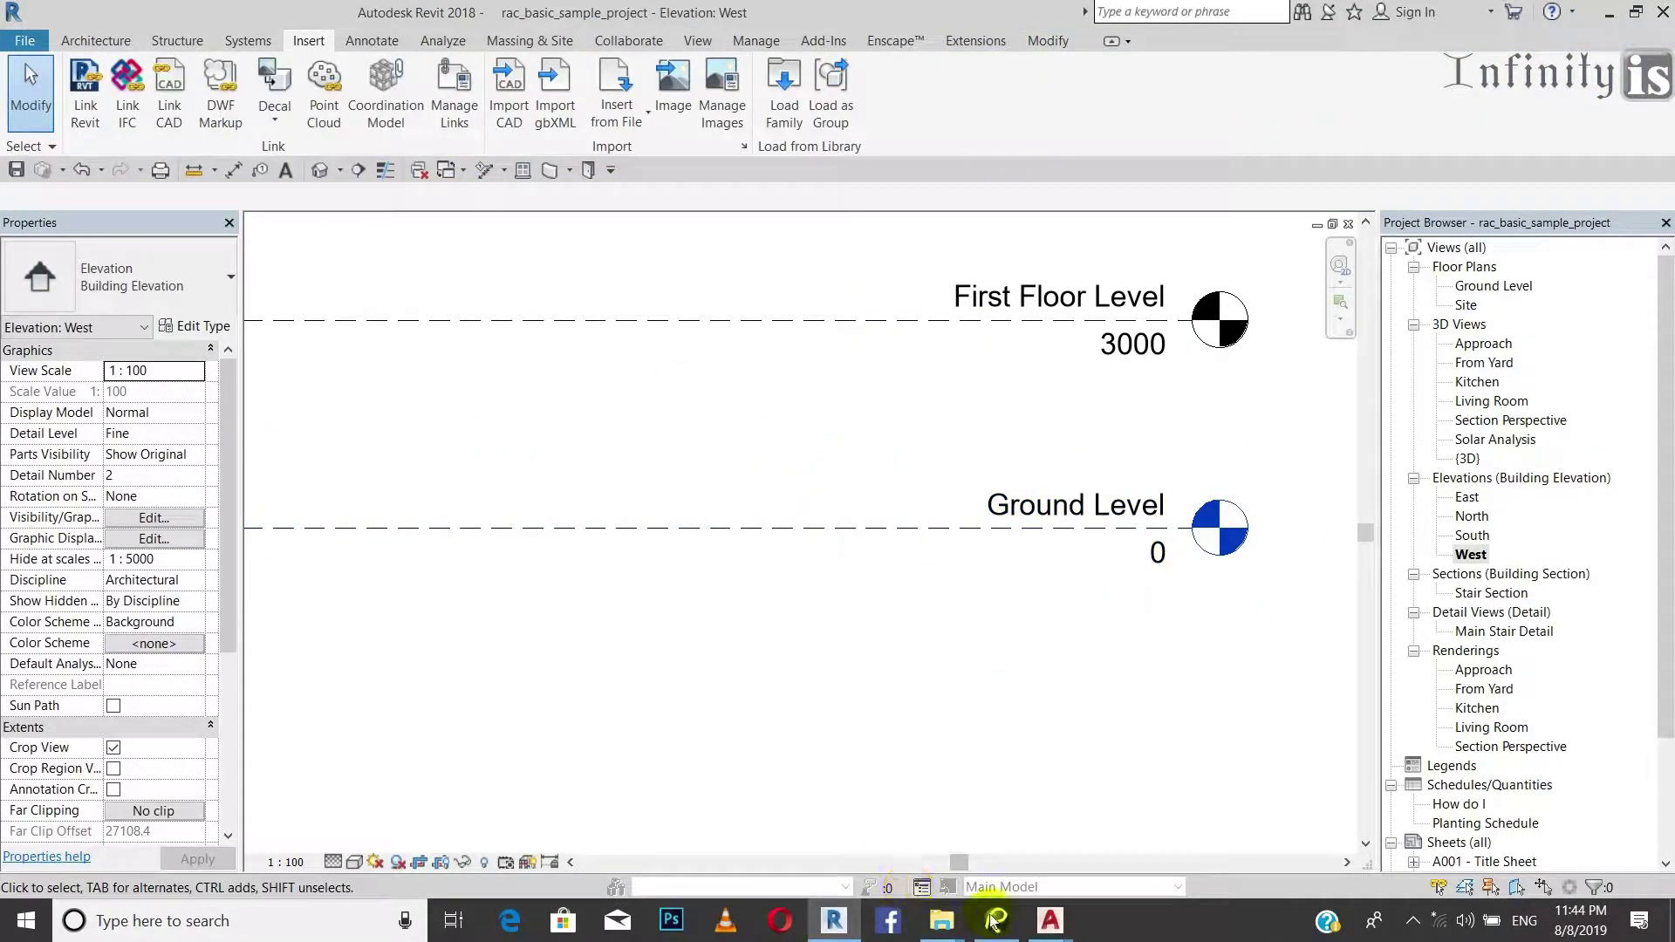
# Switch to AutoCAD and examine the ground line and ssfl level annotations beside Cross Section E-E.
pyautogui.moveTo(1042, 929)
pyautogui.click(951, 811)
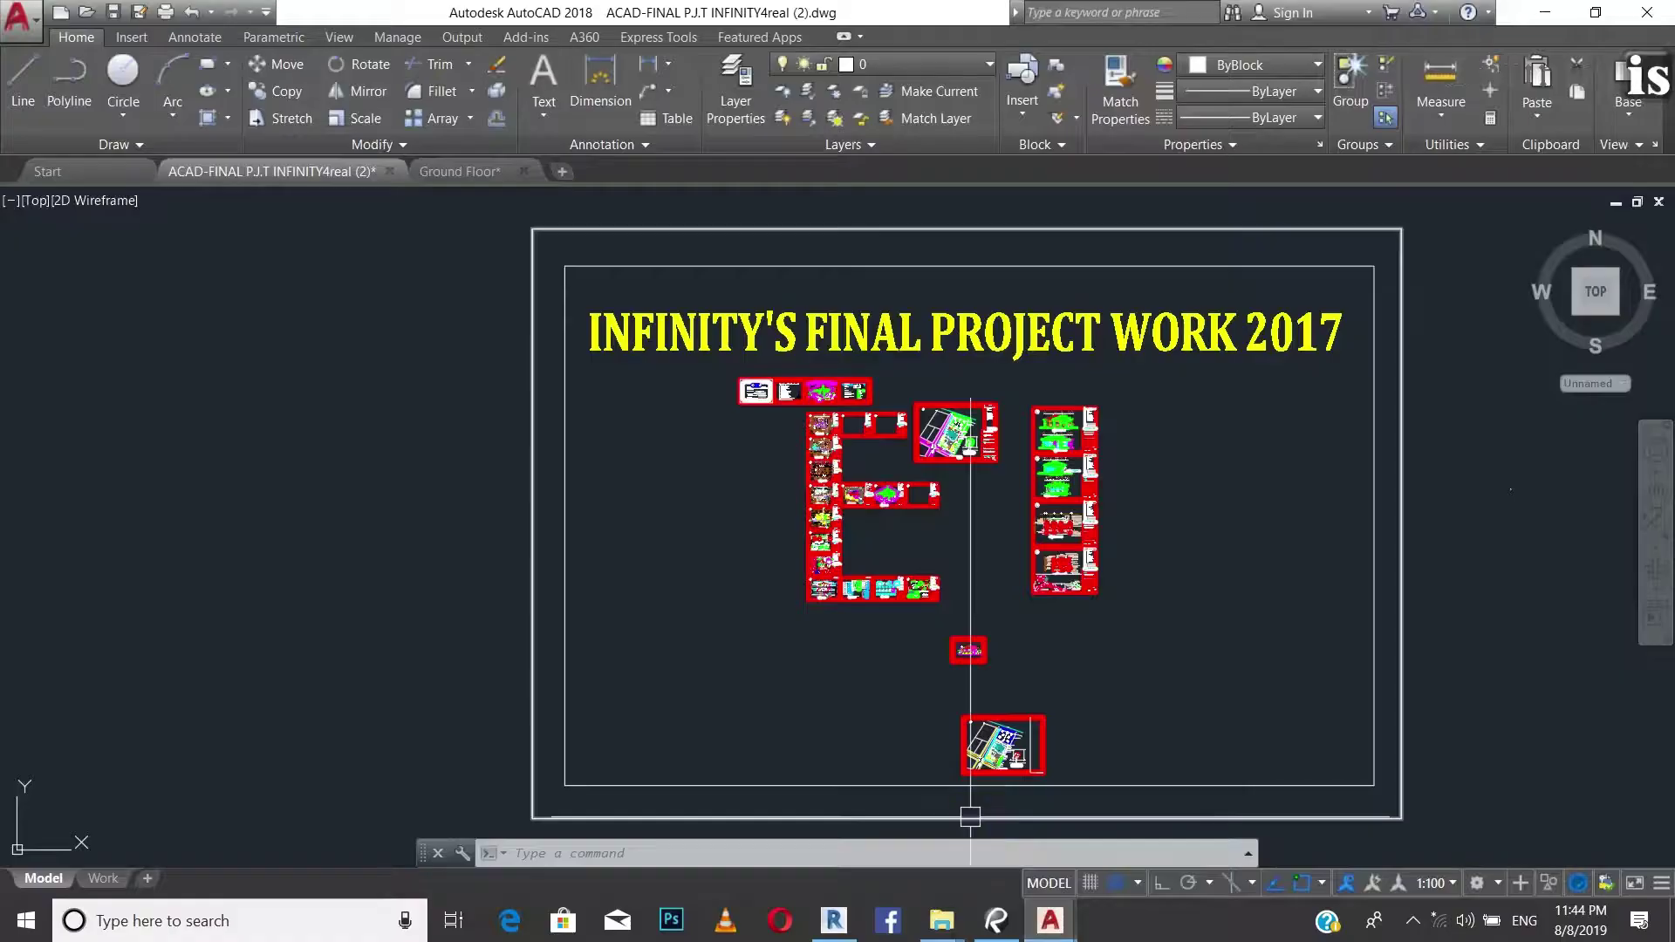
pyautogui.scroll(3, 796, 450)
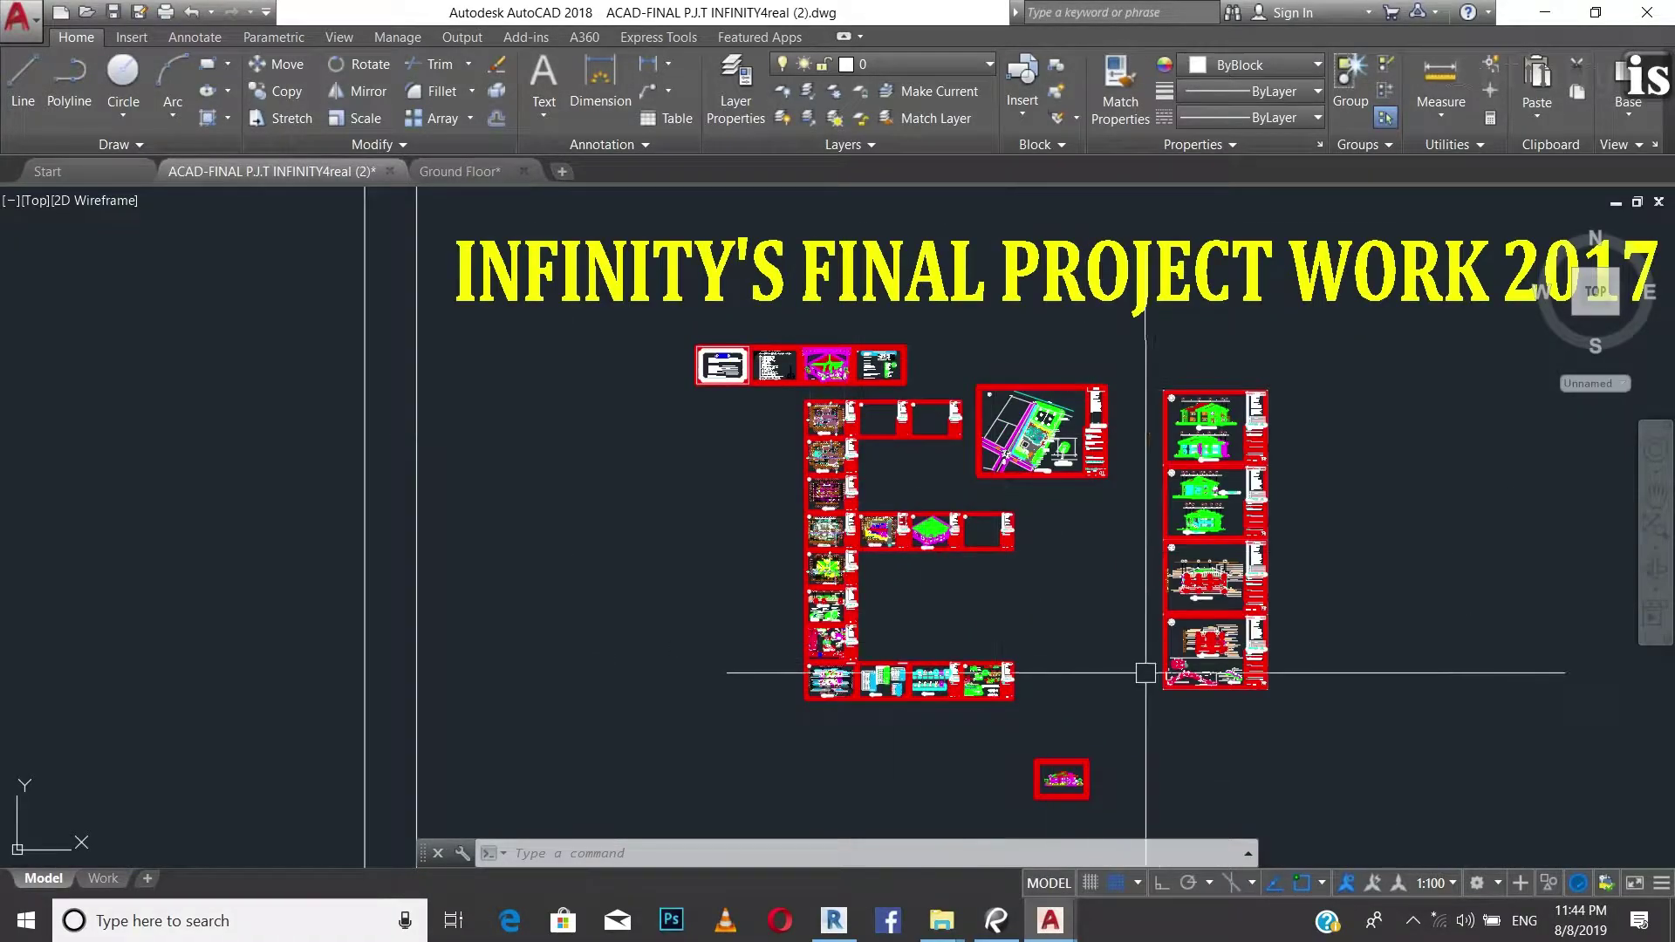
pyautogui.scroll(2, 1141, 672)
pyautogui.scroll(4, 1234, 628)
pyautogui.scroll(3, 663, 740)
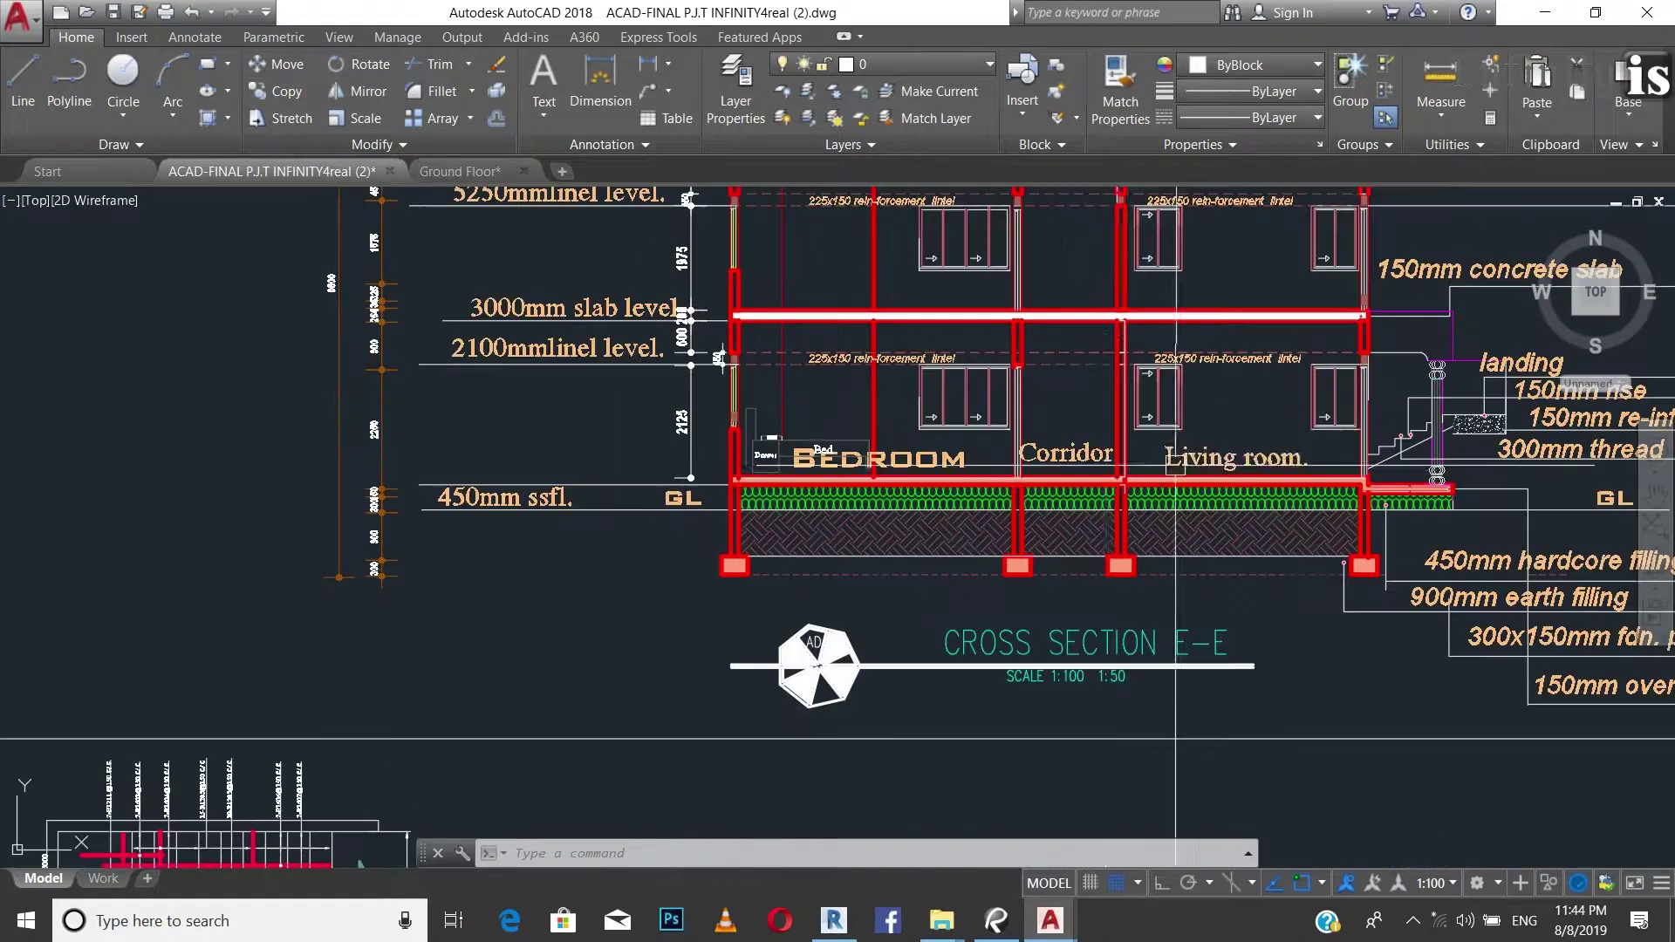
pyautogui.scroll(2, 630, 487)
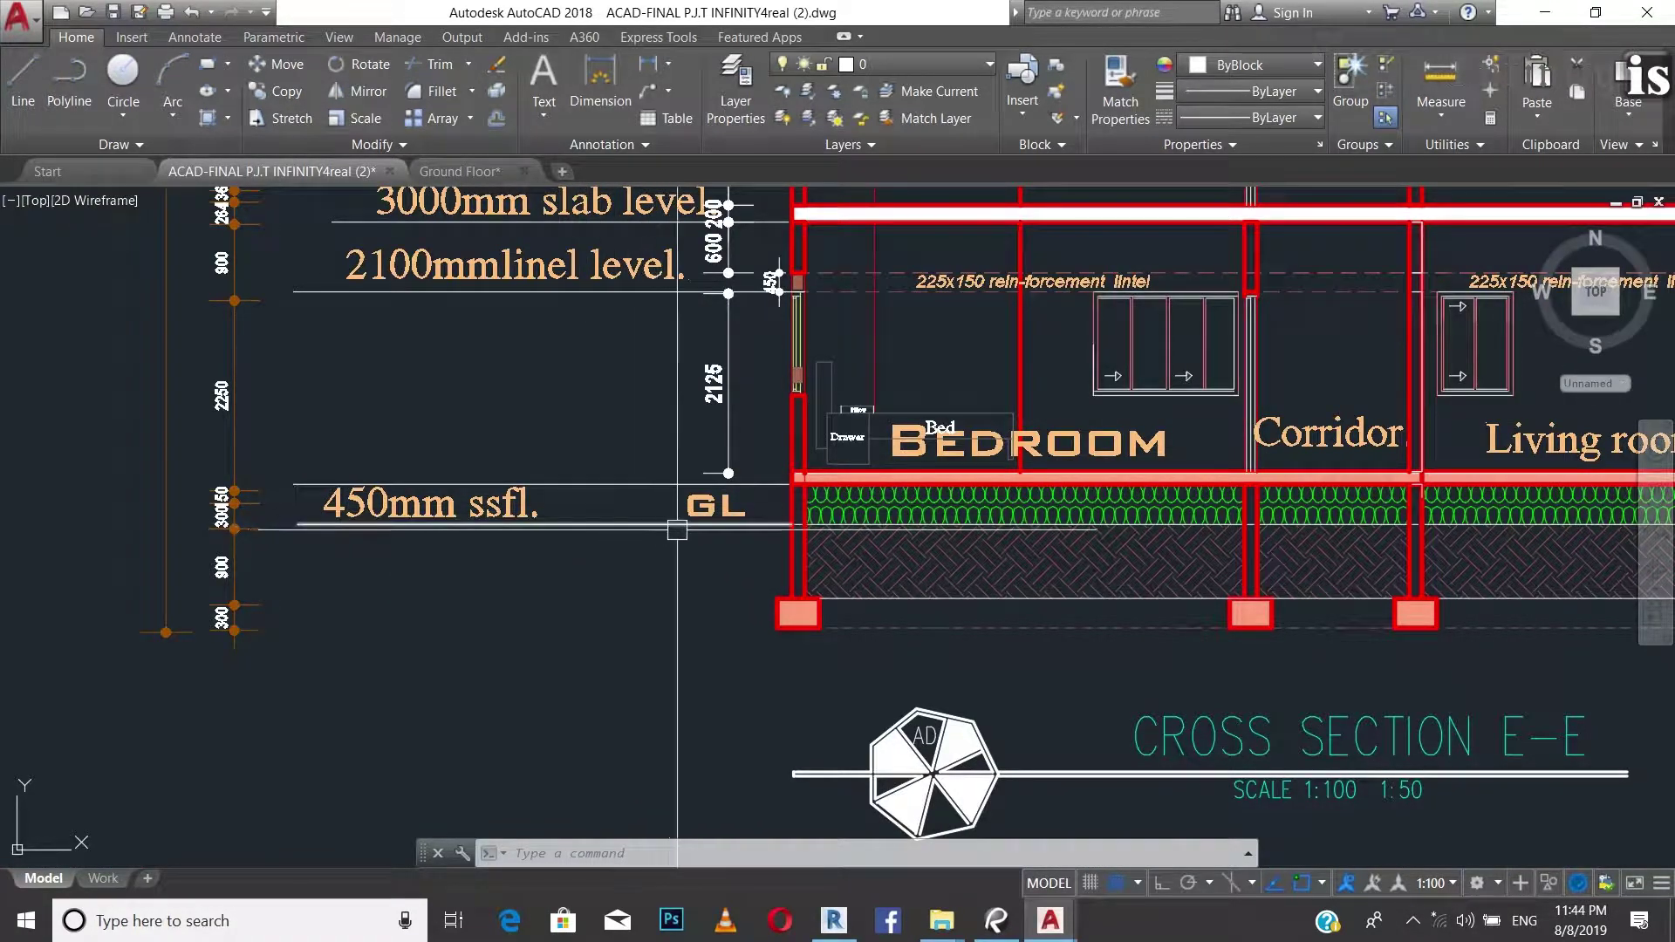
pyautogui.scroll(-4, 609, 464)
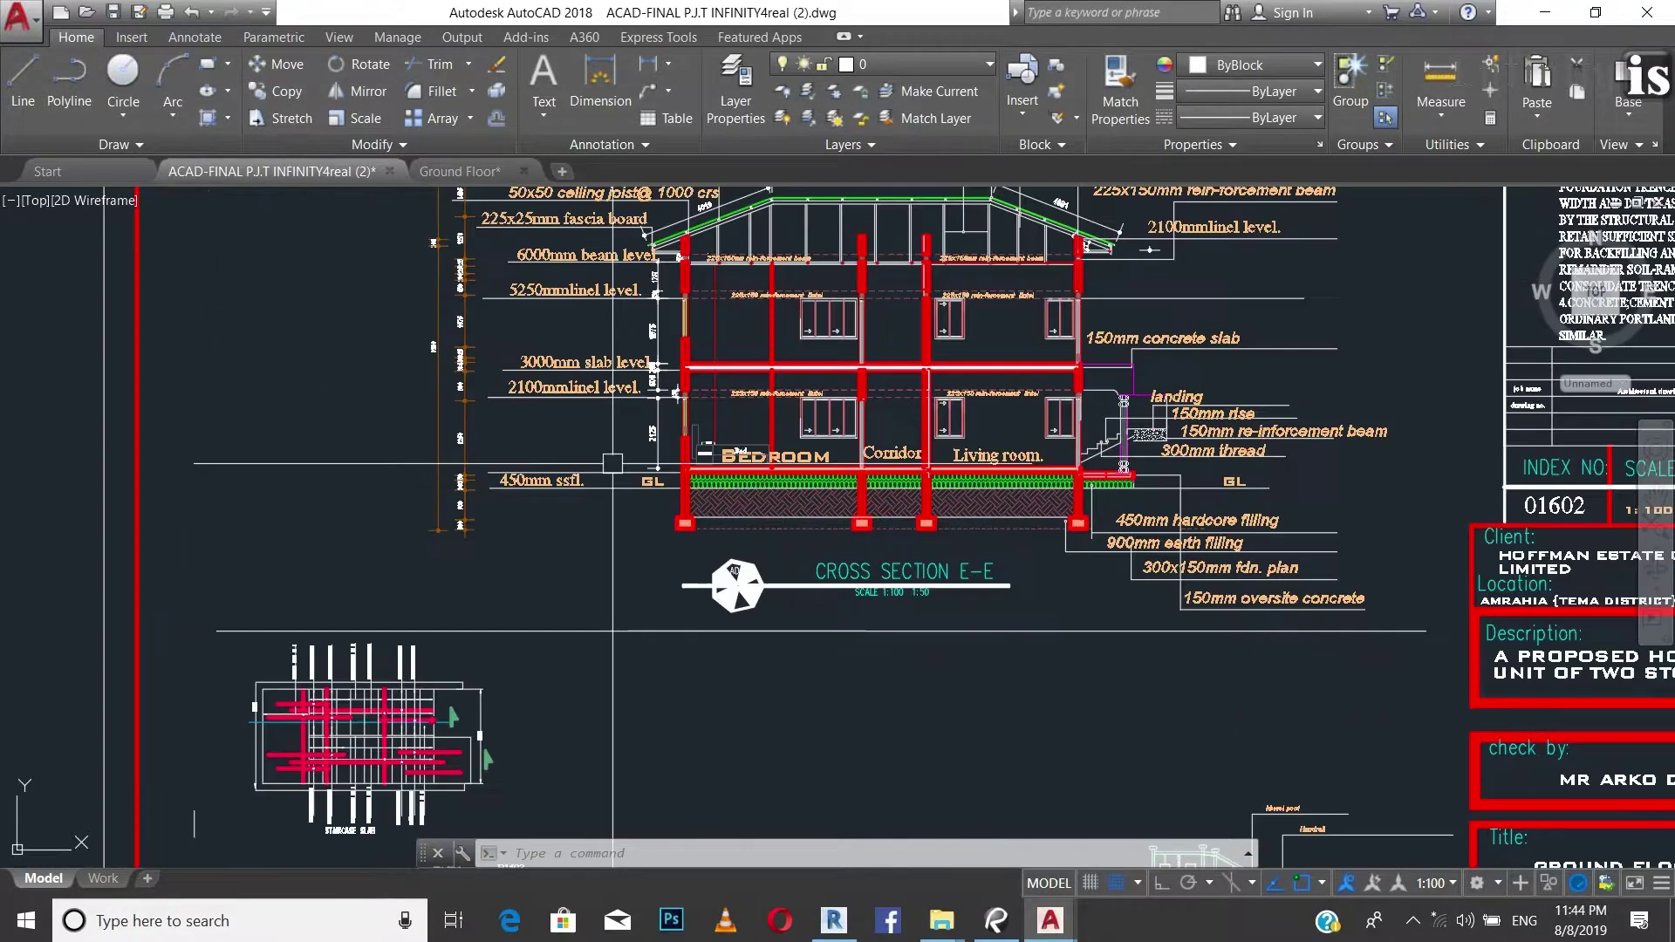
# Switch to Revit and copy the Ground Level line 450 mm vertically upward in the West elevation.
pyautogui.click(848, 927)
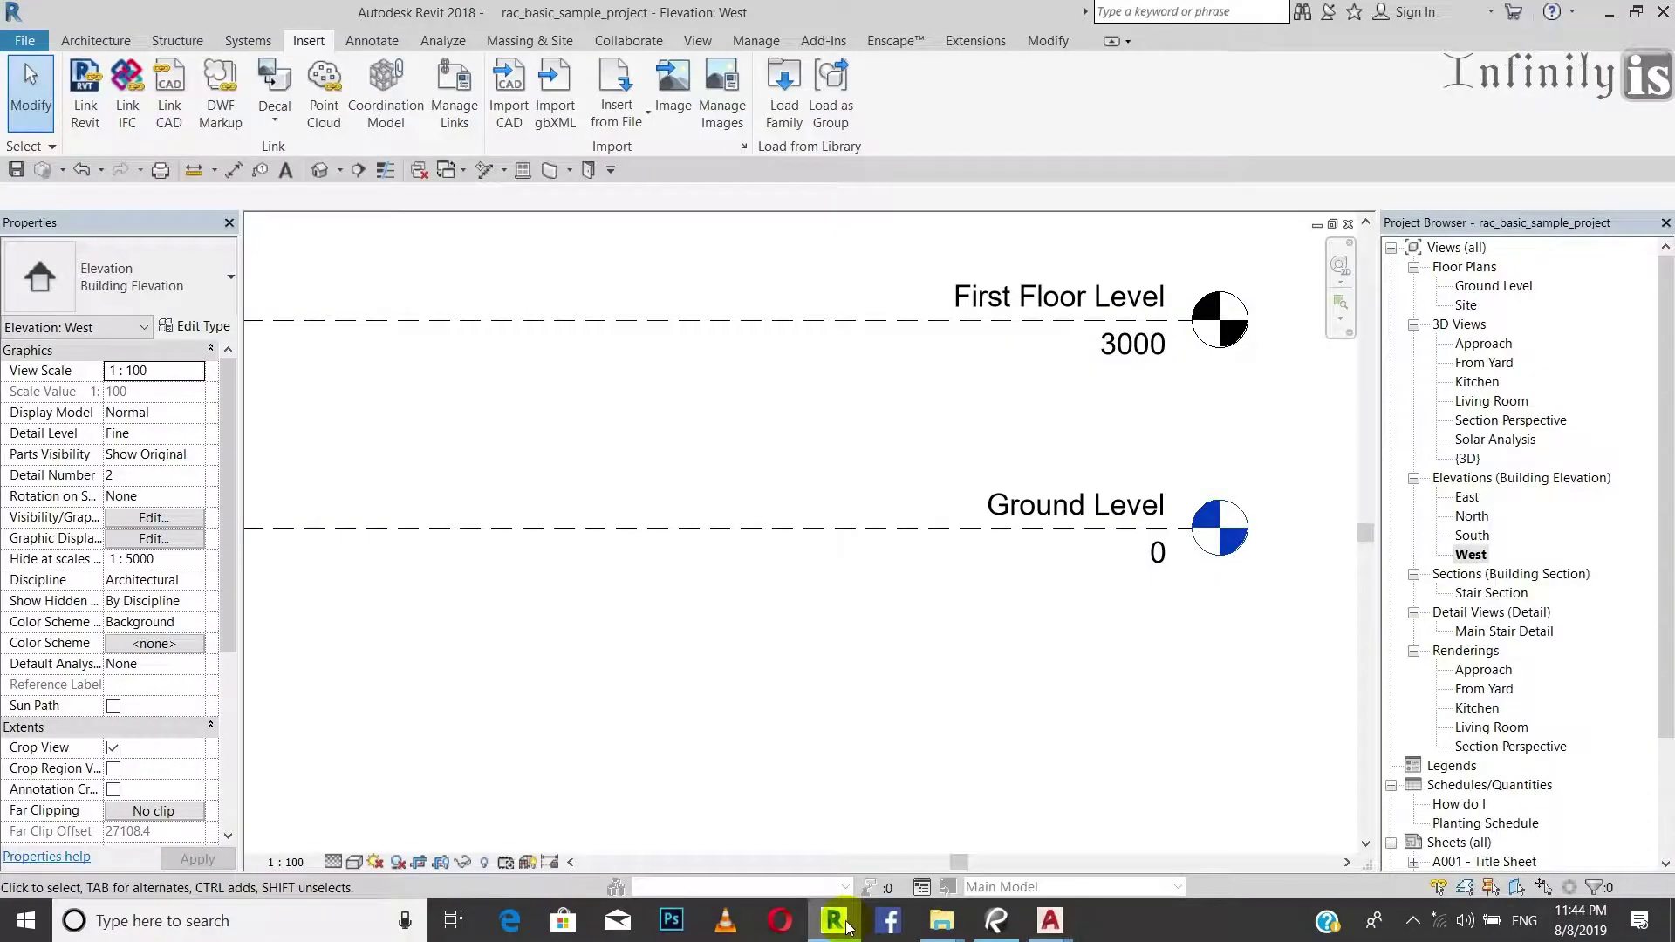
pyautogui.click(989, 527)
pyautogui.scroll(1, 991, 574)
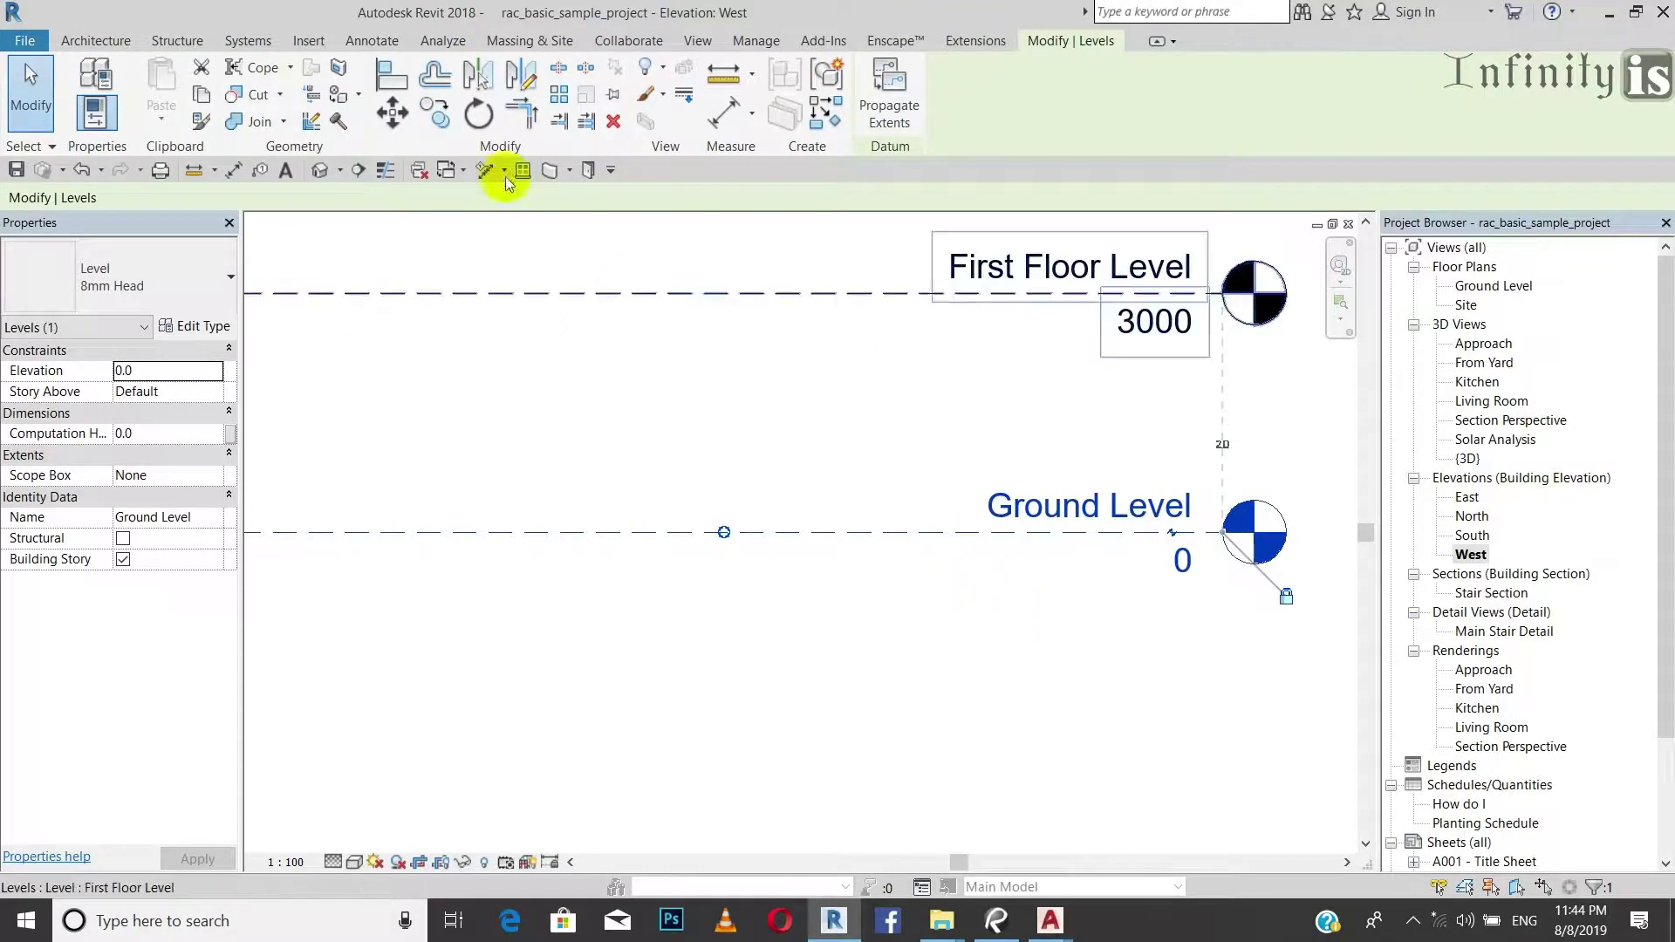
pyautogui.click(416, 108)
pyautogui.click(754, 532)
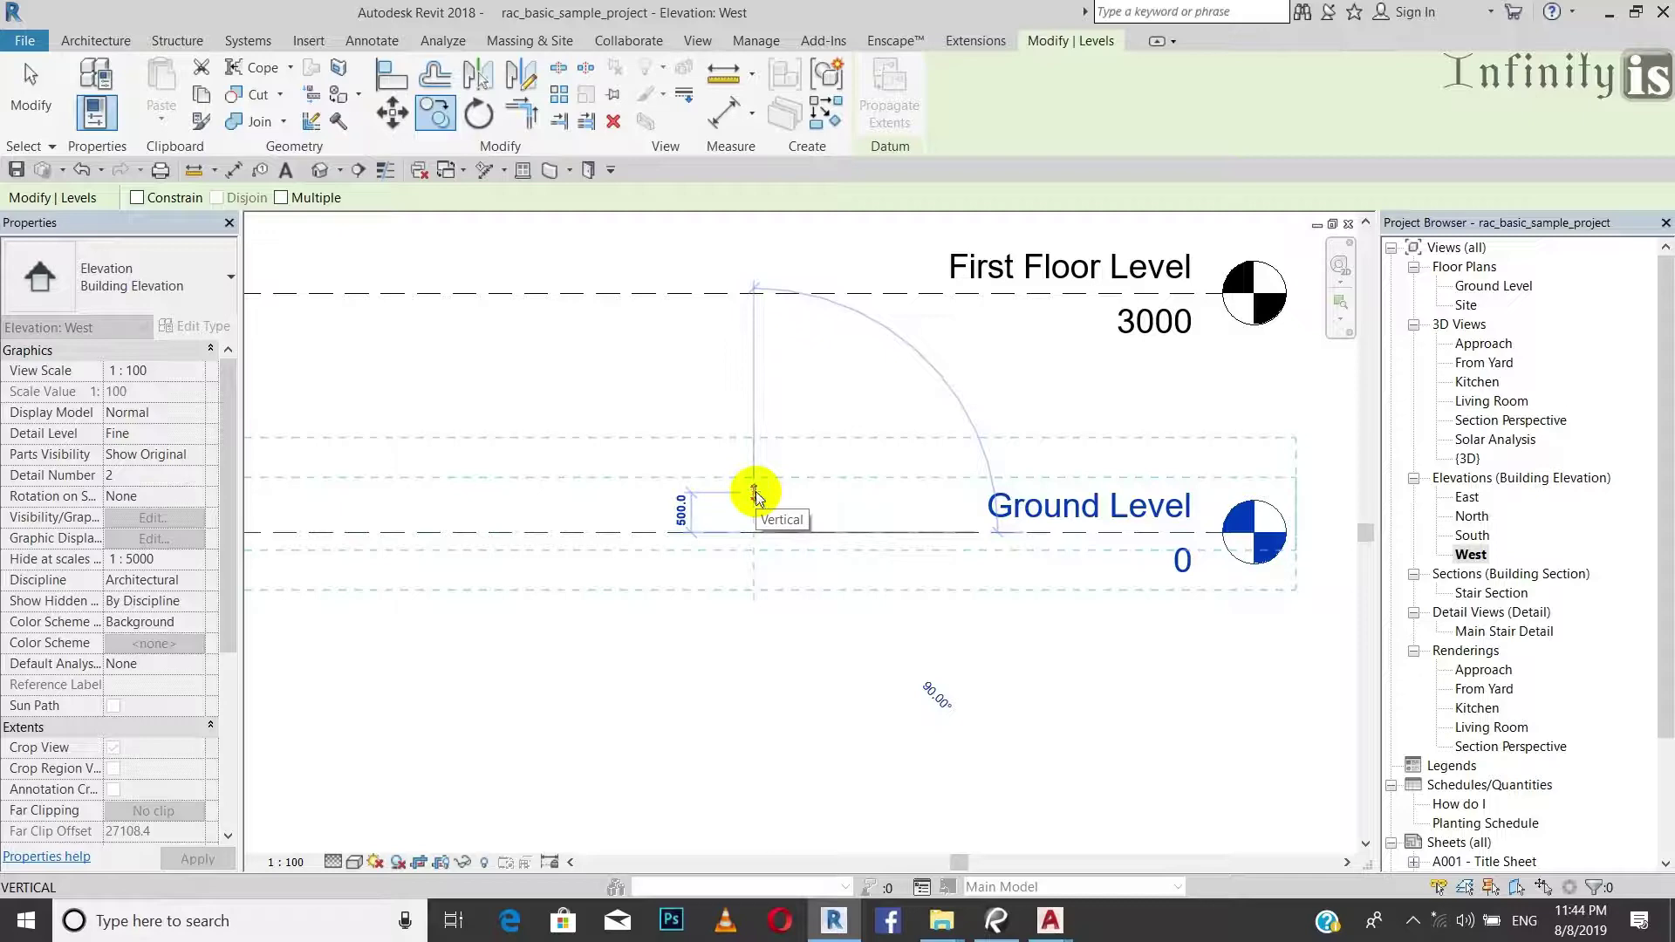
pyautogui.write('450')
pyautogui.press('Return')
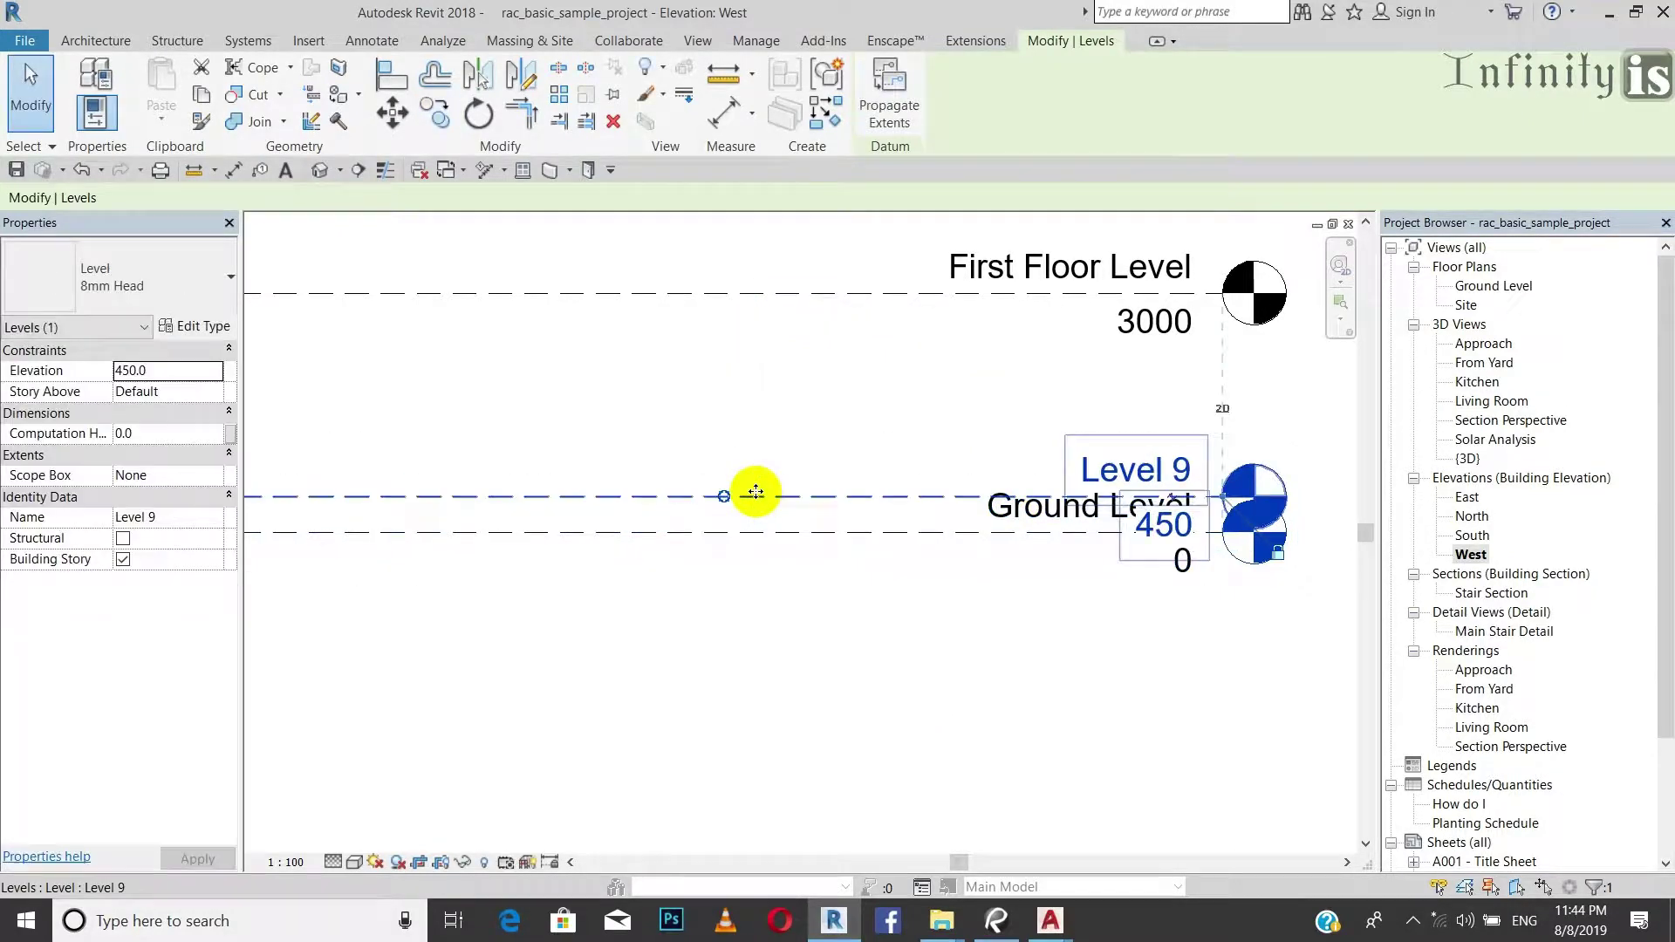
# Rename the copied level at 450 to Ground Floor Level.
pyautogui.press('Escape')
pyautogui.doubleClick(1174, 479)
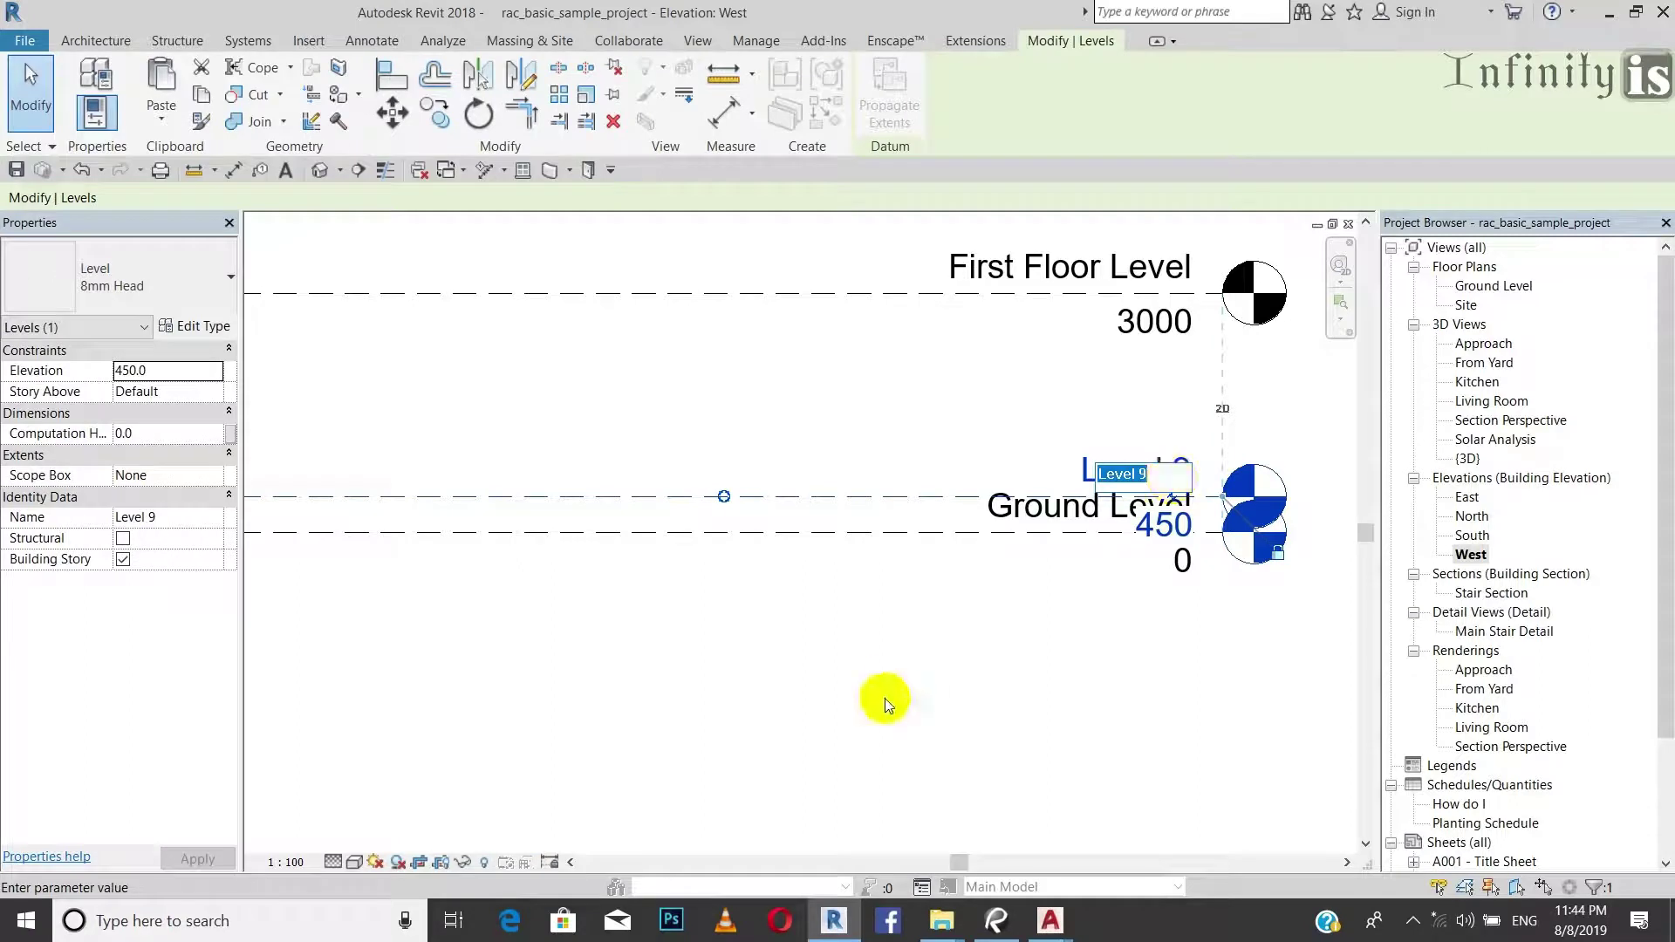
pyautogui.write('Ground Fl')
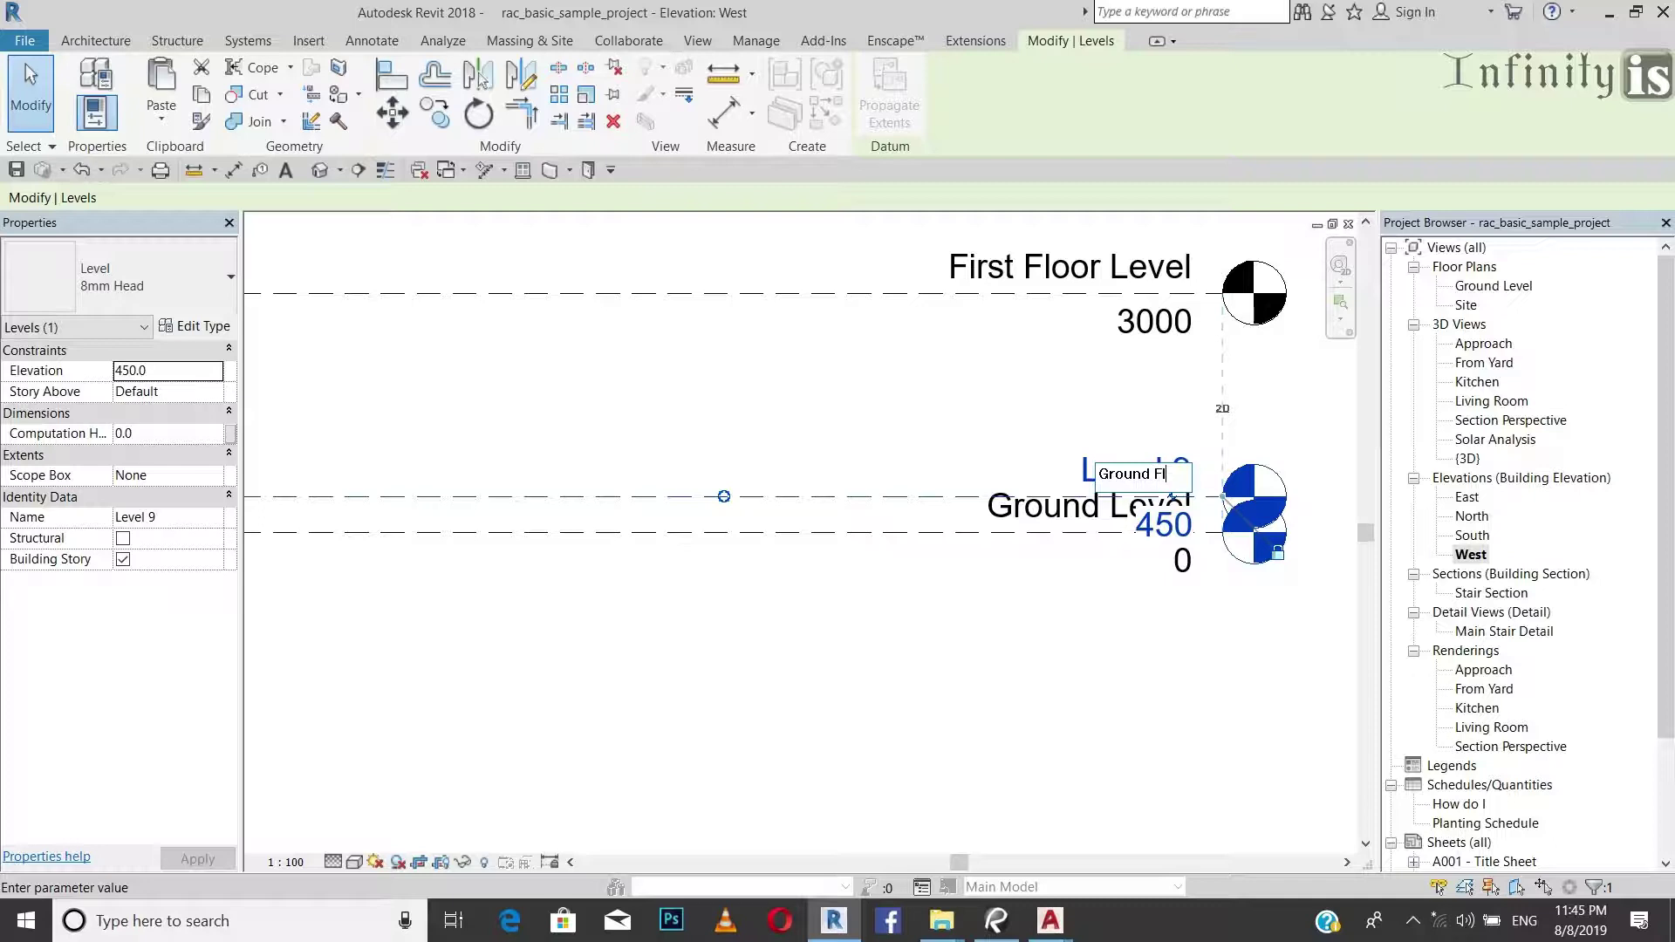
pyautogui.write('Level')
pyautogui.press('Return')
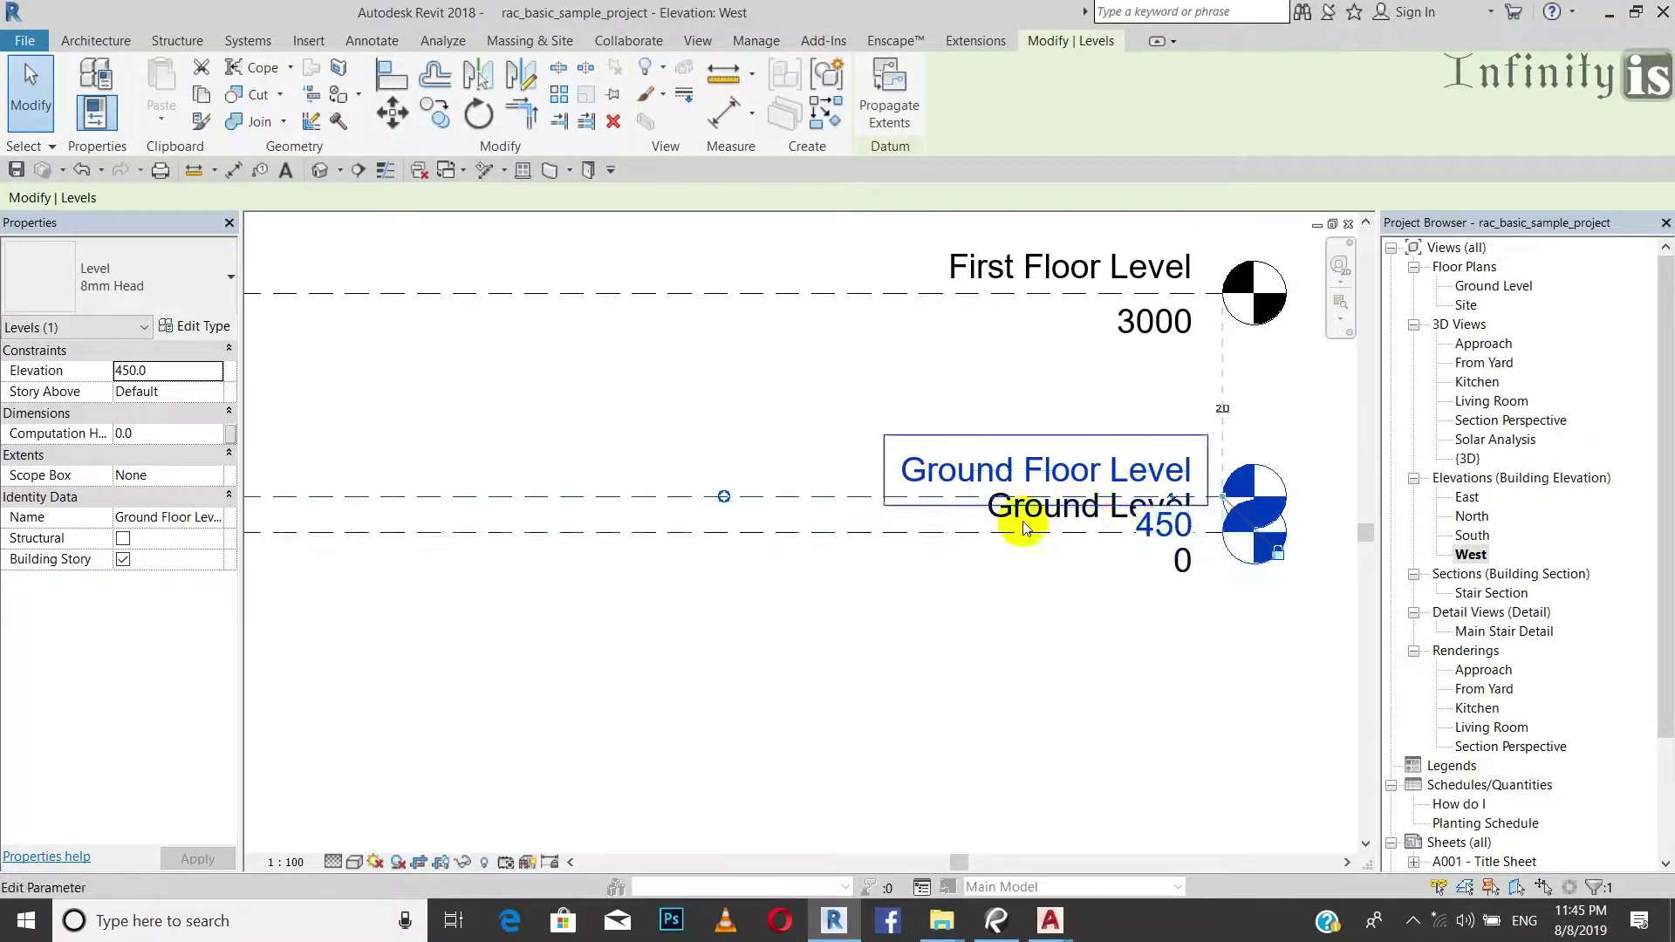
pyautogui.scroll(-2, 972, 588)
pyautogui.click(1013, 598)
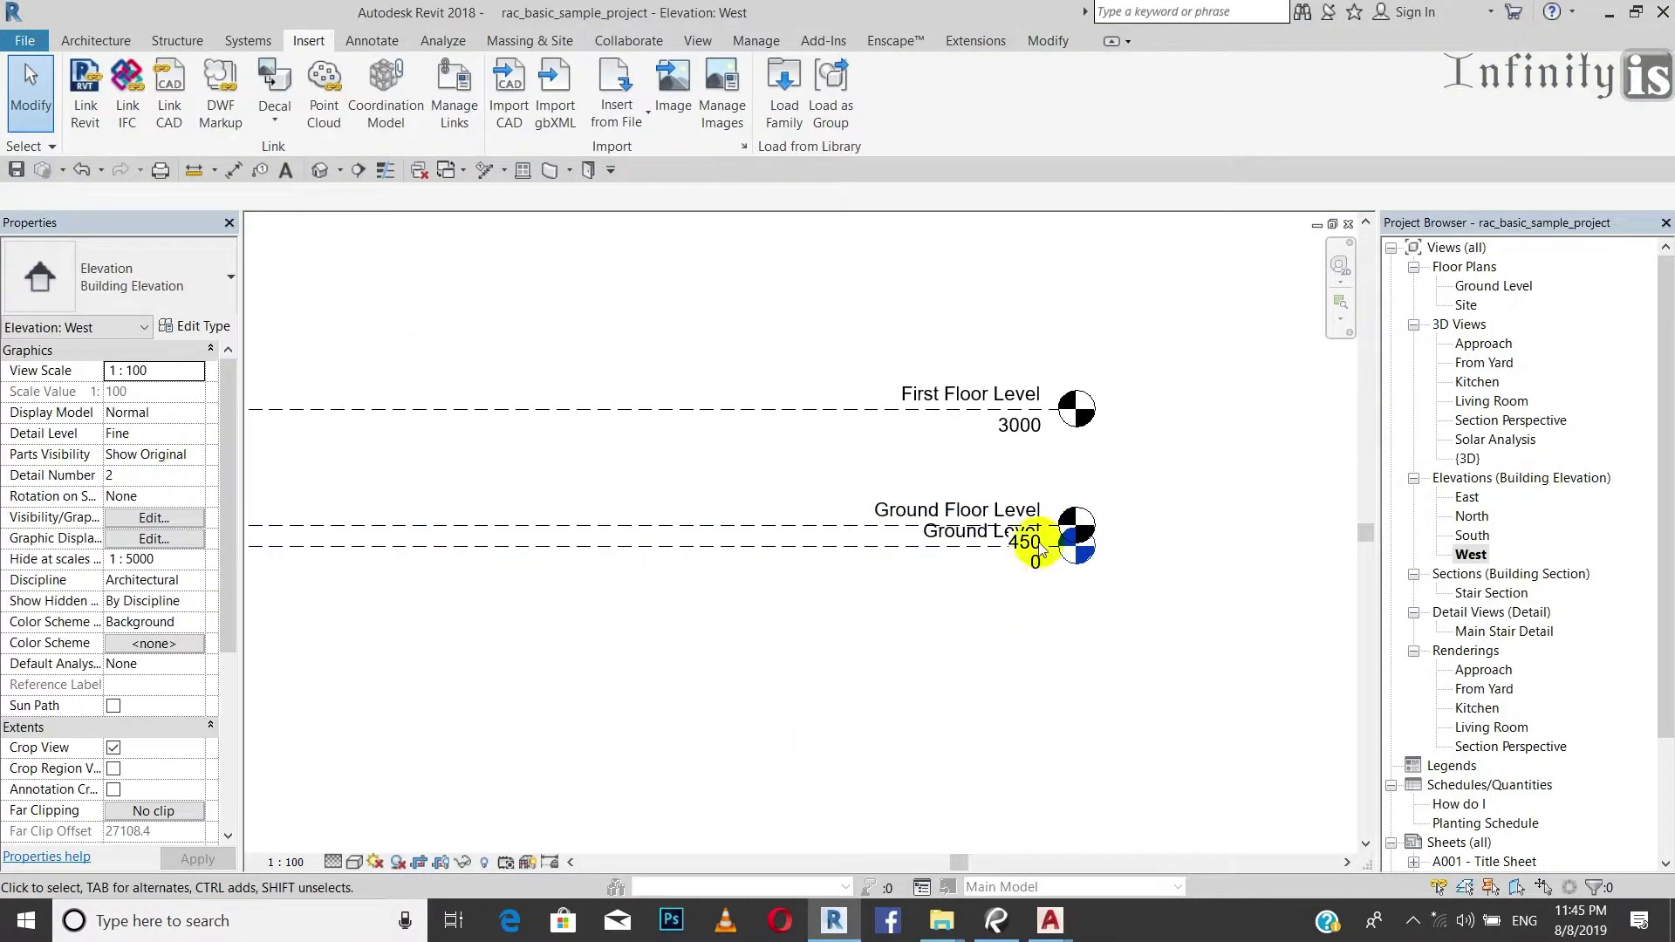
# Add an elbow to the Ground Floor Level line and raise its head above the Ground Level label.
pyautogui.scroll(2, 1037, 543)
pyautogui.click(768, 520)
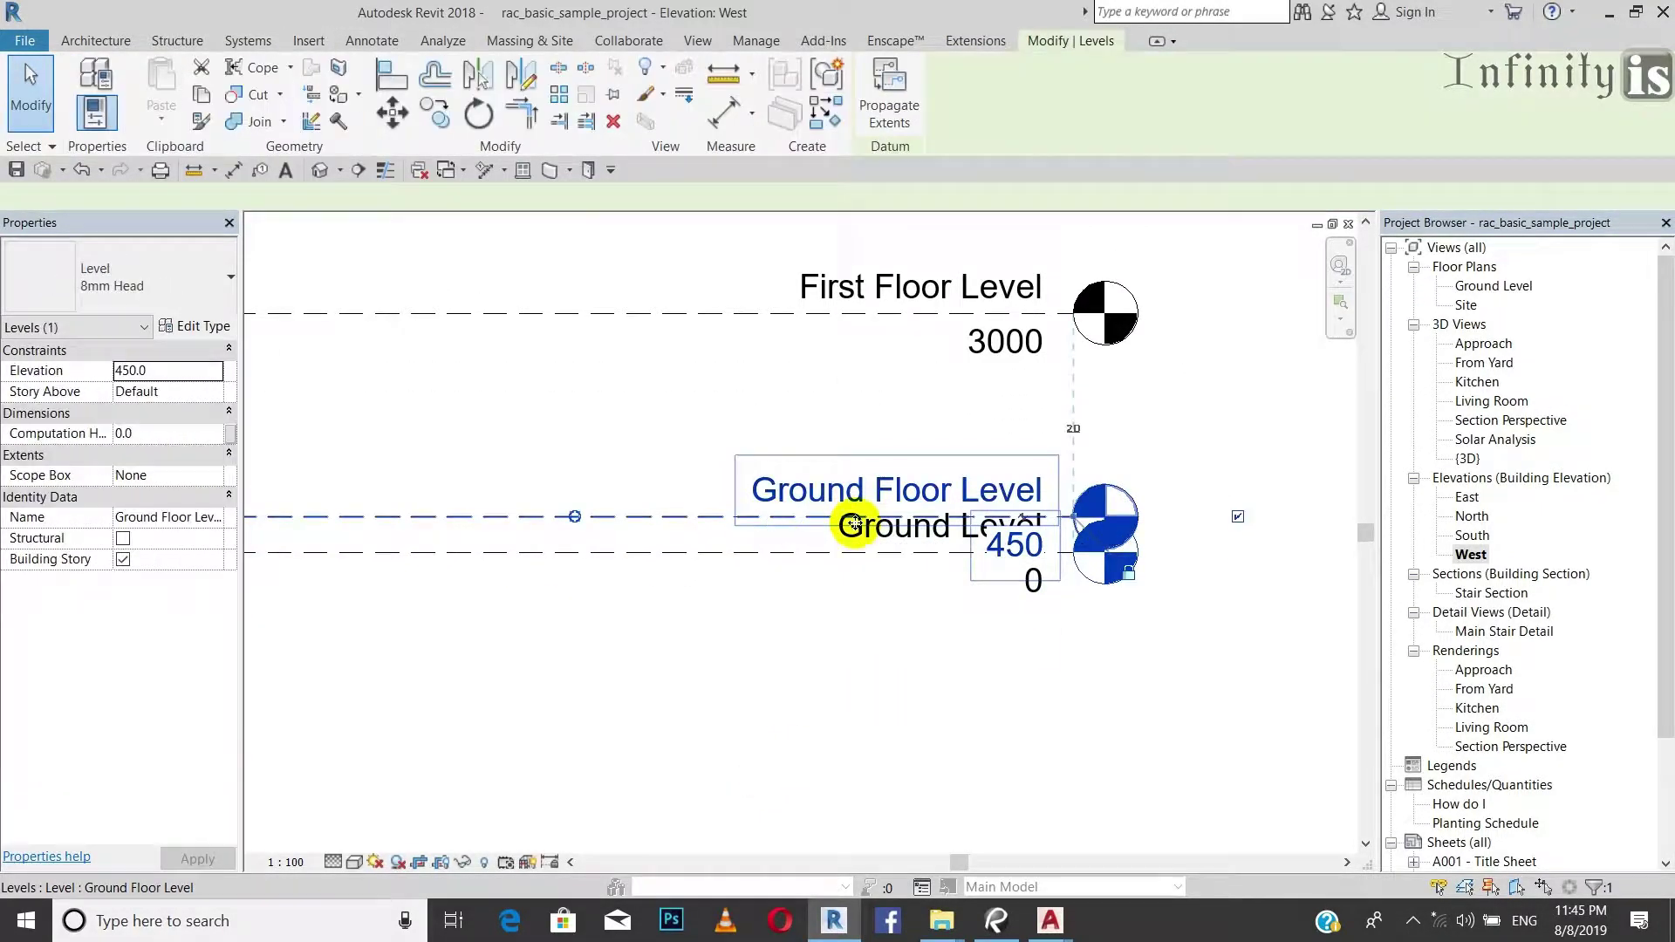
pyautogui.scroll(5, 1118, 533)
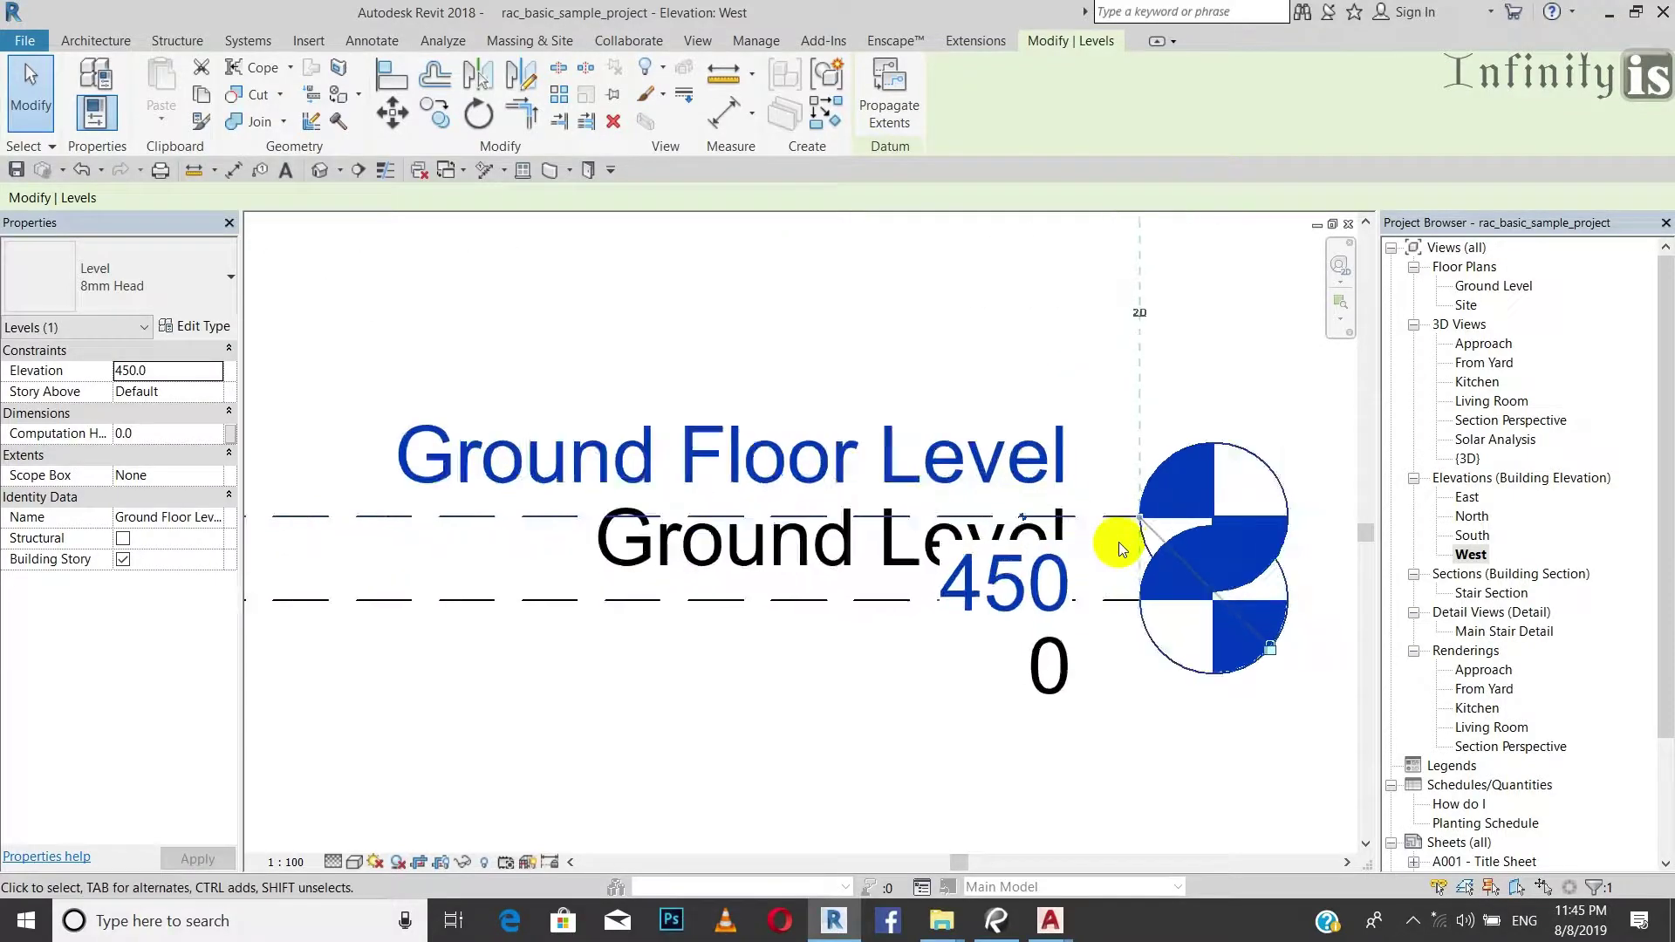
pyautogui.click(954, 502)
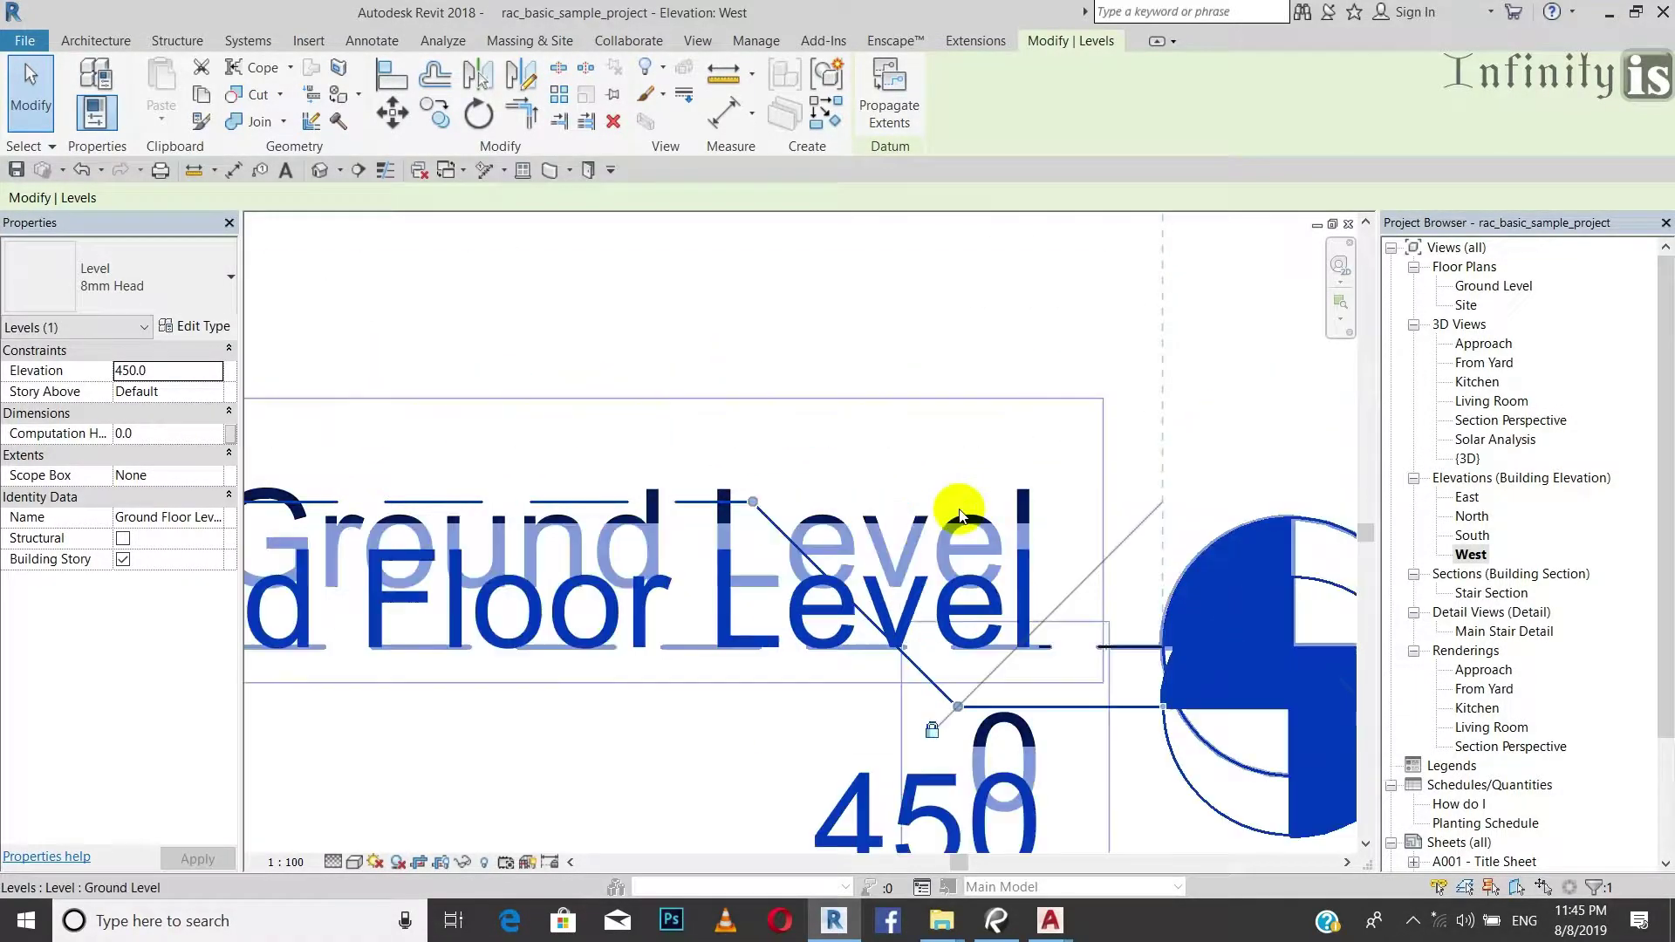
pyautogui.scroll(-3, 954, 511)
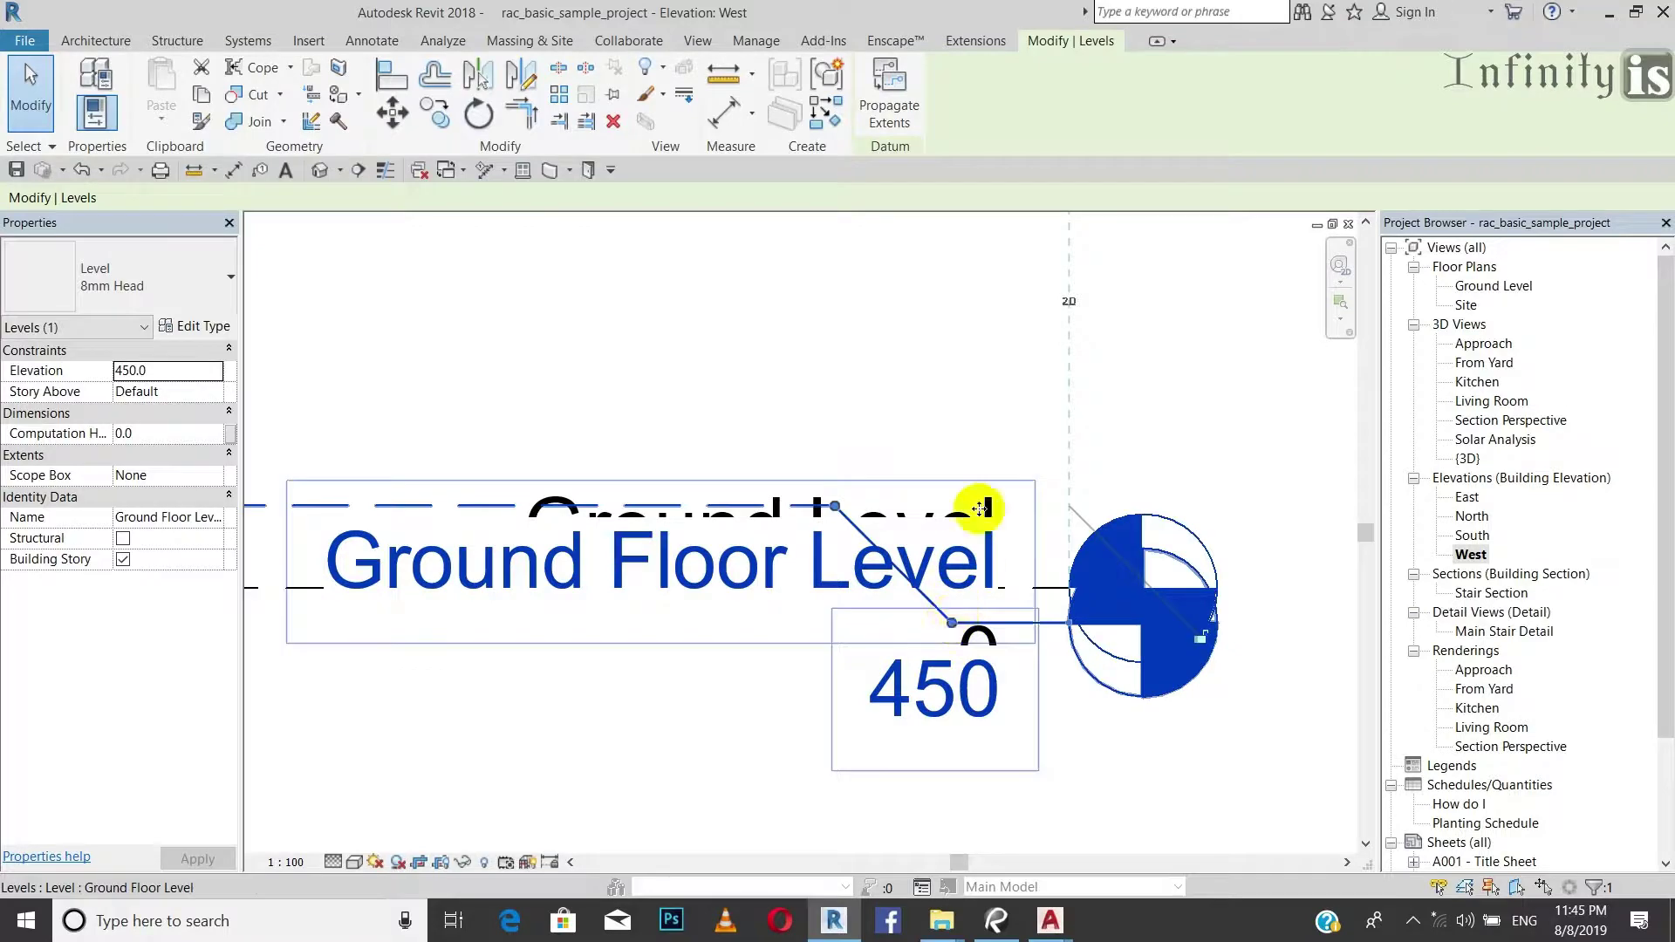
pyautogui.moveTo(954, 621); pyautogui.dragTo(930, 322)
pyautogui.scroll(-4, 858, 440)
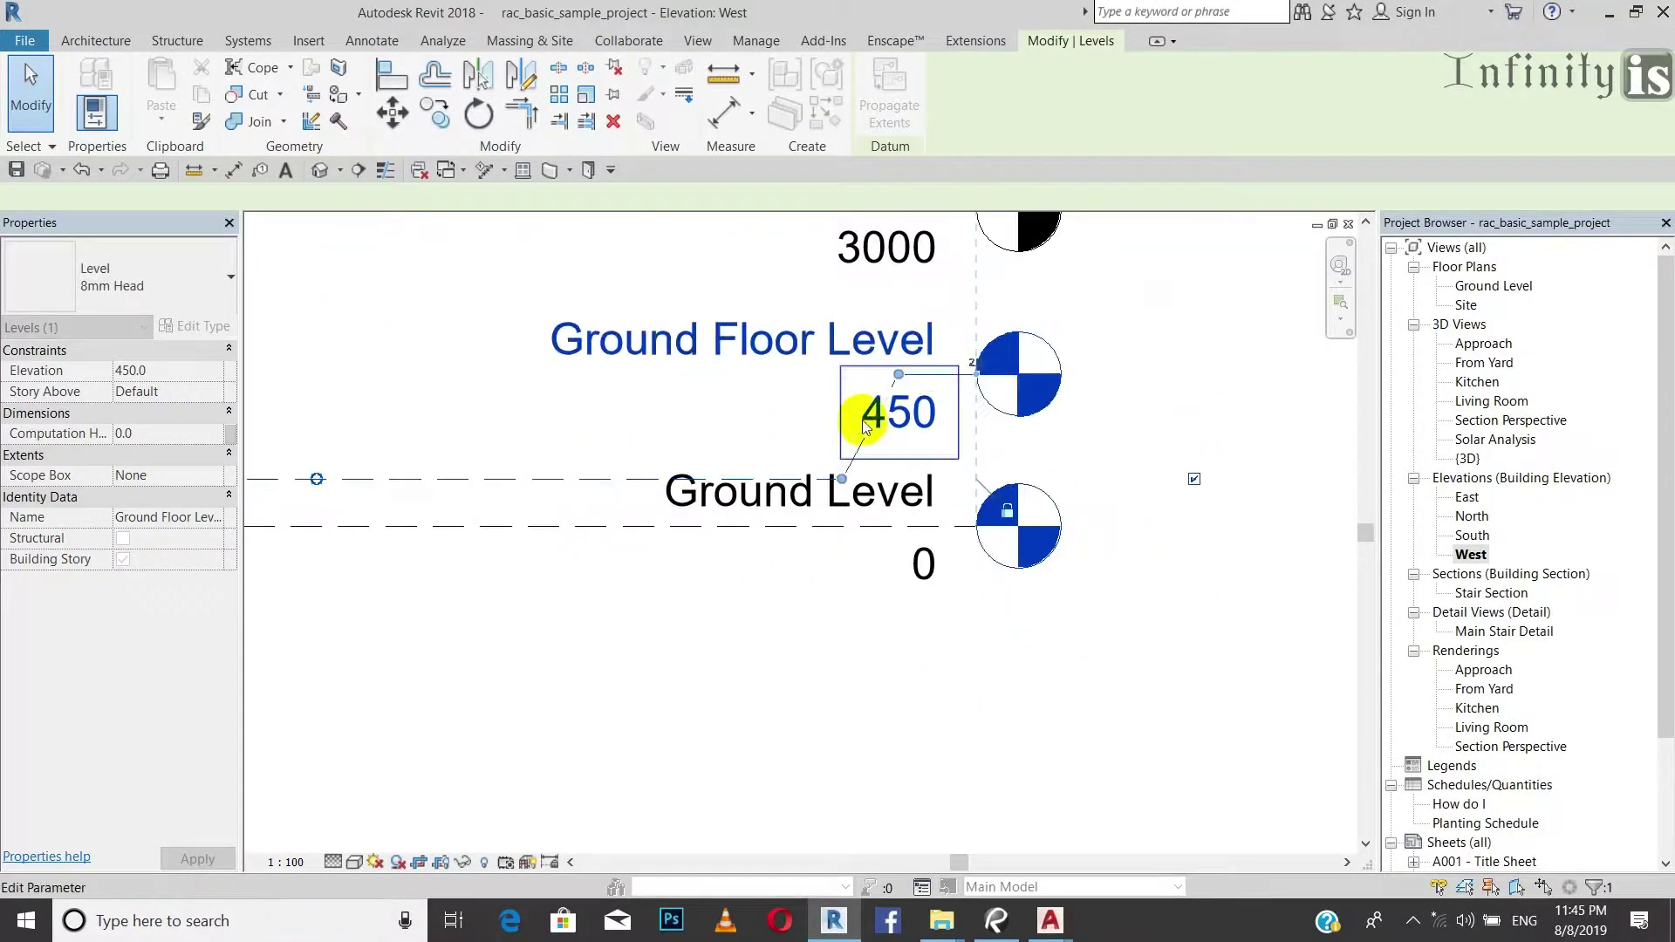
# Adjust the Ground Floor Level elbow so its jog runs vertically close to the level head.
pyautogui.scroll(3, 869, 419)
pyautogui.moveTo(842, 510); pyautogui.dragTo(916, 518)
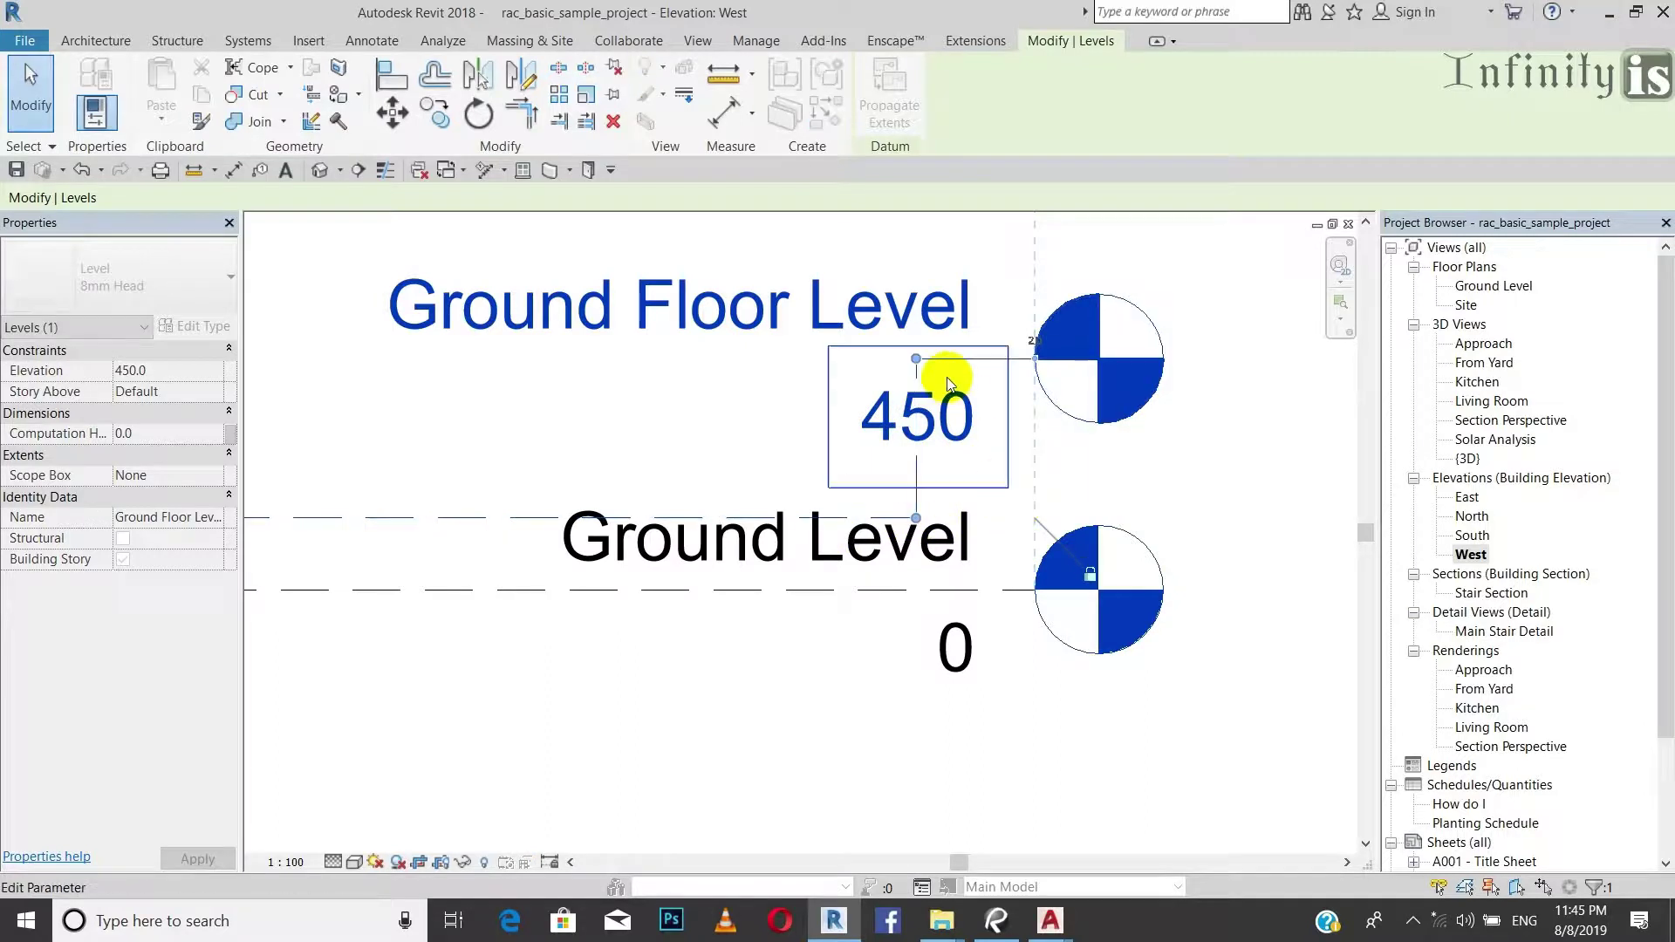
pyautogui.moveTo(927, 344); pyautogui.dragTo(1034, 354)
pyautogui.moveTo(923, 515); pyautogui.dragTo(1057, 476)
pyautogui.moveTo(1027, 362); pyautogui.dragTo(992, 463)
pyautogui.scroll(-4, 986, 577)
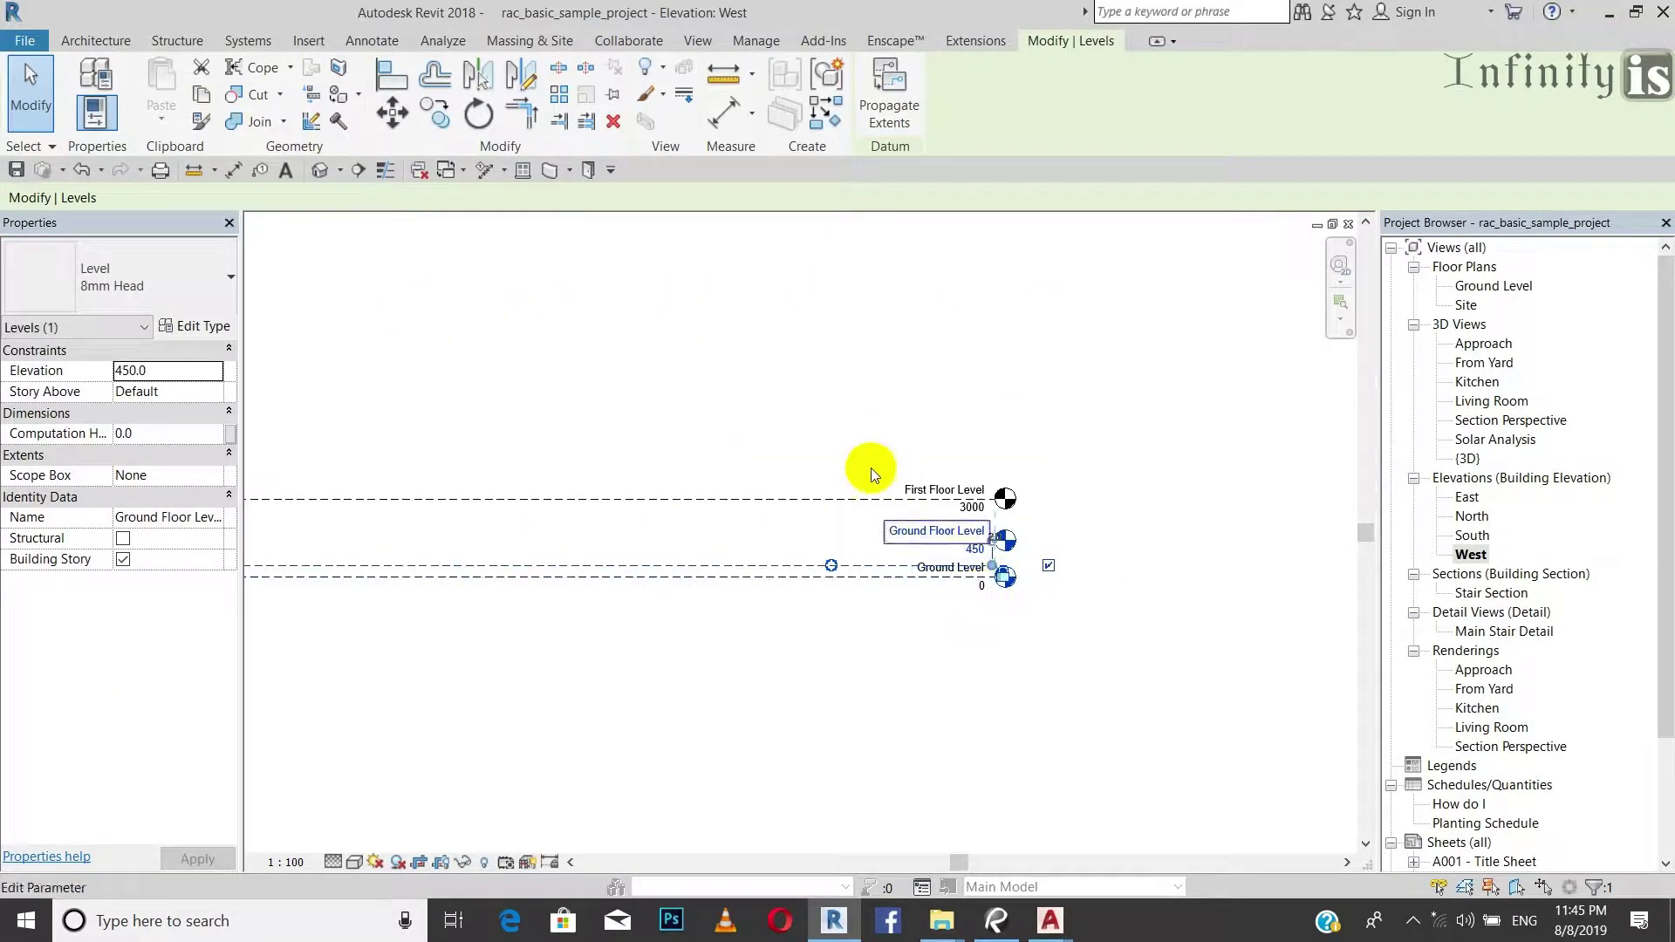
pyautogui.scroll(-5, 927, 603)
pyautogui.scroll(6, 793, 543)
pyautogui.scroll(5, 885, 609)
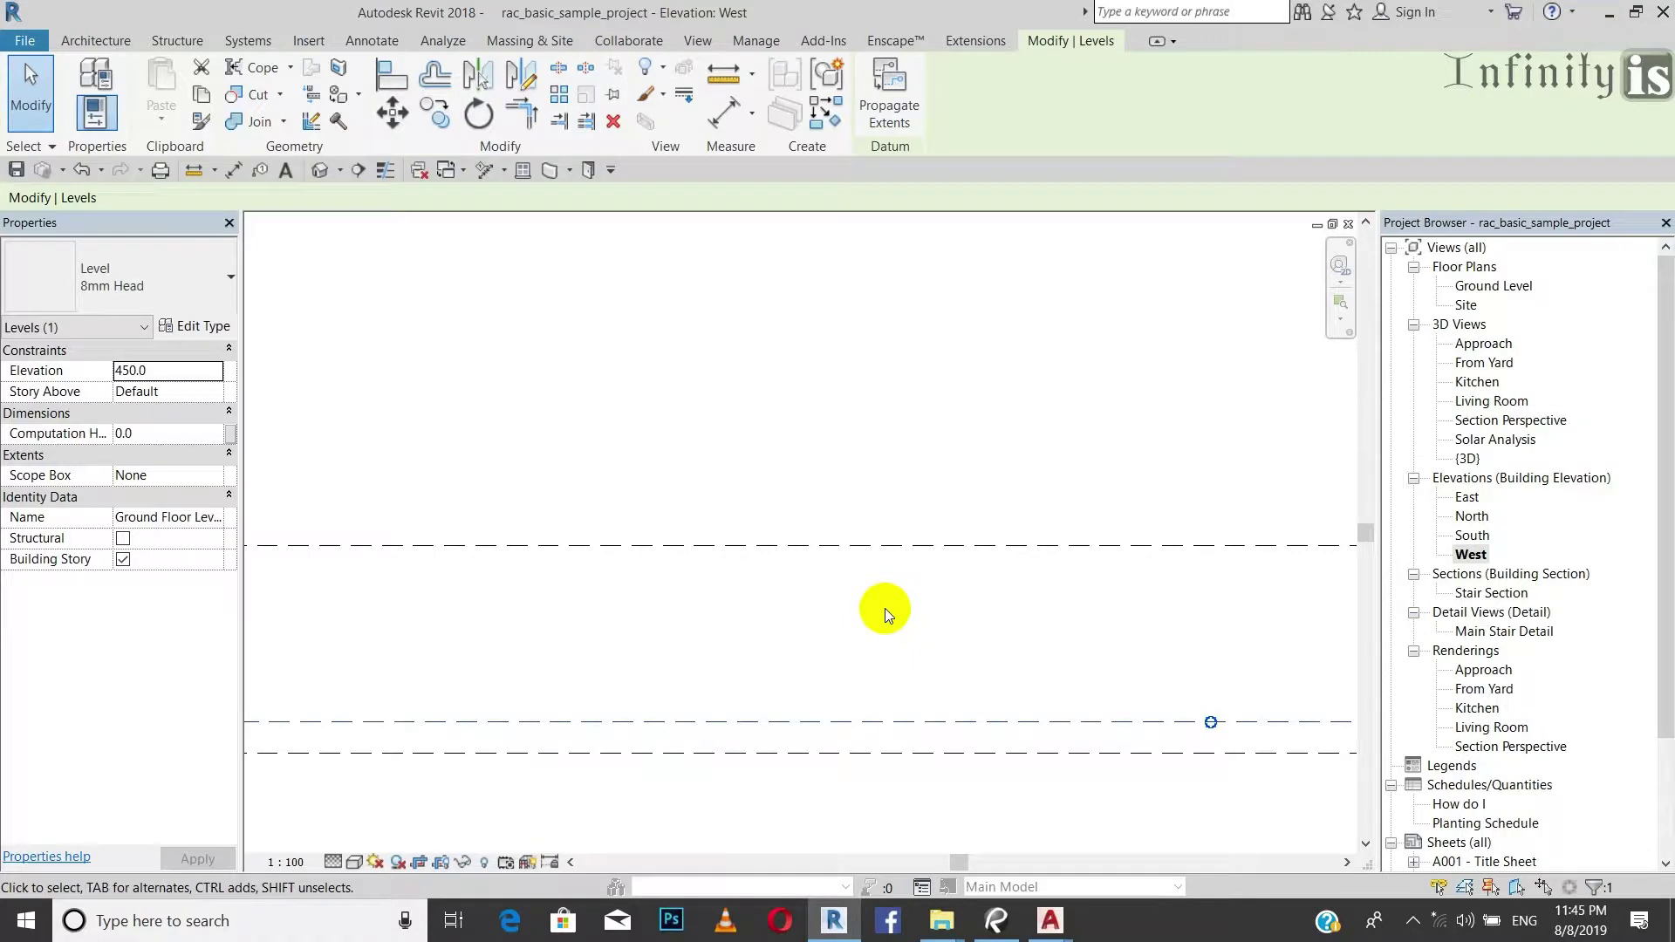
pyautogui.click(811, 517)
# Place an aligned dimension between the Ground Floor Level and First Floor Level lines.
pyautogui.scroll(-4, 811, 516)
pyautogui.scroll(-2, 830, 606)
pyautogui.scroll(3, 829, 606)
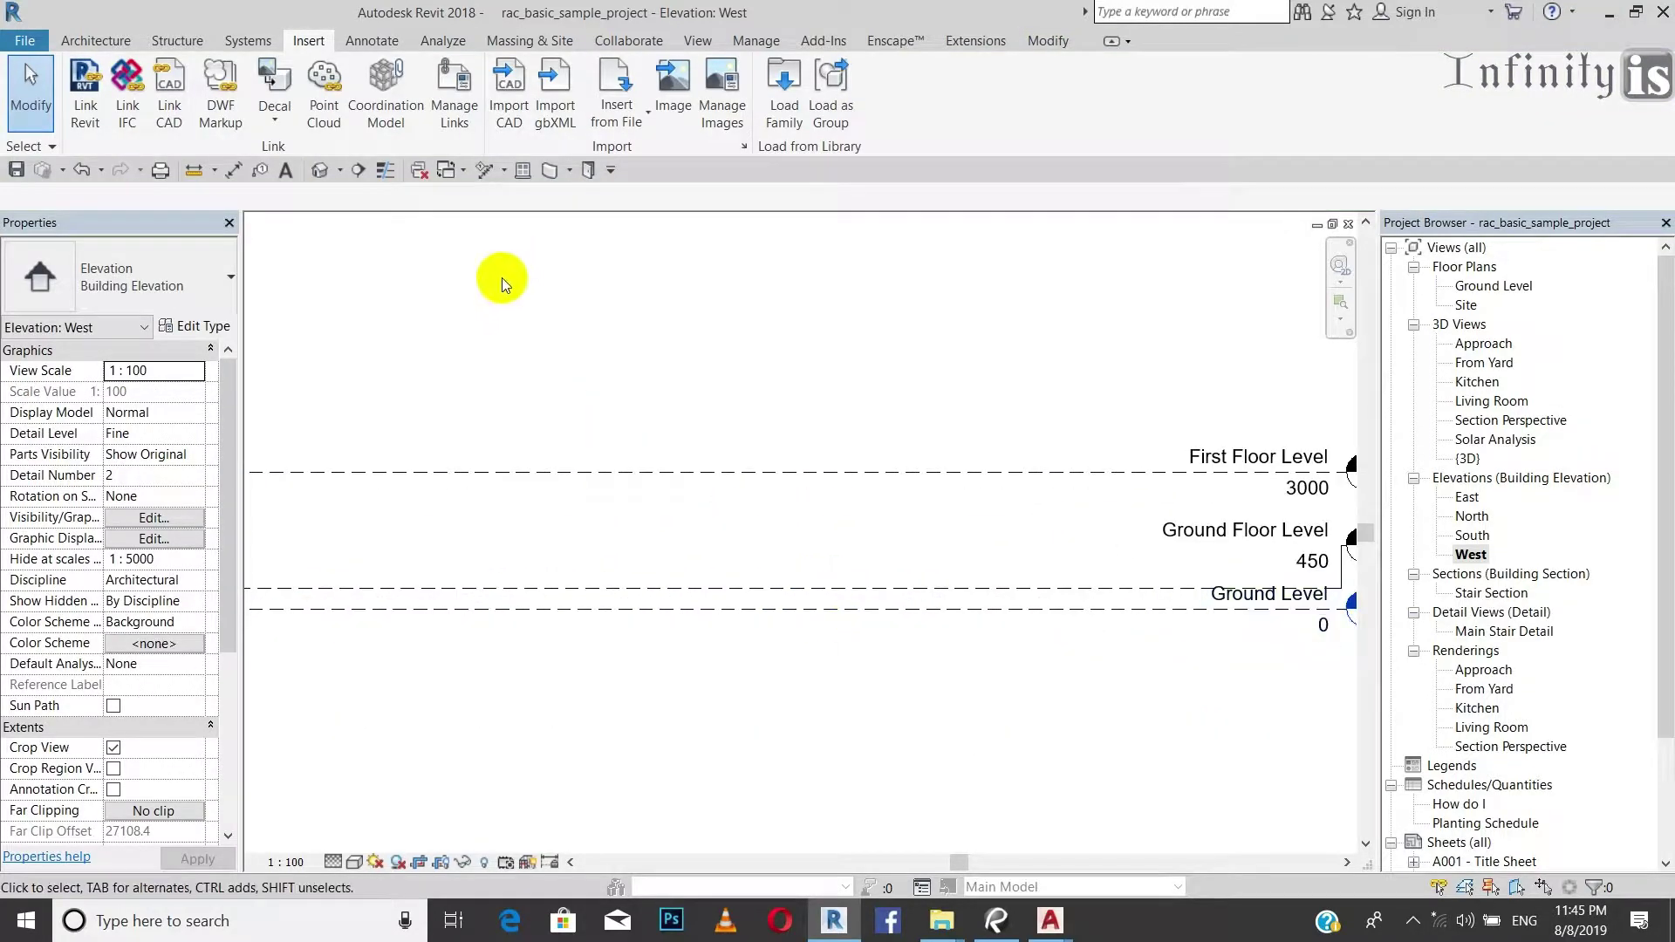
pyautogui.click(234, 170)
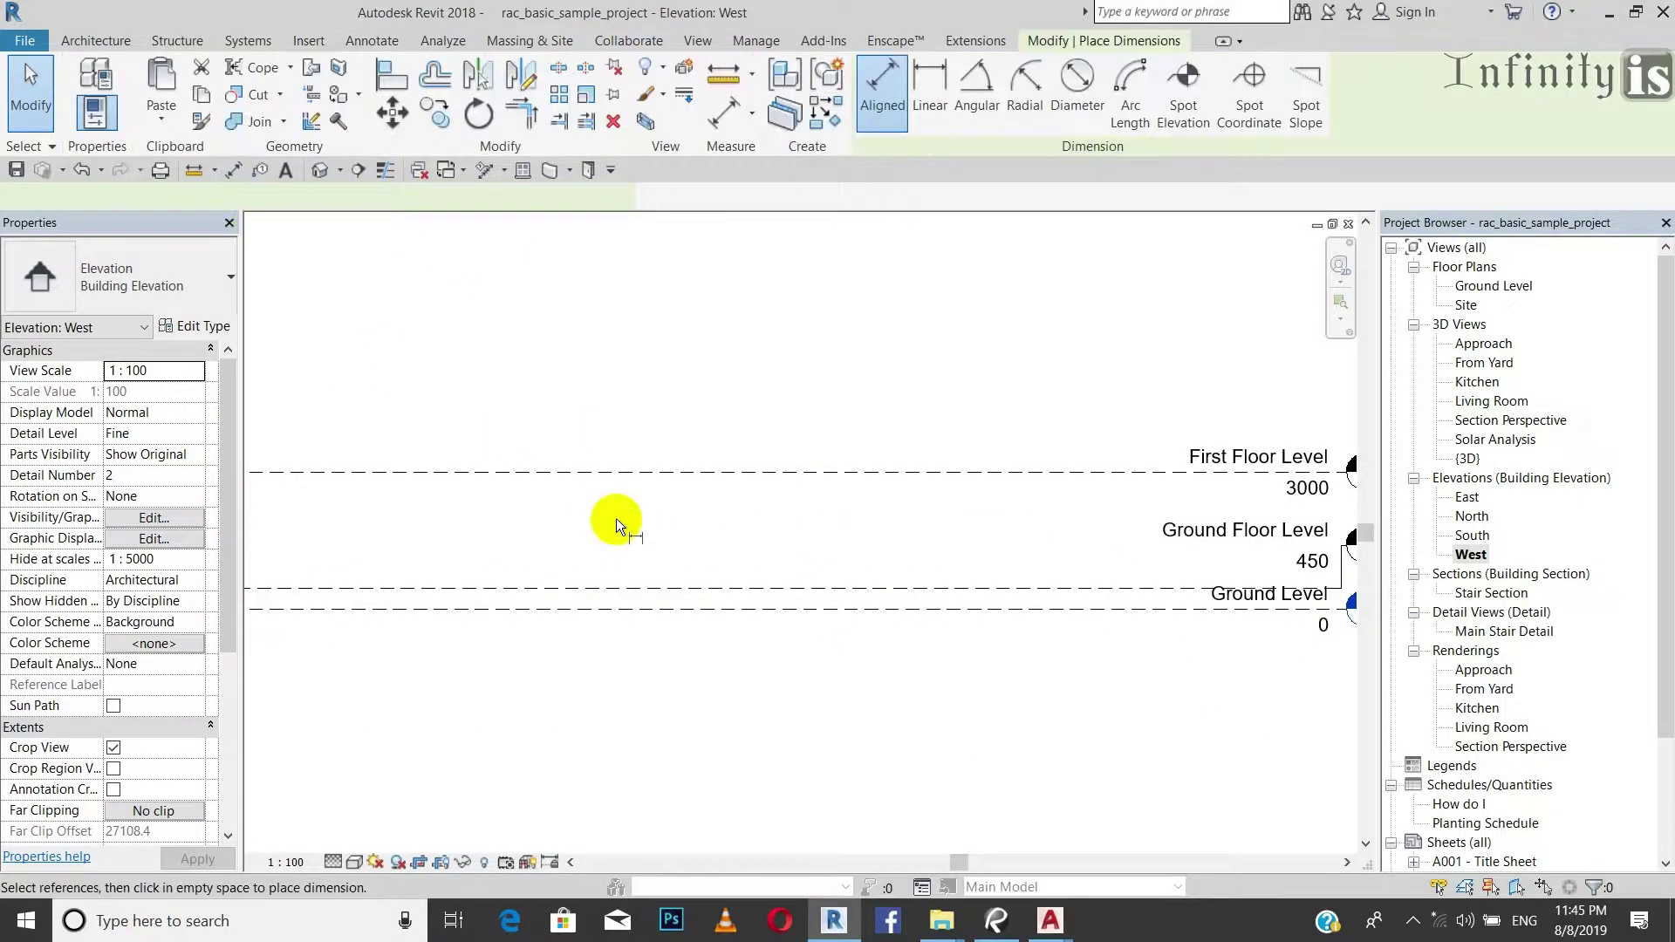
pyautogui.click(909, 584)
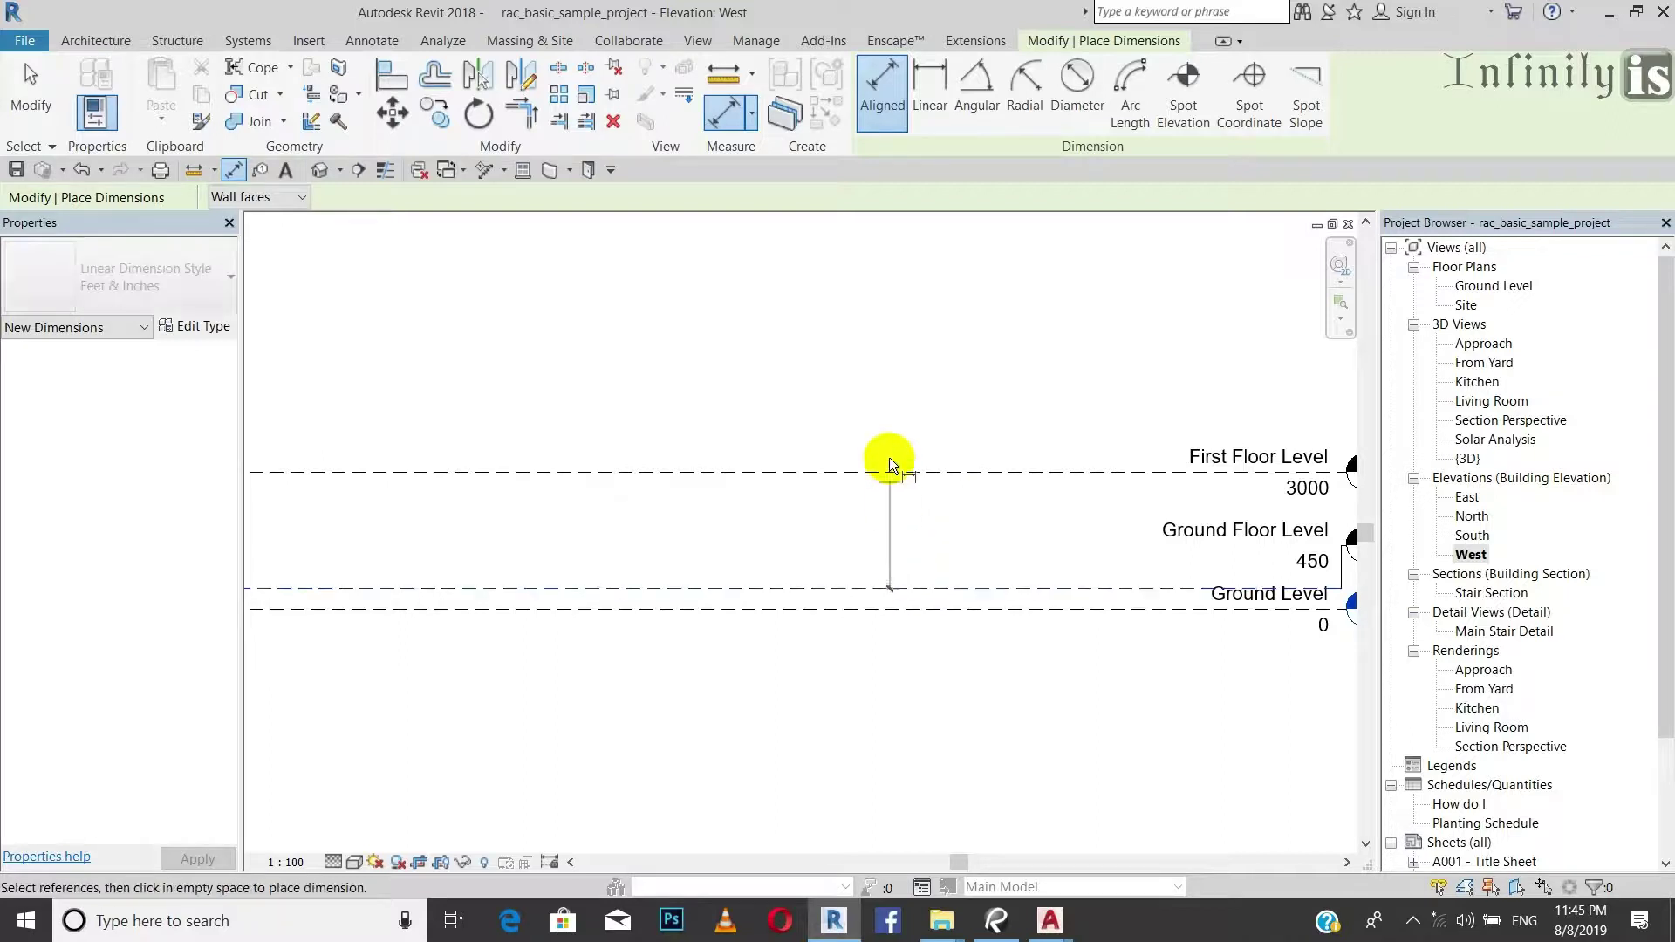
pyautogui.click(877, 475)
pyautogui.scroll(1, 876, 422)
pyautogui.click(876, 422)
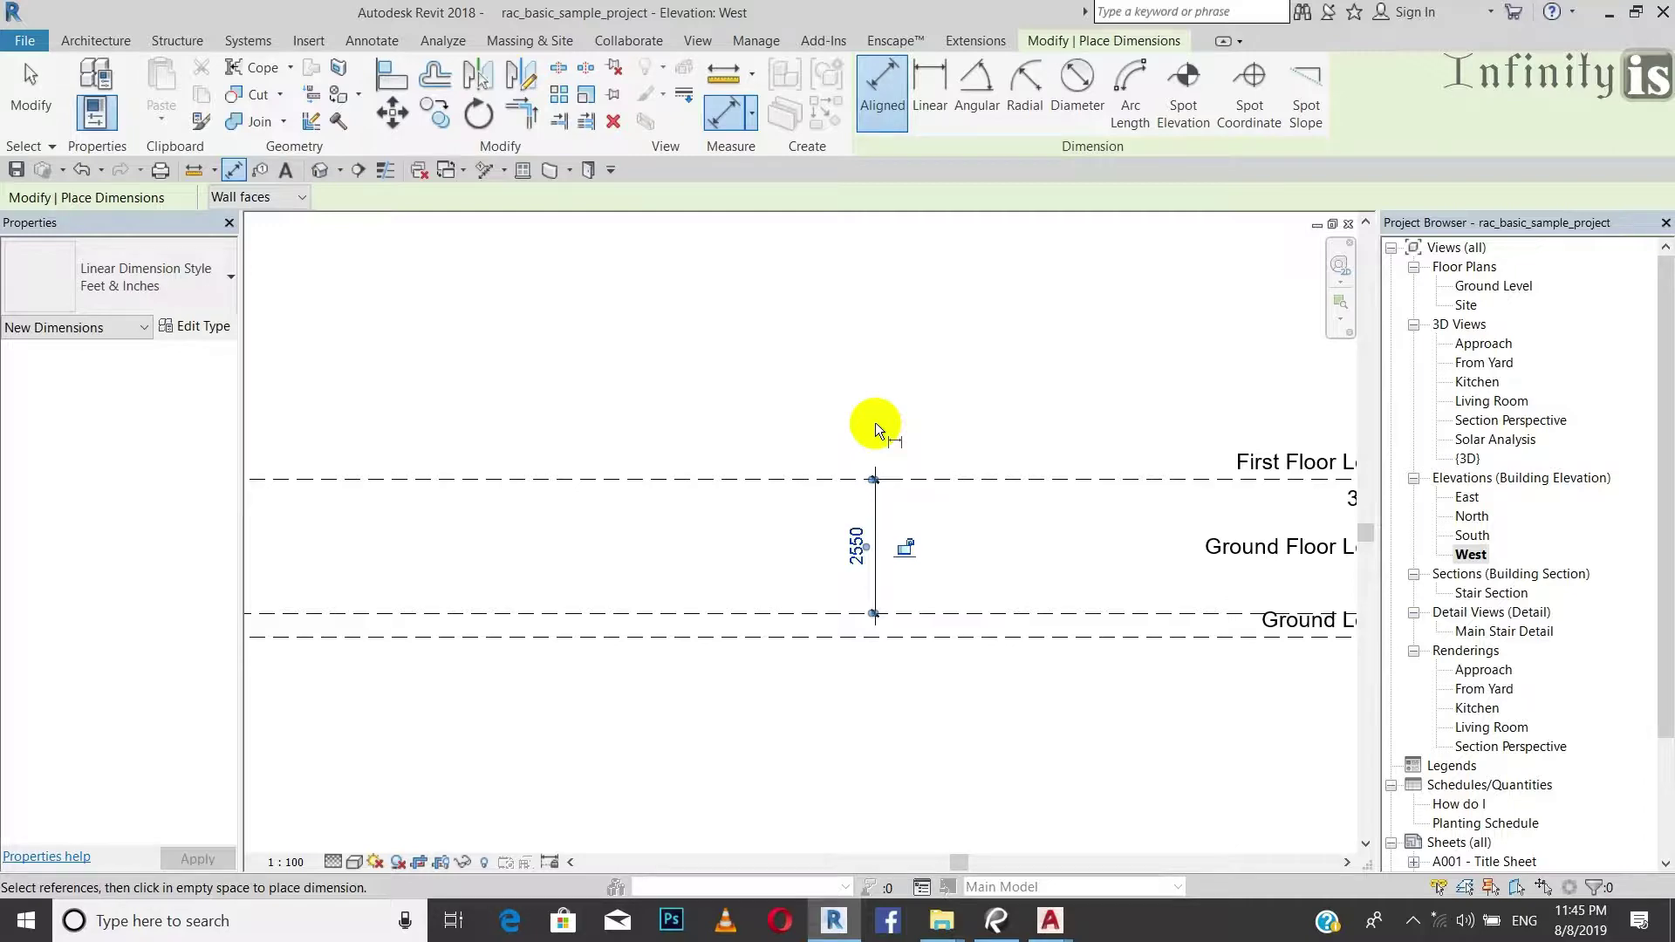
pyautogui.press('Escape')
# Move First Floor Level by setting its dimension from Ground Floor Level to 3000 mm.
pyautogui.click(845, 480)
pyautogui.scroll(2, 862, 558)
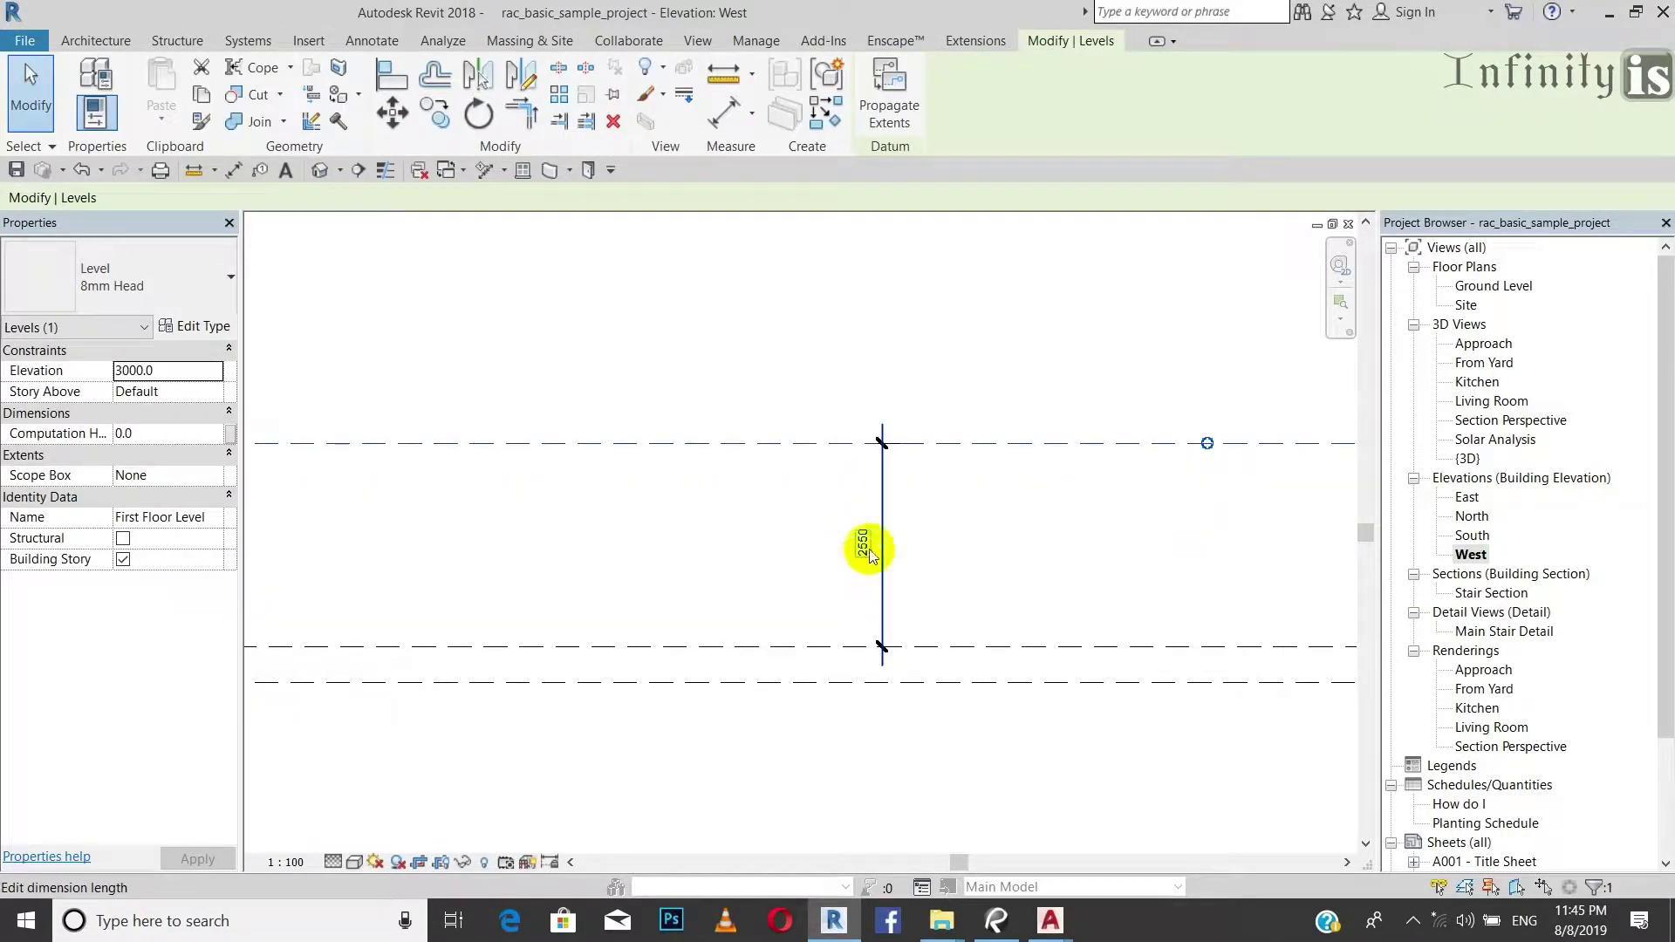
pyautogui.click(864, 548)
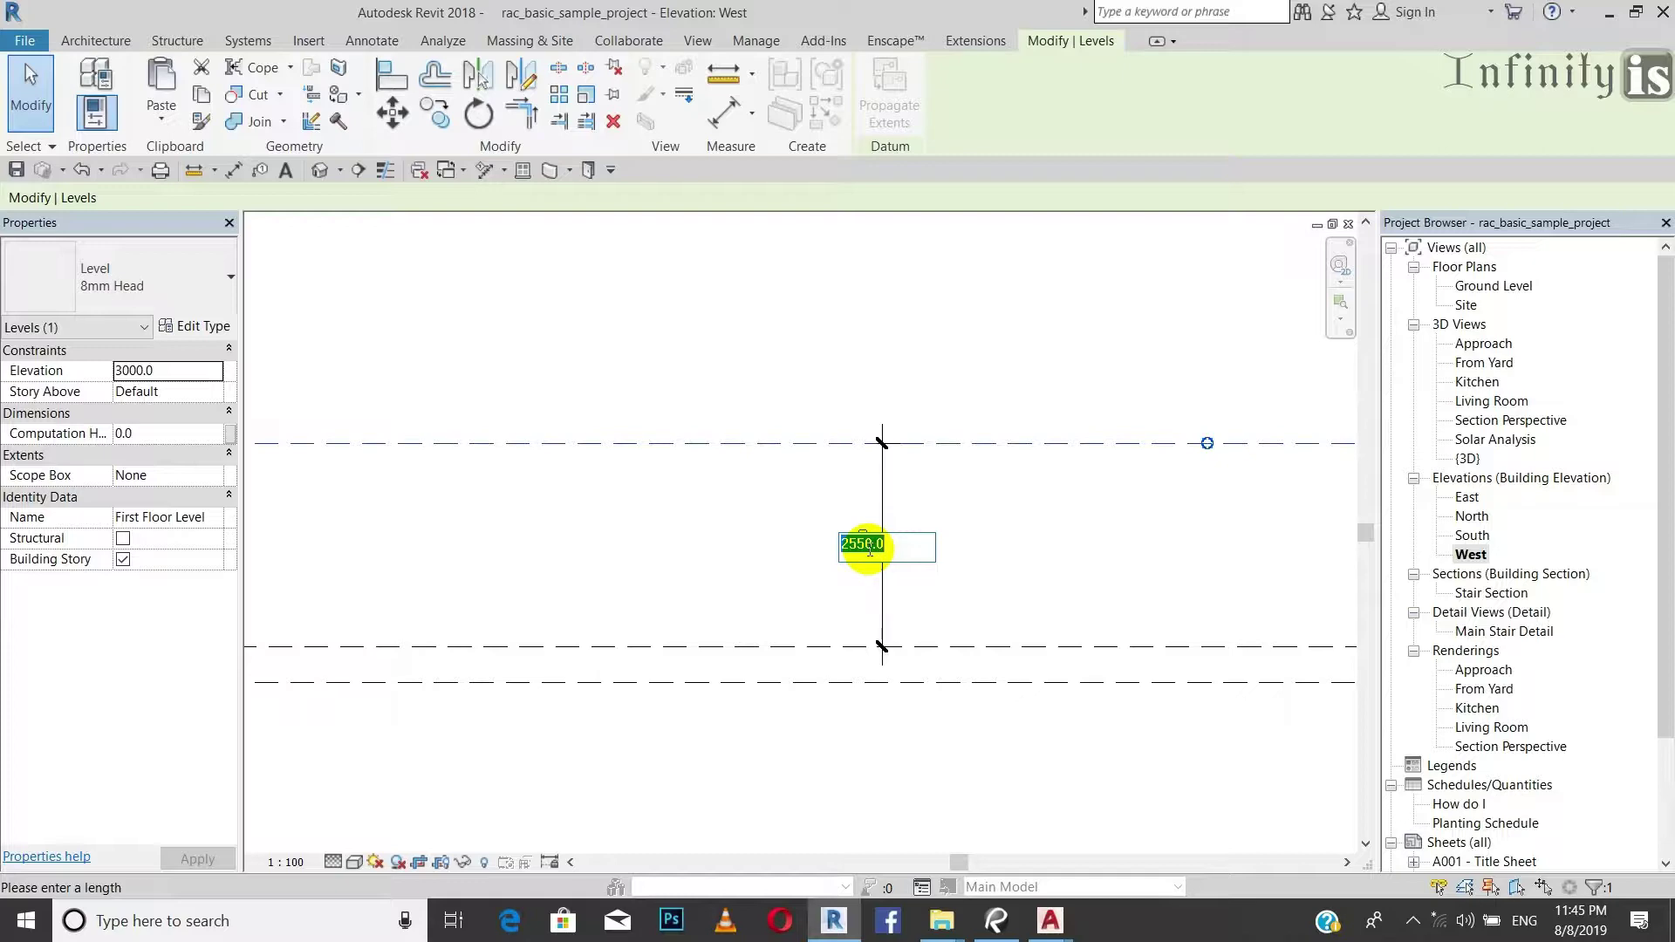
pyautogui.write('30')
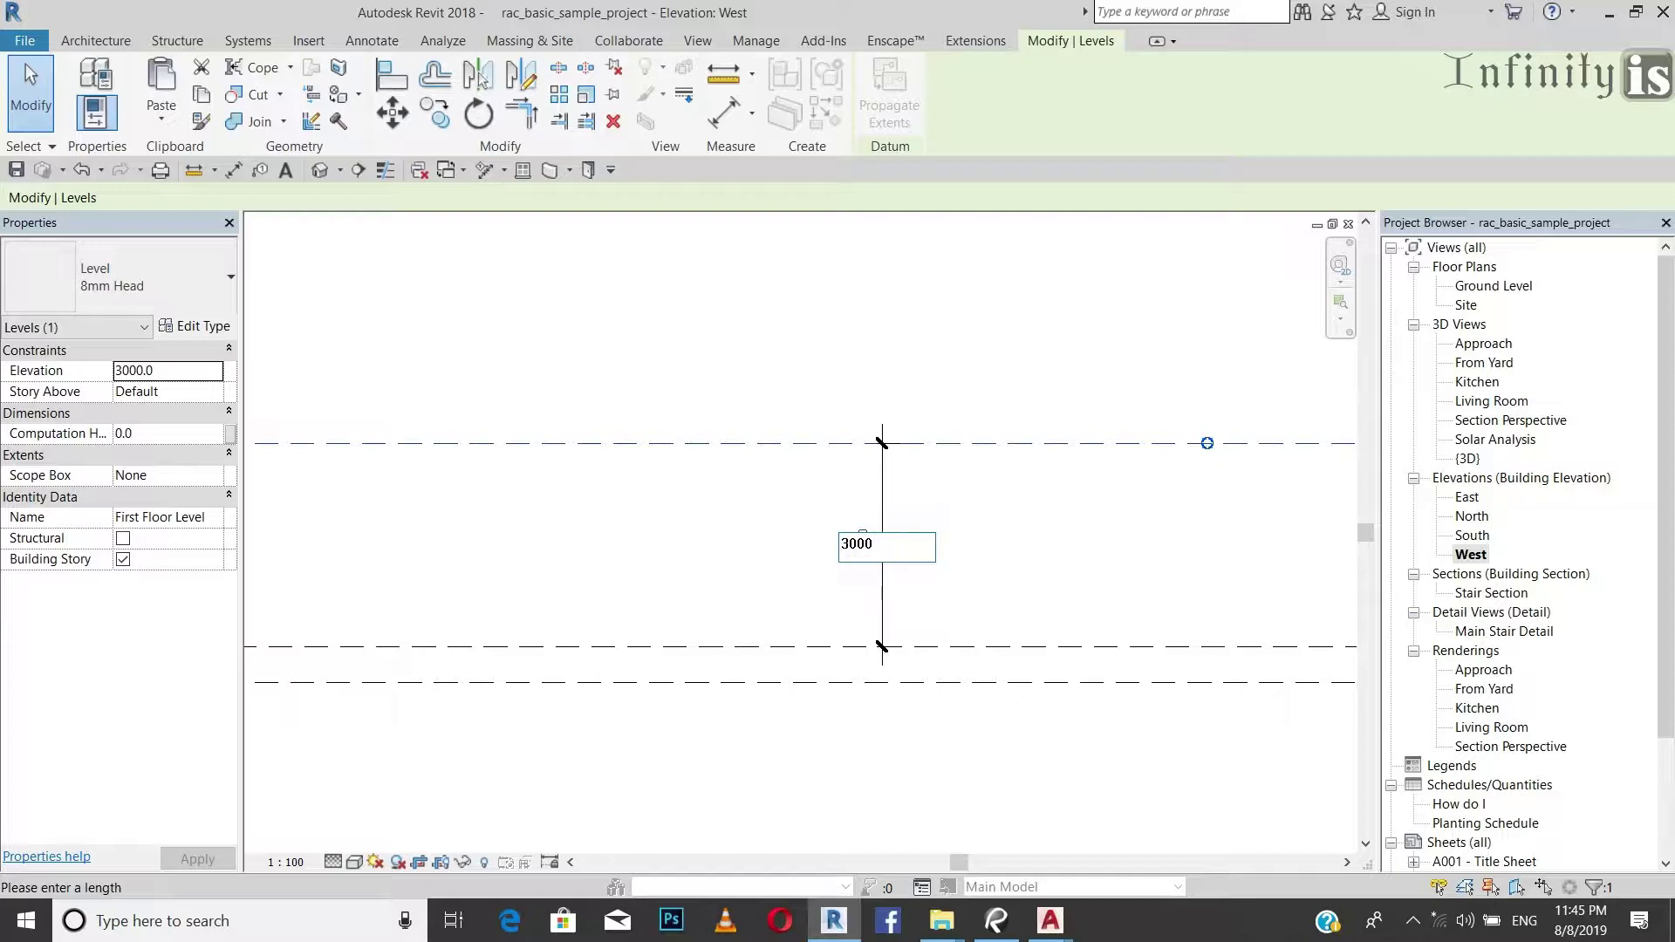
pyautogui.write('00')
pyautogui.press('Return')
pyautogui.scroll(-2, 864, 479)
pyautogui.click(951, 296)
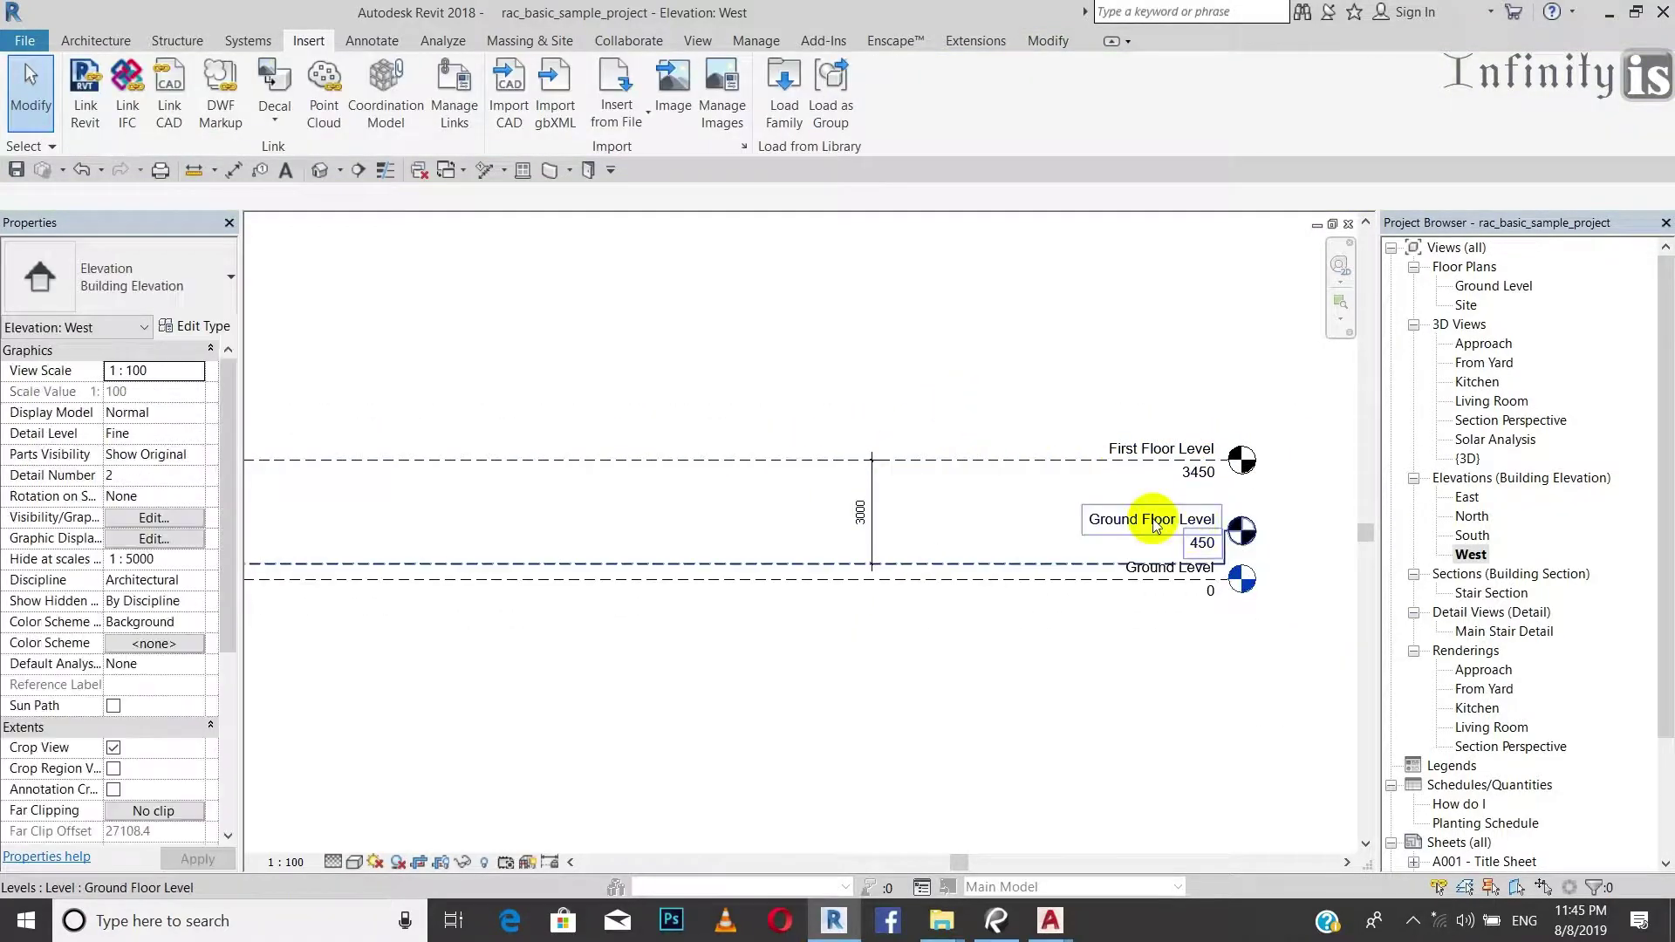
# Copy the First Floor Level line 3000 mm vertically upward.
pyautogui.click(901, 460)
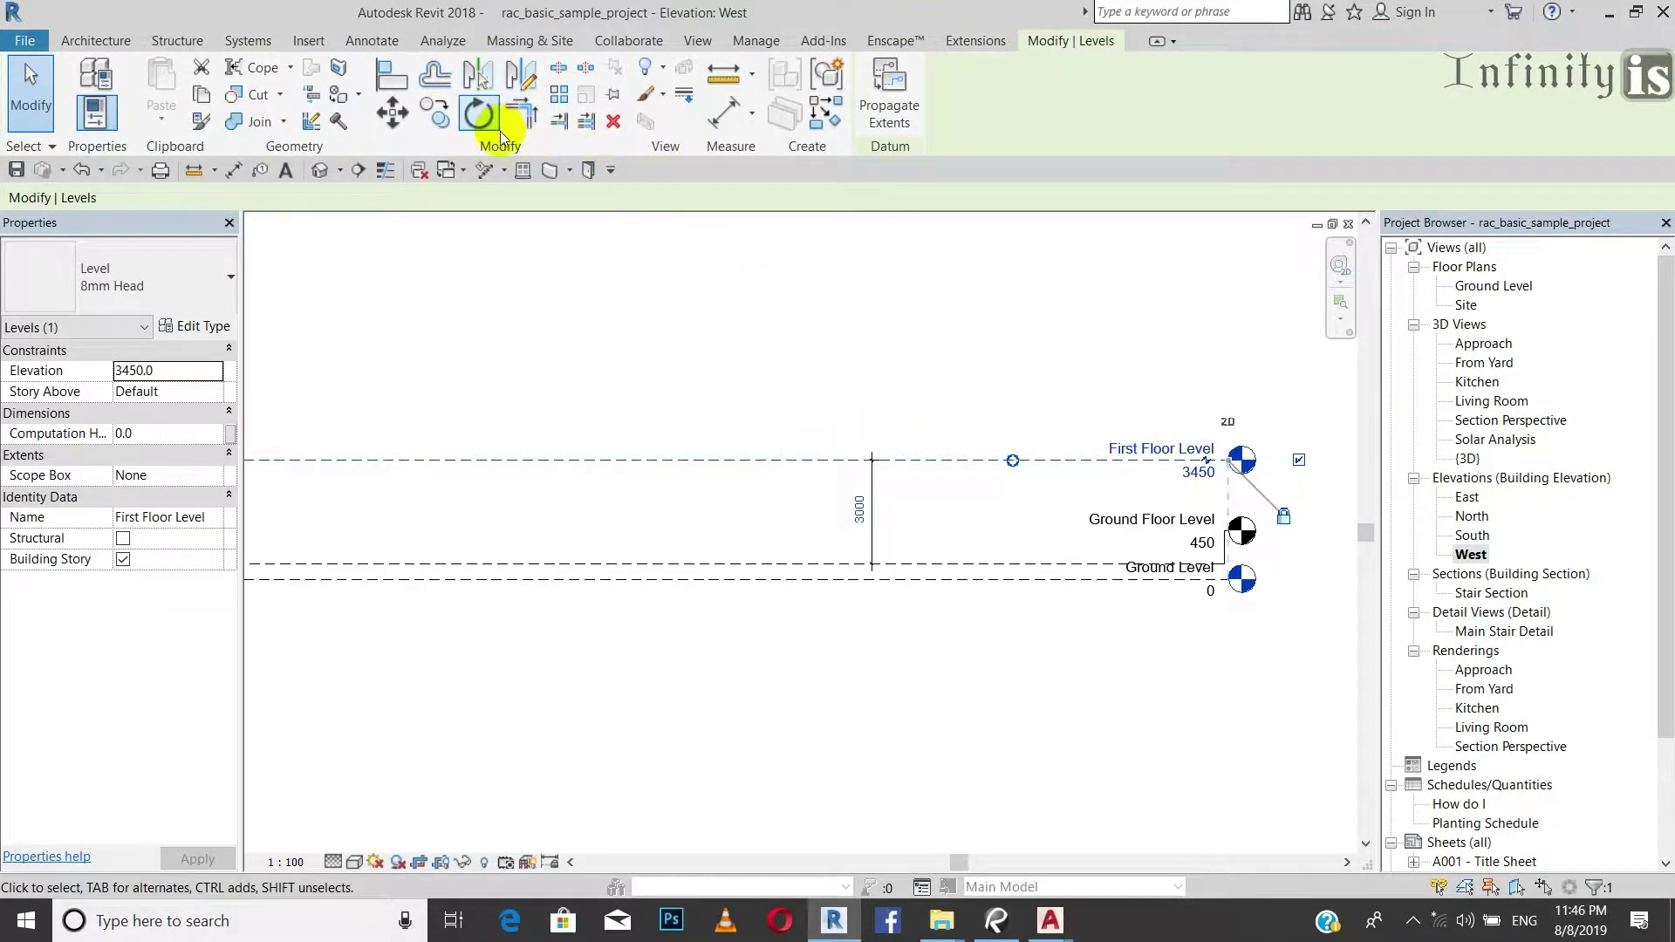
pyautogui.scroll(2, 749, 480)
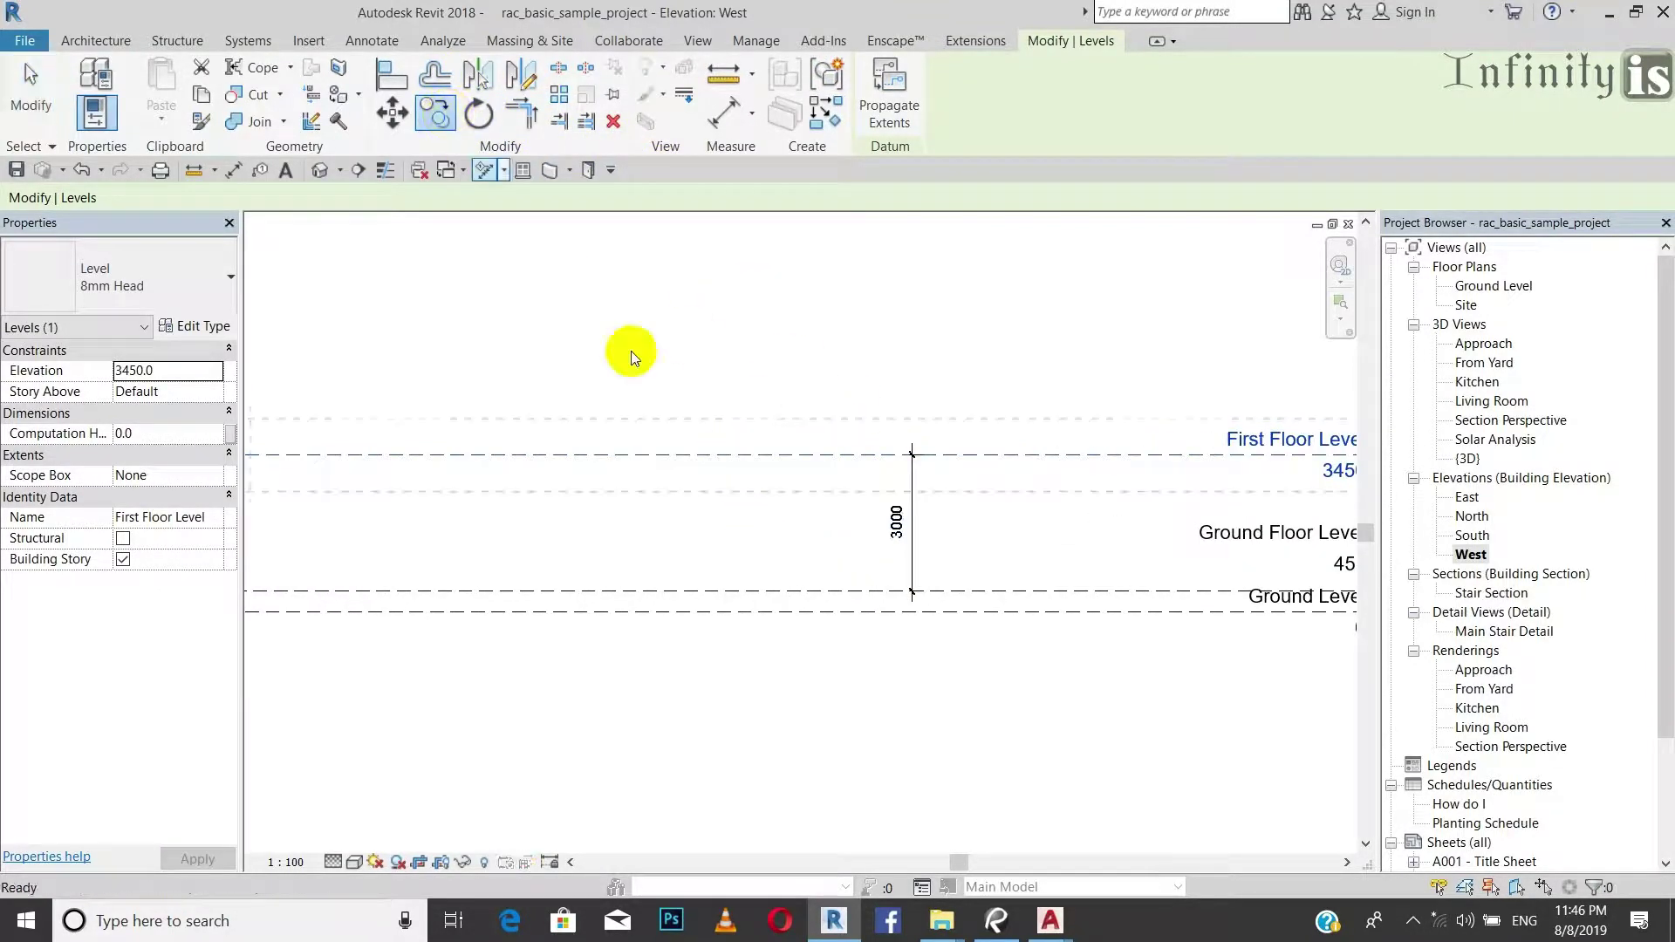
pyautogui.click(719, 455)
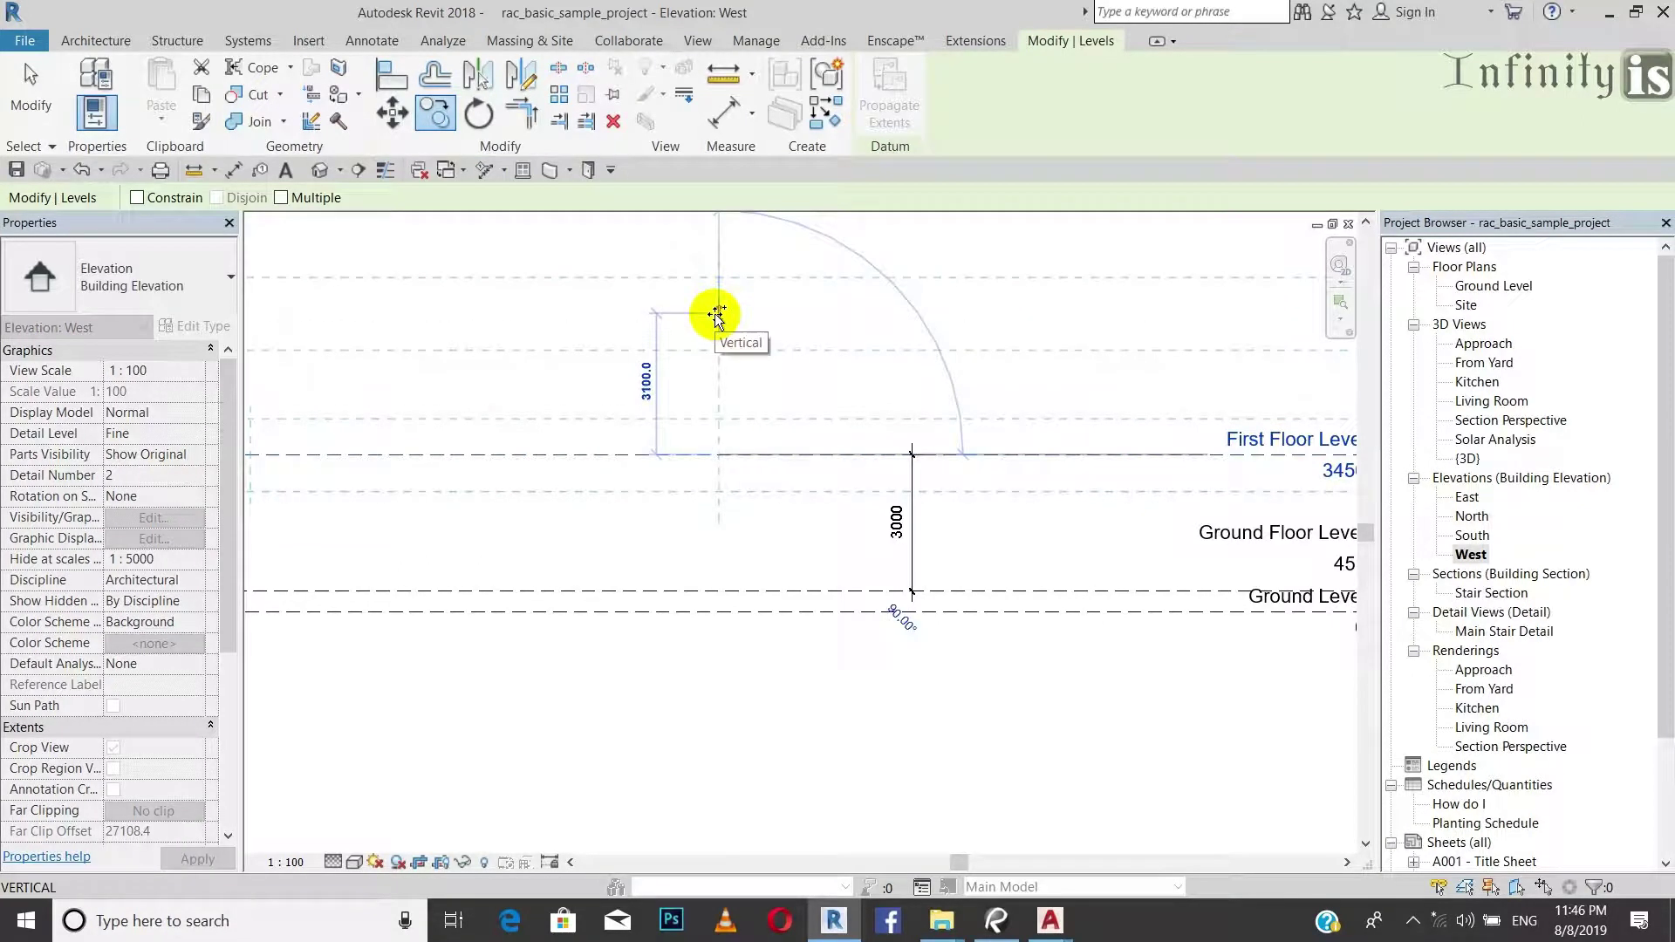
pyautogui.write('3000')
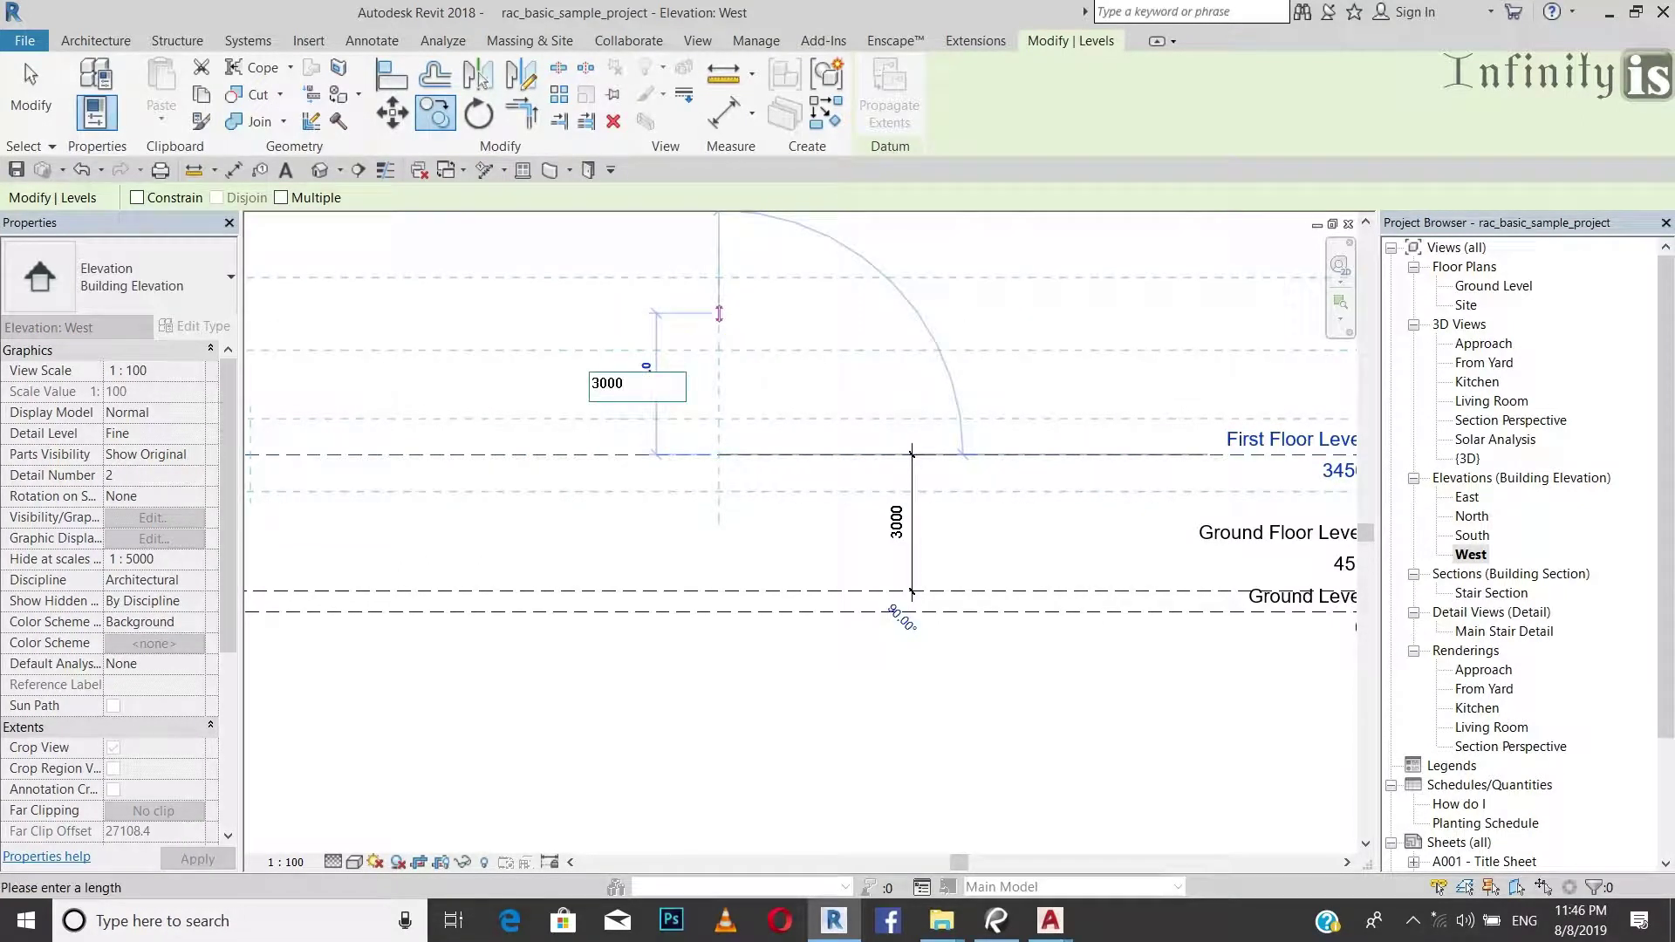
pyautogui.press('Return')
pyautogui.scroll(-2, 716, 318)
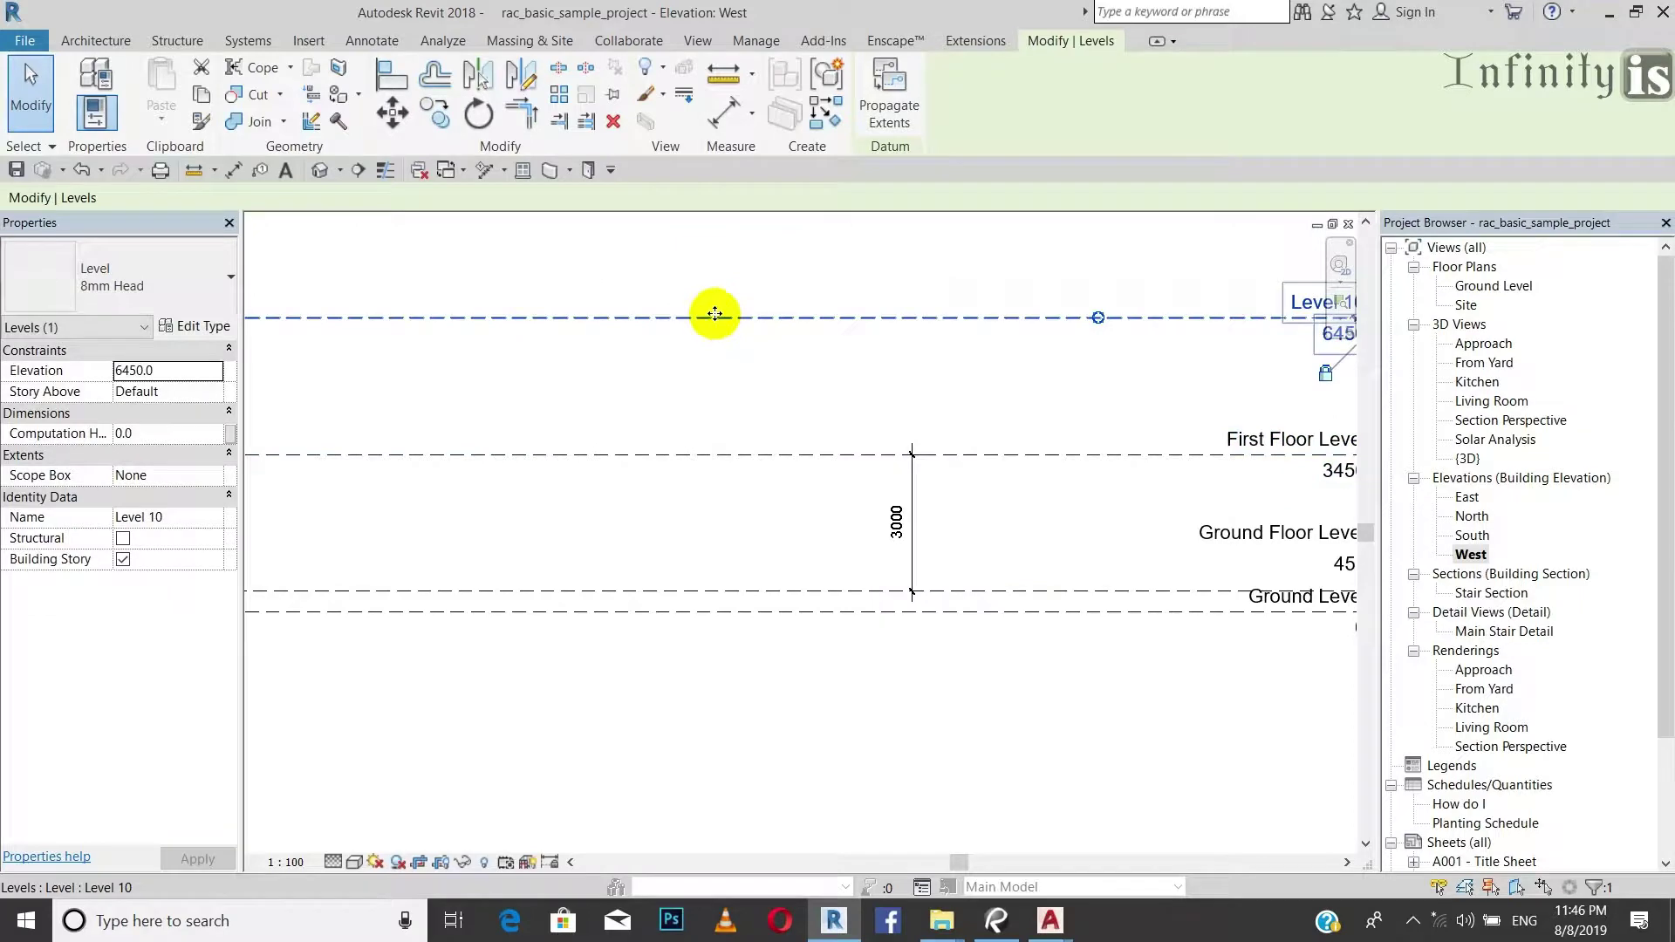
pyautogui.click(720, 335)
# Rename the copied level at 6450 to Roof Level.
pyautogui.scroll(4, 1049, 316)
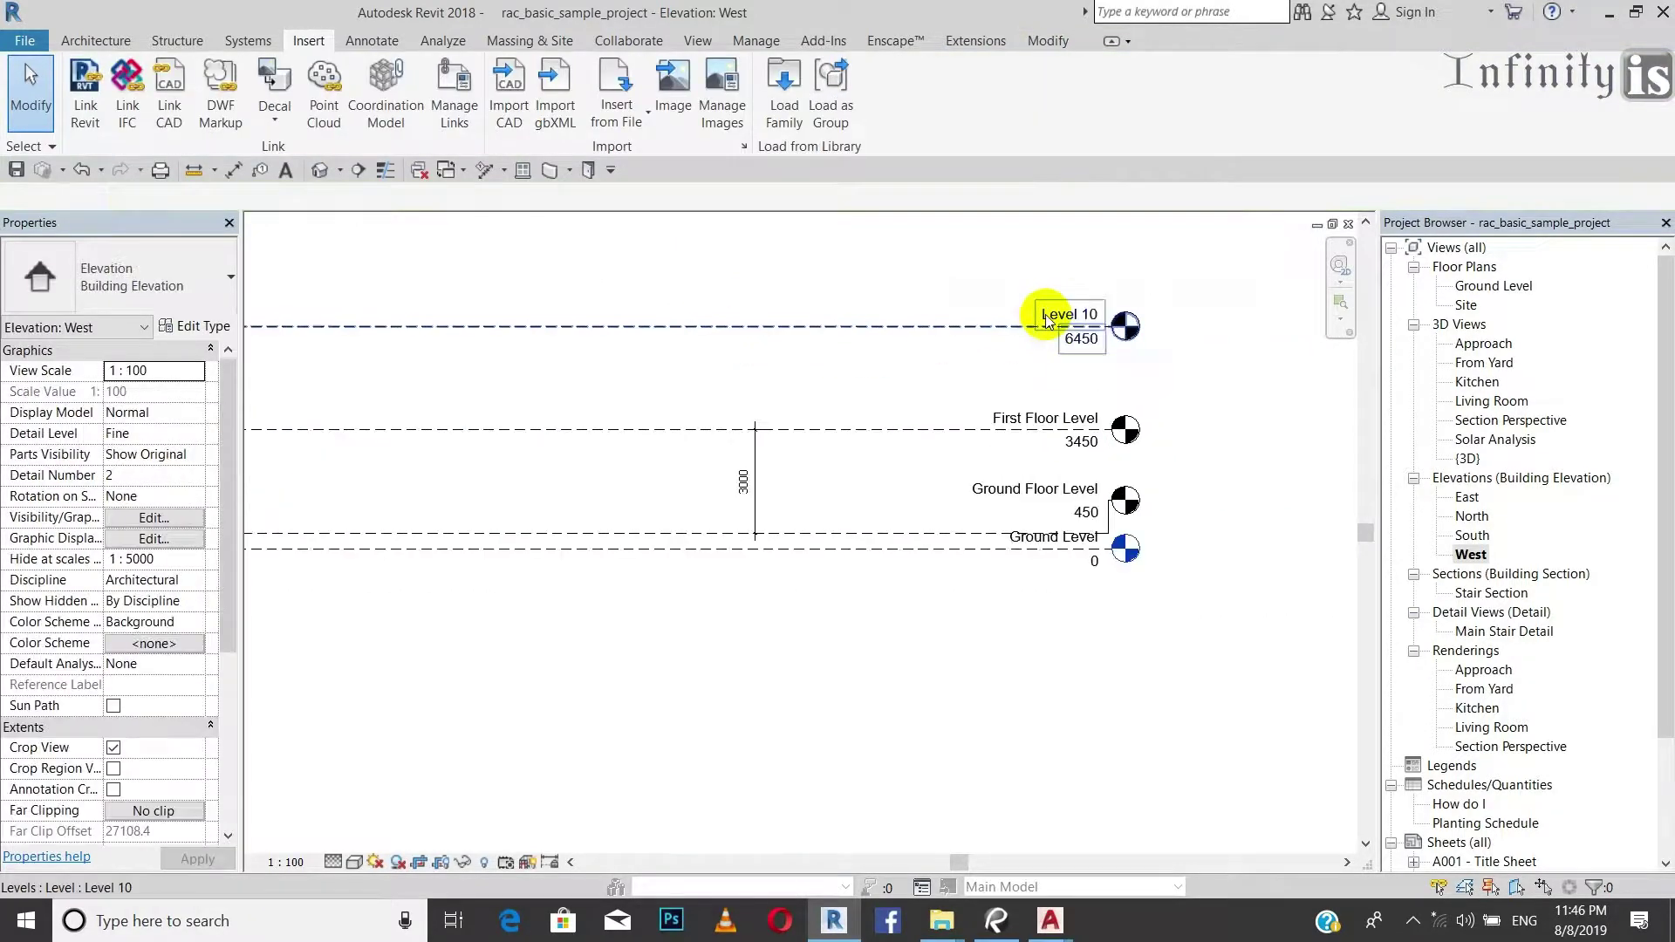
pyautogui.doubleClick(1064, 311)
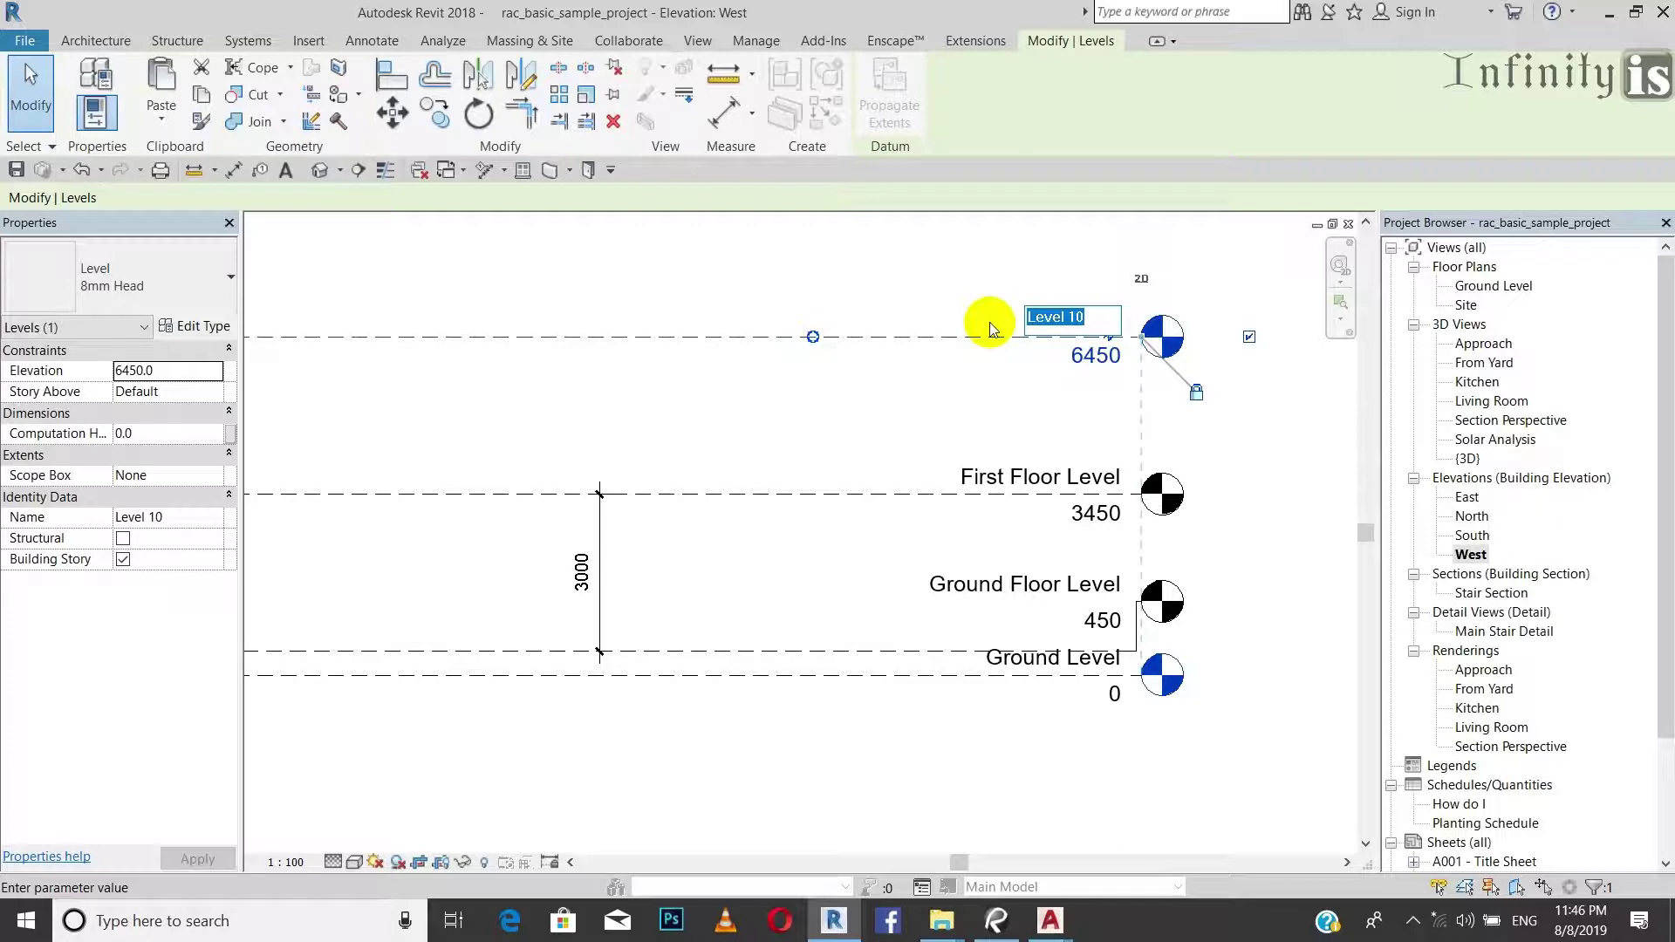
pyautogui.write('Roof')
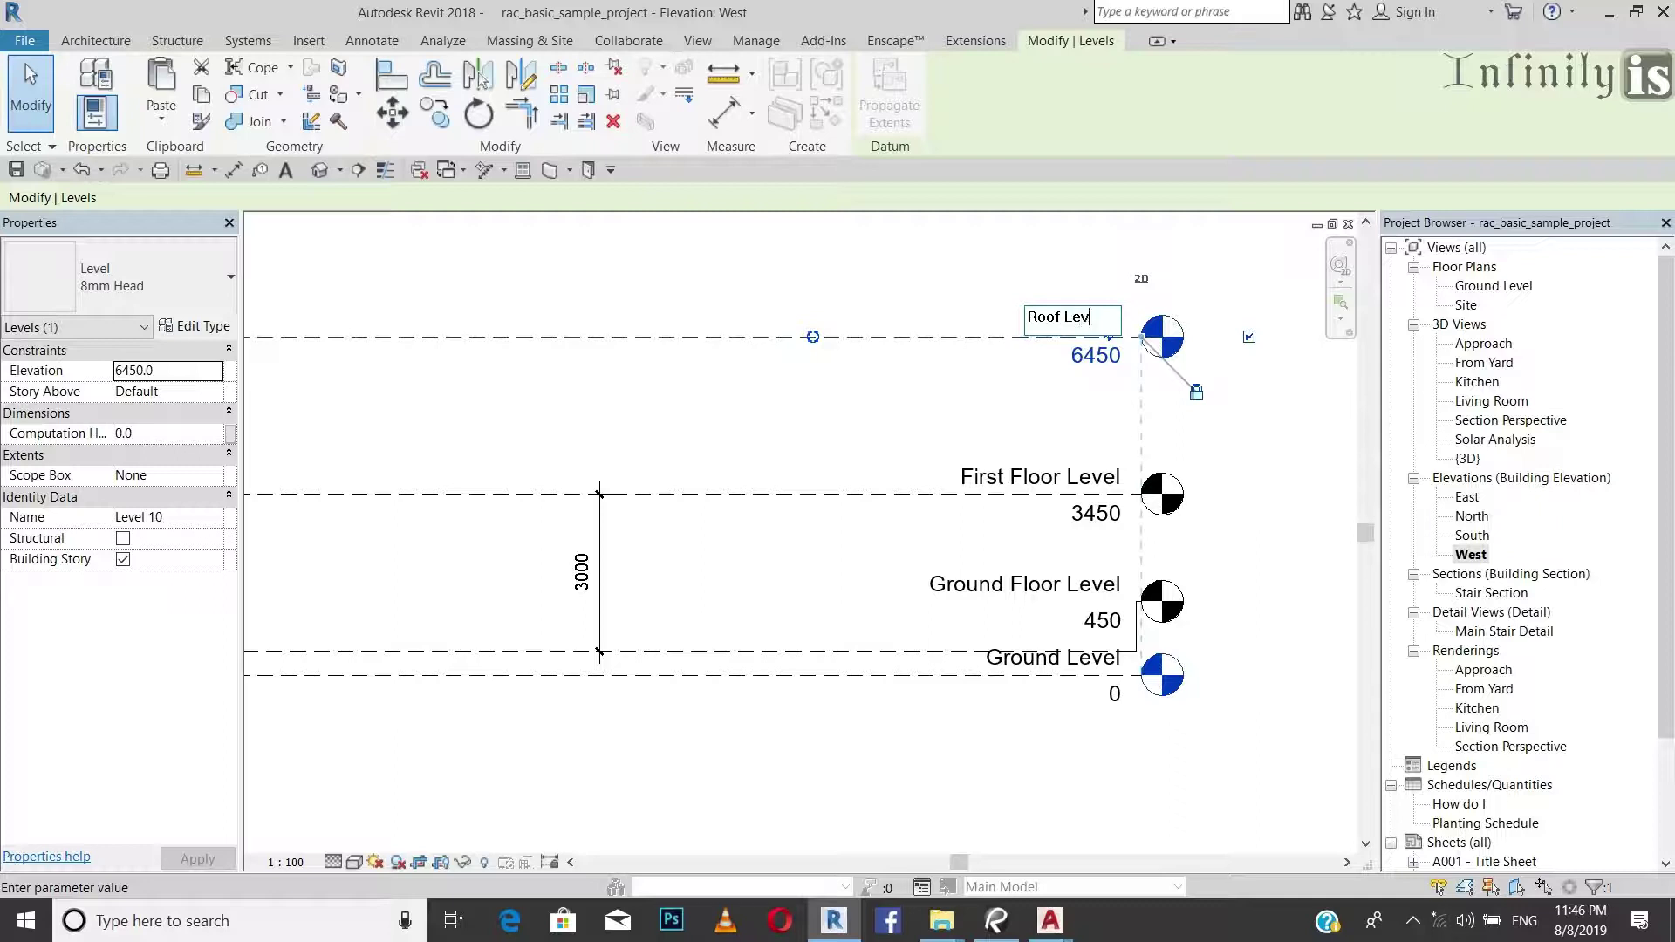
pyautogui.scroll(-2, 955, 347)
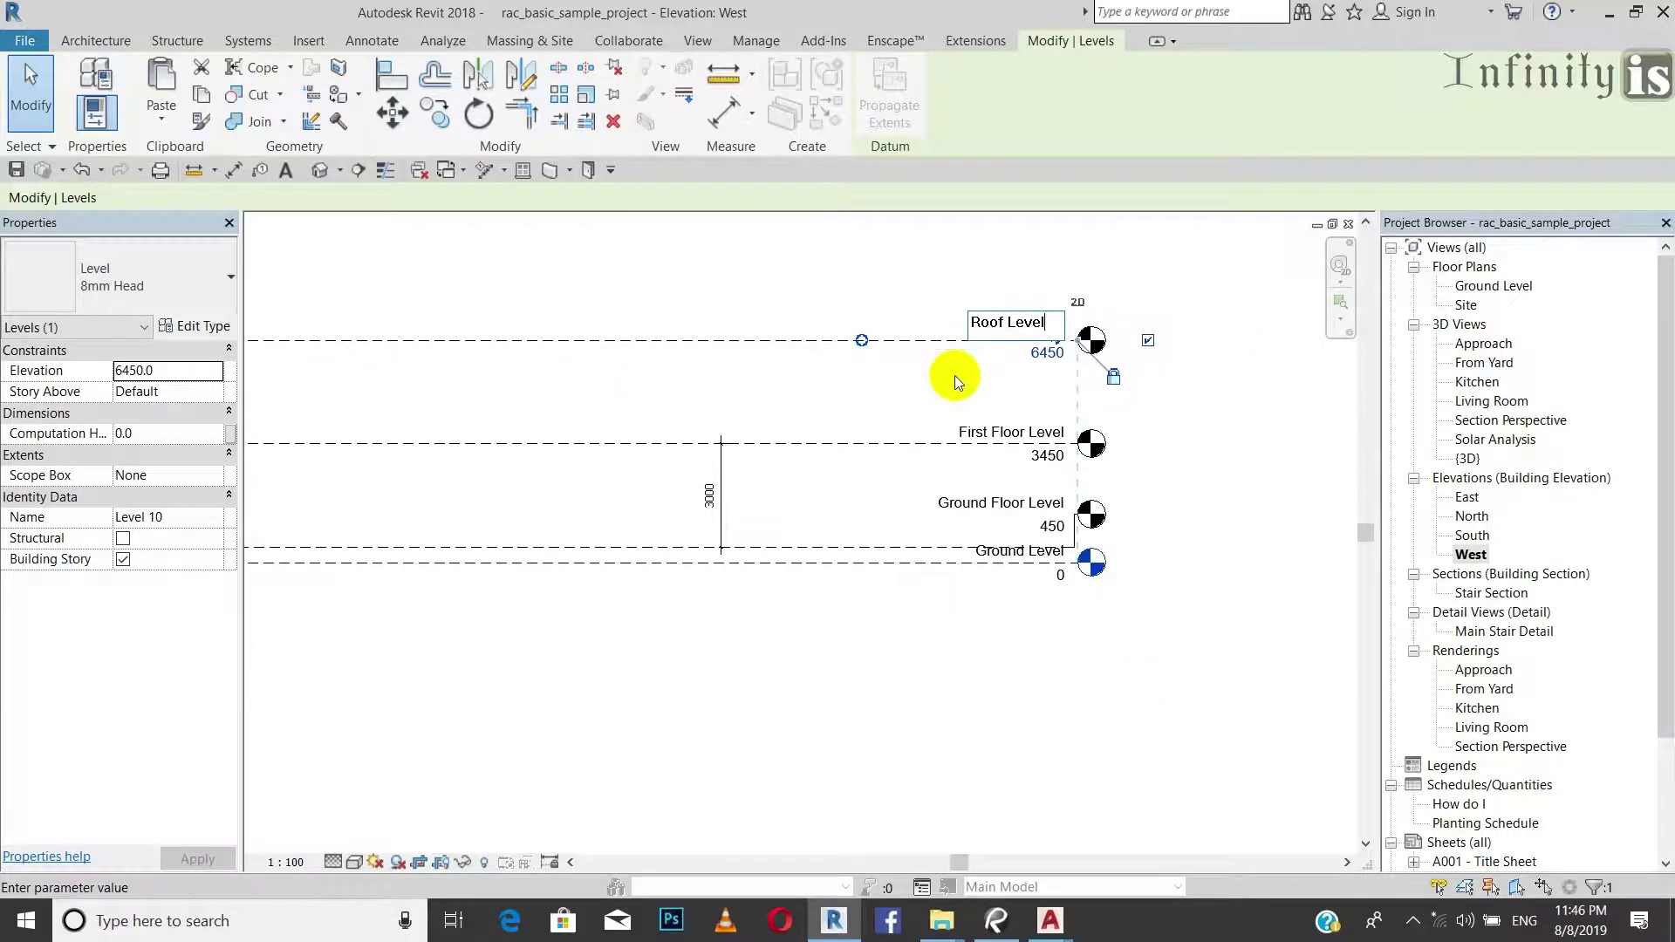
pyautogui.press('Return')
pyautogui.click(670, 432)
pyautogui.click(738, 508)
pyautogui.press('BackSpace')
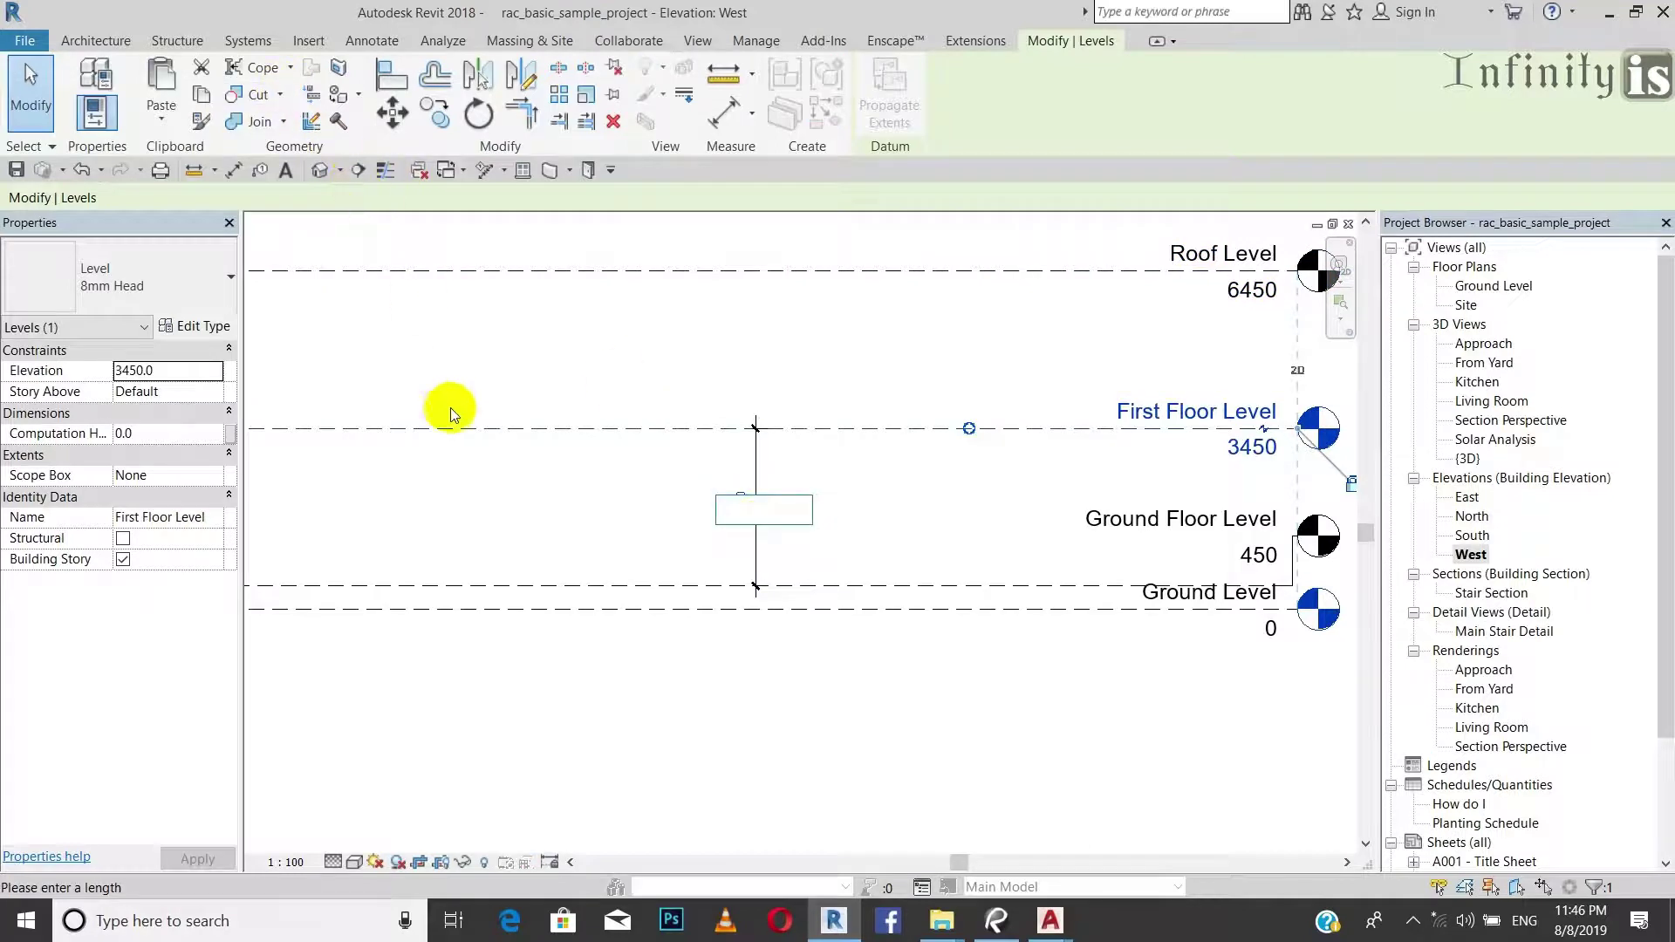
pyautogui.click(553, 519)
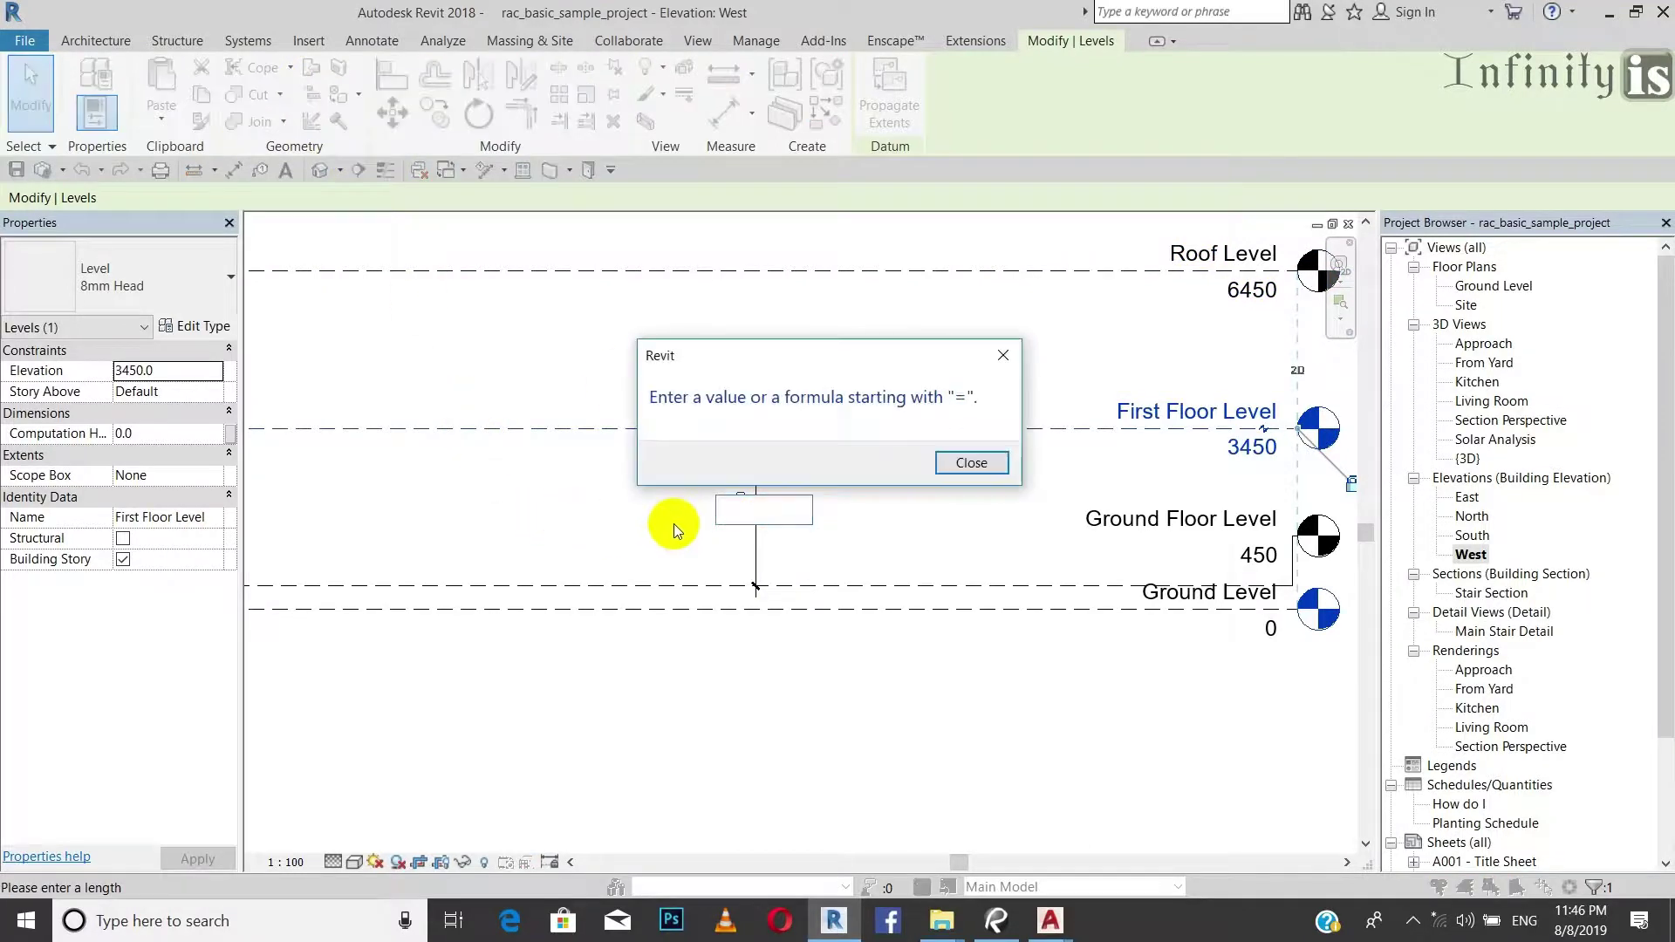
pyautogui.click(1005, 360)
pyautogui.click(768, 450)
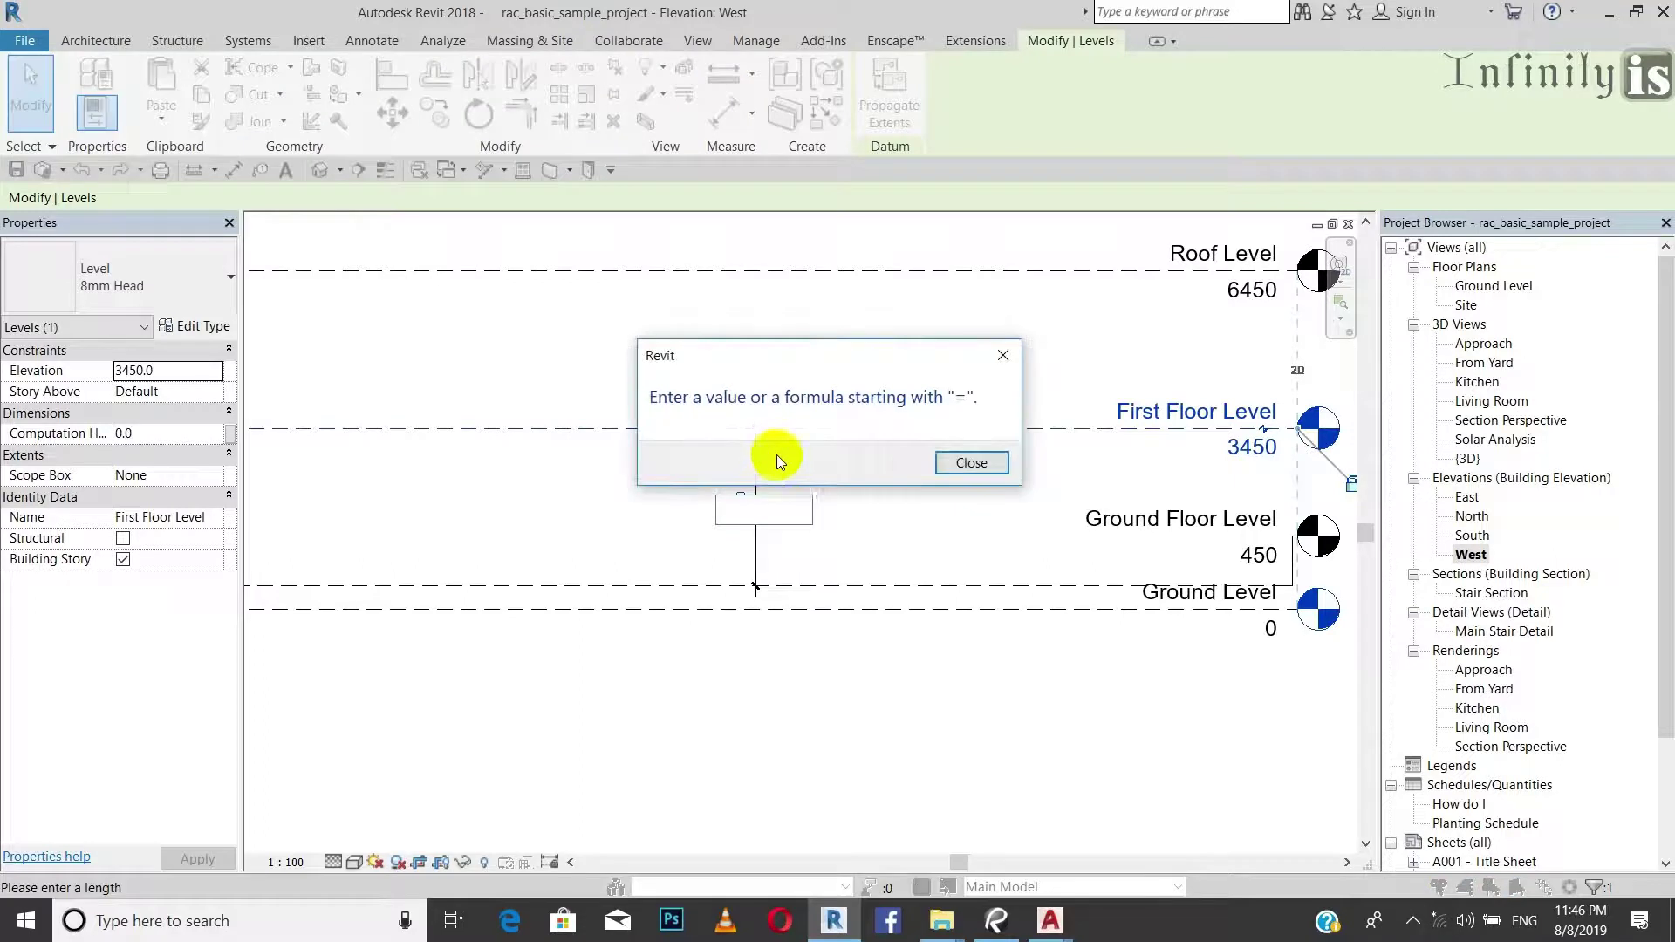
pyautogui.click(961, 462)
pyautogui.click(668, 537)
pyautogui.click(946, 470)
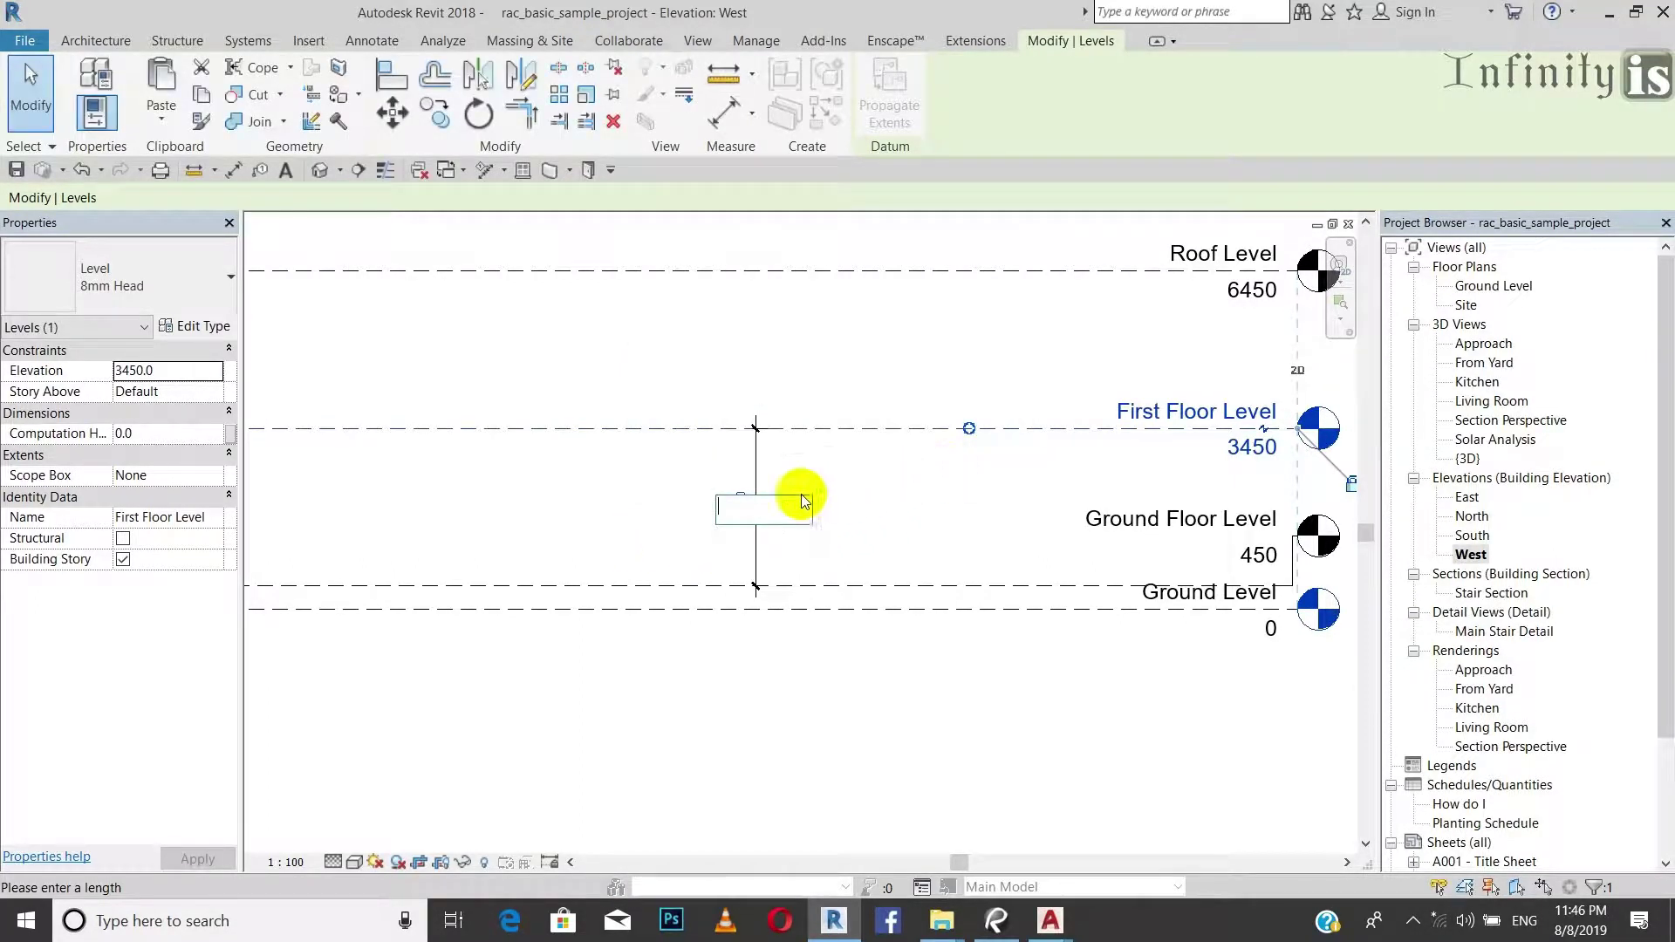
pyautogui.hotkey('ctrl', 'z')
pyautogui.hotkey('ctrl', 'z')
pyautogui.hotkey('ctrl', 'z')
pyautogui.click(664, 505)
pyautogui.click(803, 448)
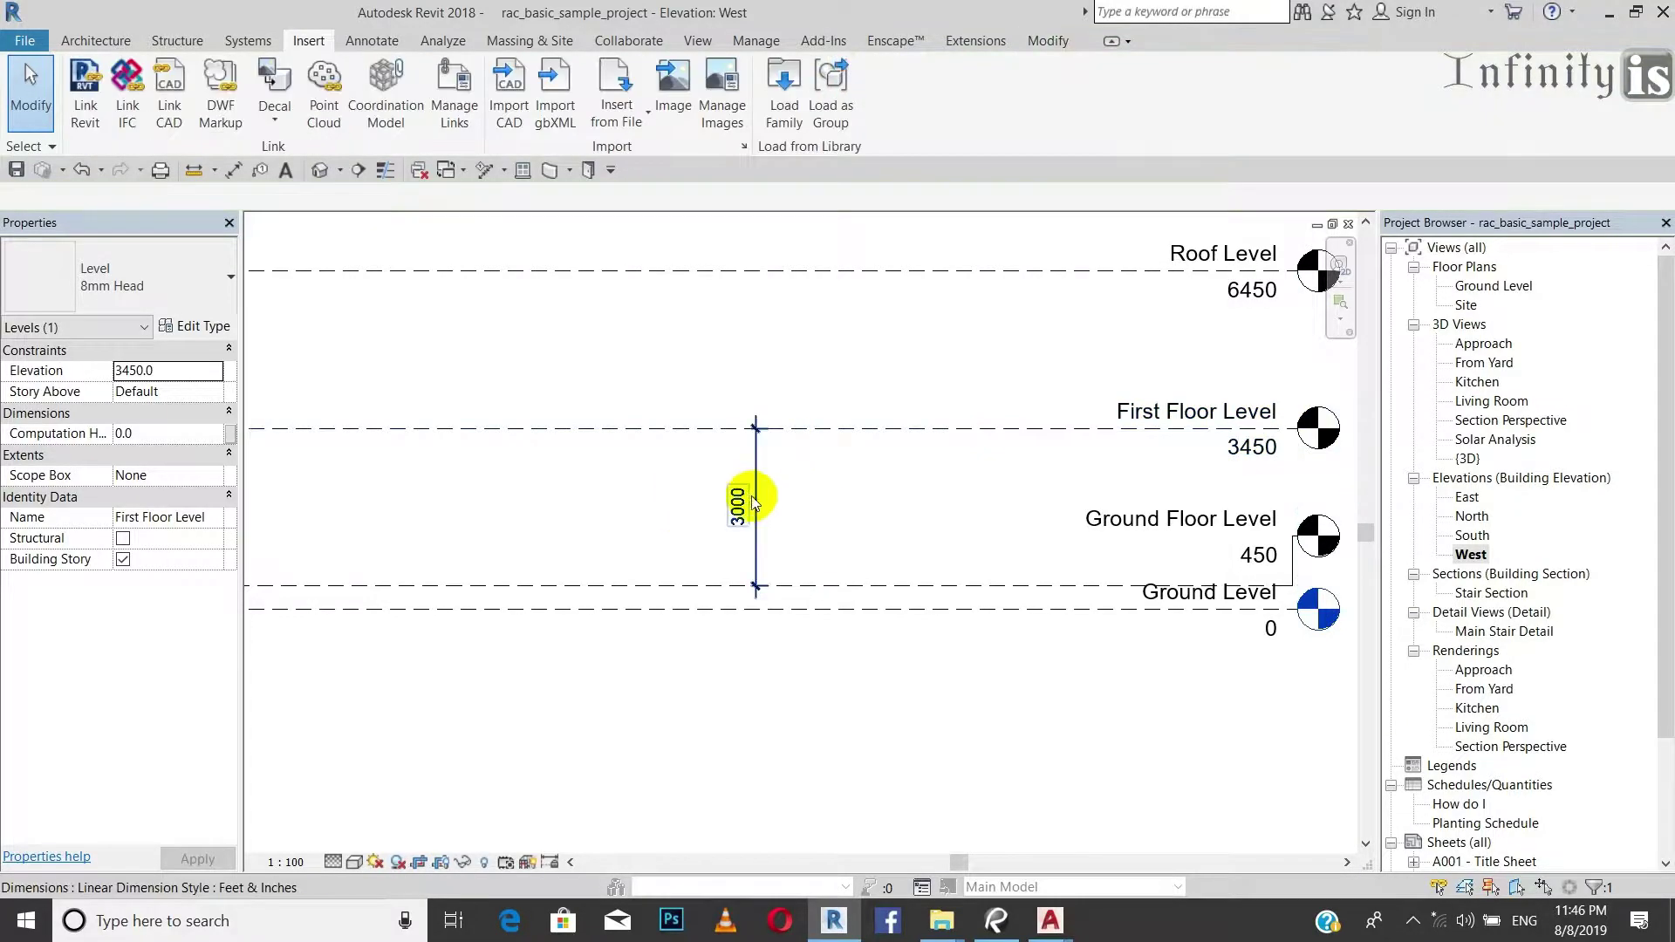
# Delete the 3000 mm dimension between Ground Floor Level and First Floor Level.
pyautogui.click(746, 496)
pyautogui.press('Delete')
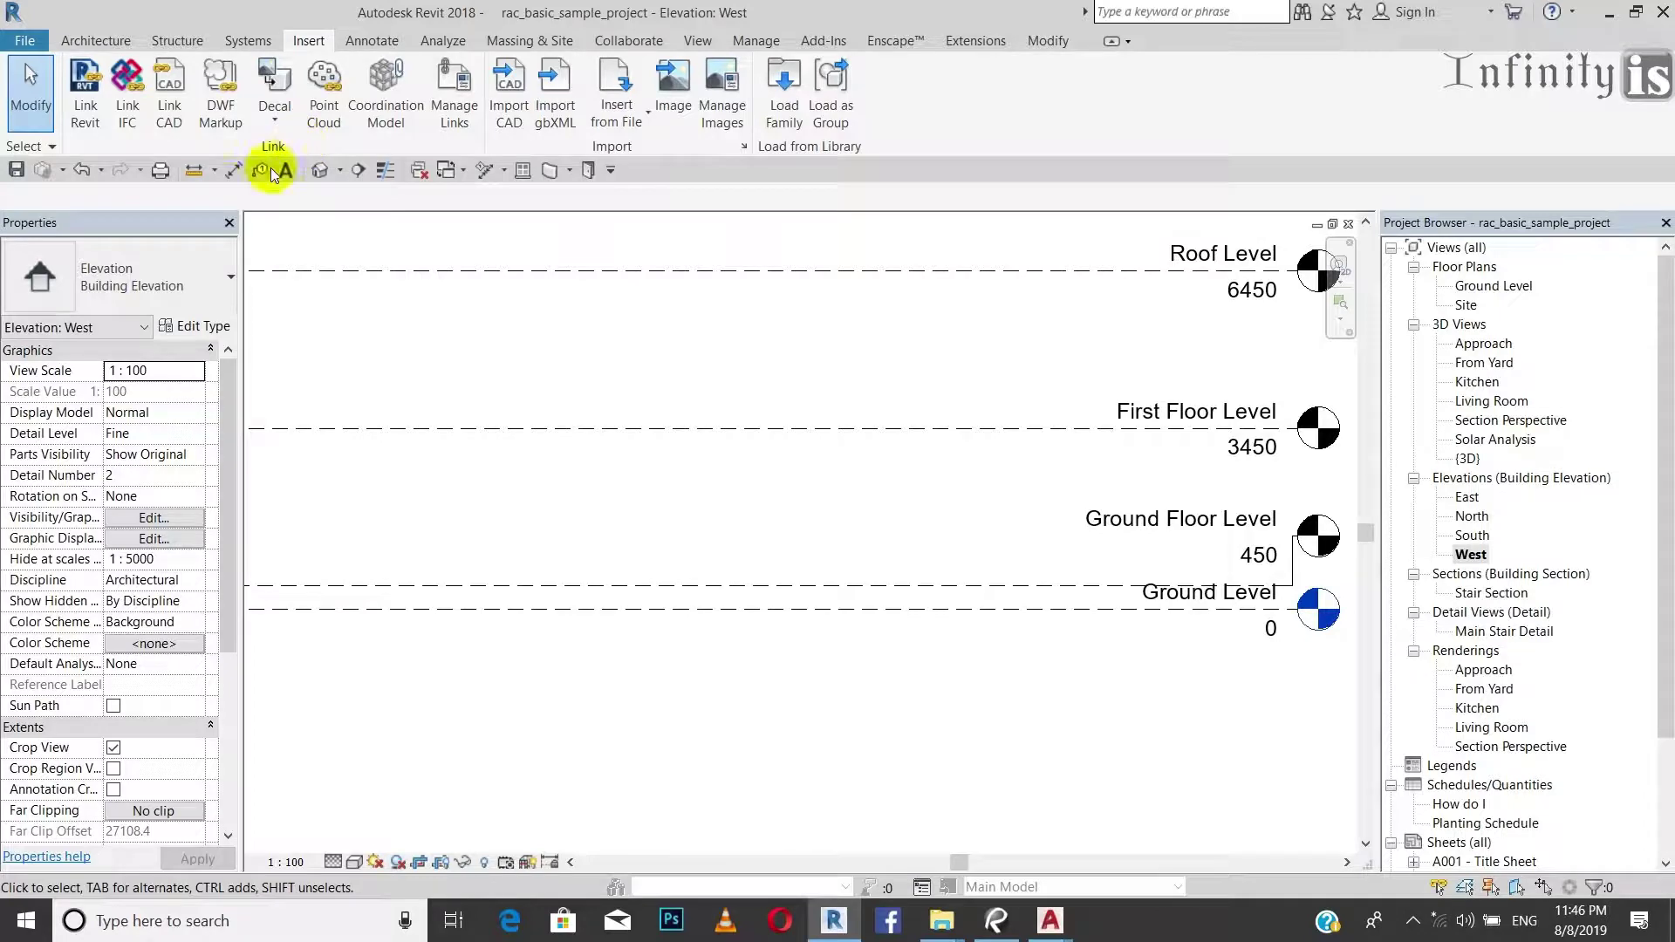
# Place a continuous aligned dimension string across Ground Level, Ground Floor Level, First Floor Level and Roof Level.
pyautogui.click(230, 177)
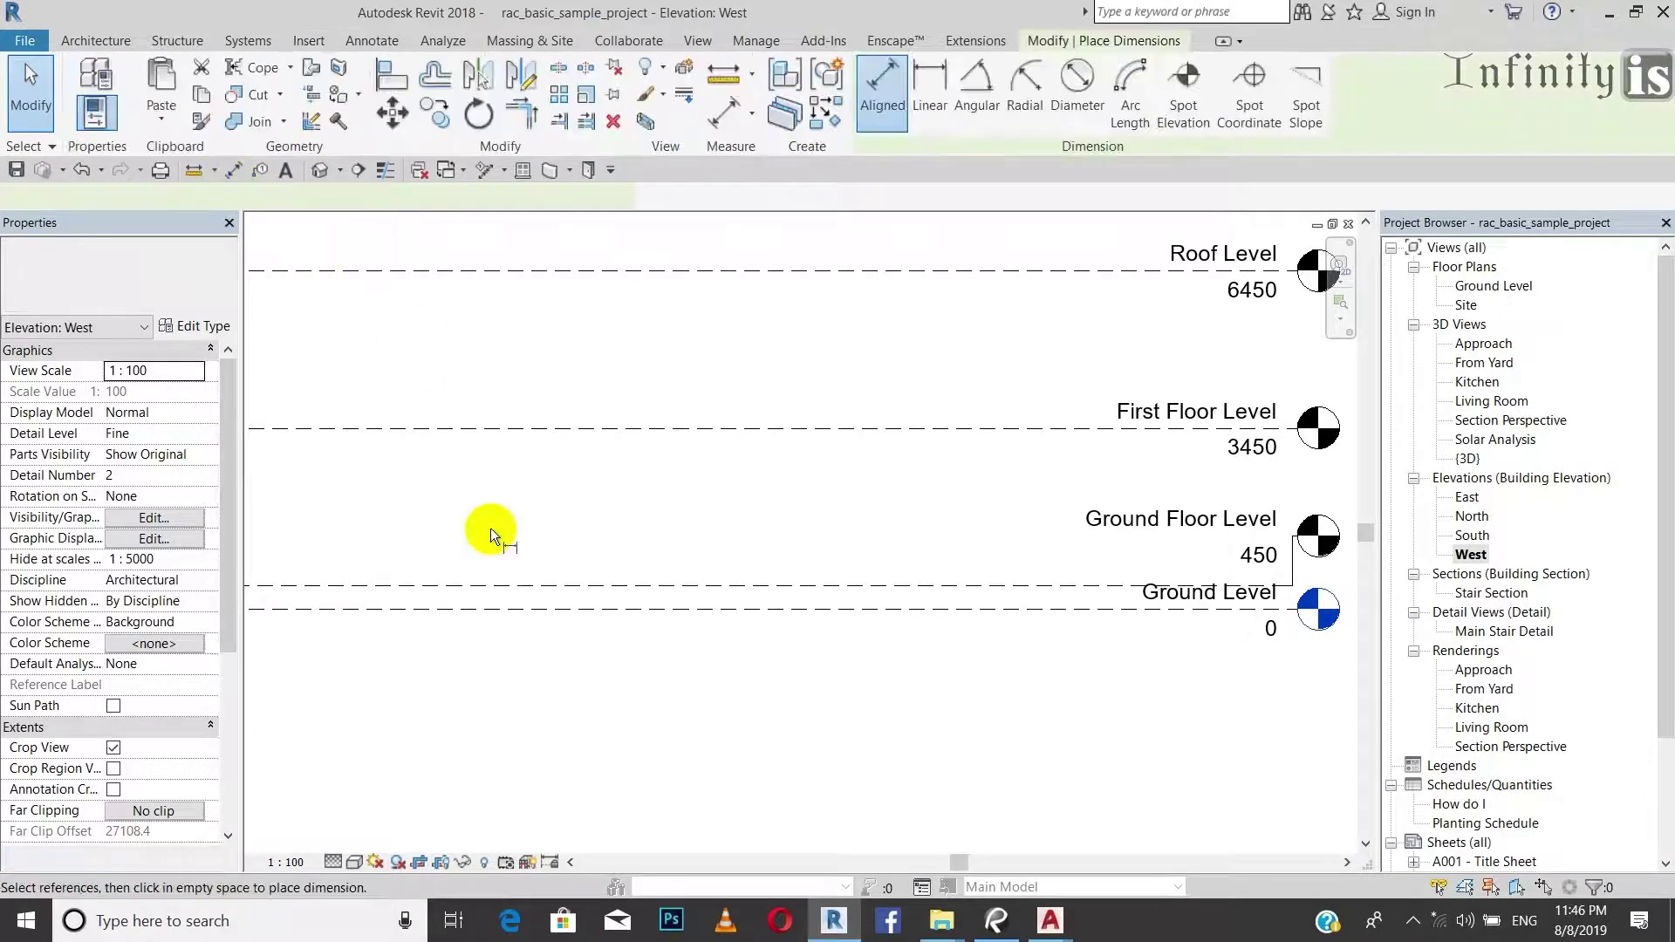
pyautogui.click(592, 582)
pyautogui.click(635, 430)
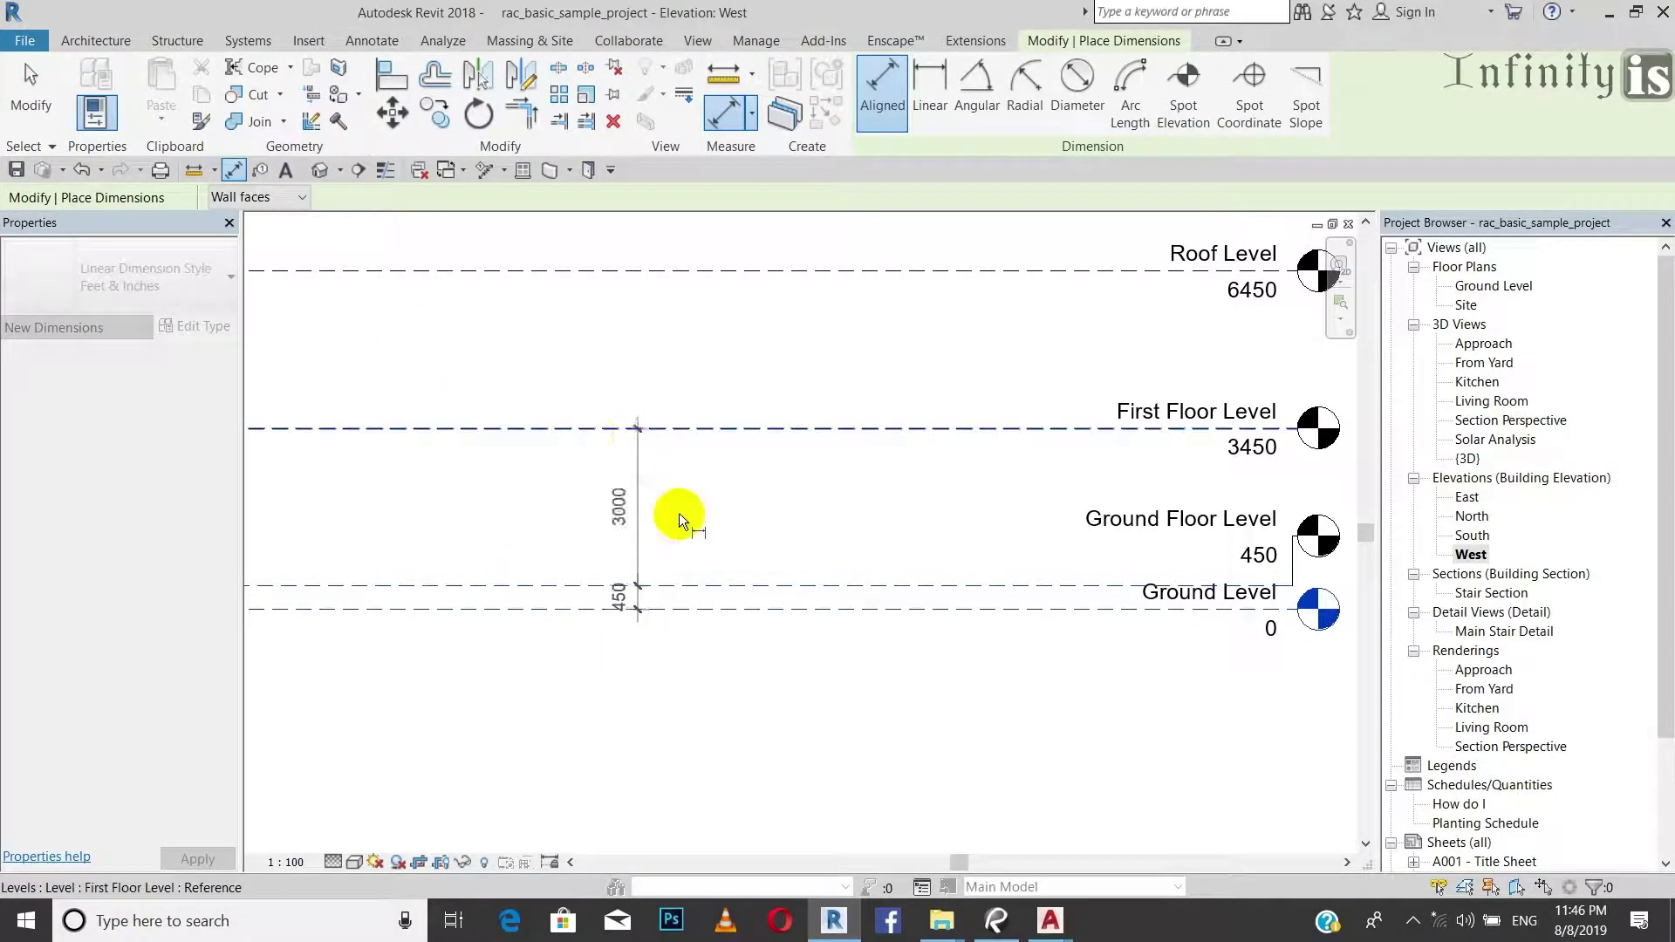
pyautogui.scroll(-2, 685, 523)
pyautogui.click(692, 380)
pyautogui.scroll(2, 711, 392)
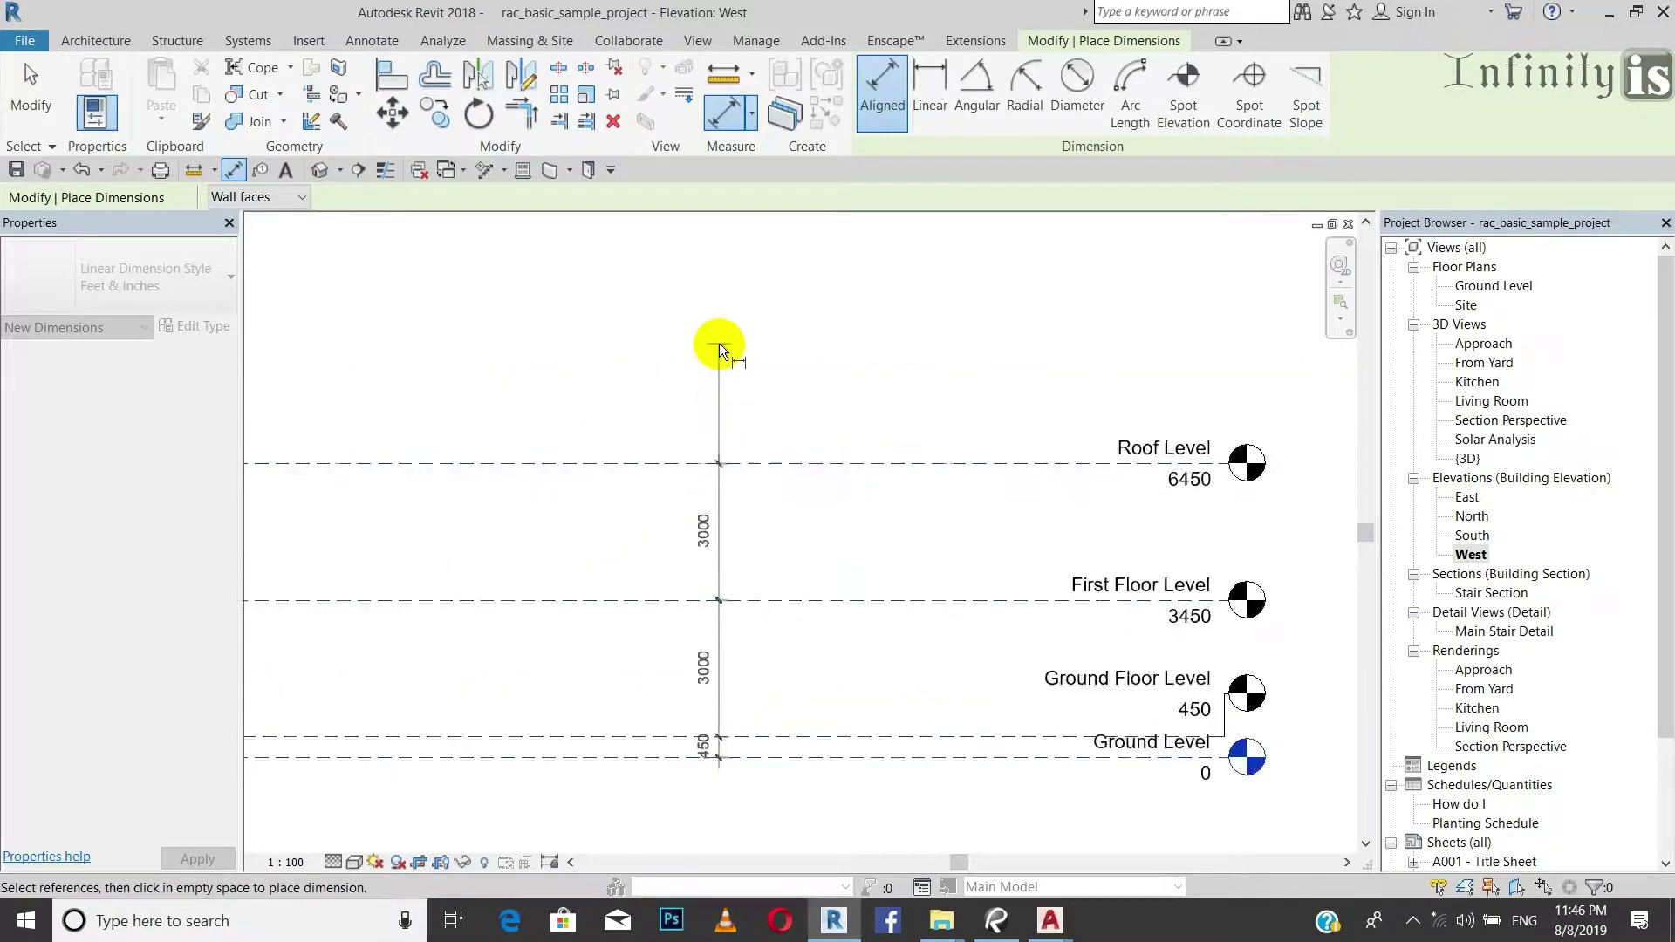
pyautogui.click(719, 344)
pyautogui.press('Escape')
pyautogui.press('Escape')
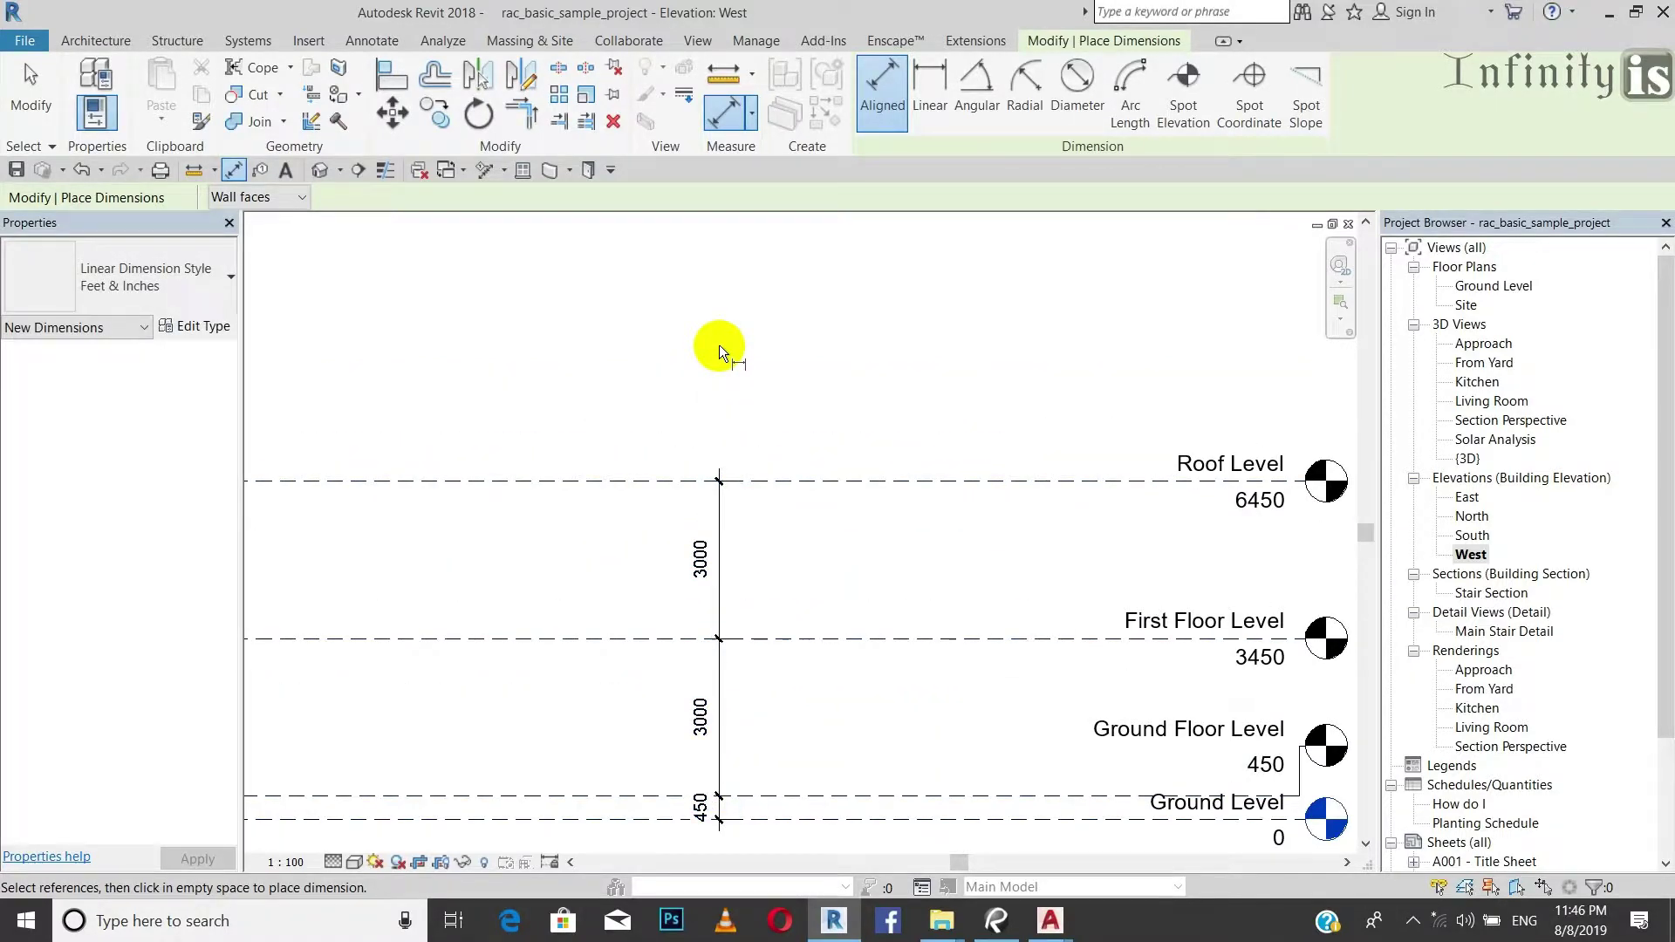
# Examine the dimension string and the spacing of the four levels in the West elevation.
pyautogui.scroll(-2, 719, 346)
pyautogui.scroll(3, 730, 528)
pyautogui.scroll(-2, 722, 501)
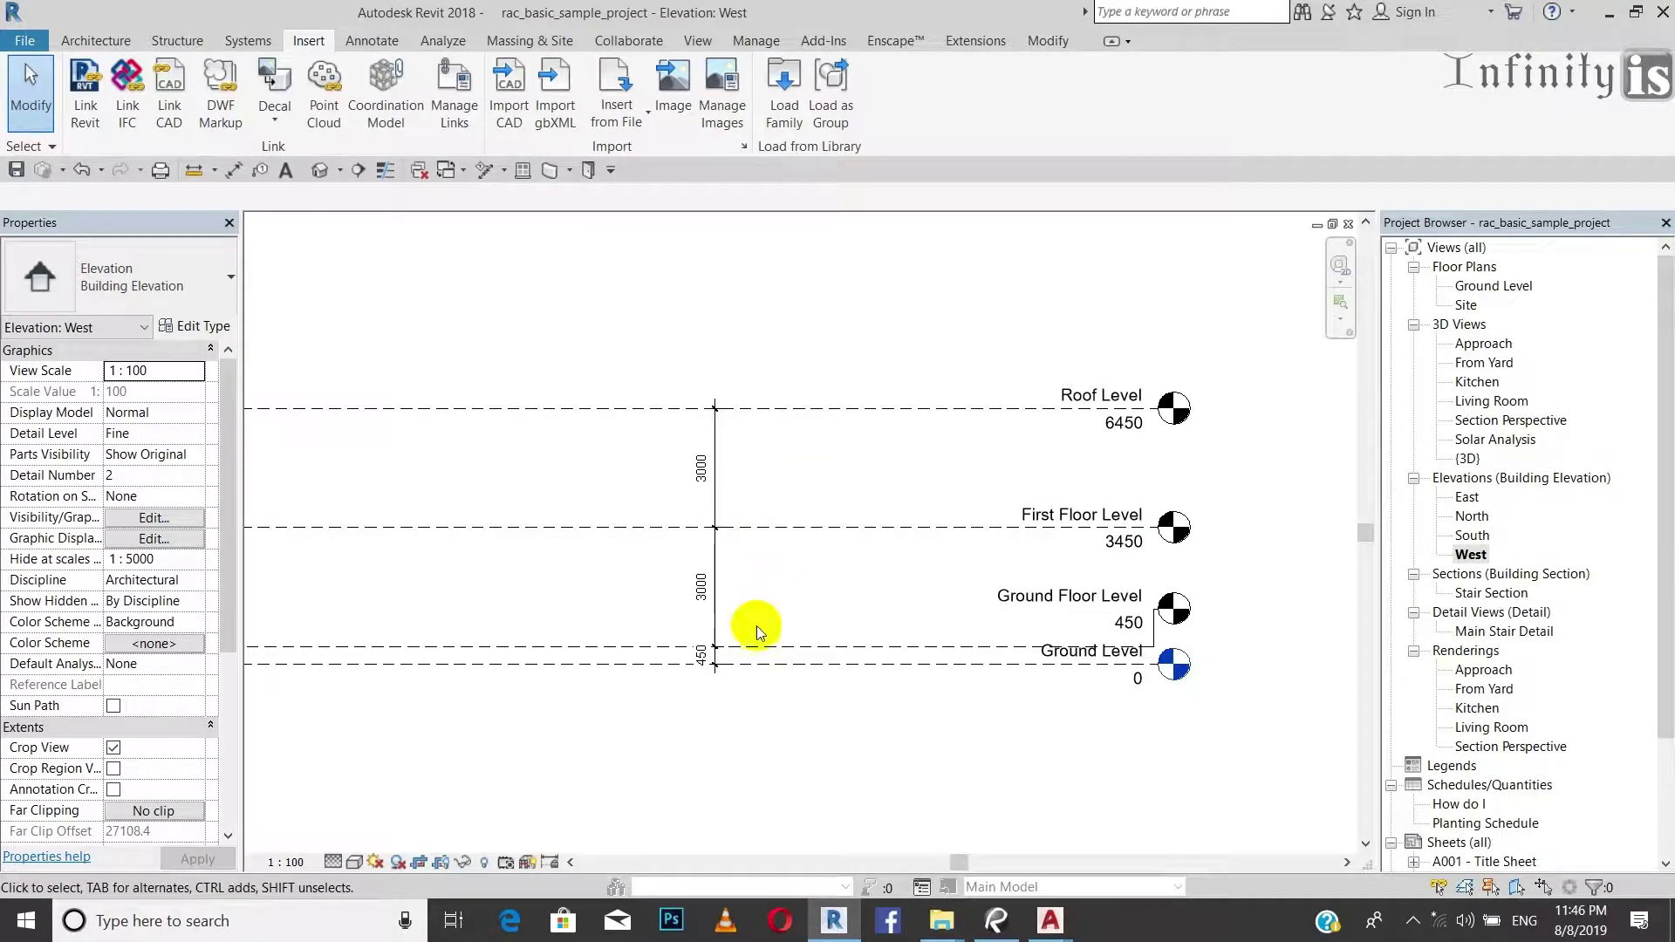
pyautogui.scroll(1, 755, 625)
pyautogui.scroll(-2, 740, 541)
pyautogui.scroll(2, 768, 522)
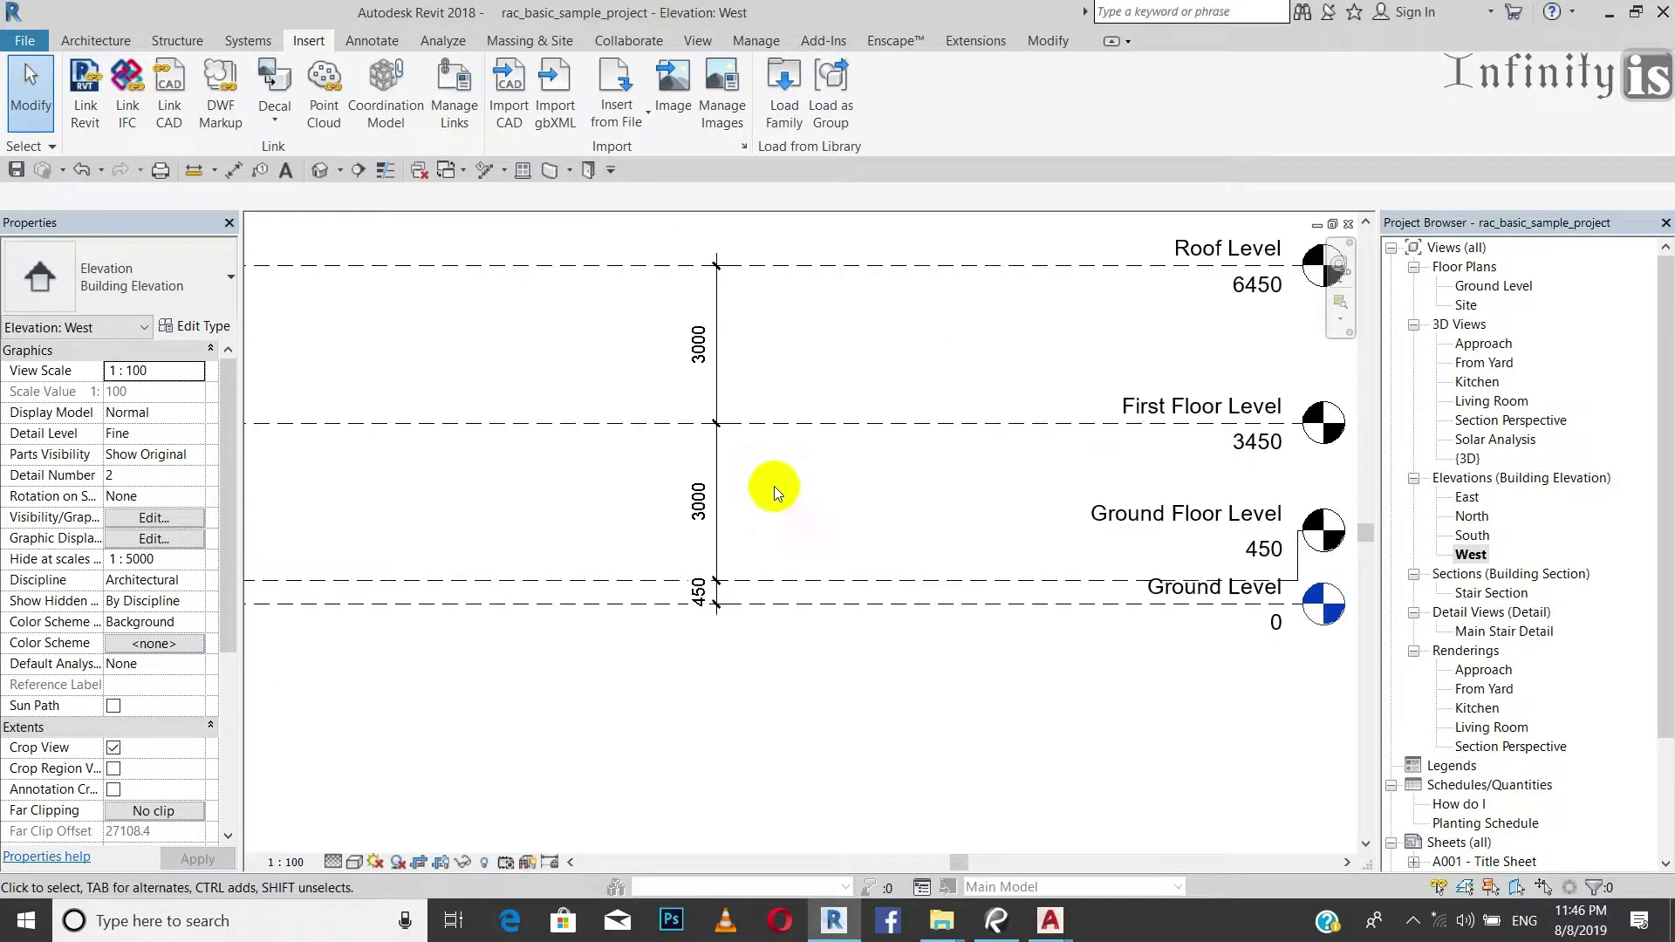
pyautogui.scroll(-3, 692, 498)
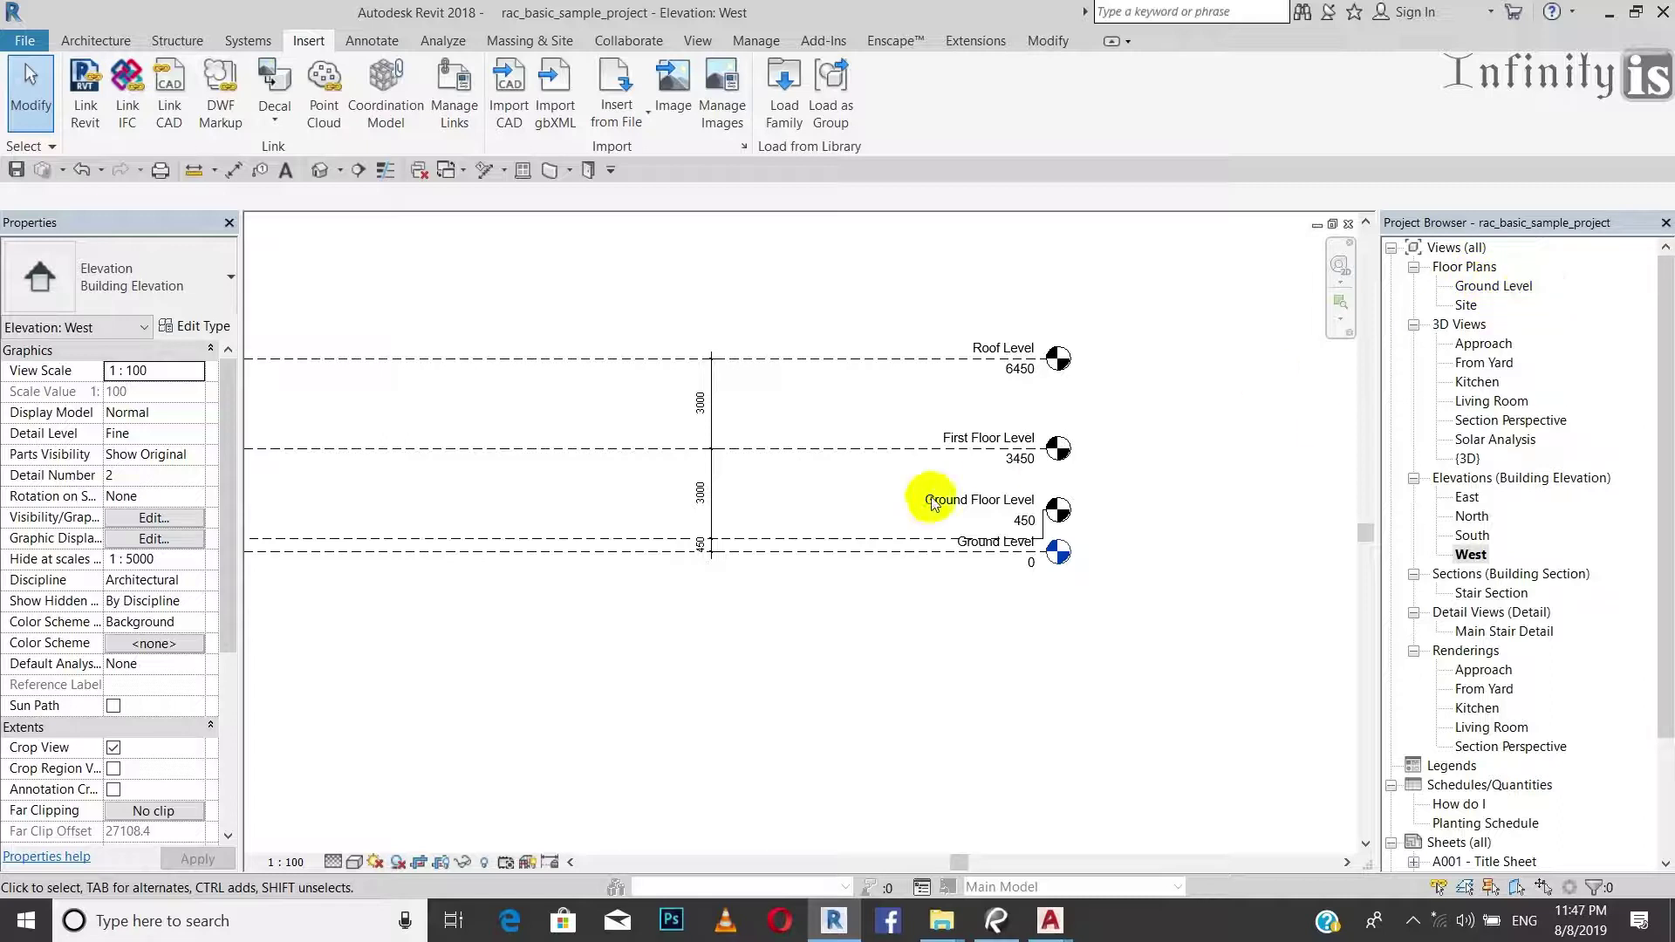
pyautogui.scroll(2, 982, 544)
pyautogui.scroll(-2, 1029, 421)
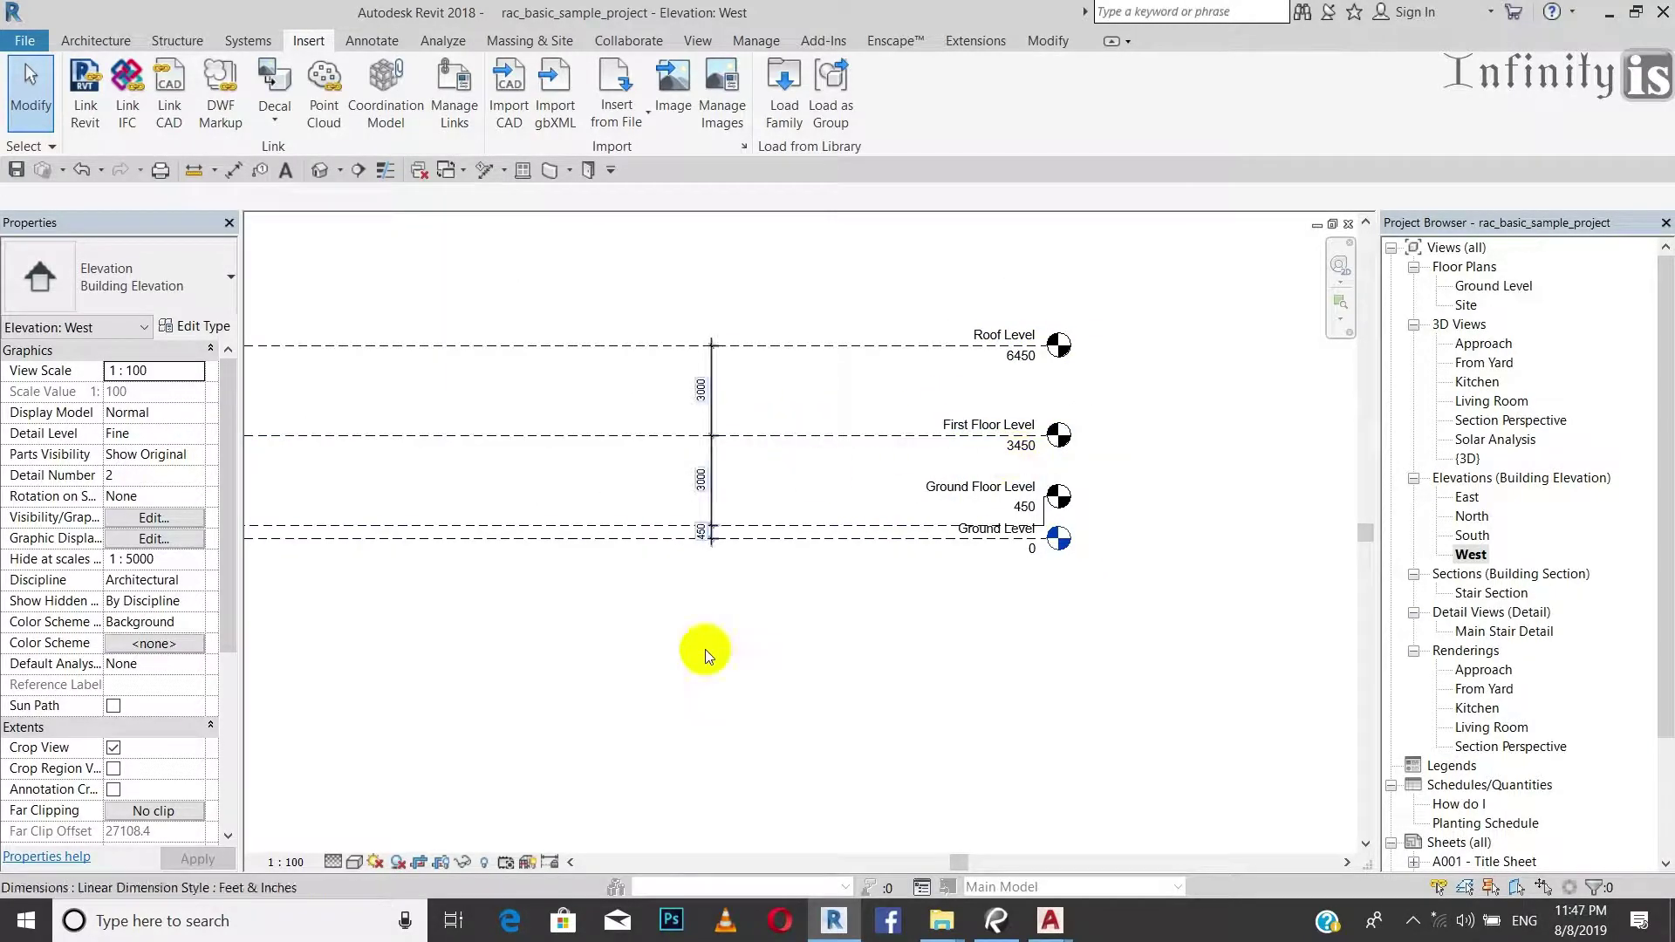
pyautogui.moveTo(778, 463); pyautogui.dragTo(828, 521, button='middle')
pyautogui.moveTo(676, 298); pyautogui.dragTo(824, 681)
pyautogui.scroll(-3, 853, 565)
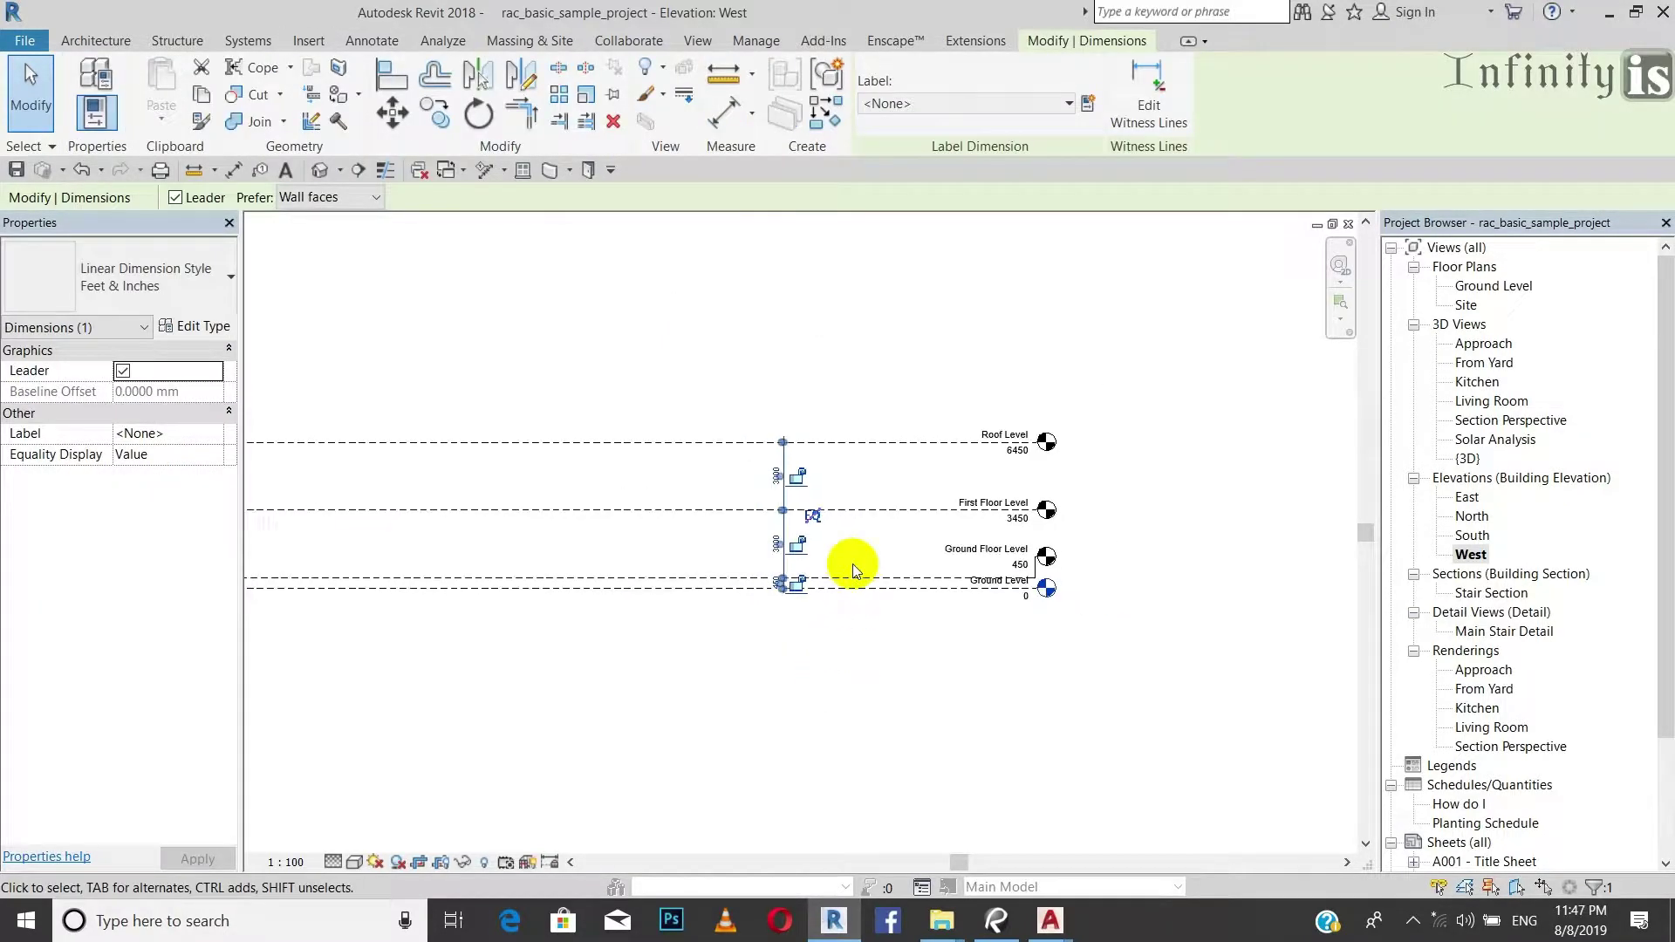
pyautogui.press('Escape')
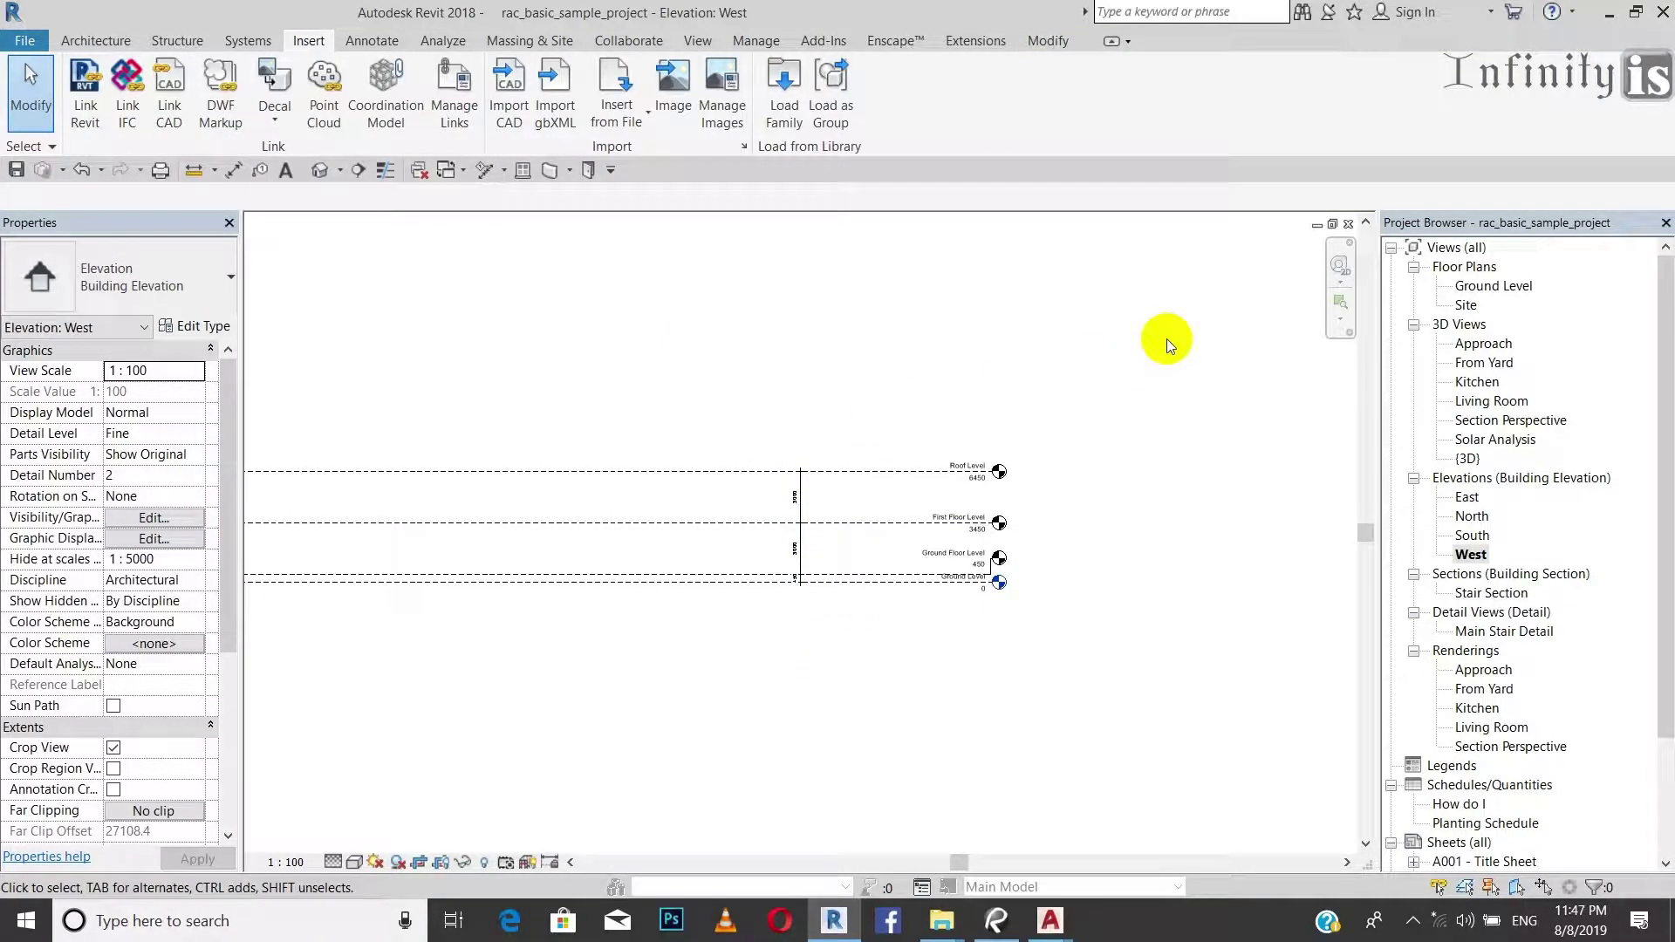
# Open the Ground Level plan and create floor plan views for First Floor Level, Ground Floor Level and Roof Level.
pyautogui.doubleClick(1494, 287)
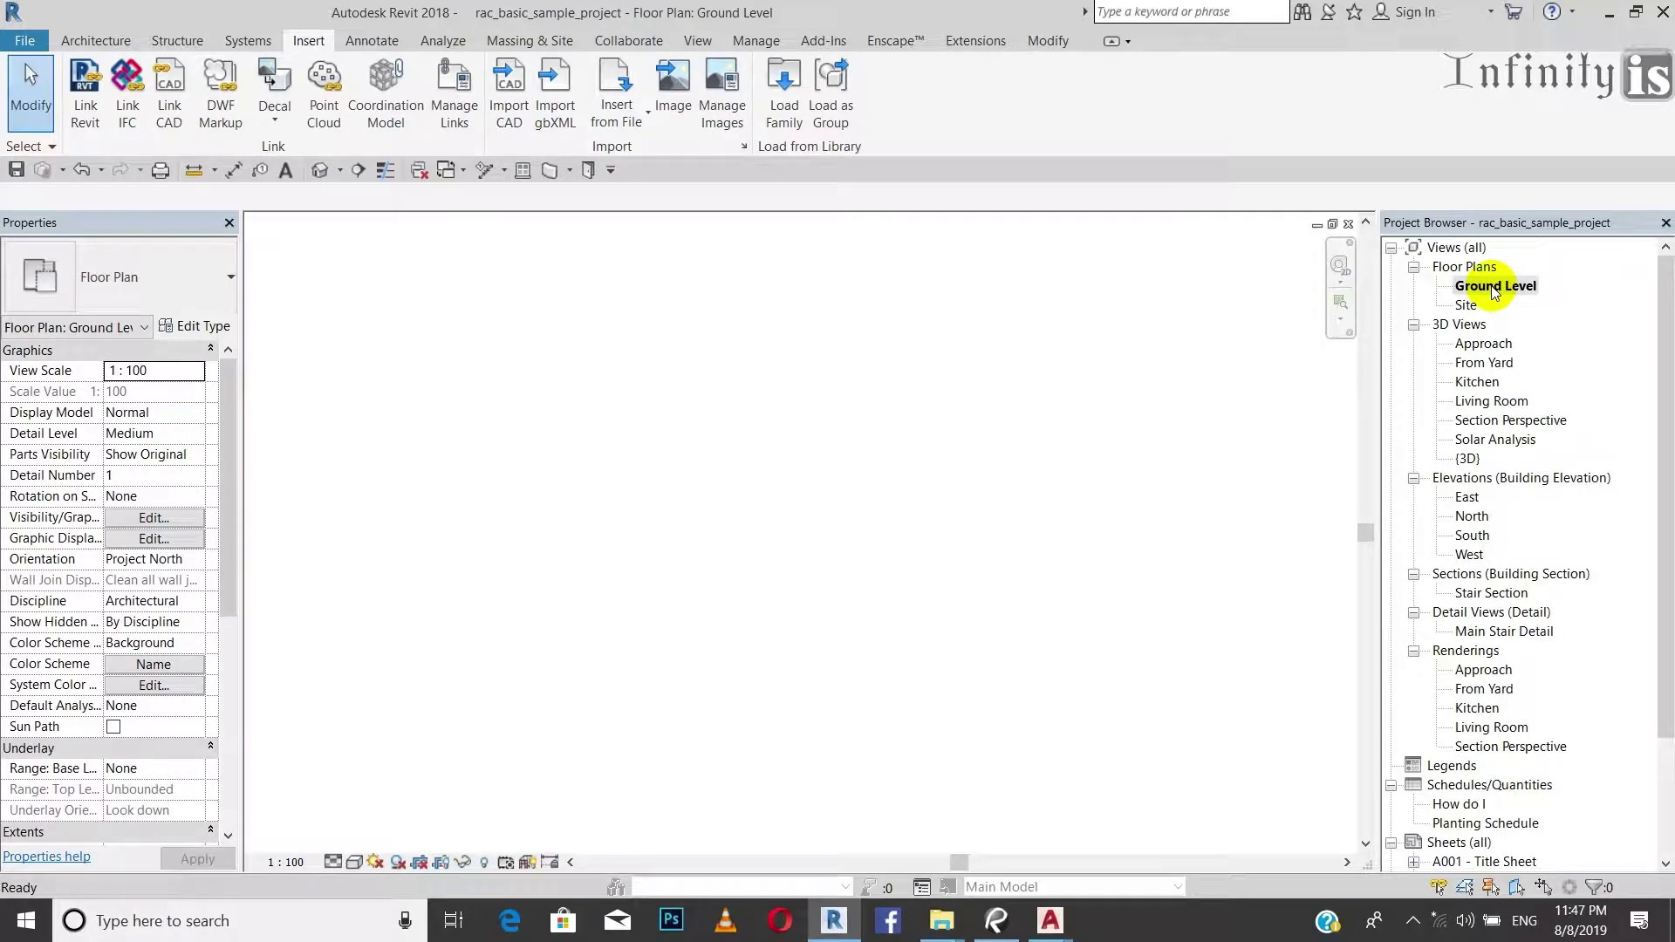
pyautogui.click(709, 43)
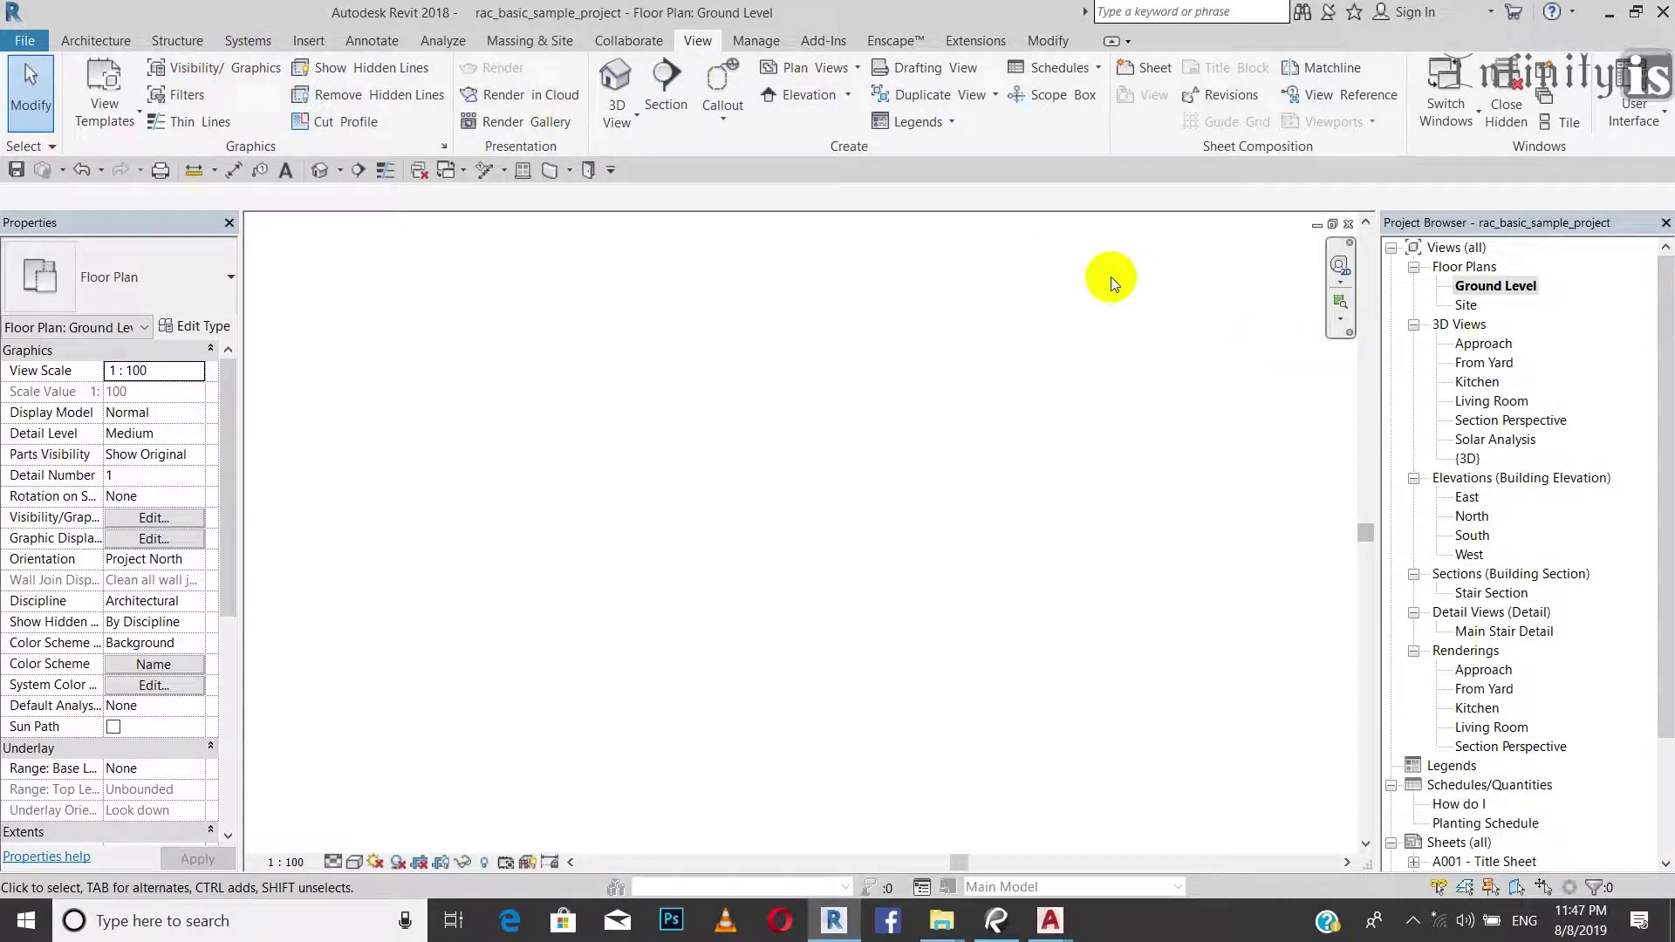
pyautogui.click(824, 68)
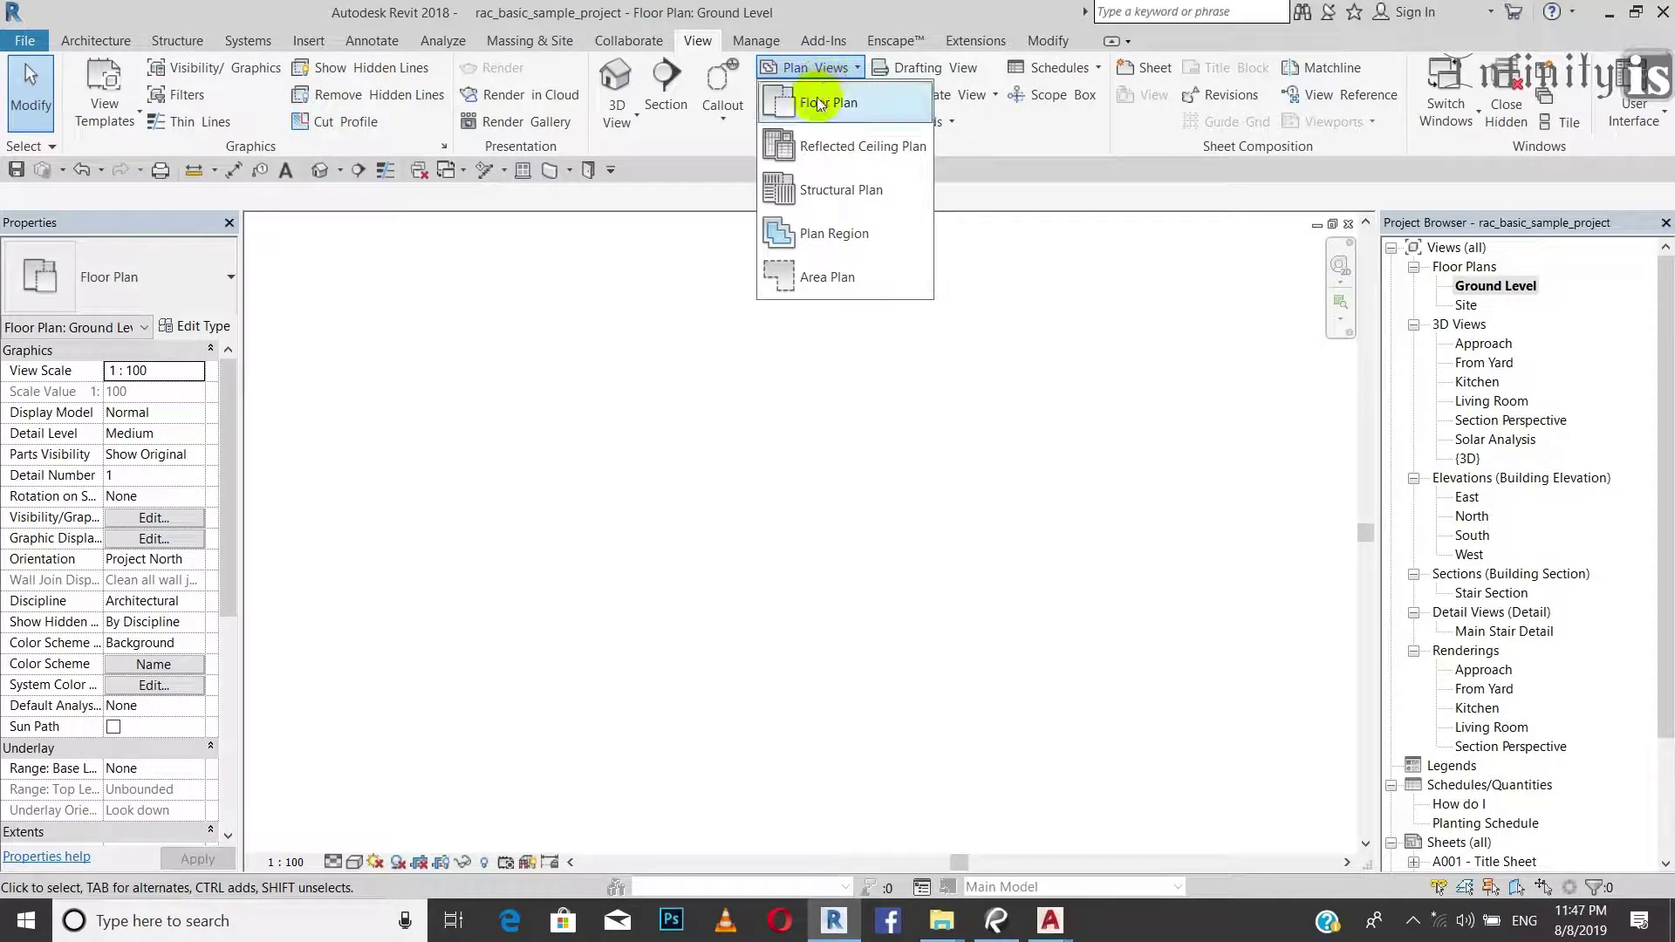
pyautogui.click(818, 103)
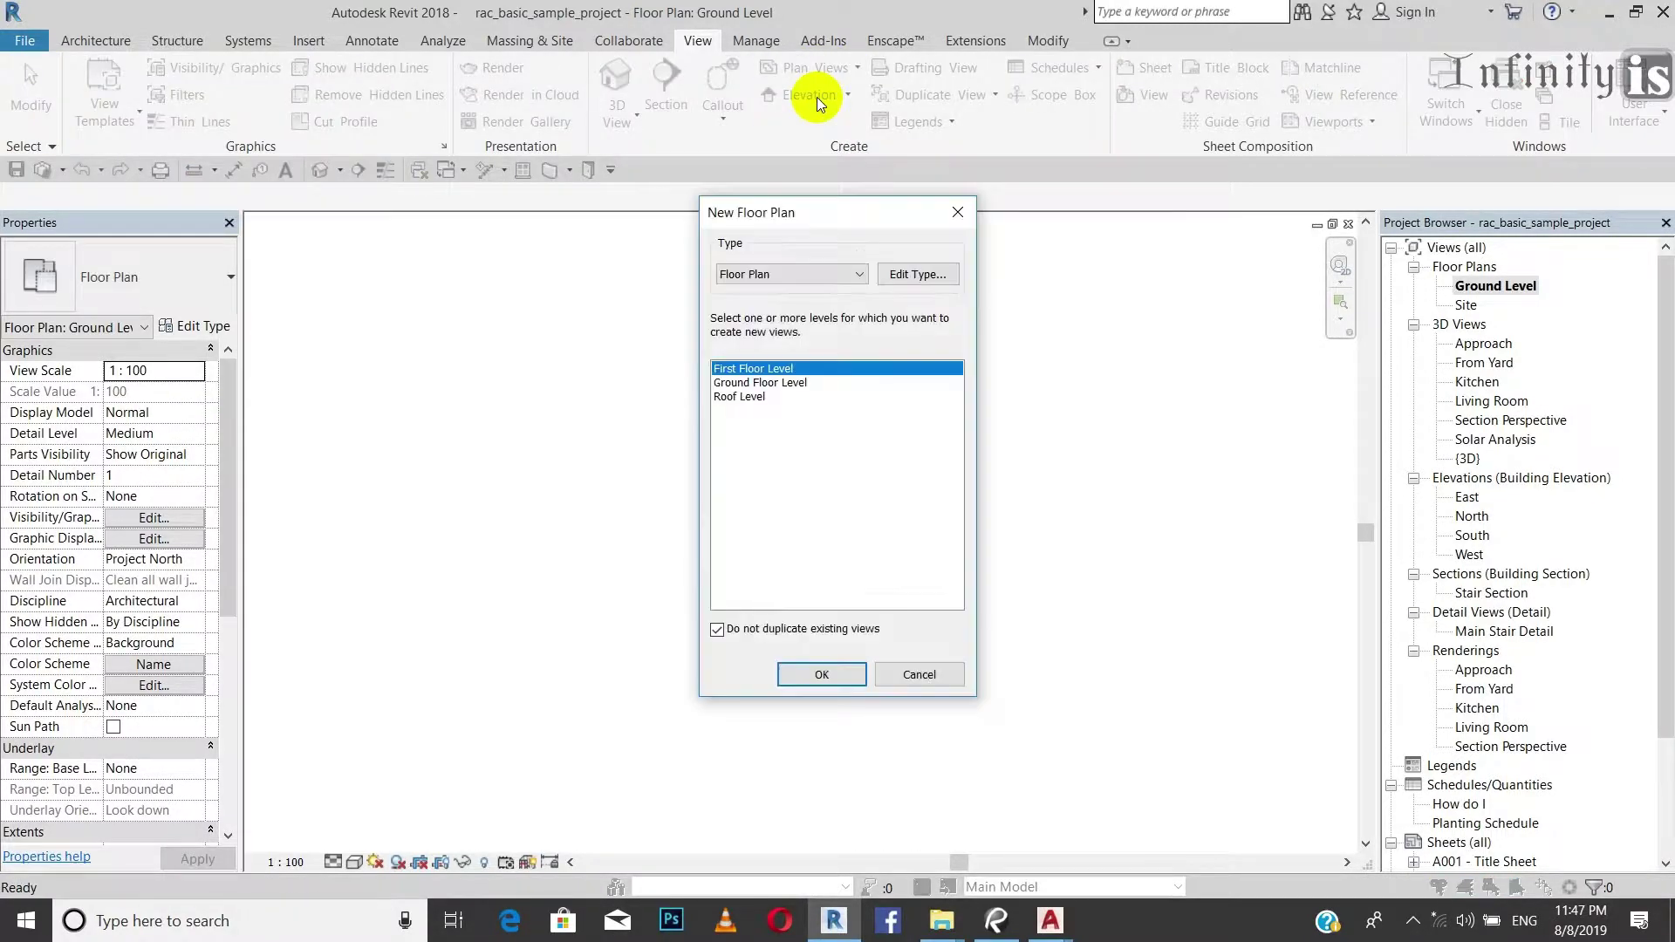
pyautogui.keyDown('ctrl'); pyautogui.click(740, 398); pyautogui.keyUp('ctrl')
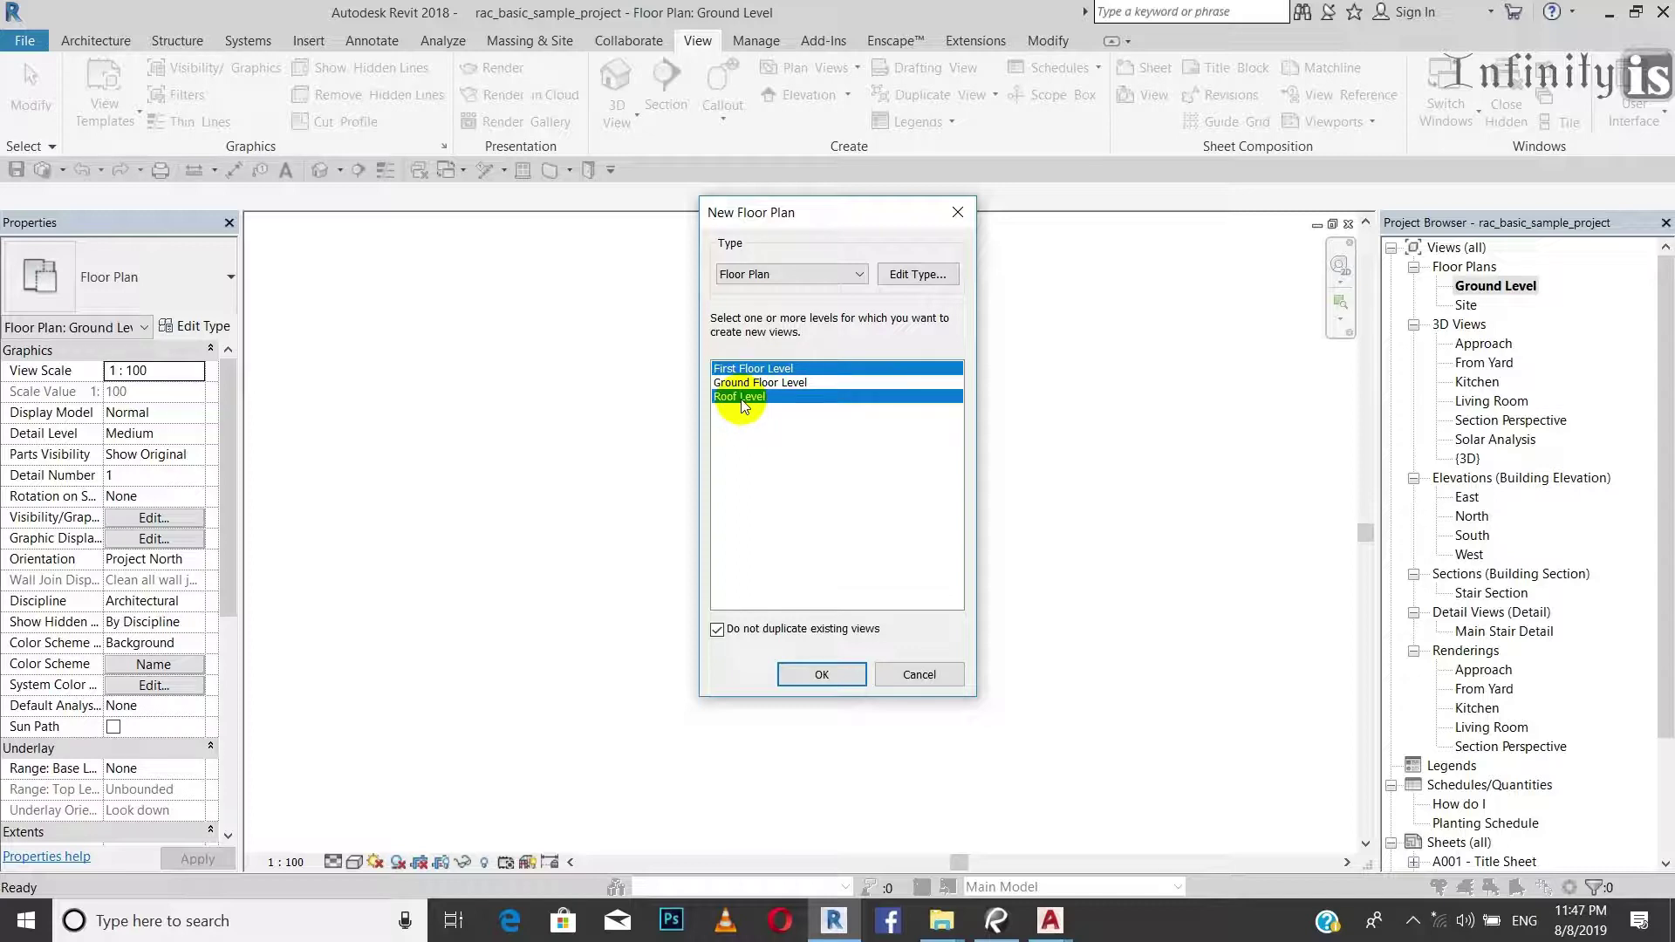
pyautogui.keyDown('ctrl'); pyautogui.click(751, 382); pyautogui.keyUp('ctrl')
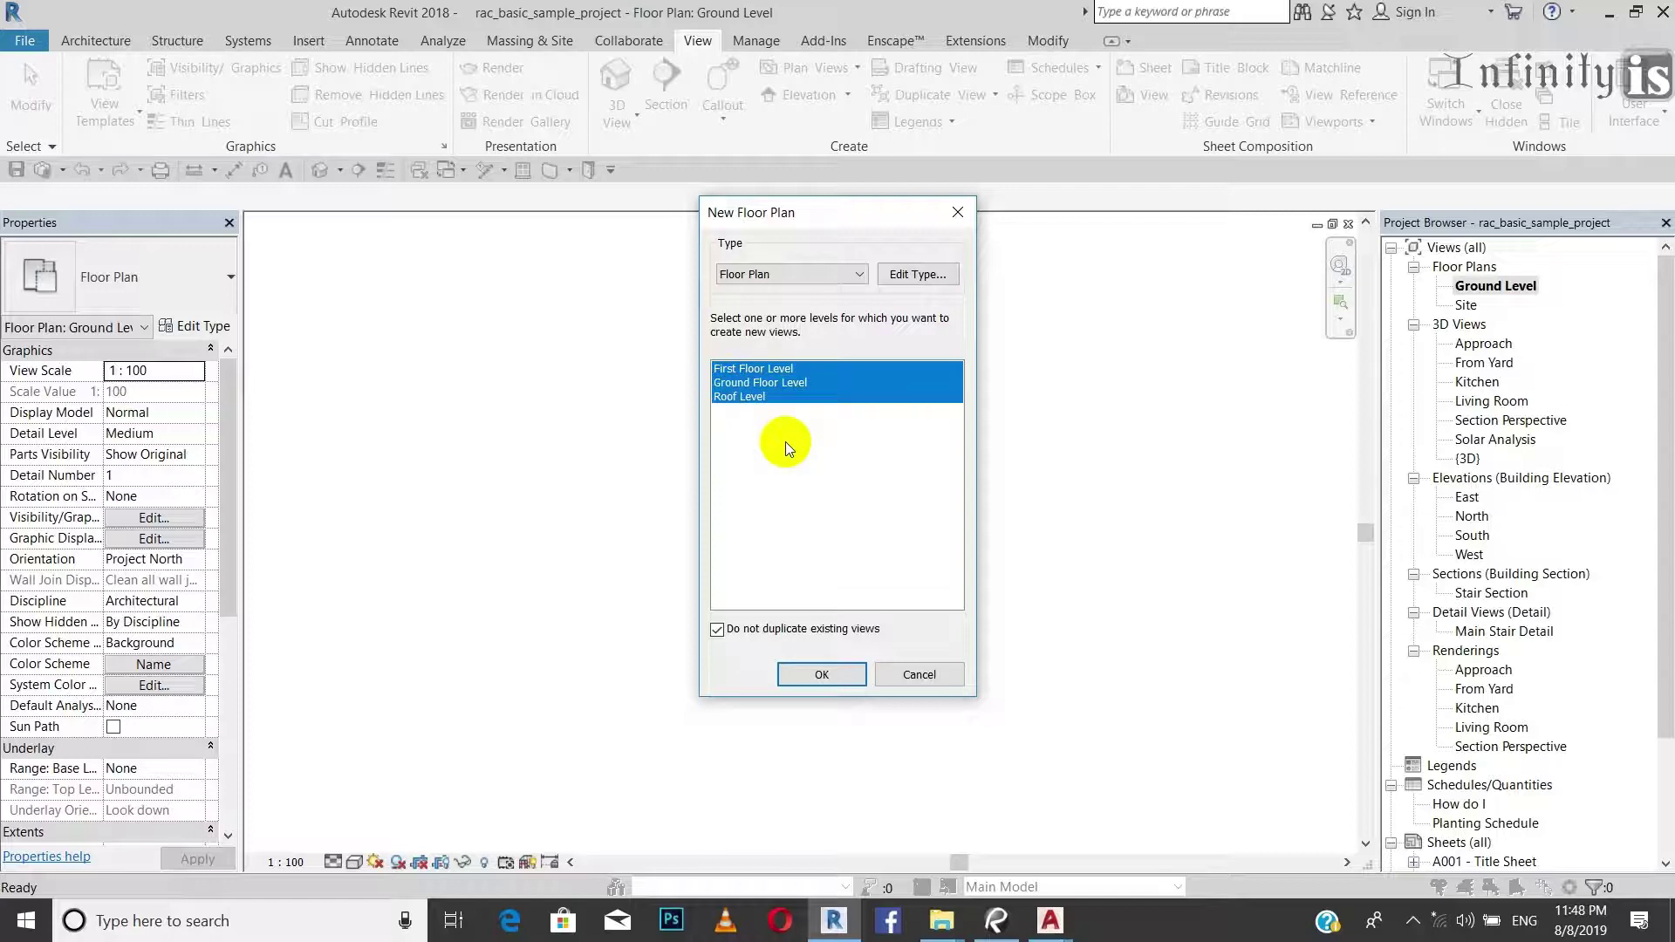
pyautogui.click(810, 672)
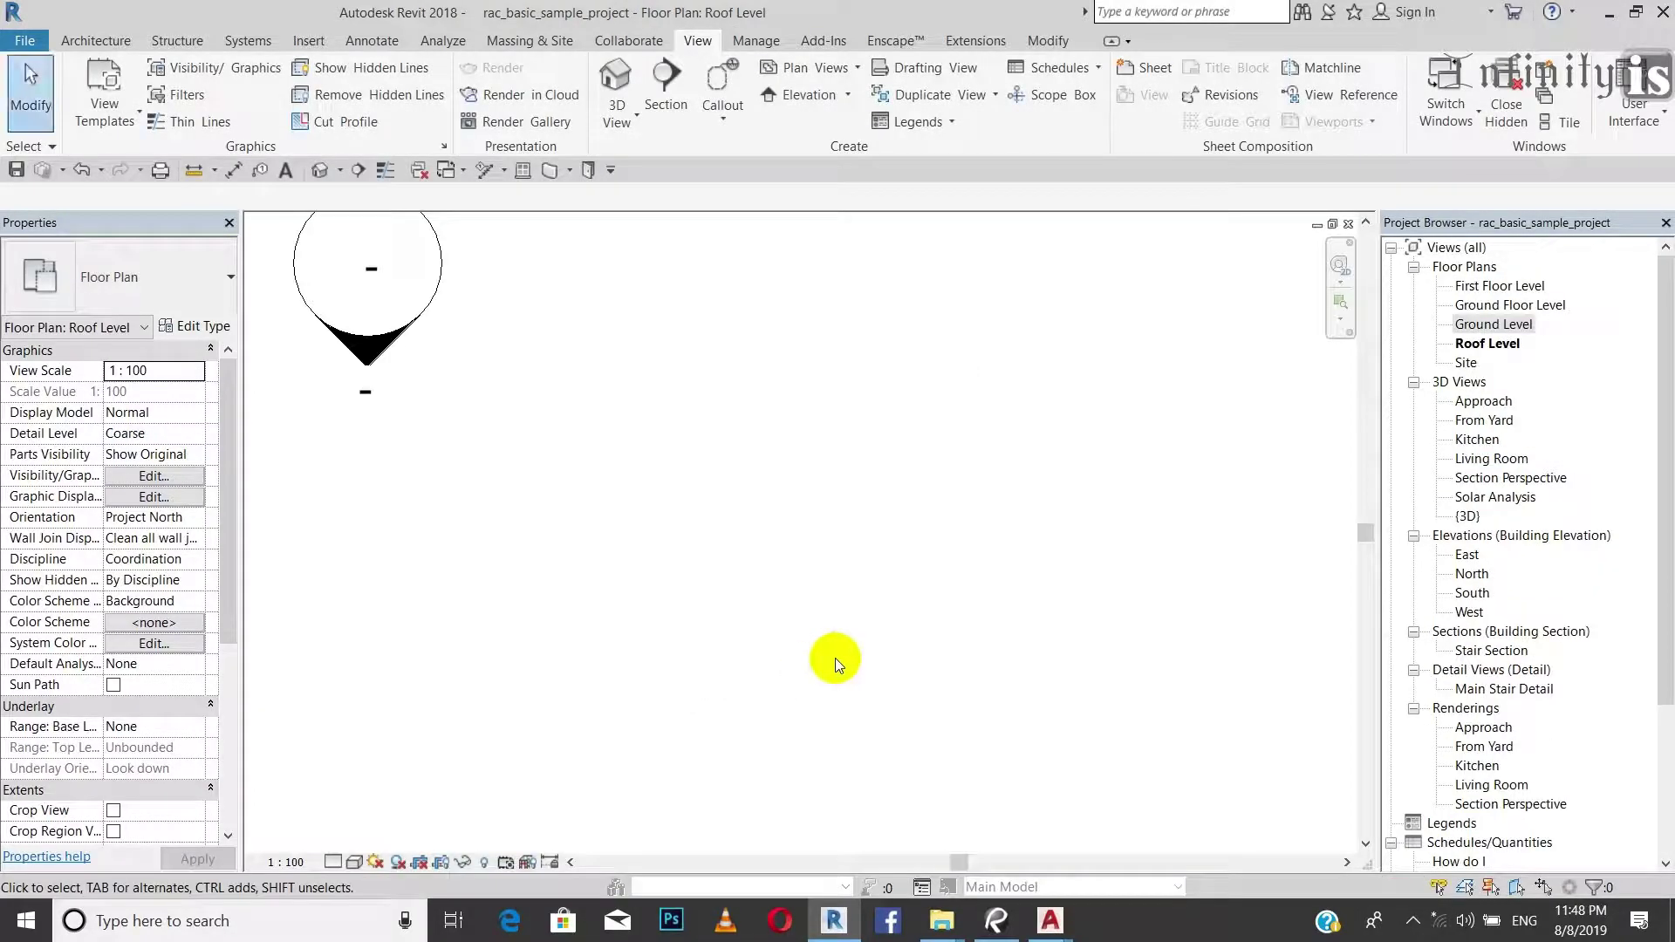
# Look through the Ground Level and Ground Floor Level plans, ending in the First Floor Level plan.
pyautogui.scroll(-3, 842, 652)
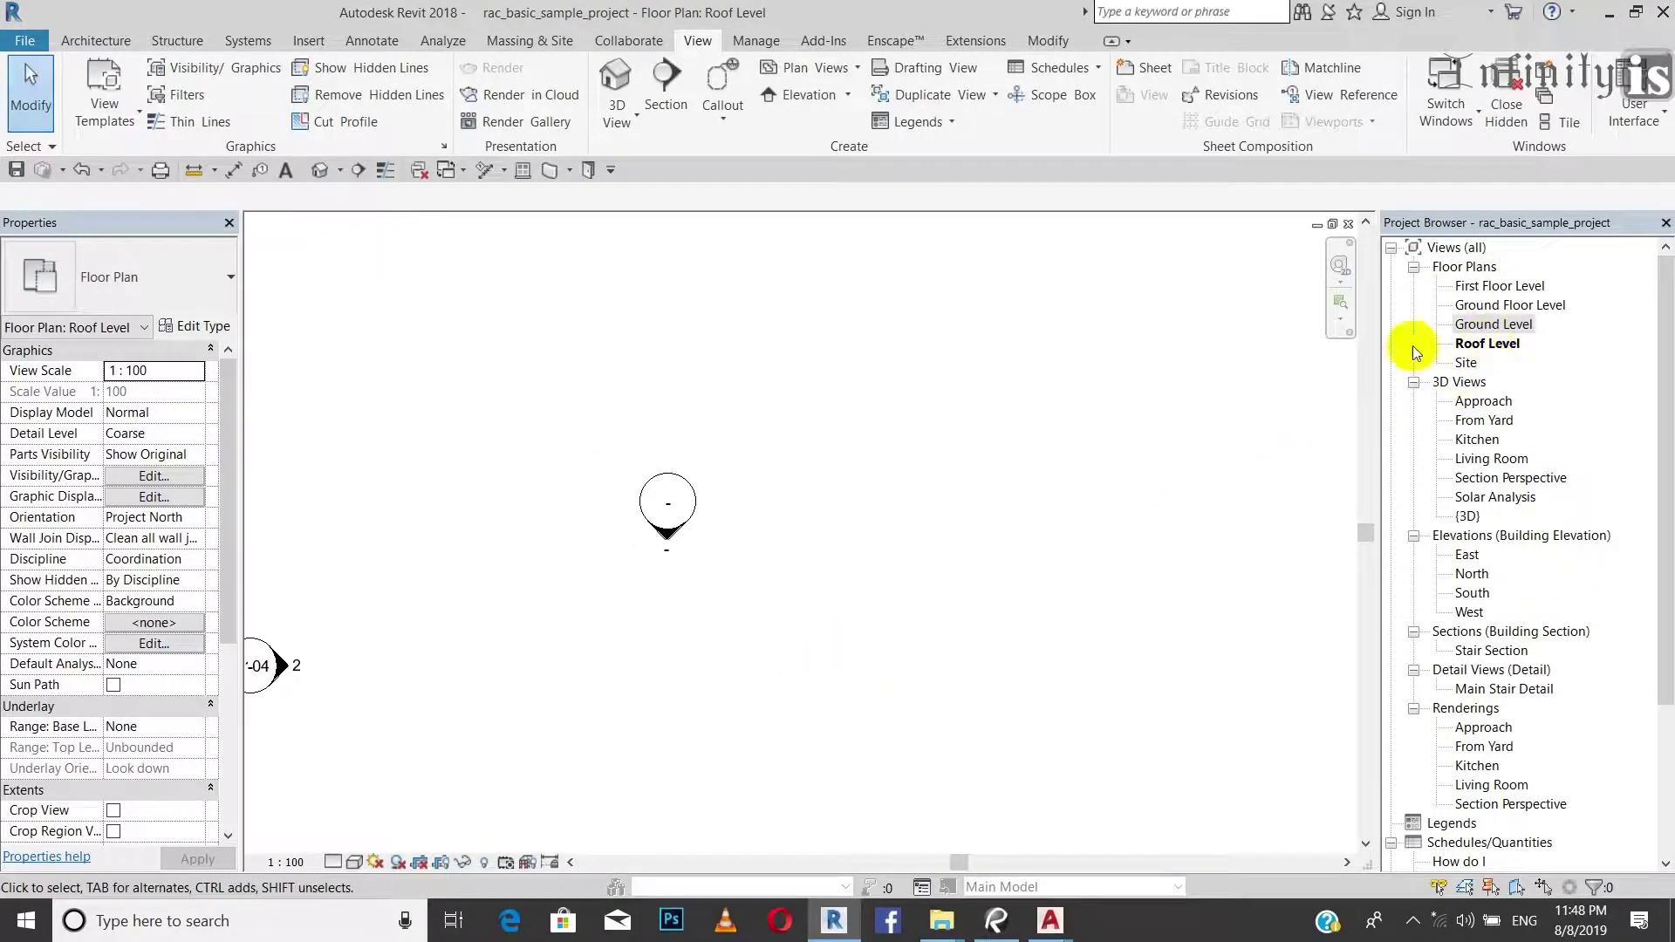
pyautogui.scroll(-2, 1011, 471)
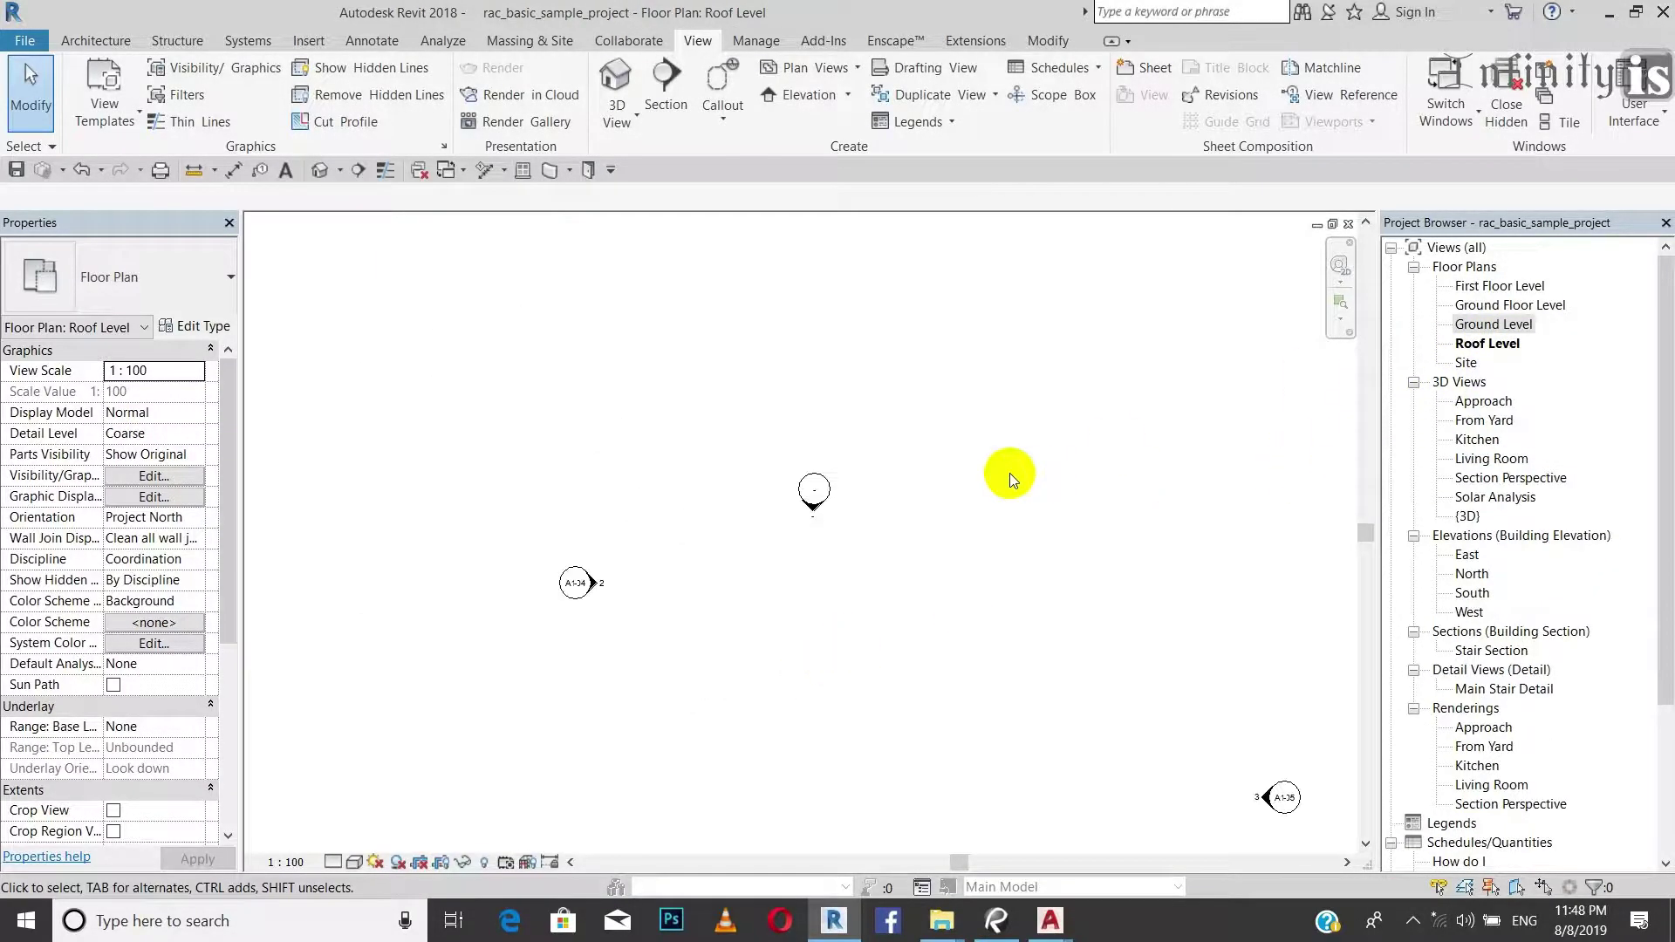
pyautogui.doubleClick(1507, 327)
pyautogui.click(1507, 307)
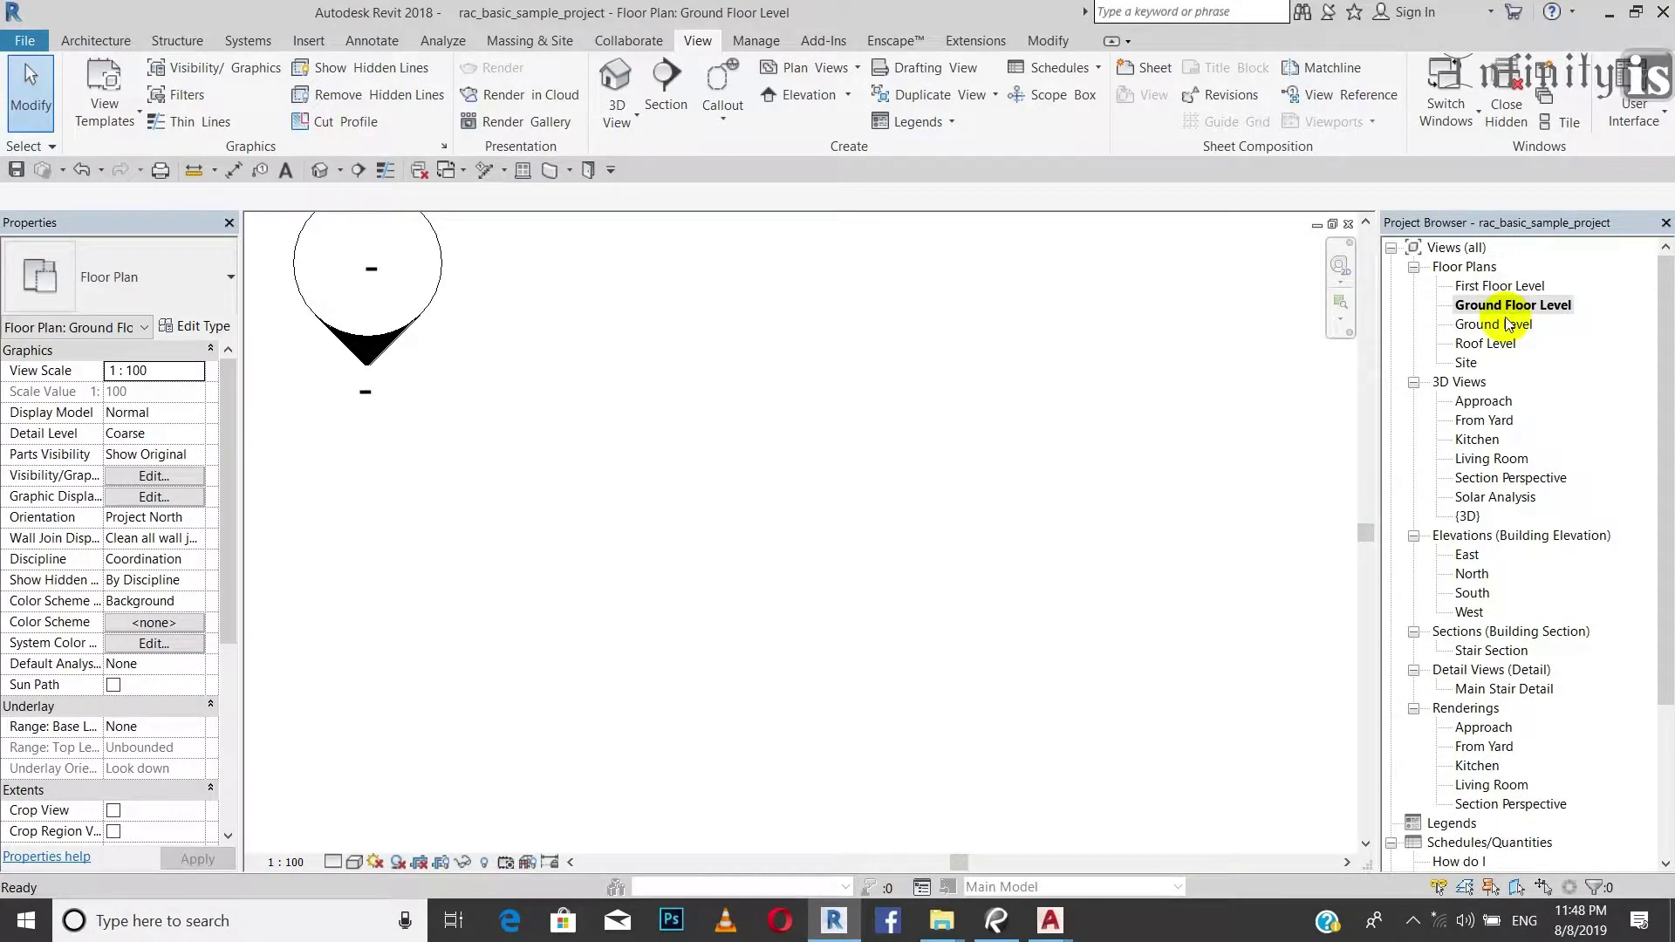
pyautogui.doubleClick(1503, 288)
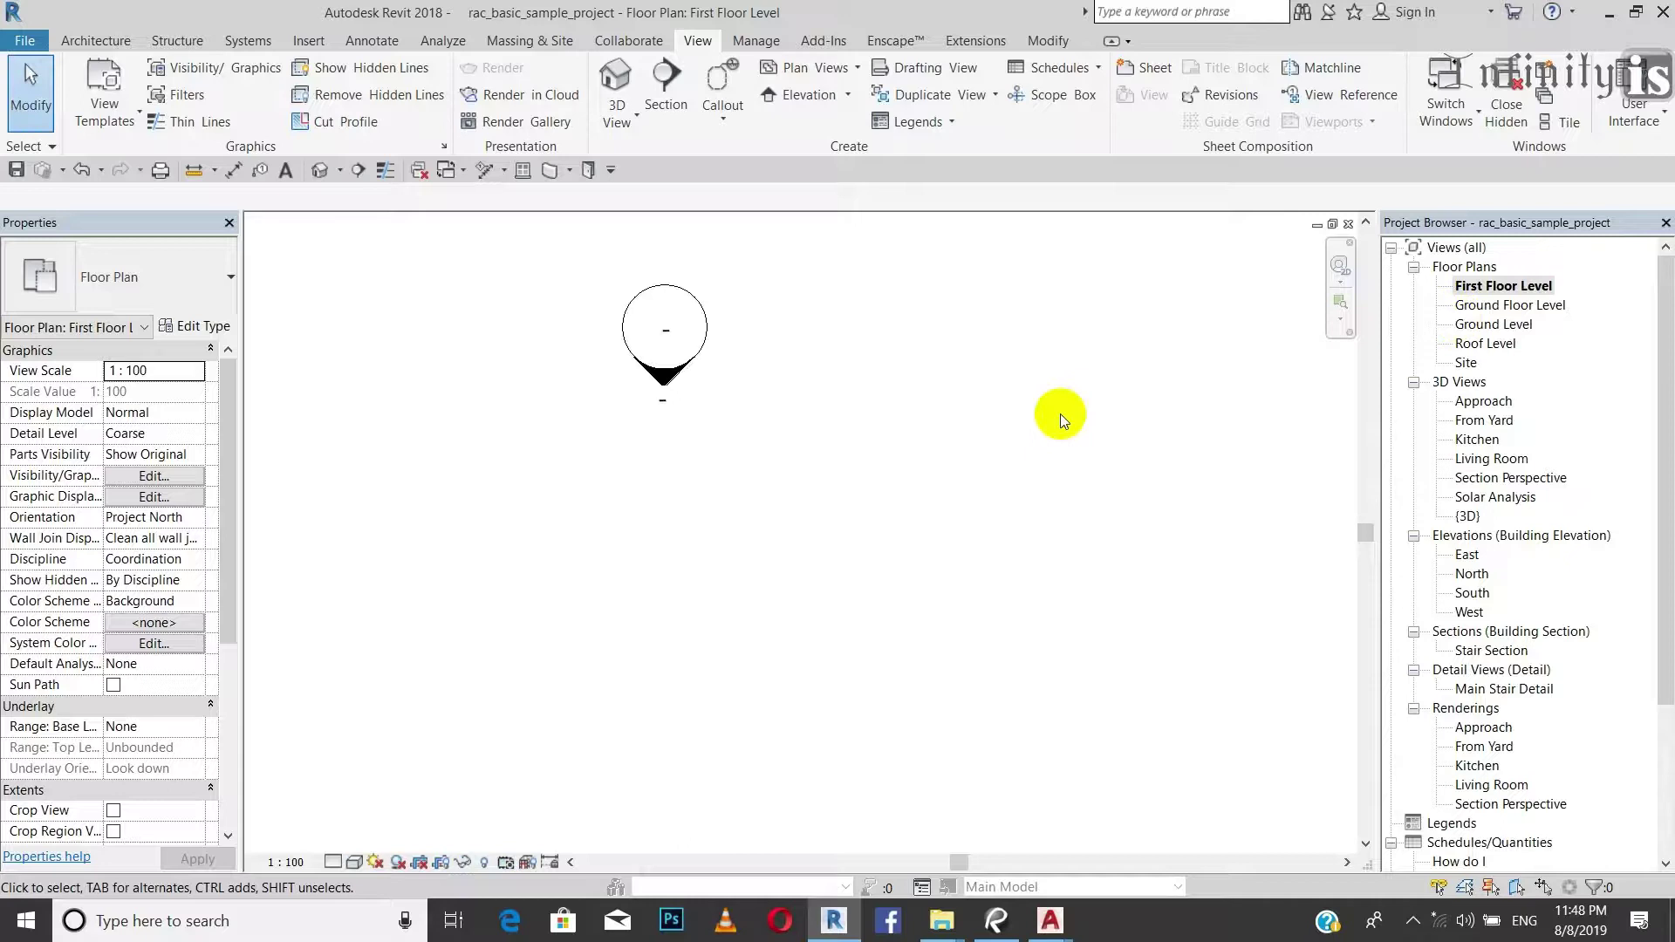
# Examine the four elevation markers and their positions in the First Floor Level plan.
pyautogui.scroll(2, 924, 403)
pyautogui.scroll(-3, 924, 393)
pyautogui.moveTo(874, 312); pyautogui.dragTo(973, 425)
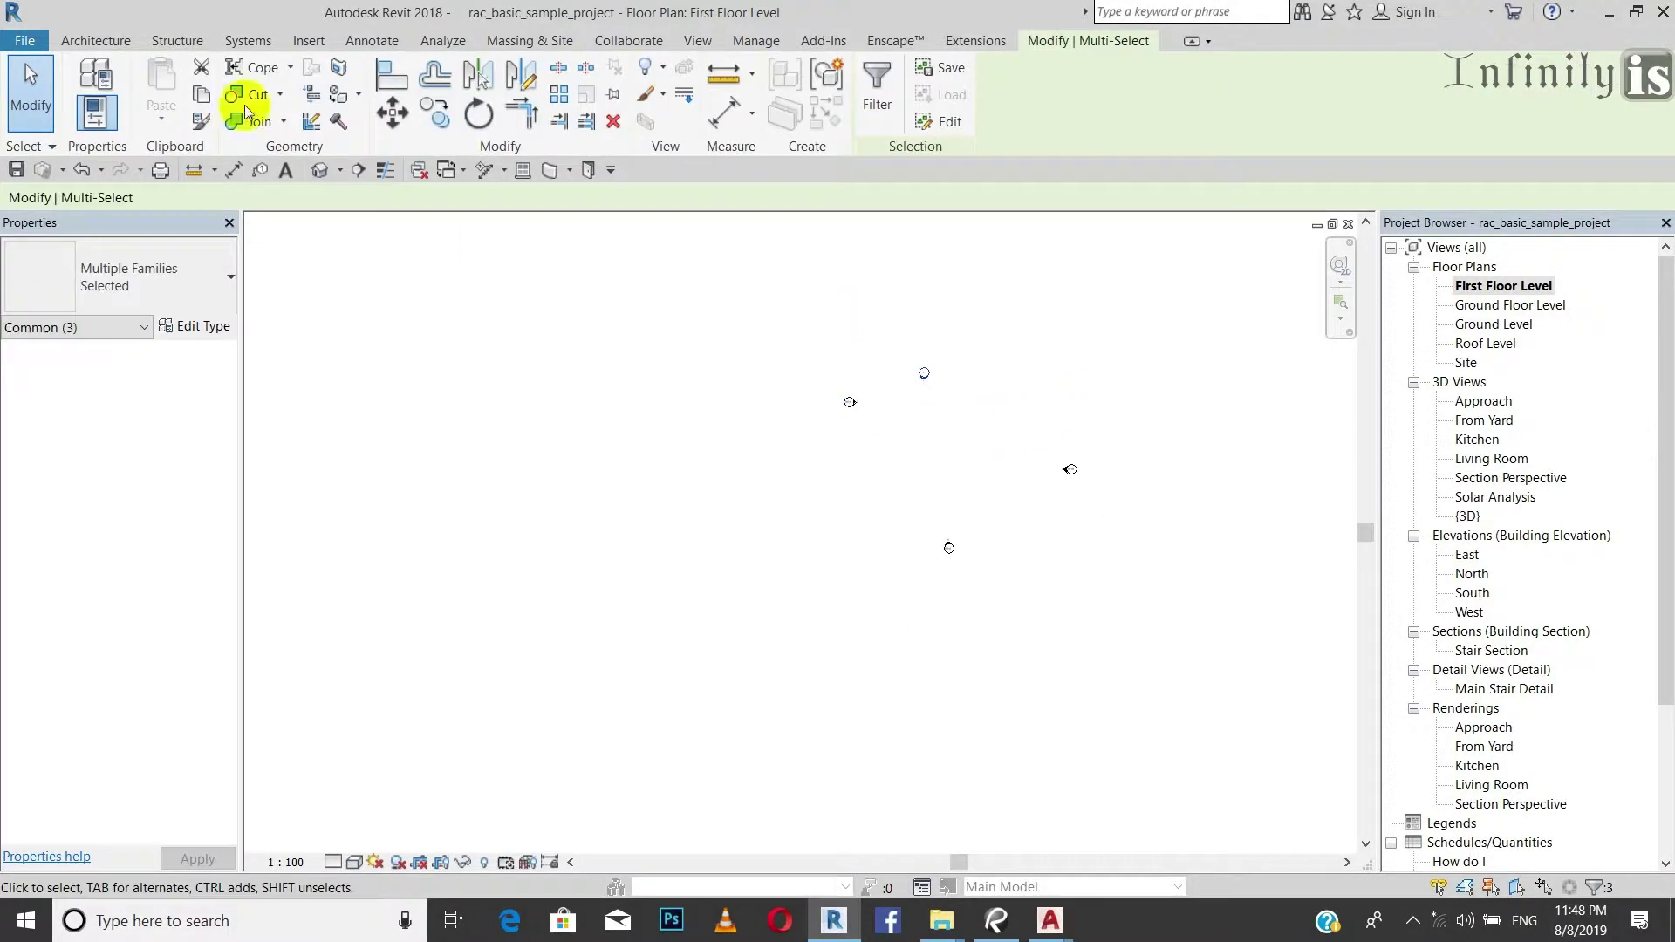
pyautogui.click(824, 349)
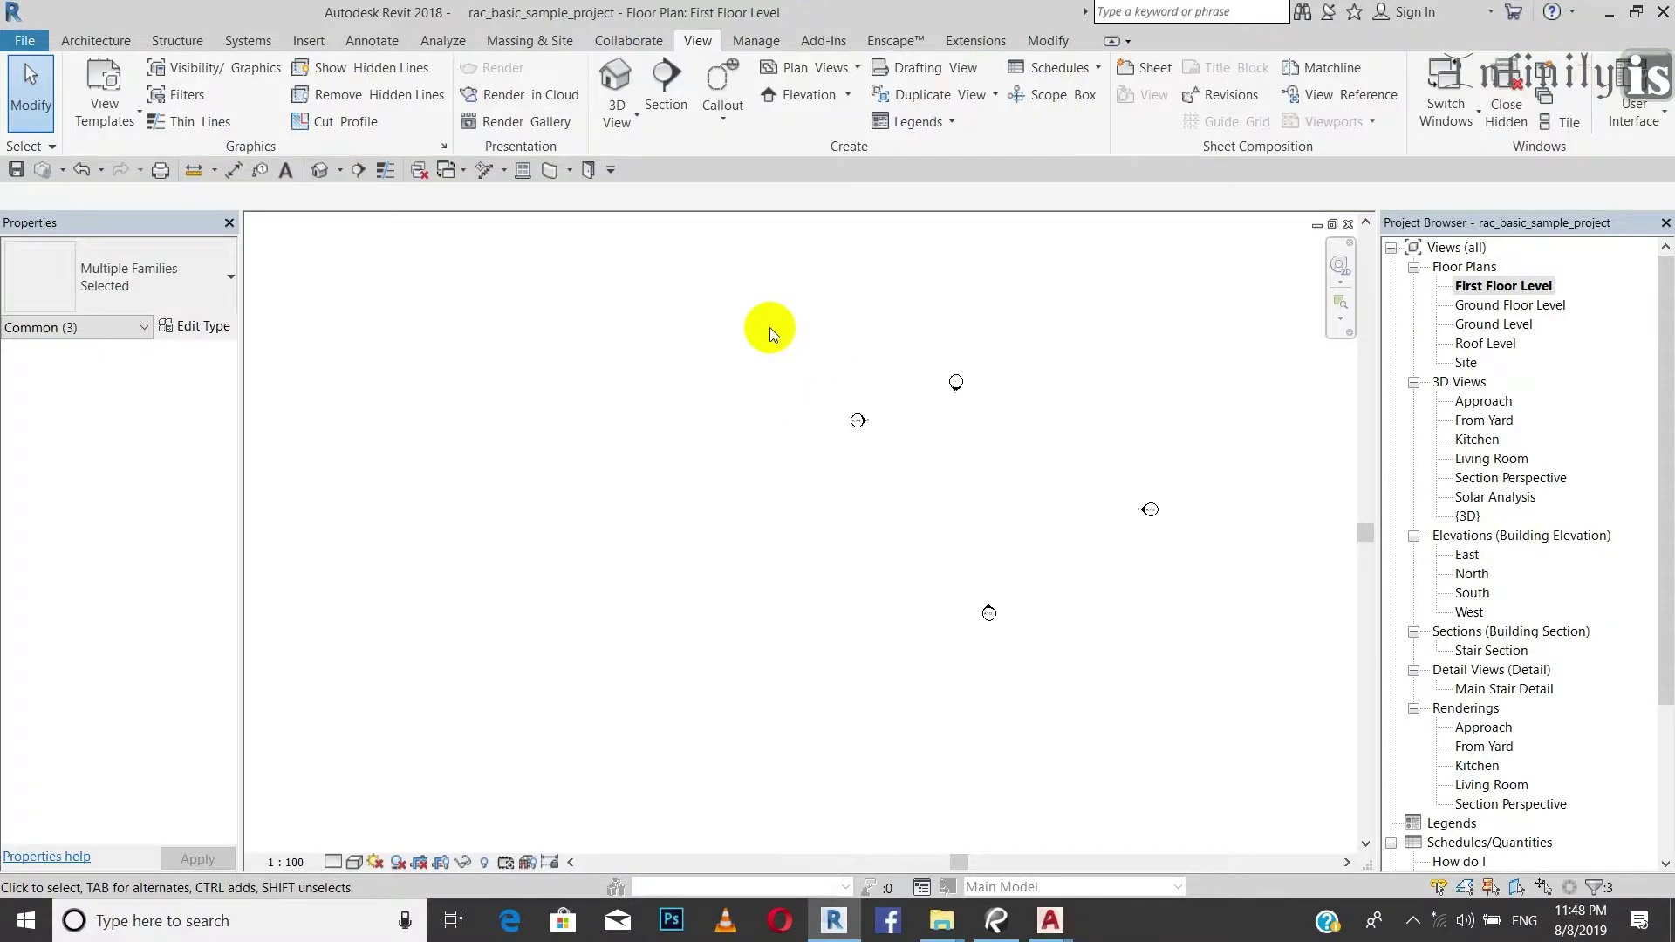
pyautogui.scroll(3, 997, 468)
pyautogui.scroll(2, 1183, 476)
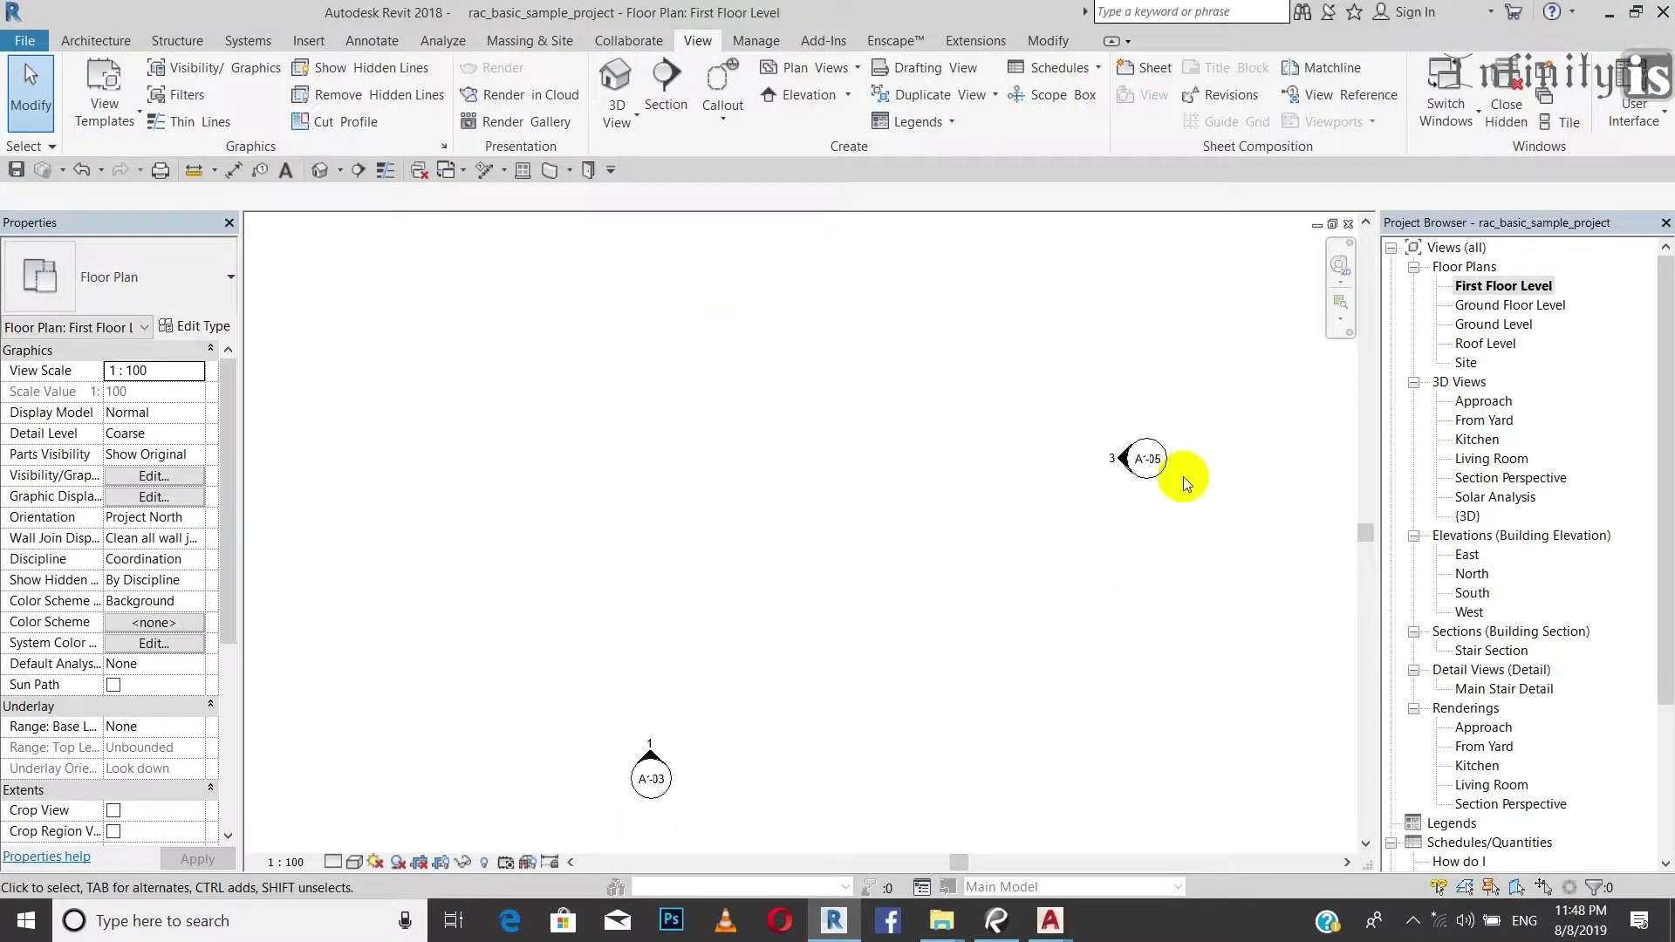
pyautogui.scroll(-2, 1002, 534)
pyautogui.scroll(-2, 890, 625)
pyautogui.scroll(3, 811, 610)
pyautogui.scroll(-2, 811, 620)
pyautogui.scroll(2, 813, 615)
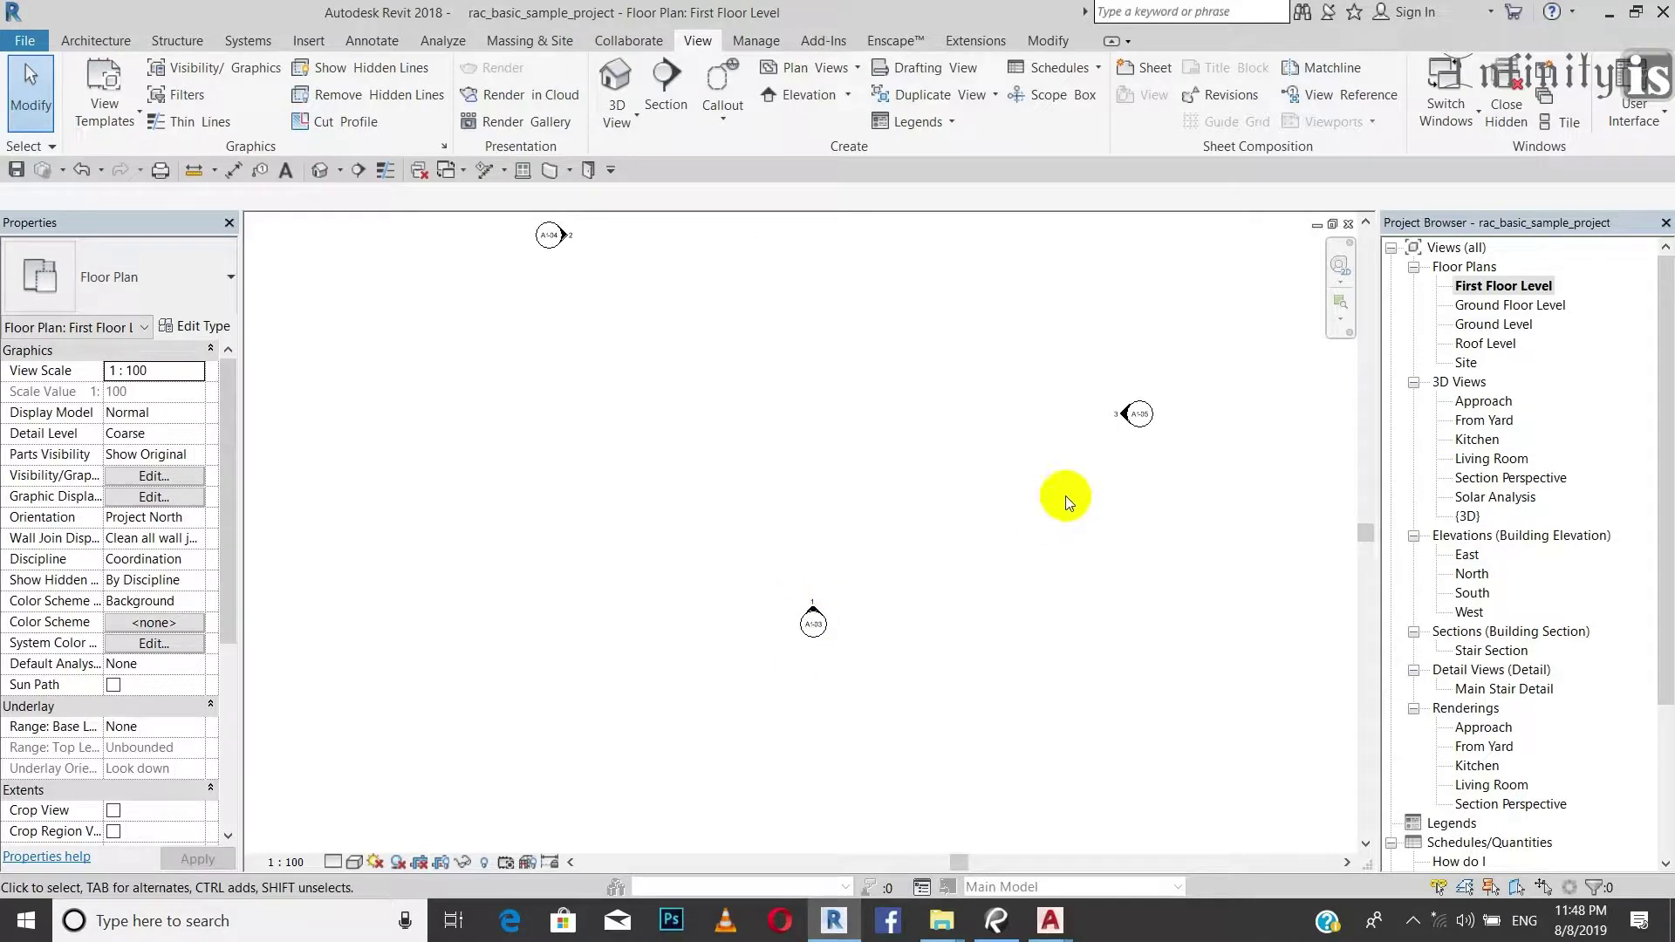
pyautogui.scroll(-2, 1065, 497)
pyautogui.scroll(2, 1117, 459)
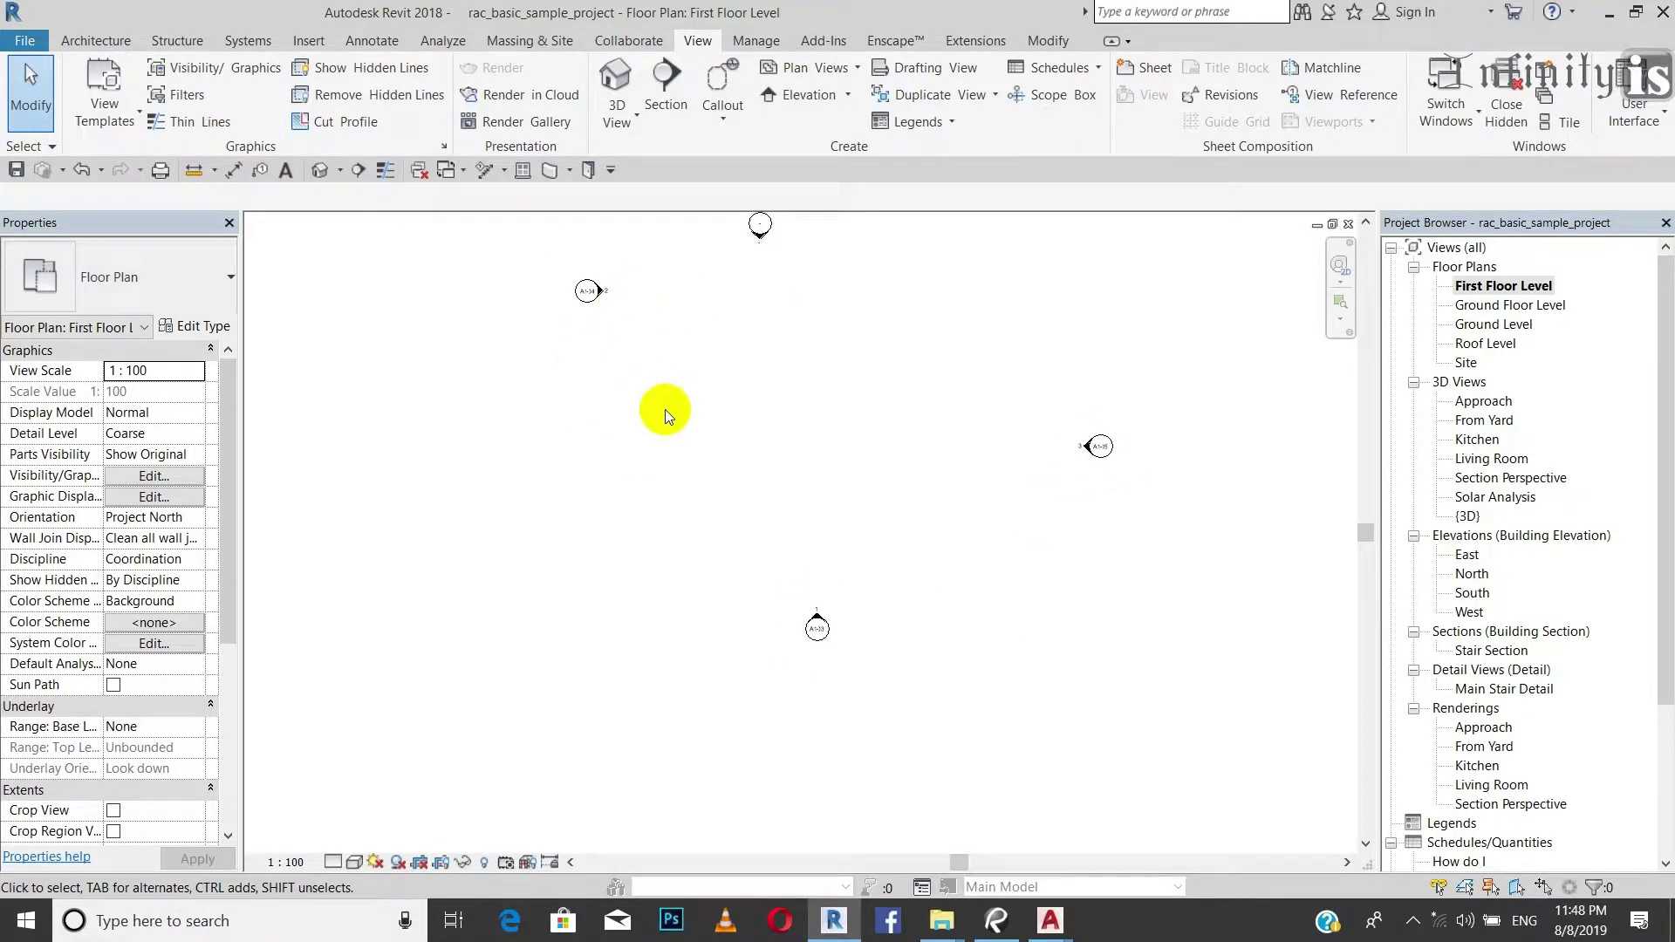
pyautogui.scroll(-4, 665, 410)
pyautogui.scroll(4, 741, 329)
pyautogui.scroll(-4, 810, 389)
pyautogui.scroll(2, 748, 353)
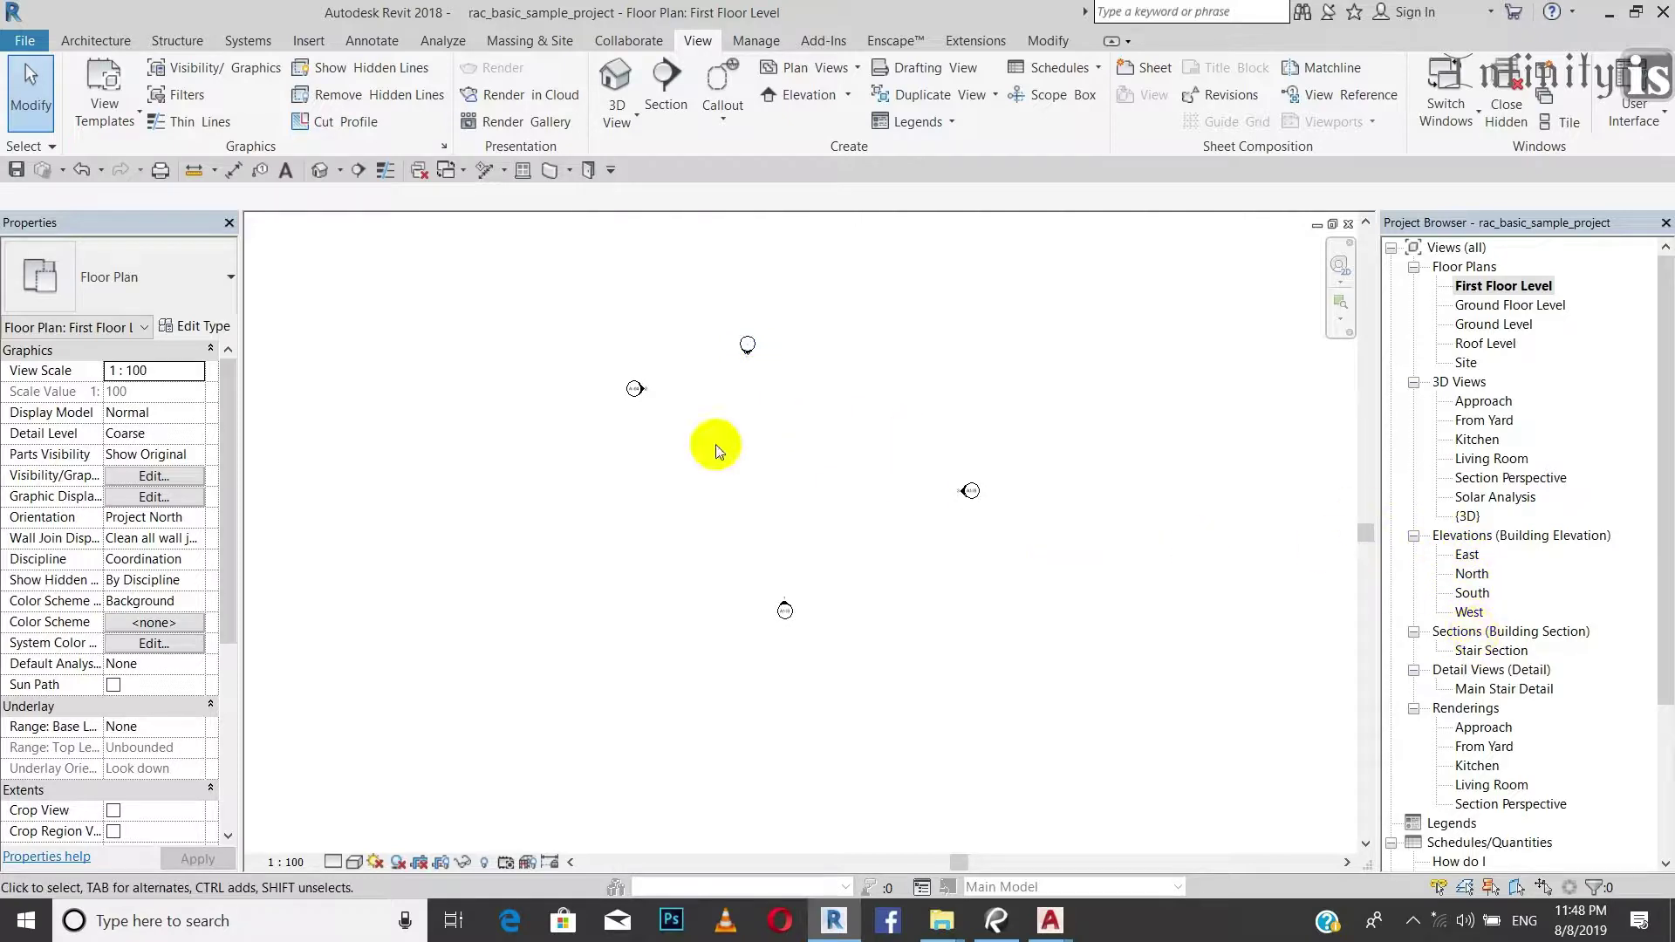
# Move the whole North elevation marker up and to the right, between the east and west markers.
pyautogui.scroll(1, 770, 430)
pyautogui.moveTo(710, 332); pyautogui.dragTo(855, 493)
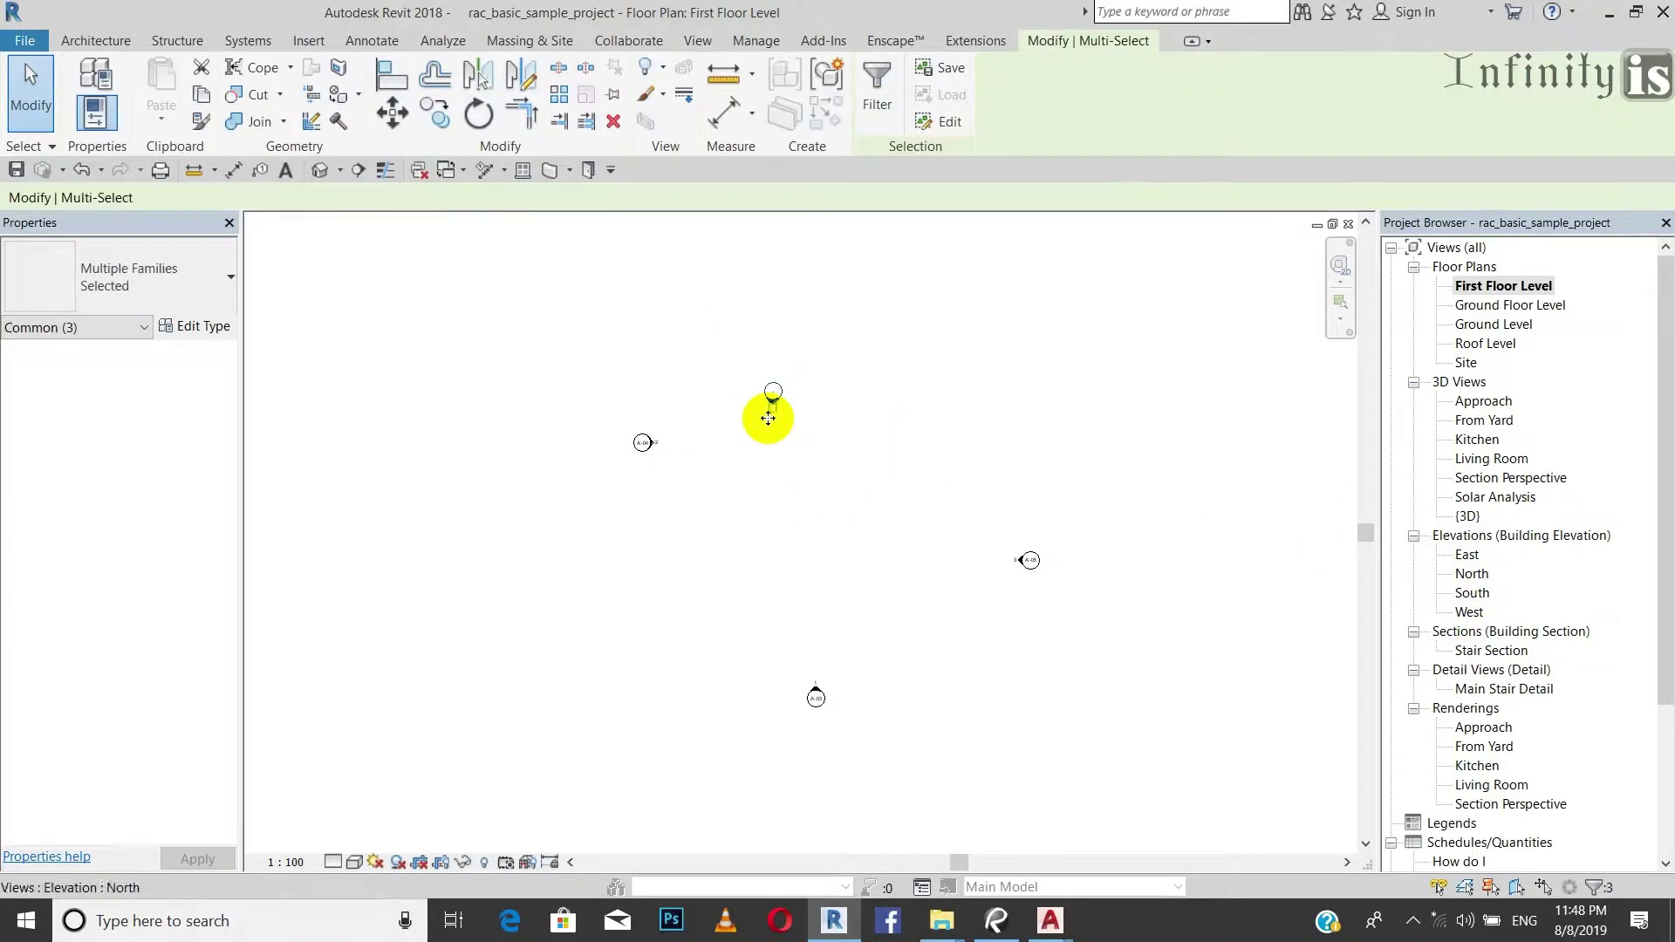
pyautogui.moveTo(774, 391)
pyautogui.mouseDown()
pyautogui.moveTo(903, 365)
pyautogui.moveTo(867, 341)
pyautogui.mouseUp()
pyautogui.scroll(-2, 864, 410)
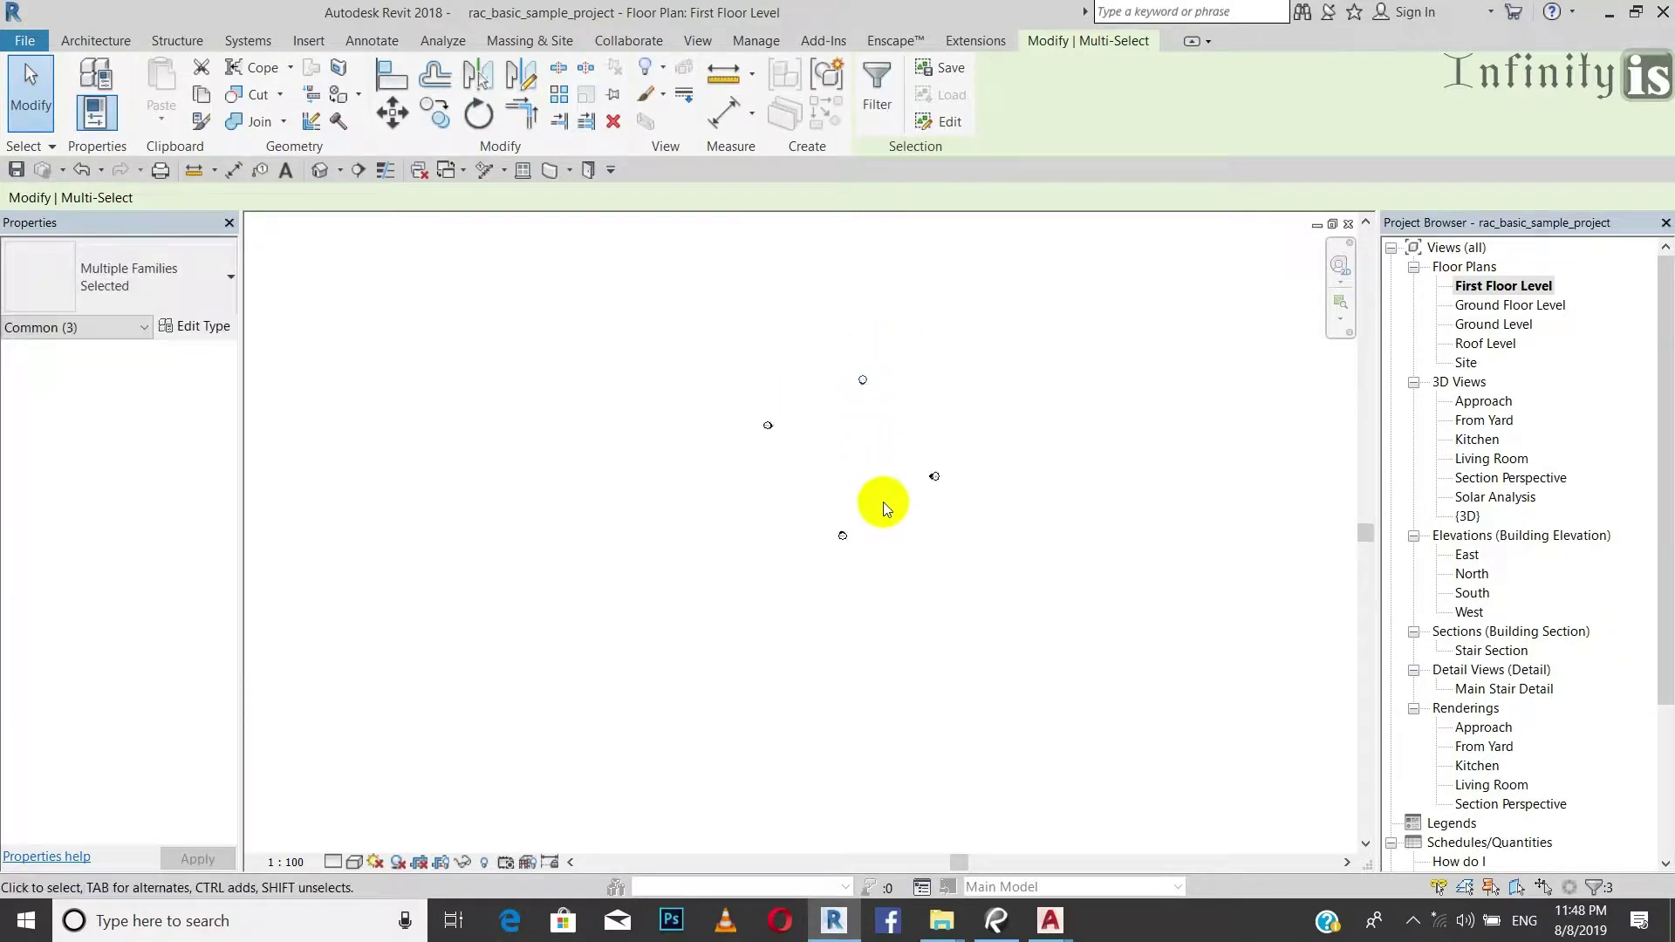
# Open the Ground Floor Level plan and check how the four elevation markers are arranged in it.
pyautogui.doubleClick(1549, 305)
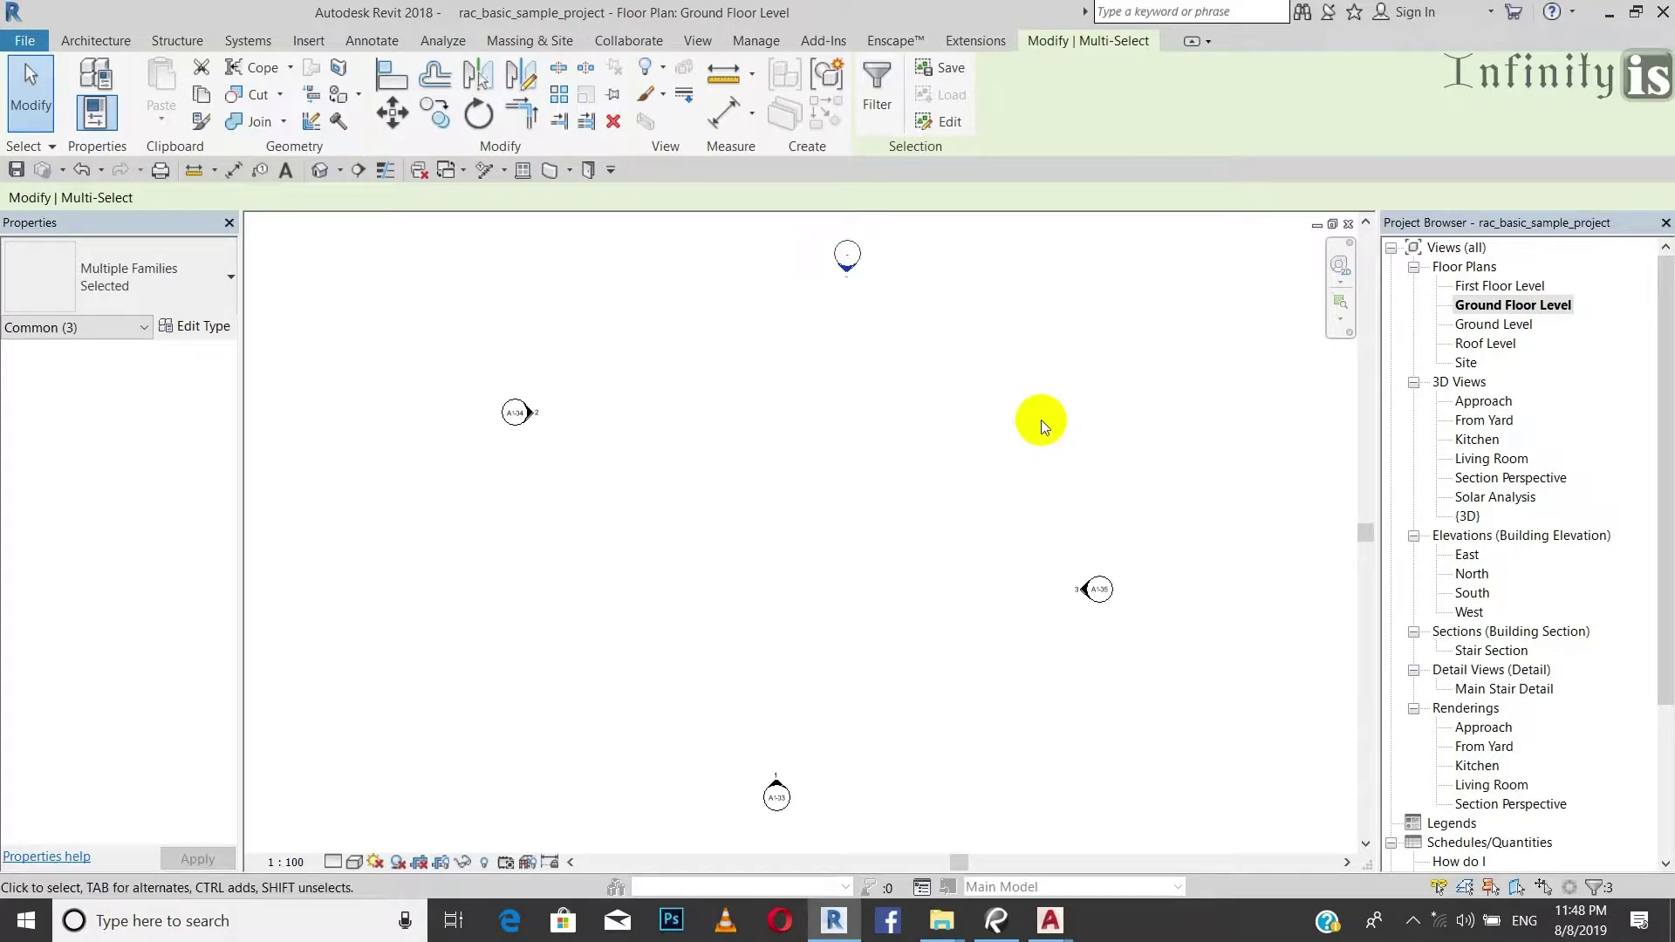
pyautogui.scroll(-4, 1086, 427)
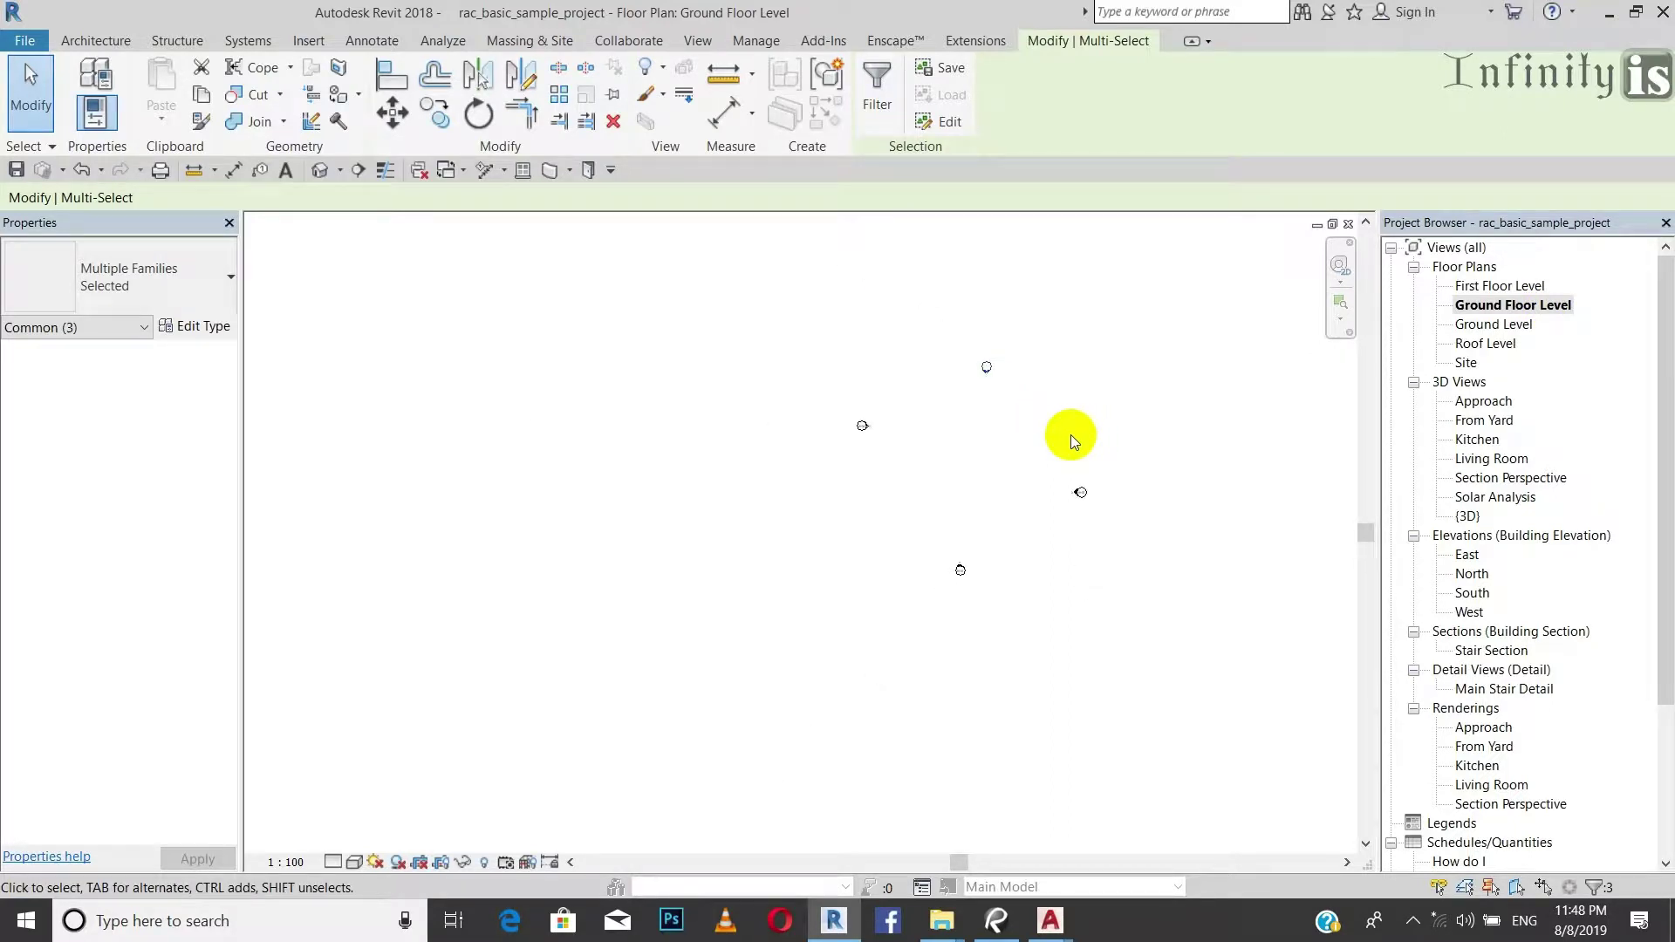
pyautogui.scroll(2, 1082, 471)
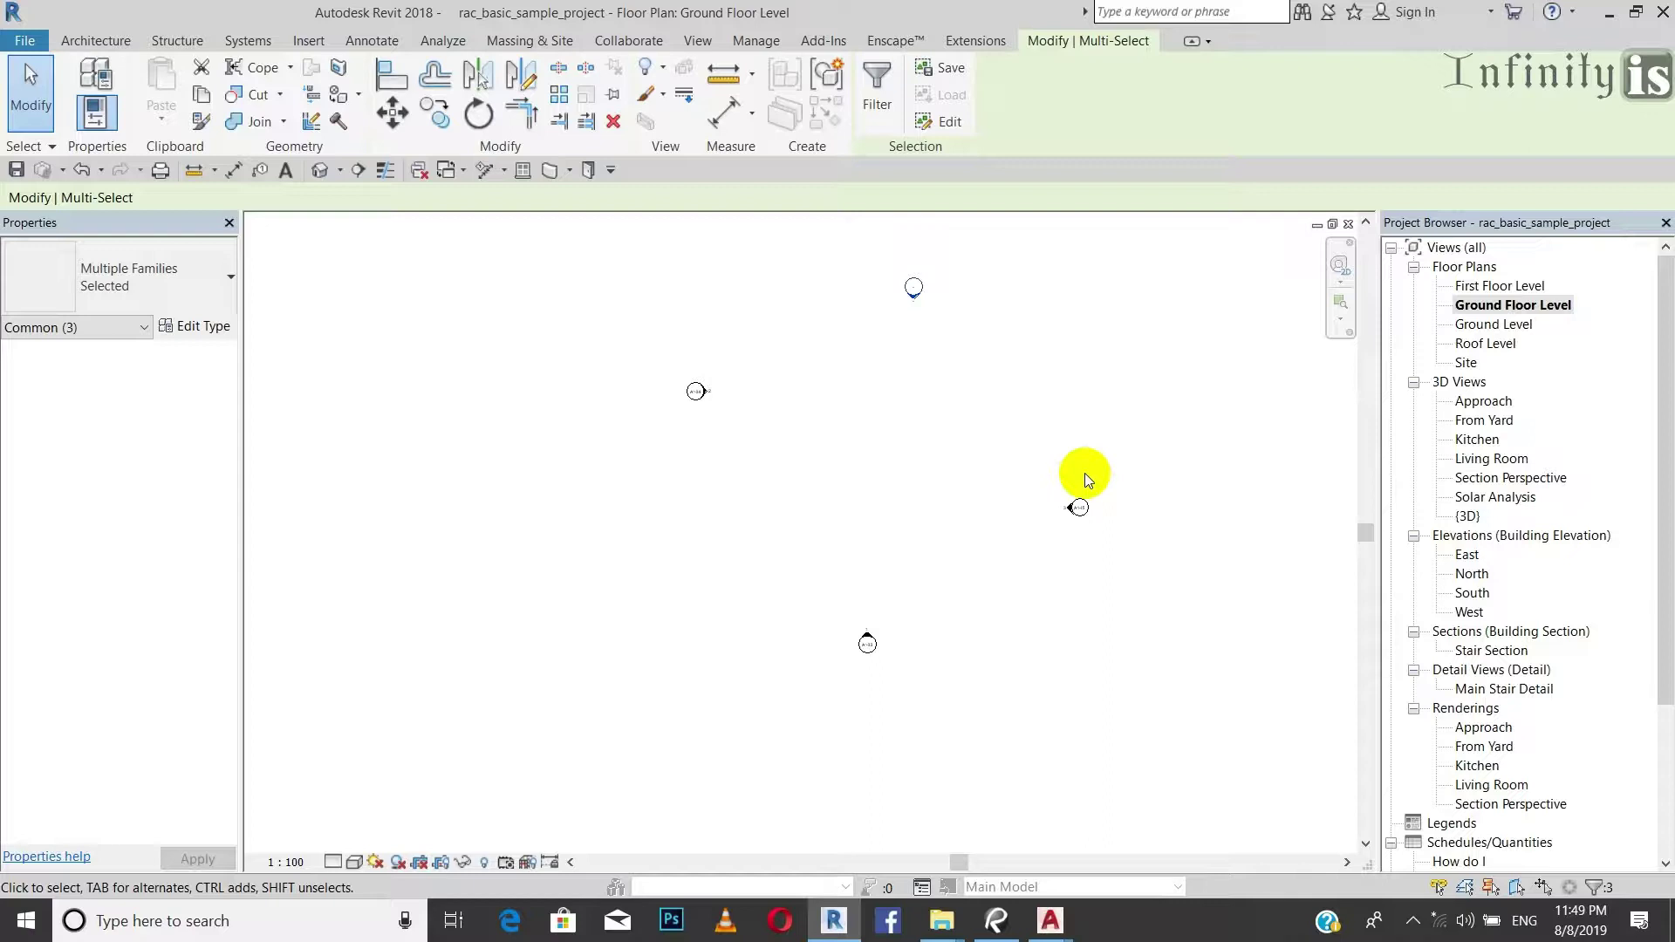
pyautogui.scroll(-3, 1086, 473)
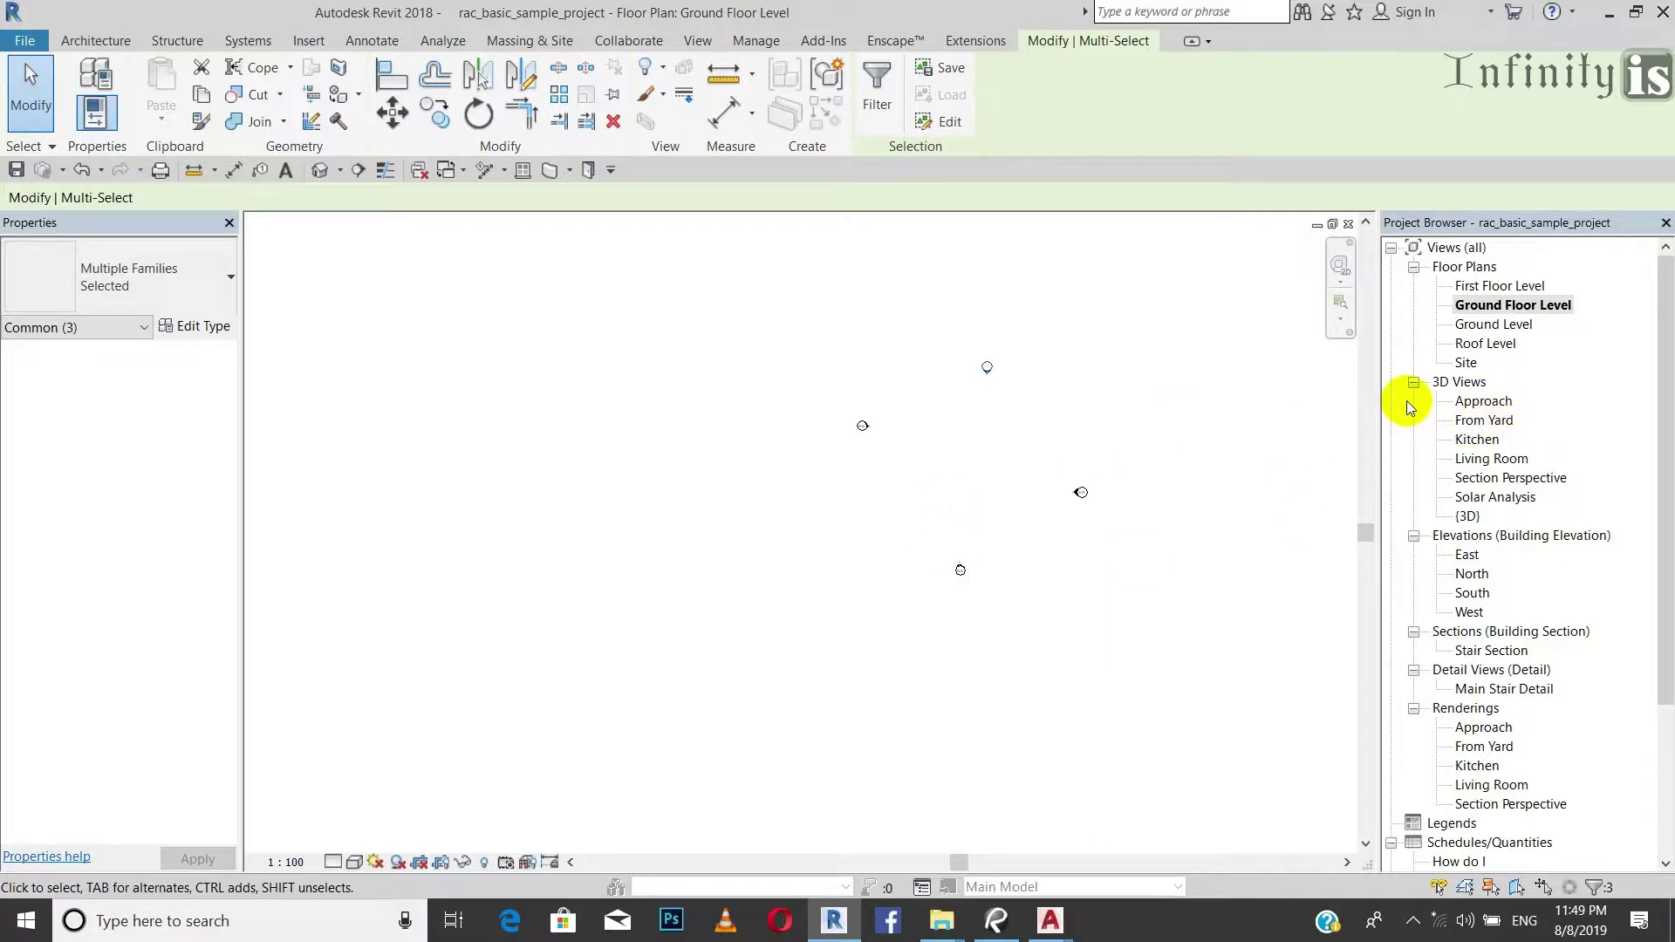
pyautogui.scroll(-2, 942, 446)
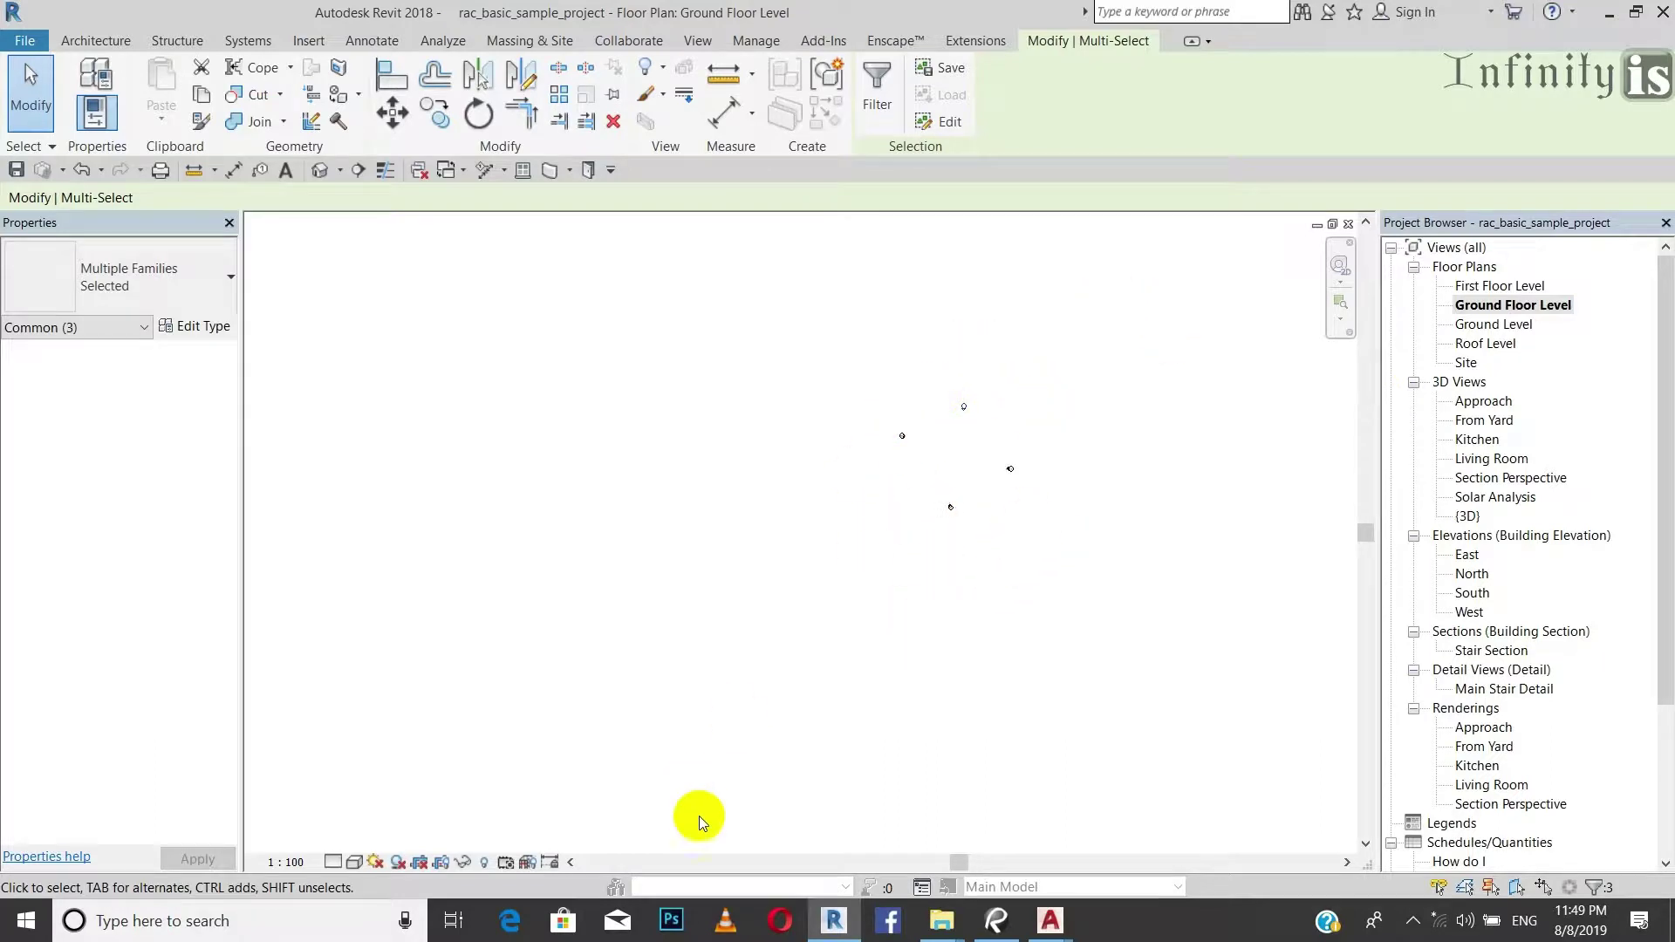
# Switch to the ACAD-FINAL P.J.T INFINITY4real (2) drawing in AutoCAD and examine its Ground Floor Plan sheet.
pyautogui.moveTo(1056, 925)
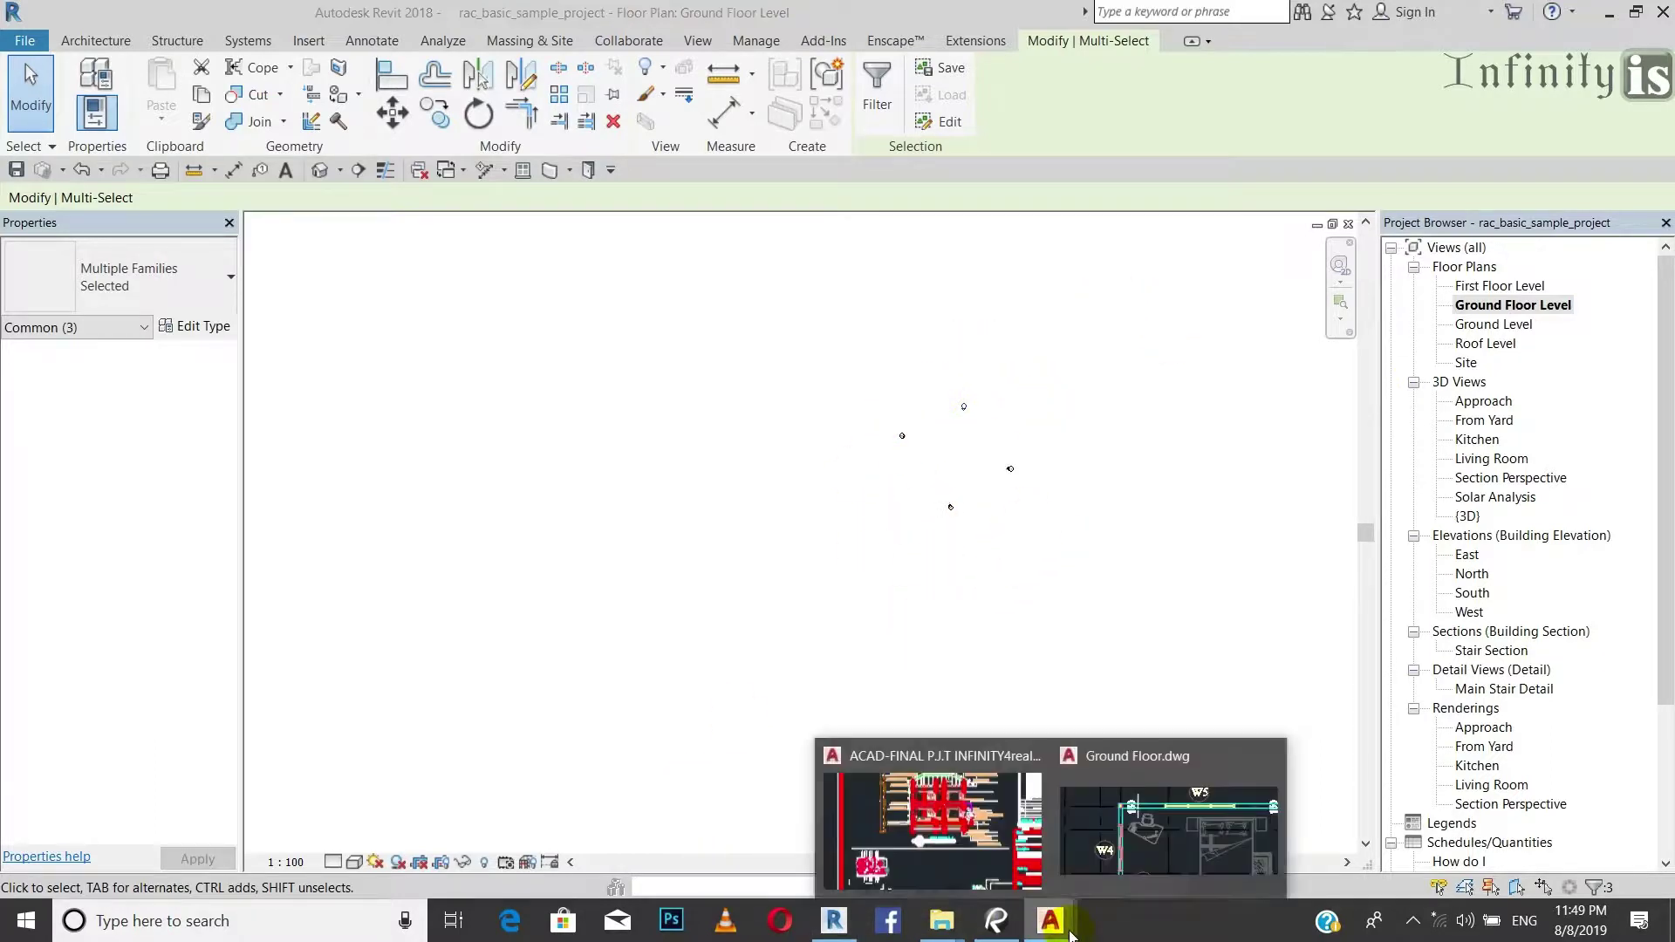
pyautogui.click(955, 825)
pyautogui.scroll(-8, 938, 767)
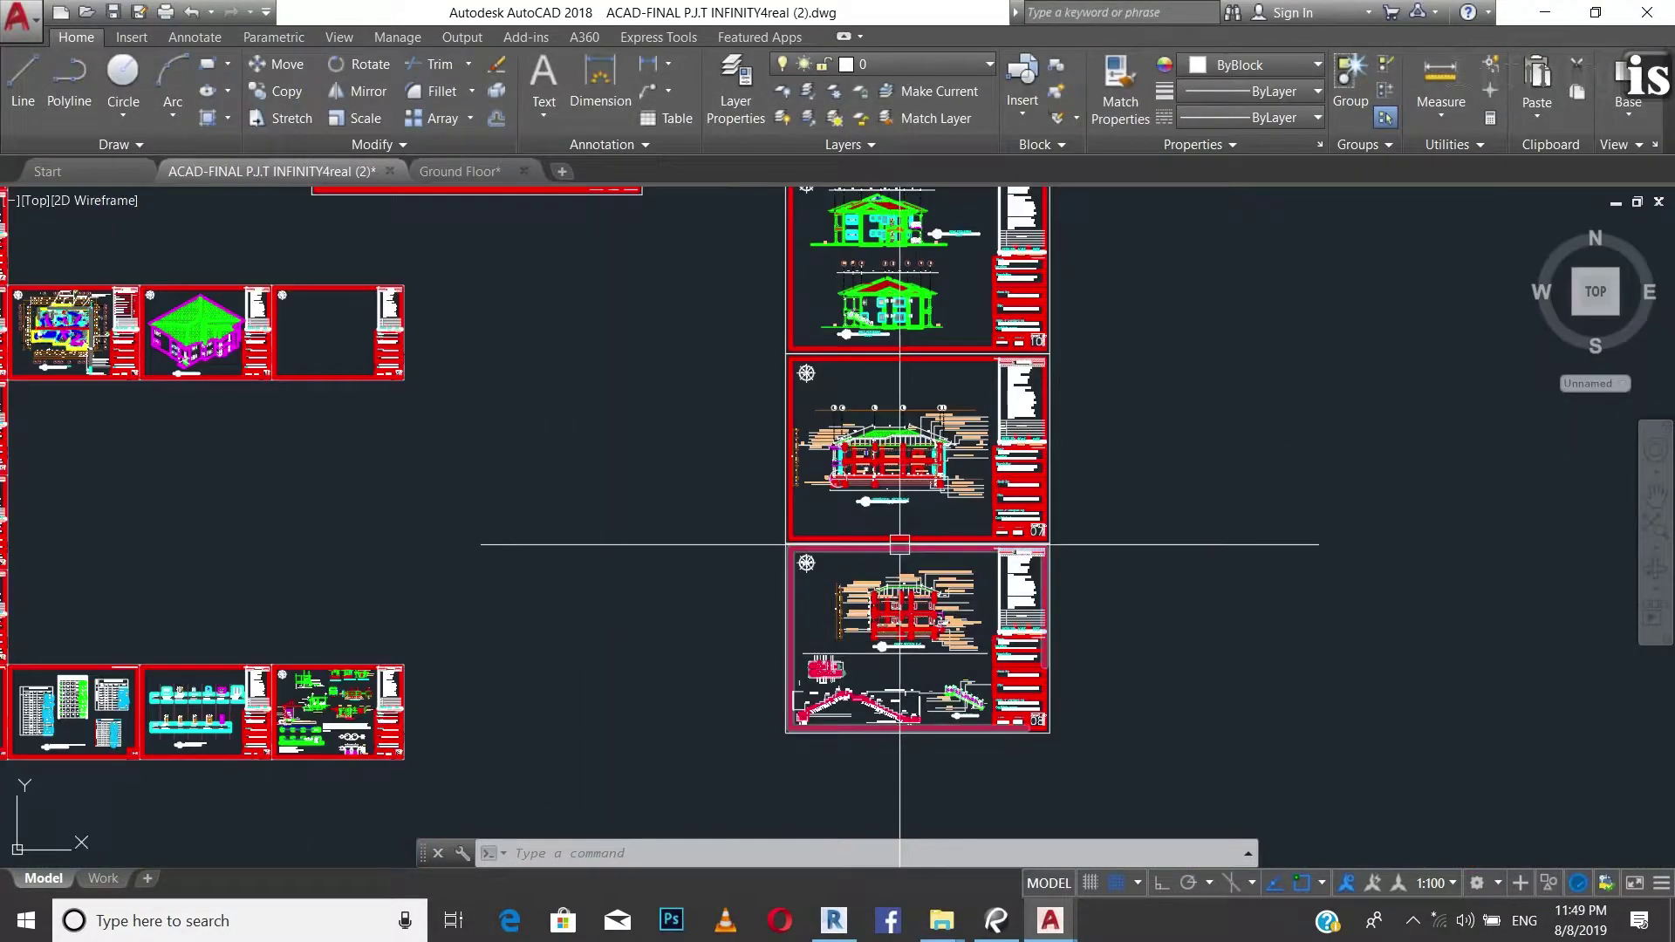
pyautogui.scroll(5, 698, 453)
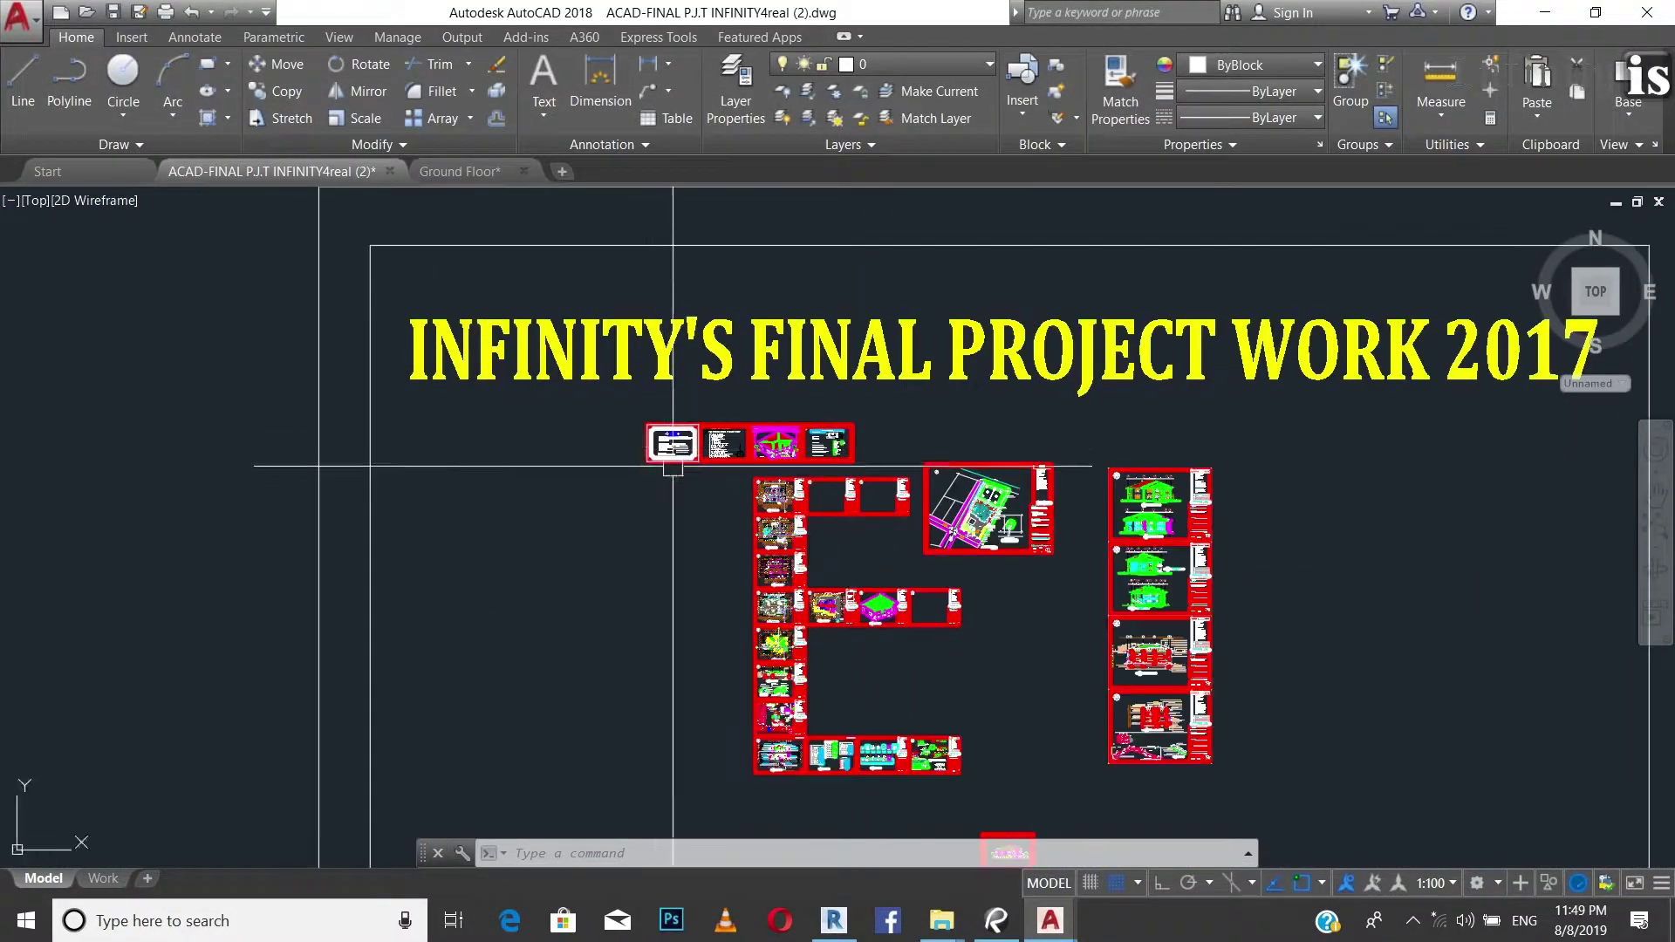
pyautogui.scroll(8, 1016, 521)
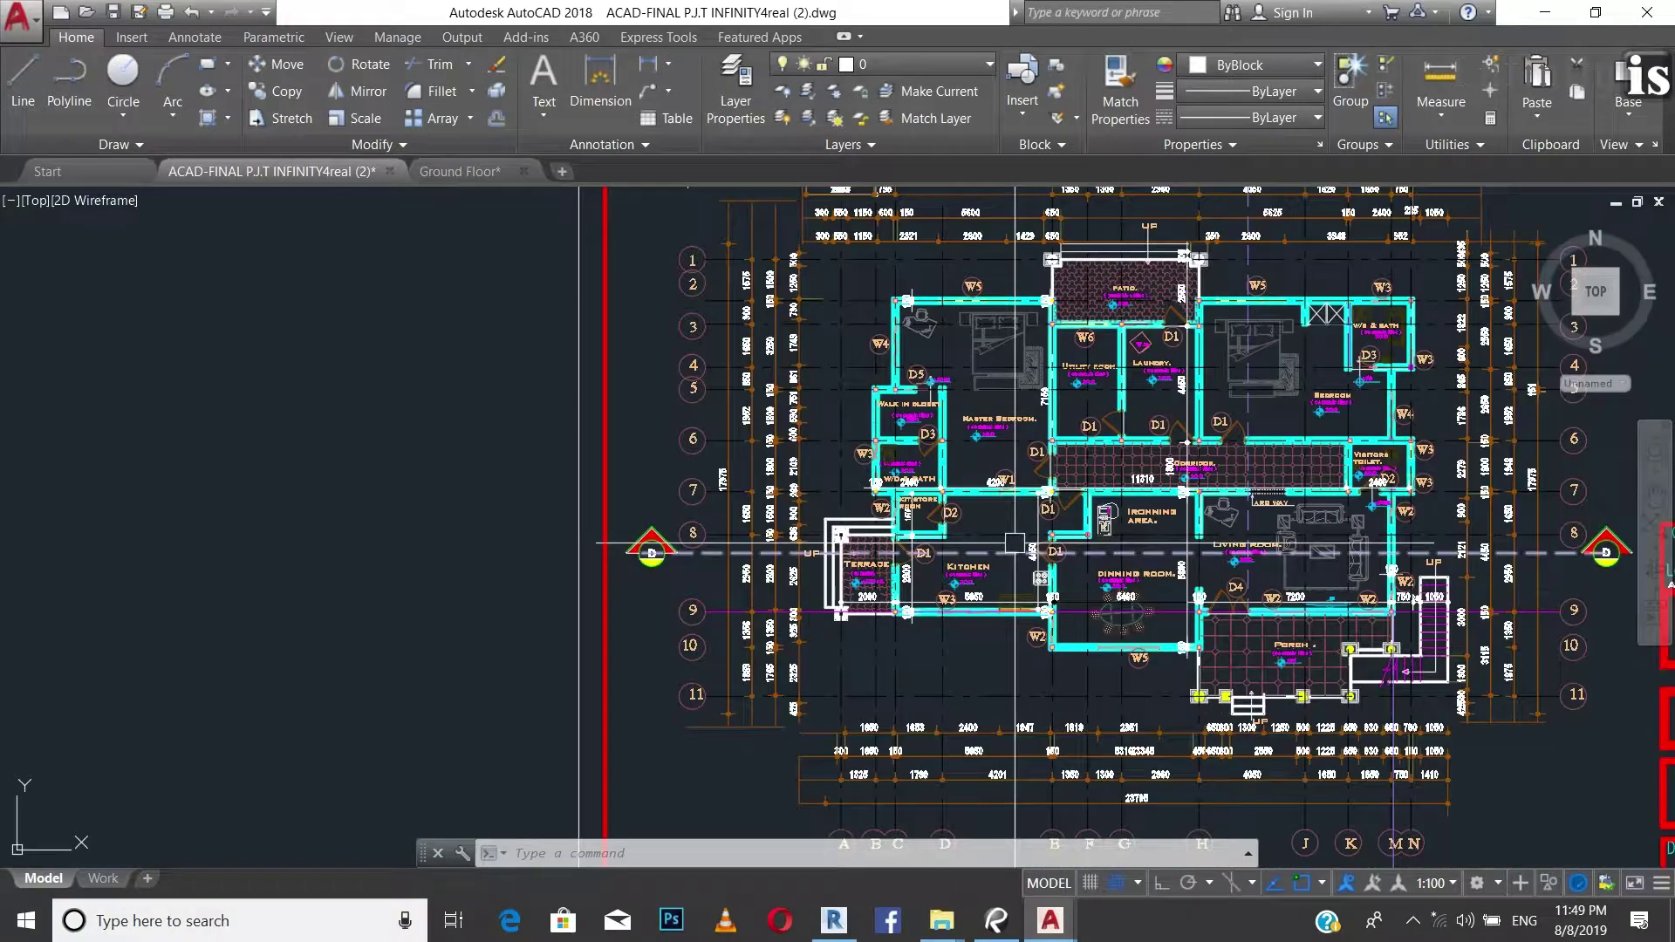
pyautogui.scroll(-2, 963, 527)
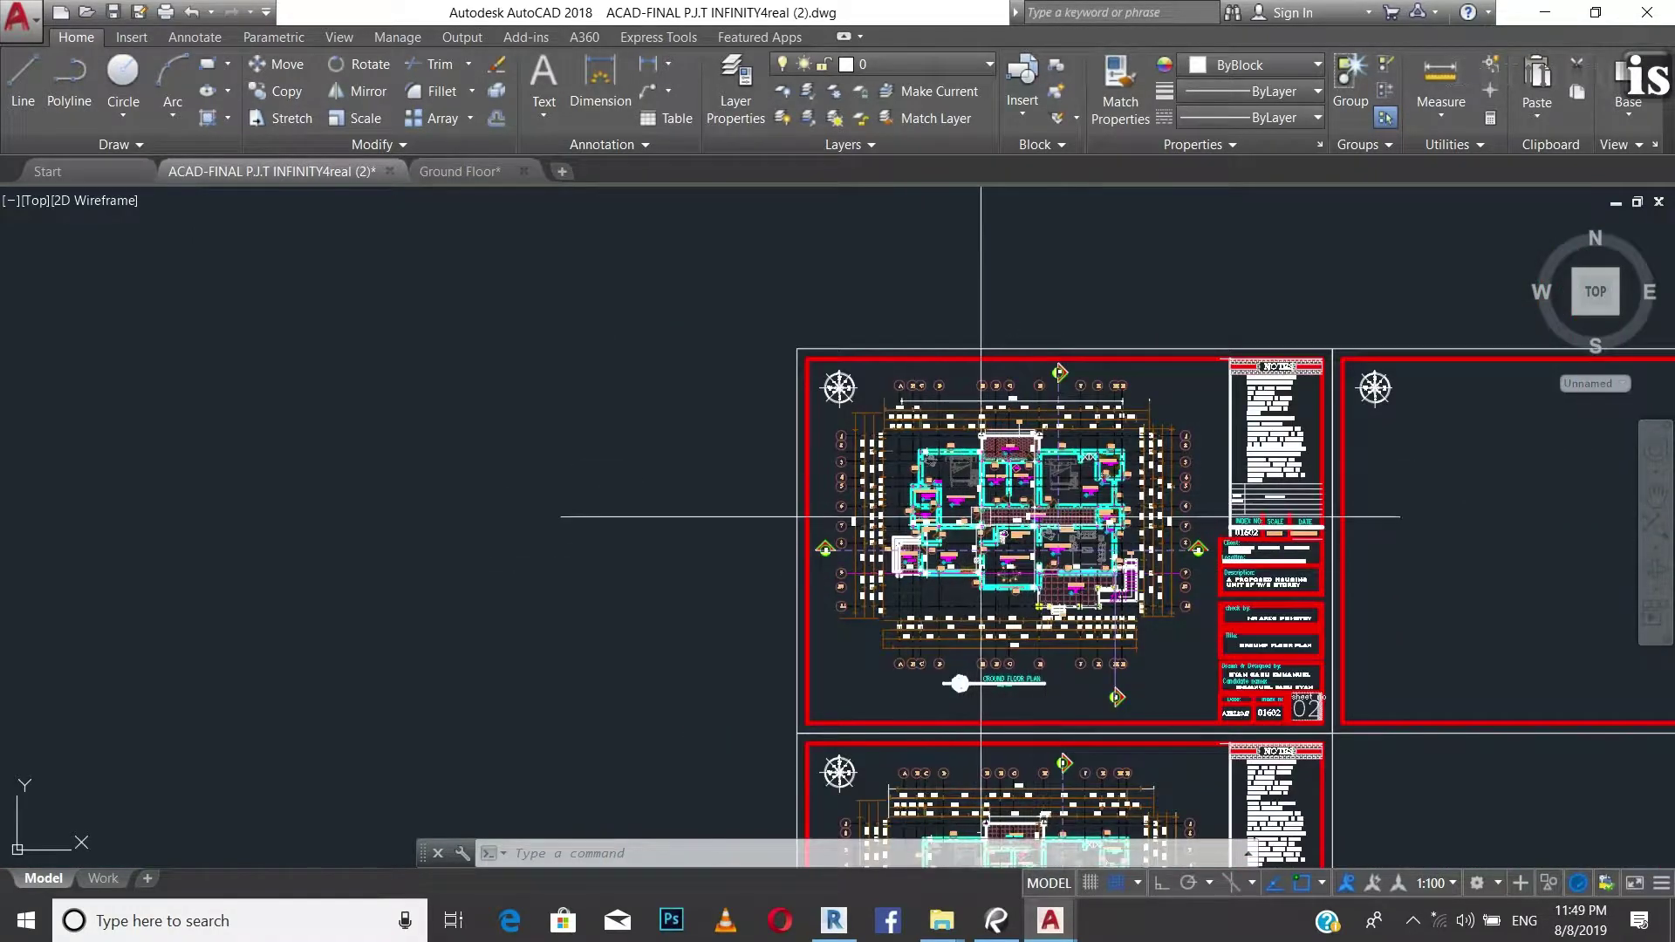
pyautogui.scroll(4, 986, 549)
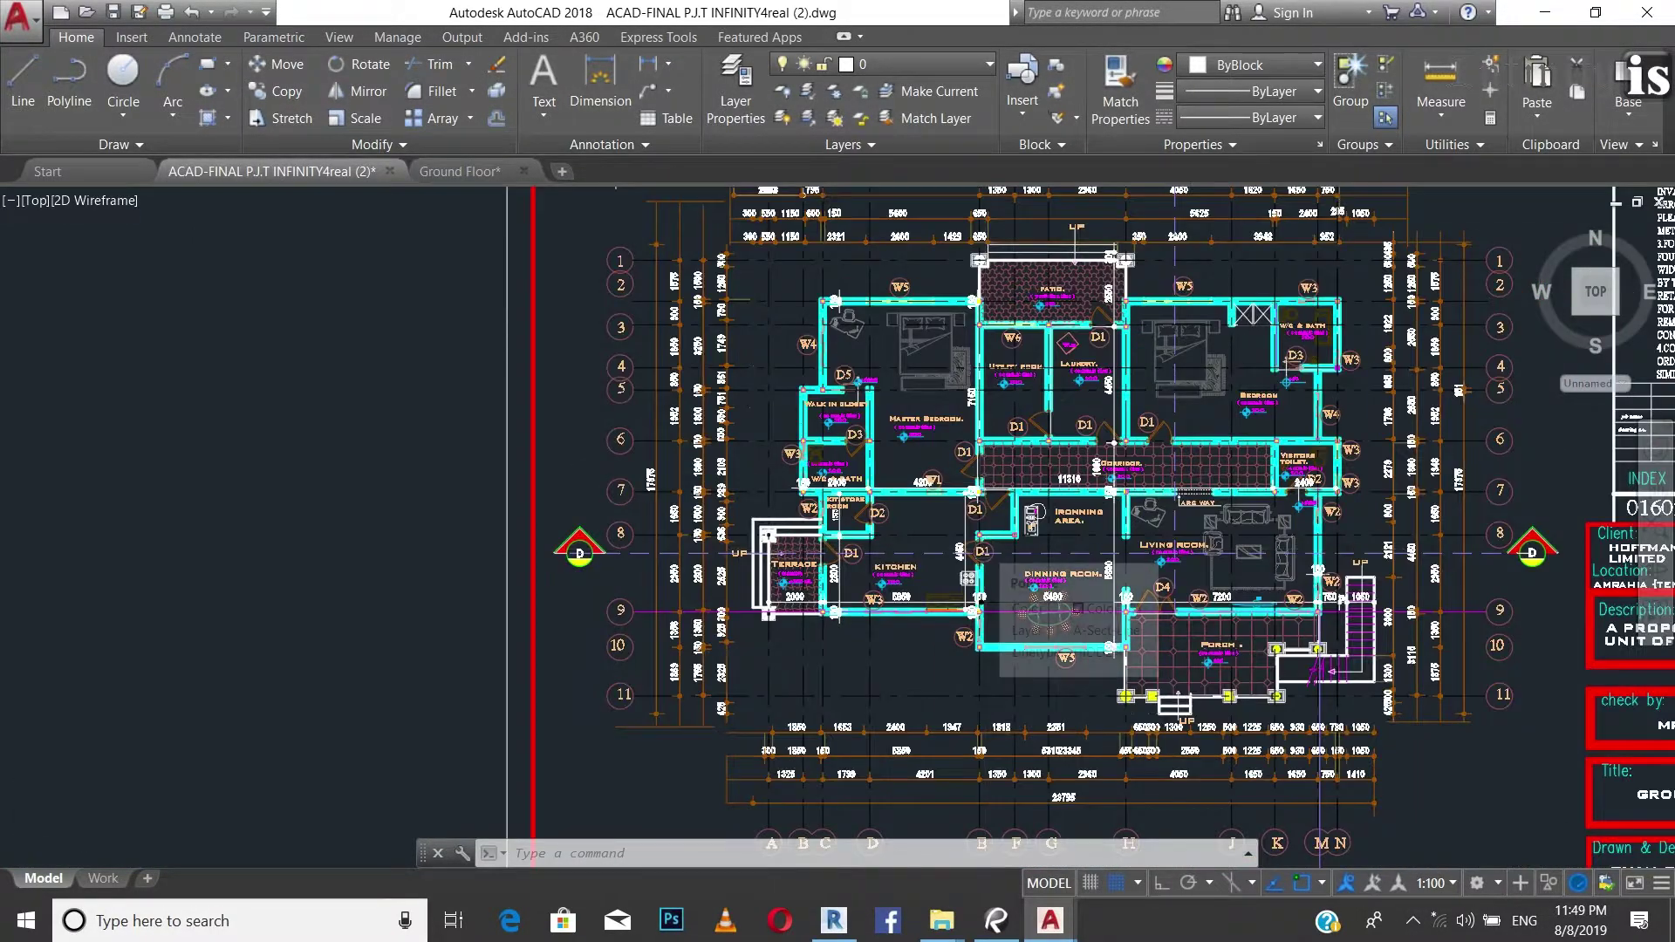
pyautogui.scroll(-4, 986, 549)
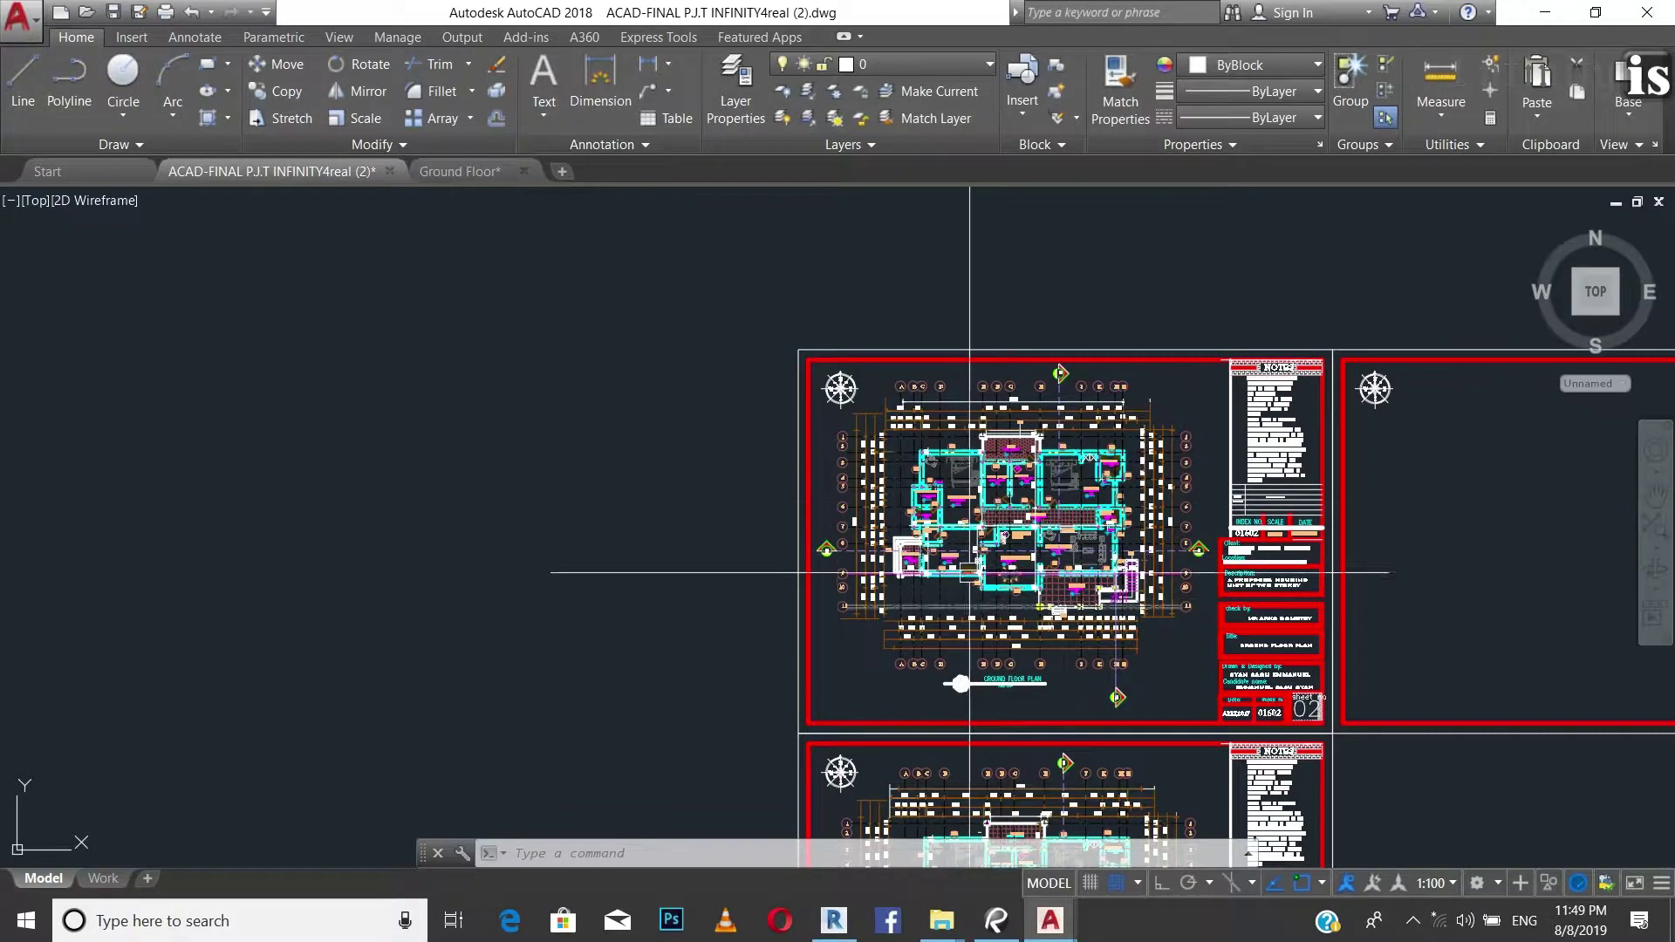
pyautogui.scroll(-5, 995, 541)
pyautogui.scroll(-1, 951, 546)
pyautogui.scroll(6, 951, 546)
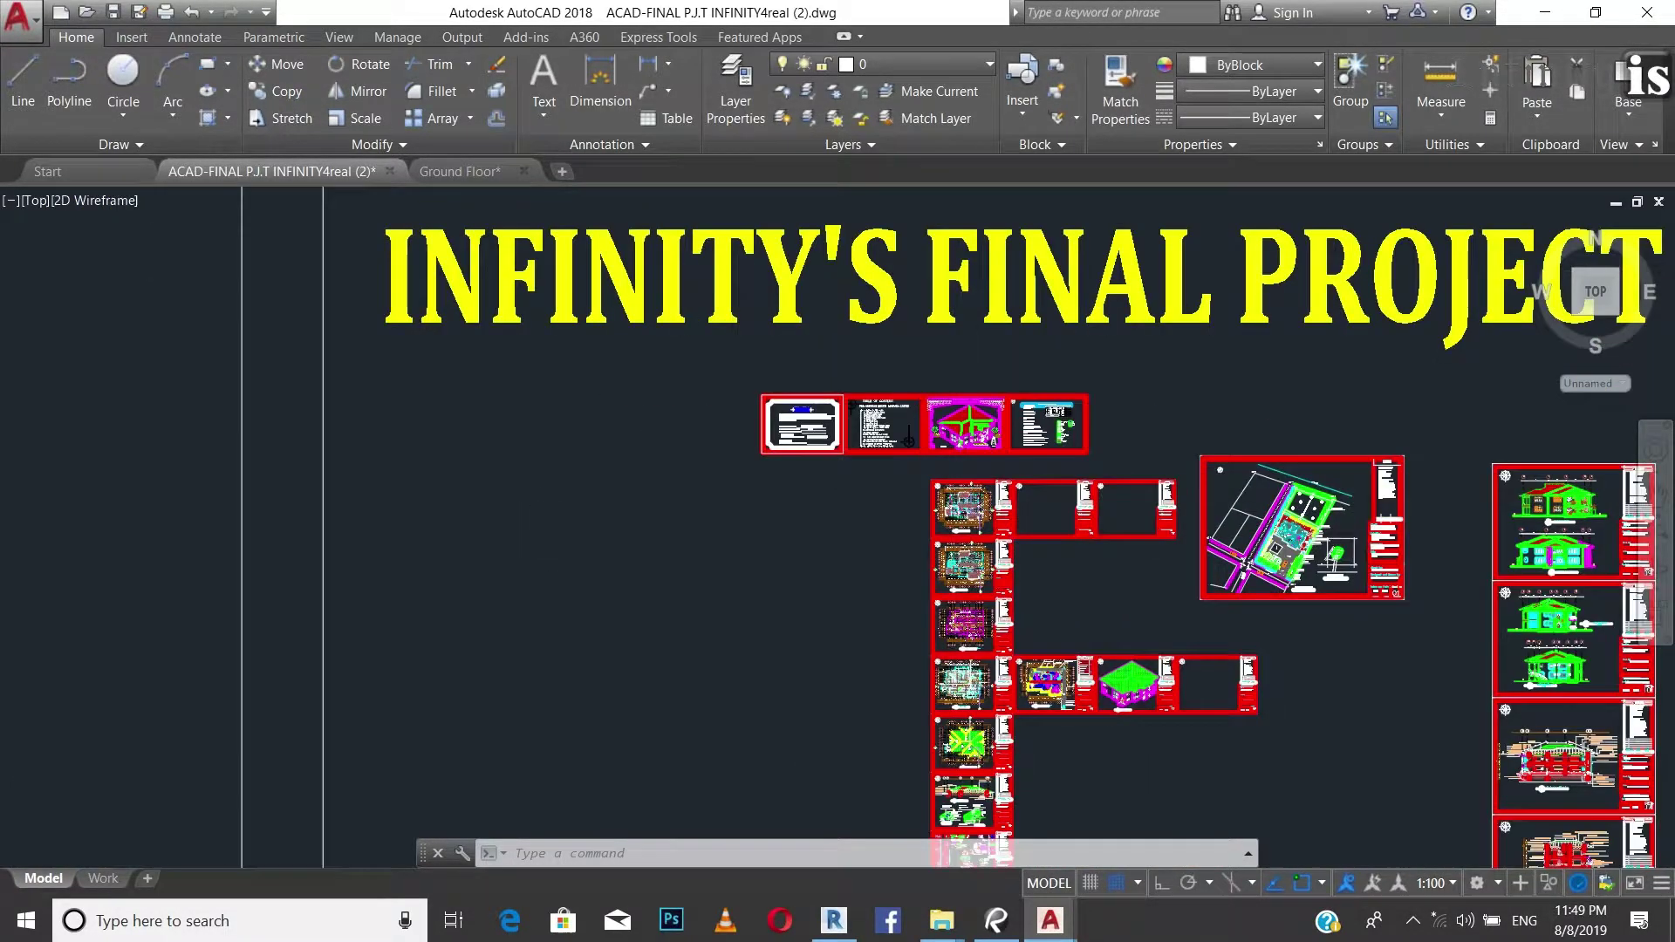
pyautogui.scroll(2, 981, 577)
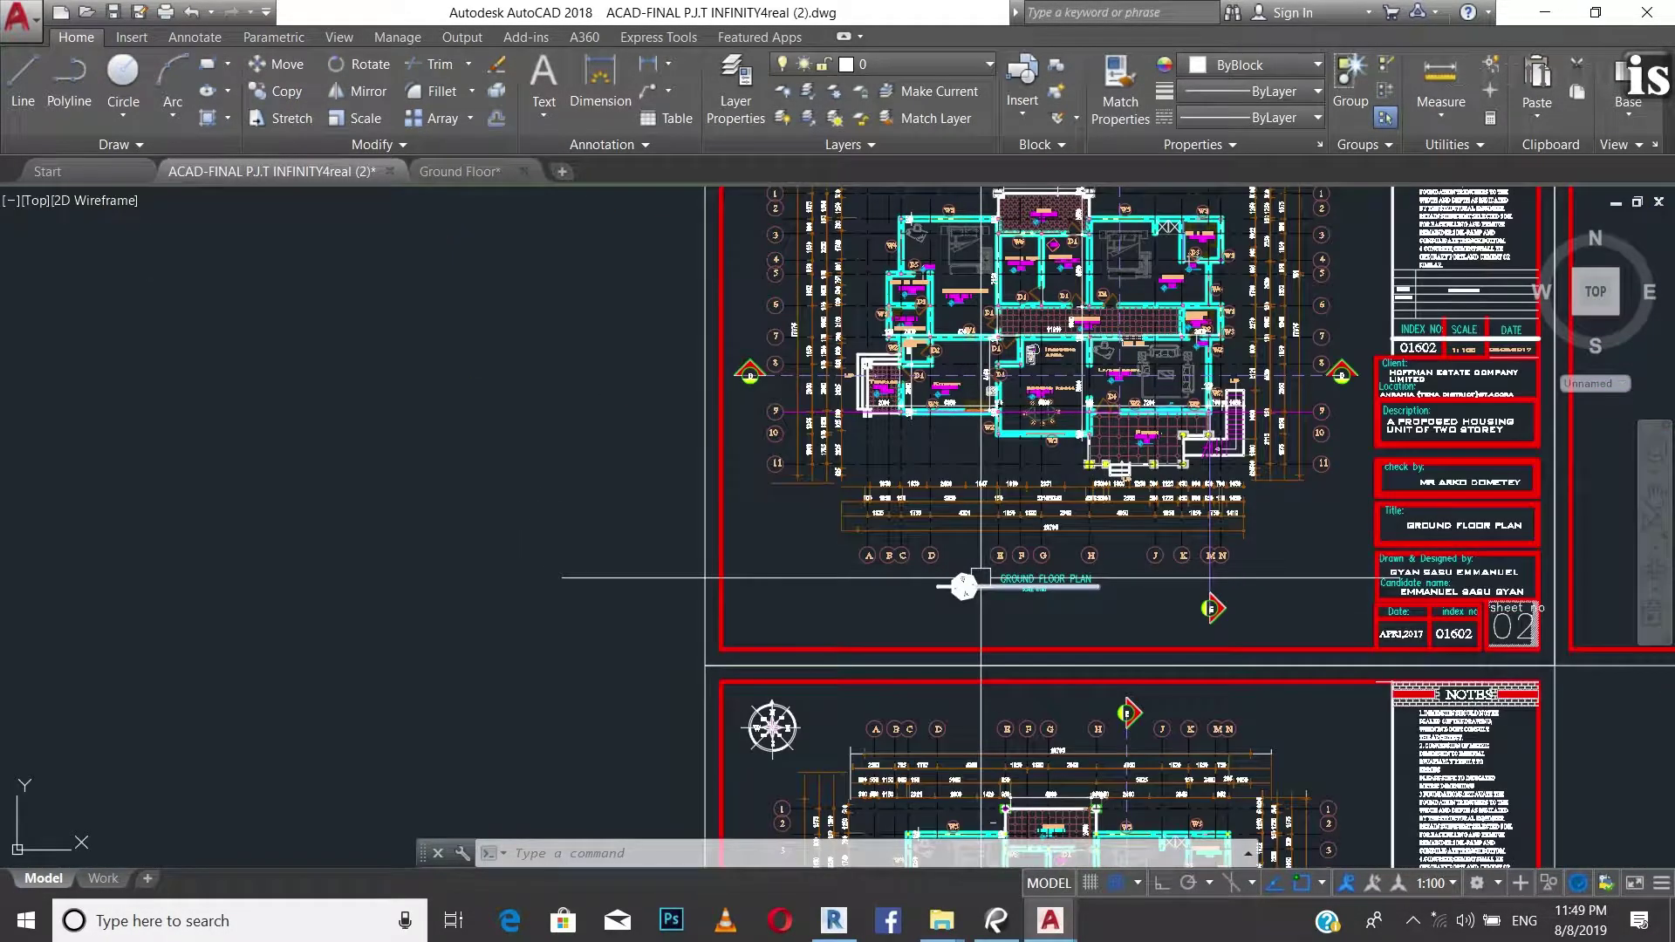
# Survey the complete sheet set in the drawing, including the floor plans, site plan, elevations and sections.
pyautogui.scroll(-5, 966, 572)
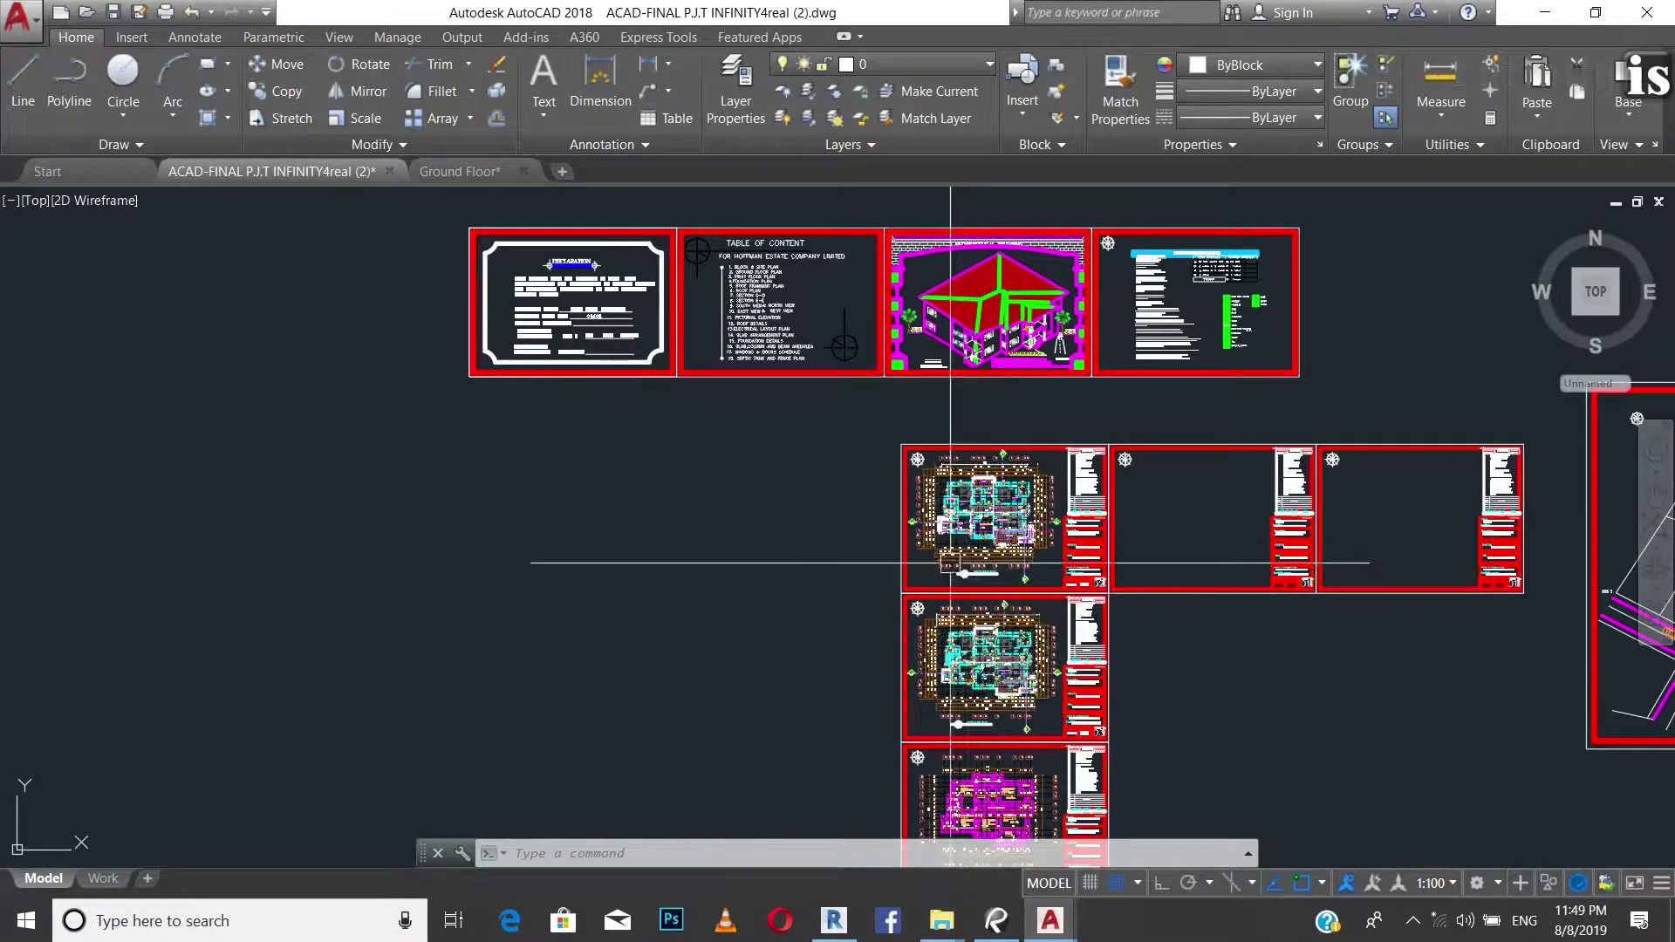
pyautogui.scroll(-6, 860, 508)
pyautogui.scroll(8, 1251, 566)
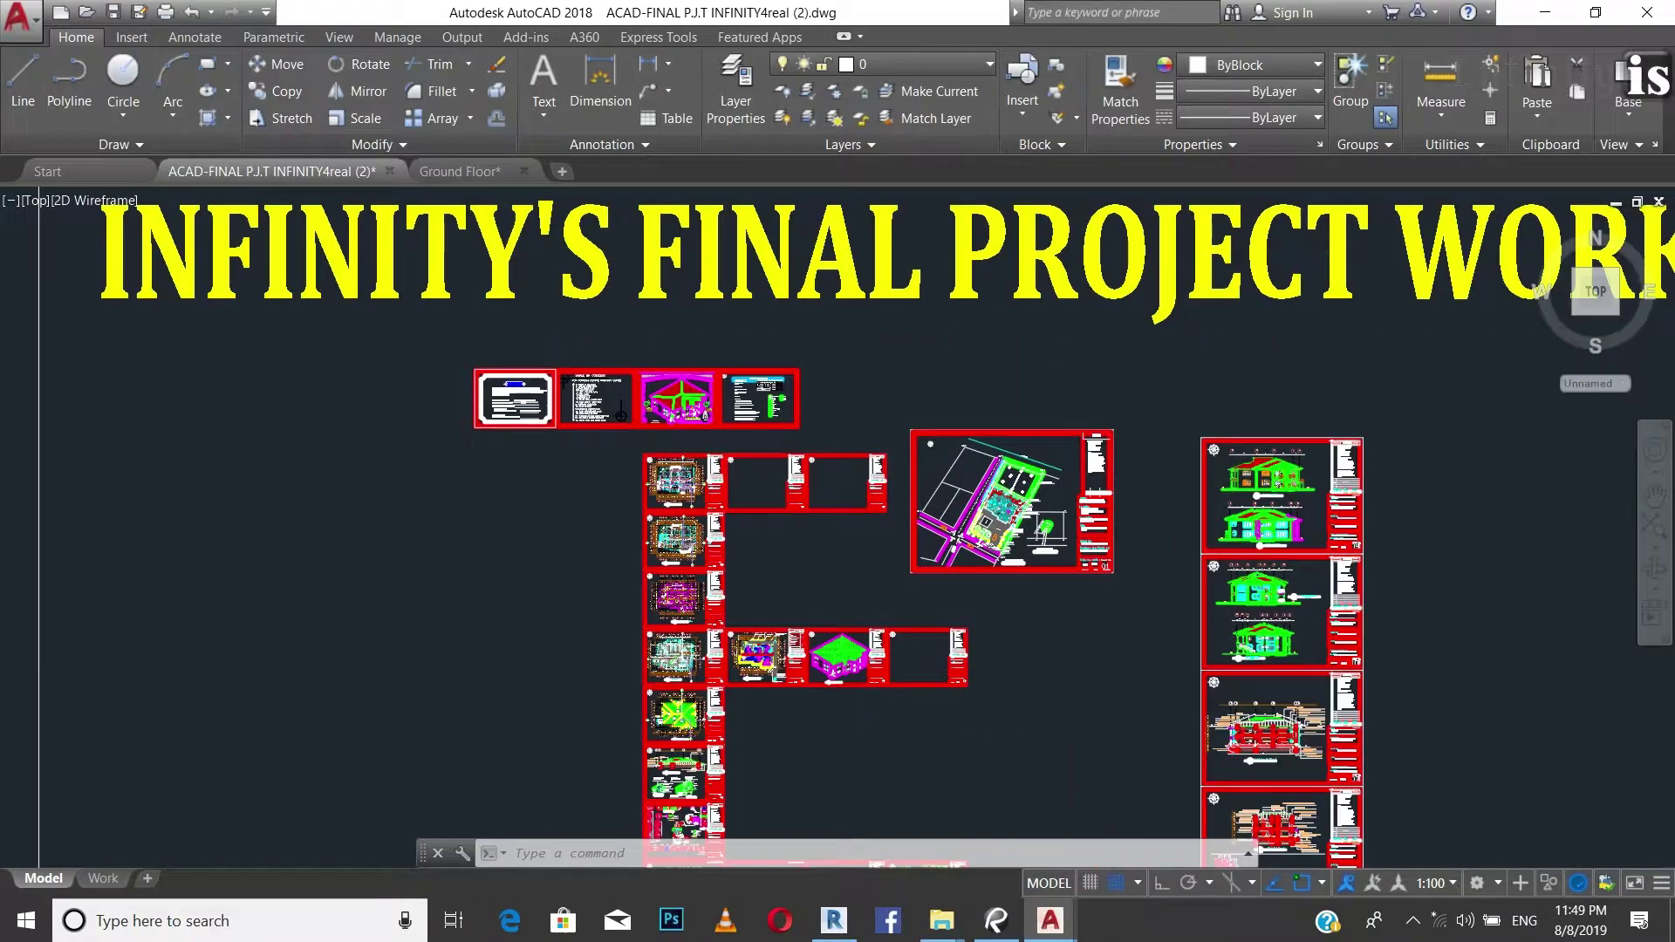
pyautogui.scroll(-8, 1290, 251)
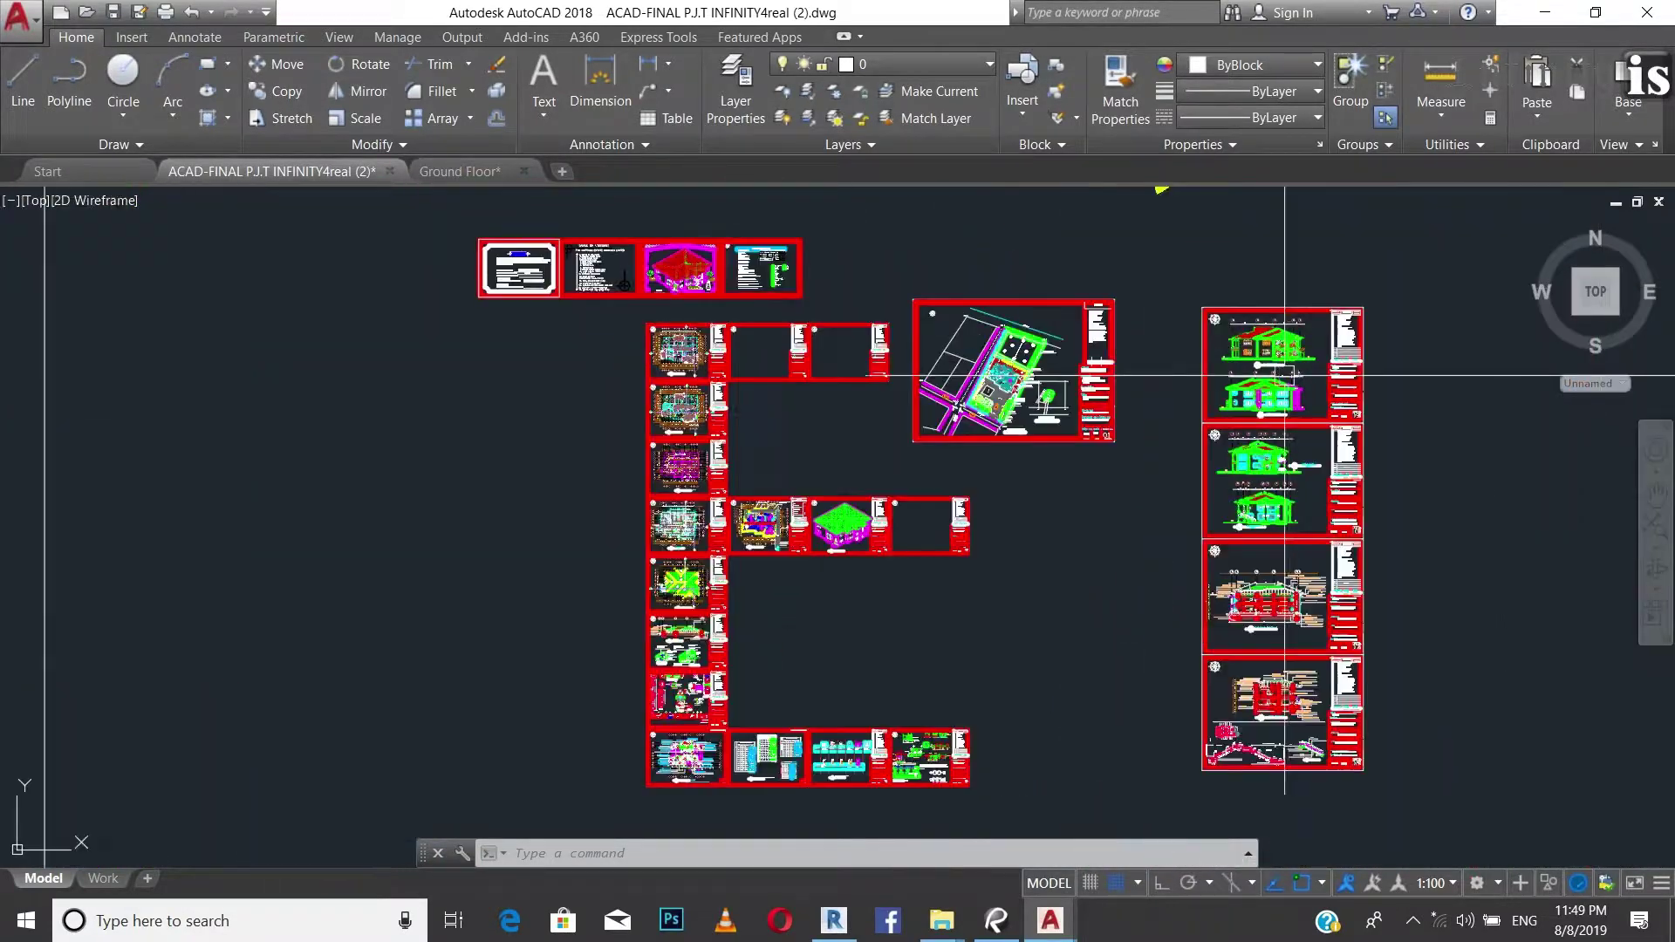
pyautogui.scroll(6, 1010, 376)
pyautogui.scroll(2, 1009, 375)
pyautogui.scroll(-6, 1014, 384)
pyautogui.scroll(2, 1088, 437)
pyautogui.scroll(8, 1088, 437)
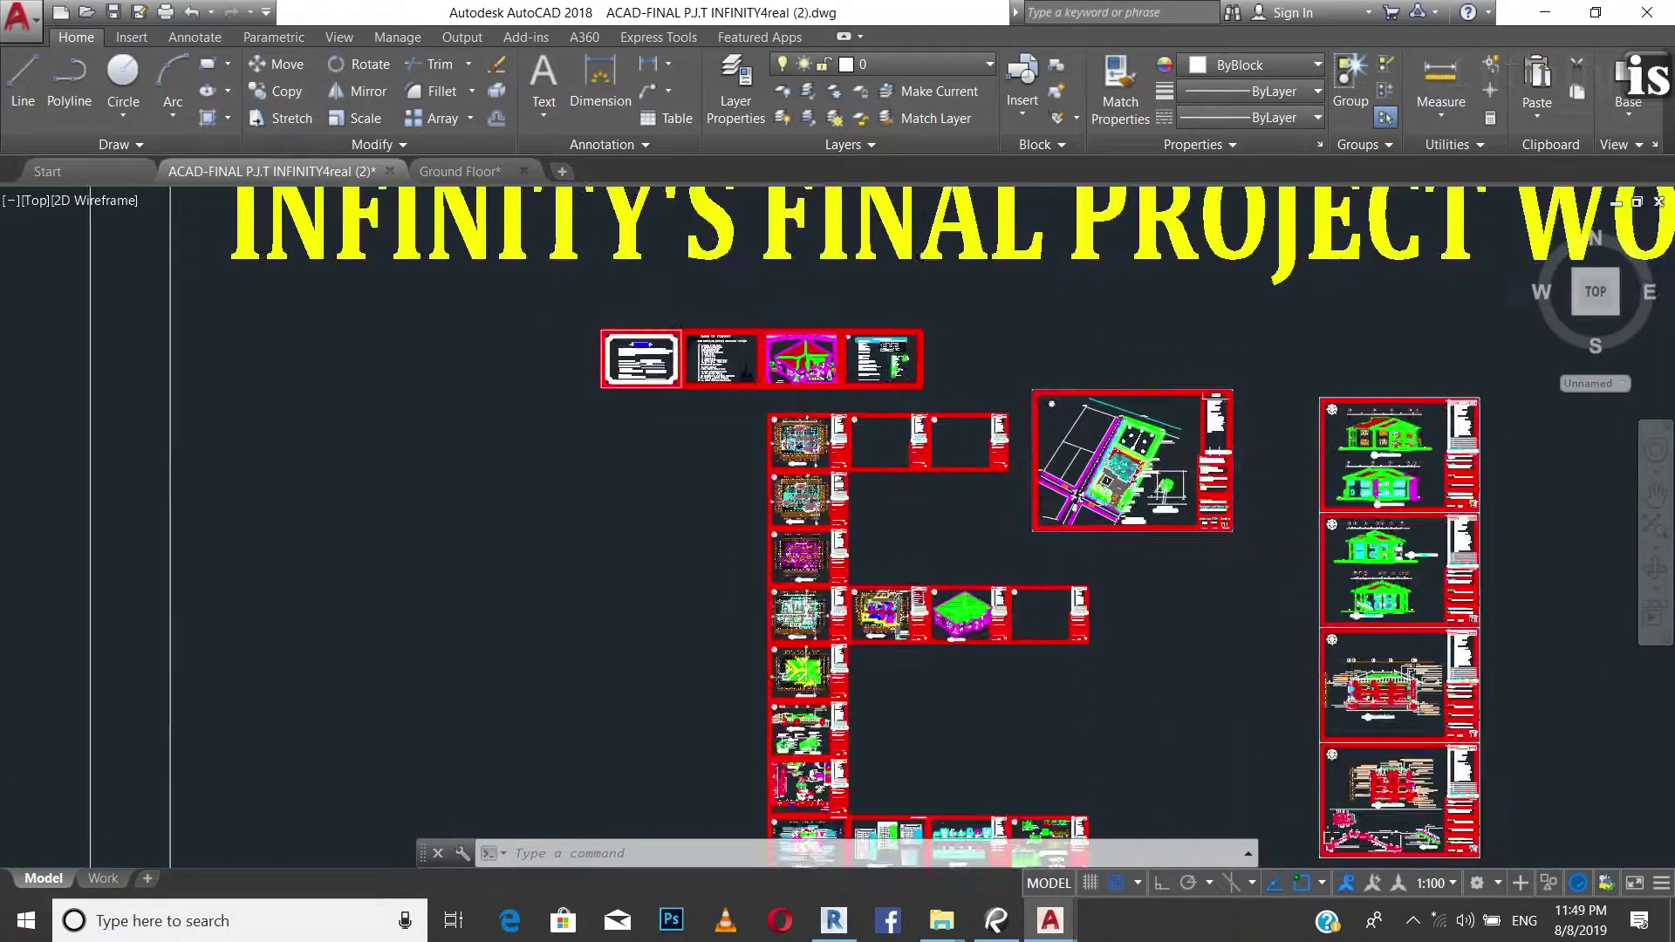
pyautogui.scroll(-3, 1138, 541)
pyautogui.scroll(3, 1196, 530)
pyautogui.scroll(-7, 973, 436)
# Read the Table of Content sheet from Block & Site Plan through Section D-D.
pyautogui.scroll(9, 777, 377)
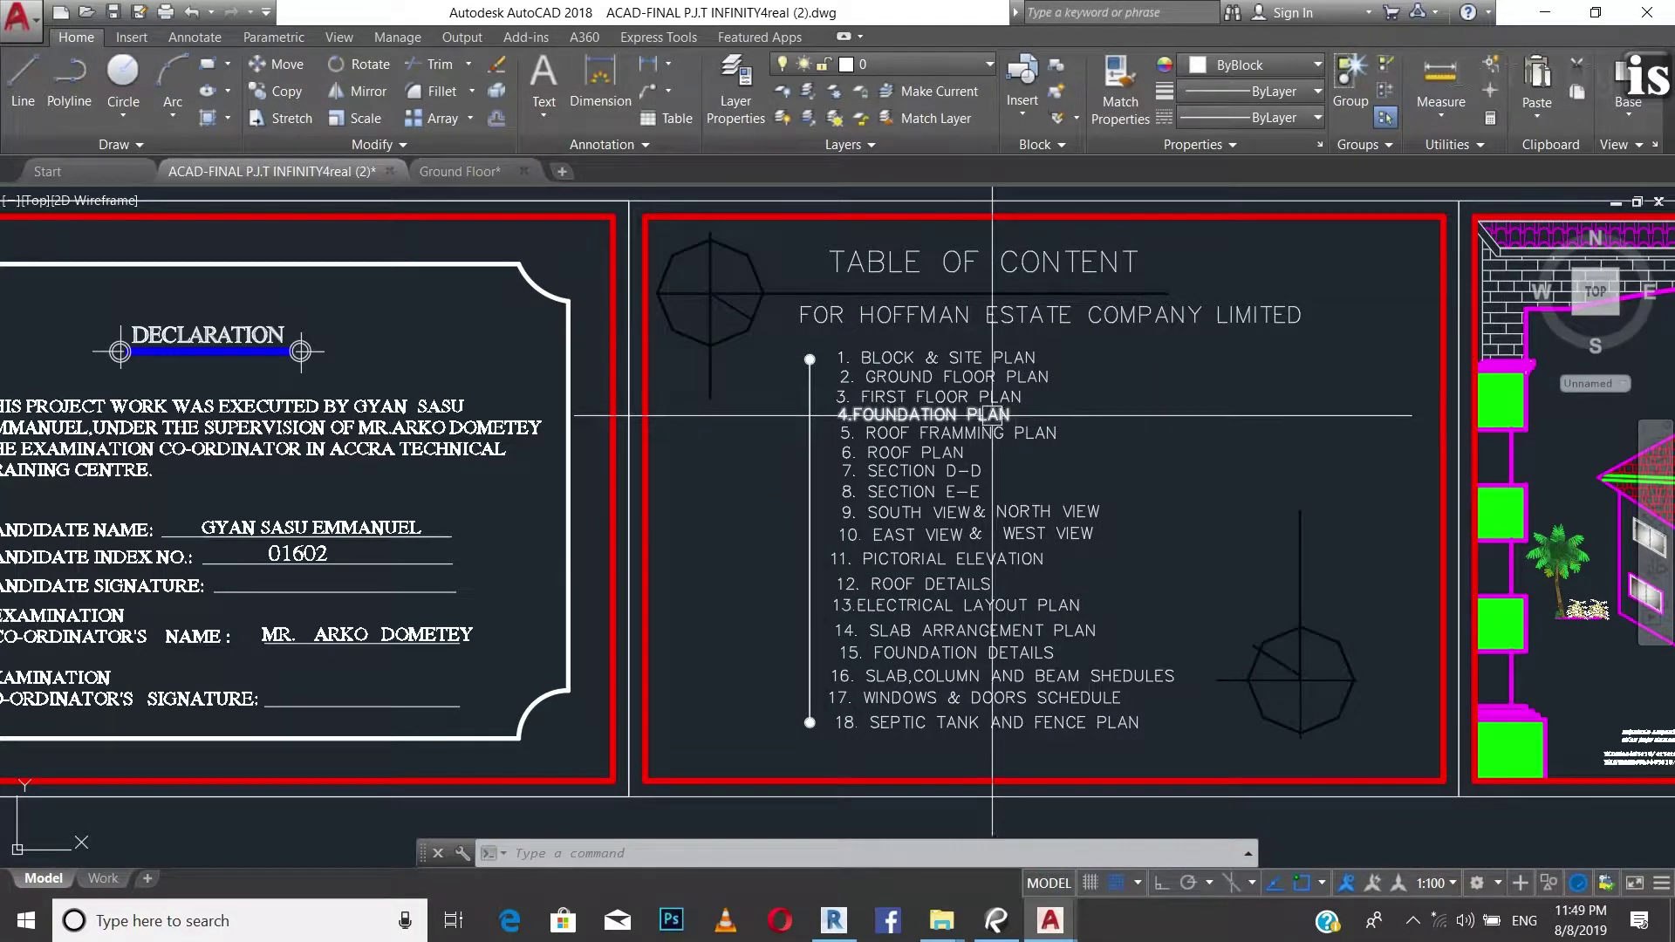
pyautogui.scroll(-2, 1056, 373)
pyautogui.scroll(6, 997, 329)
pyautogui.scroll(2, 998, 329)
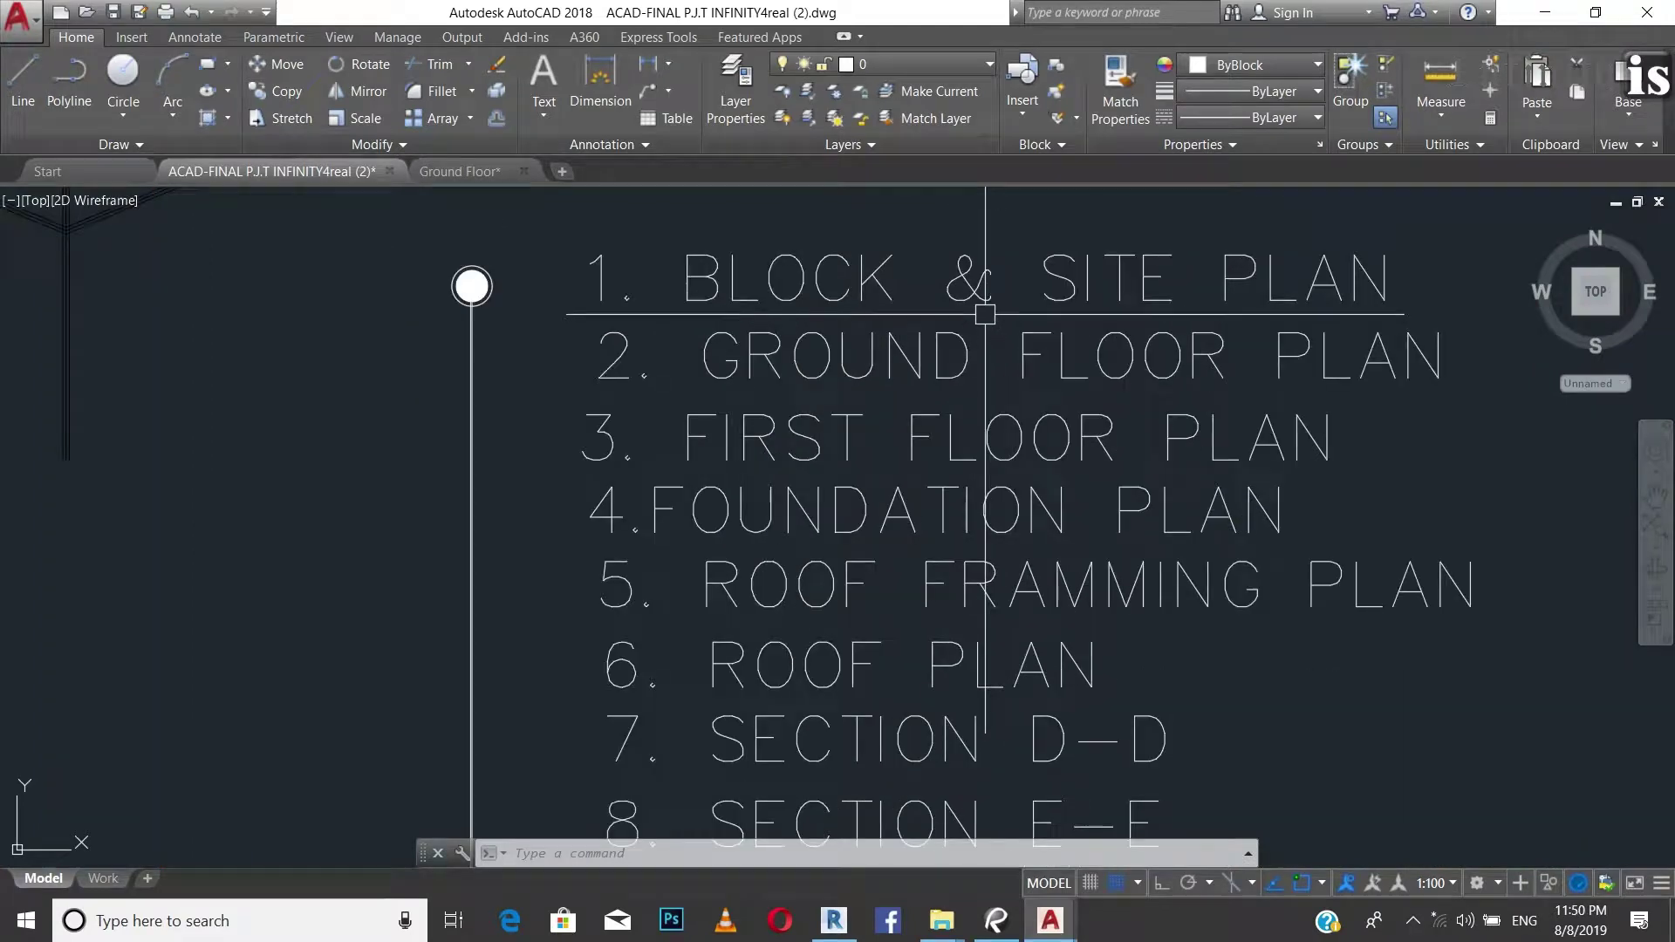
pyautogui.scroll(-4, 1004, 321)
pyautogui.scroll(4, 1012, 322)
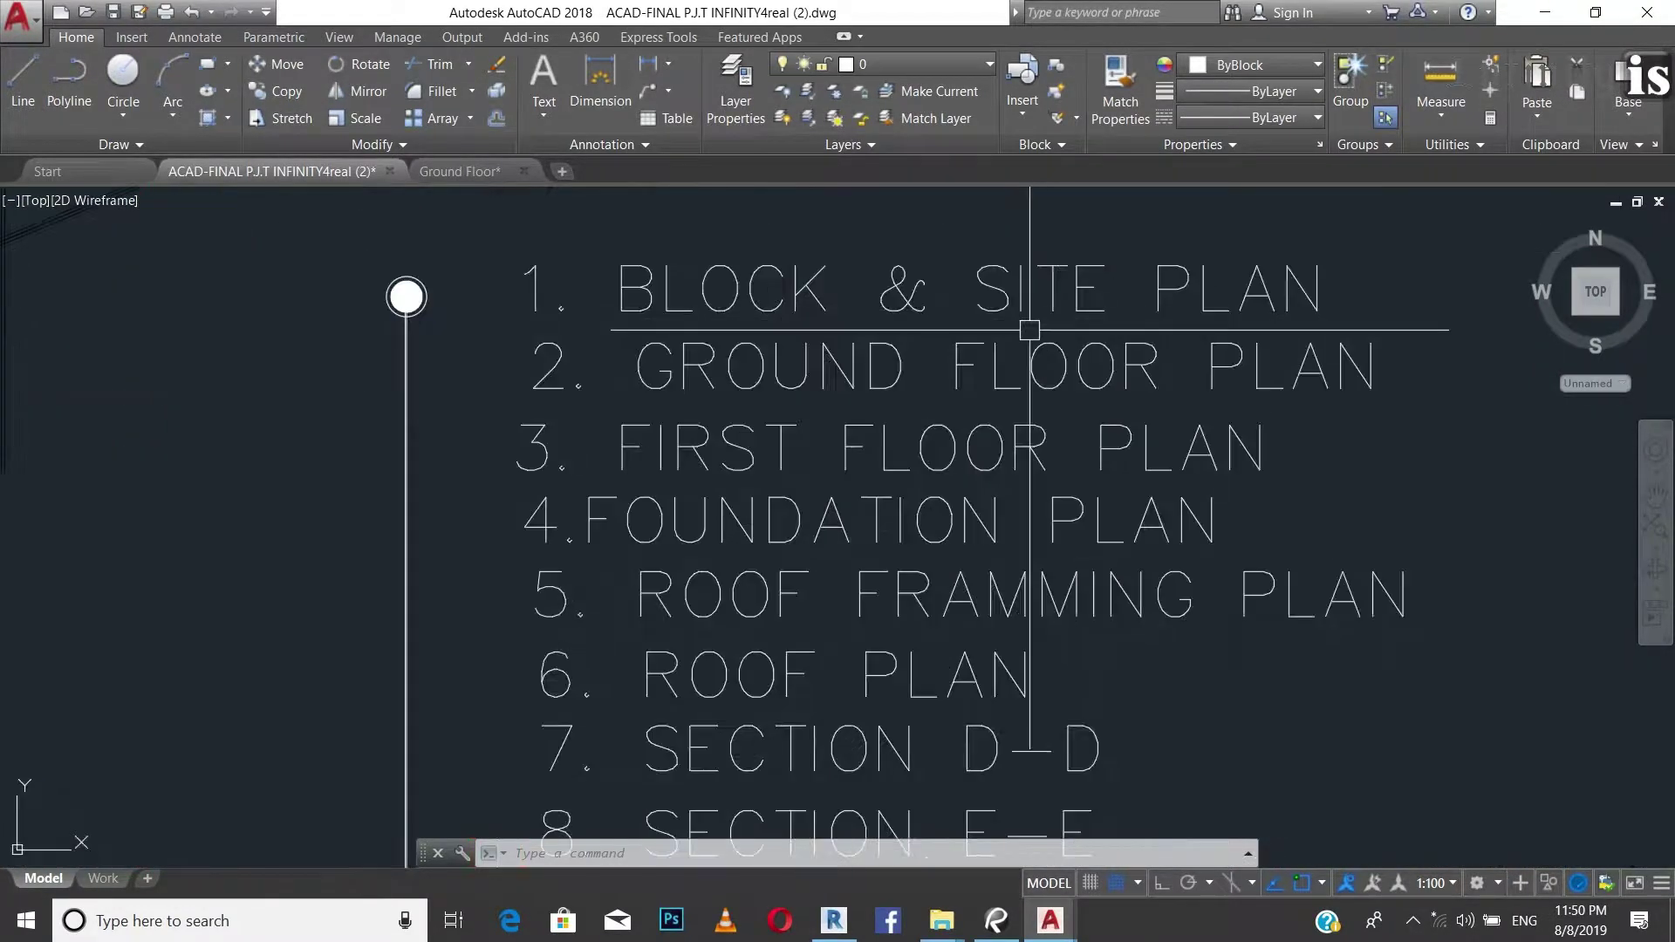
pyautogui.scroll(-2, 945, 378)
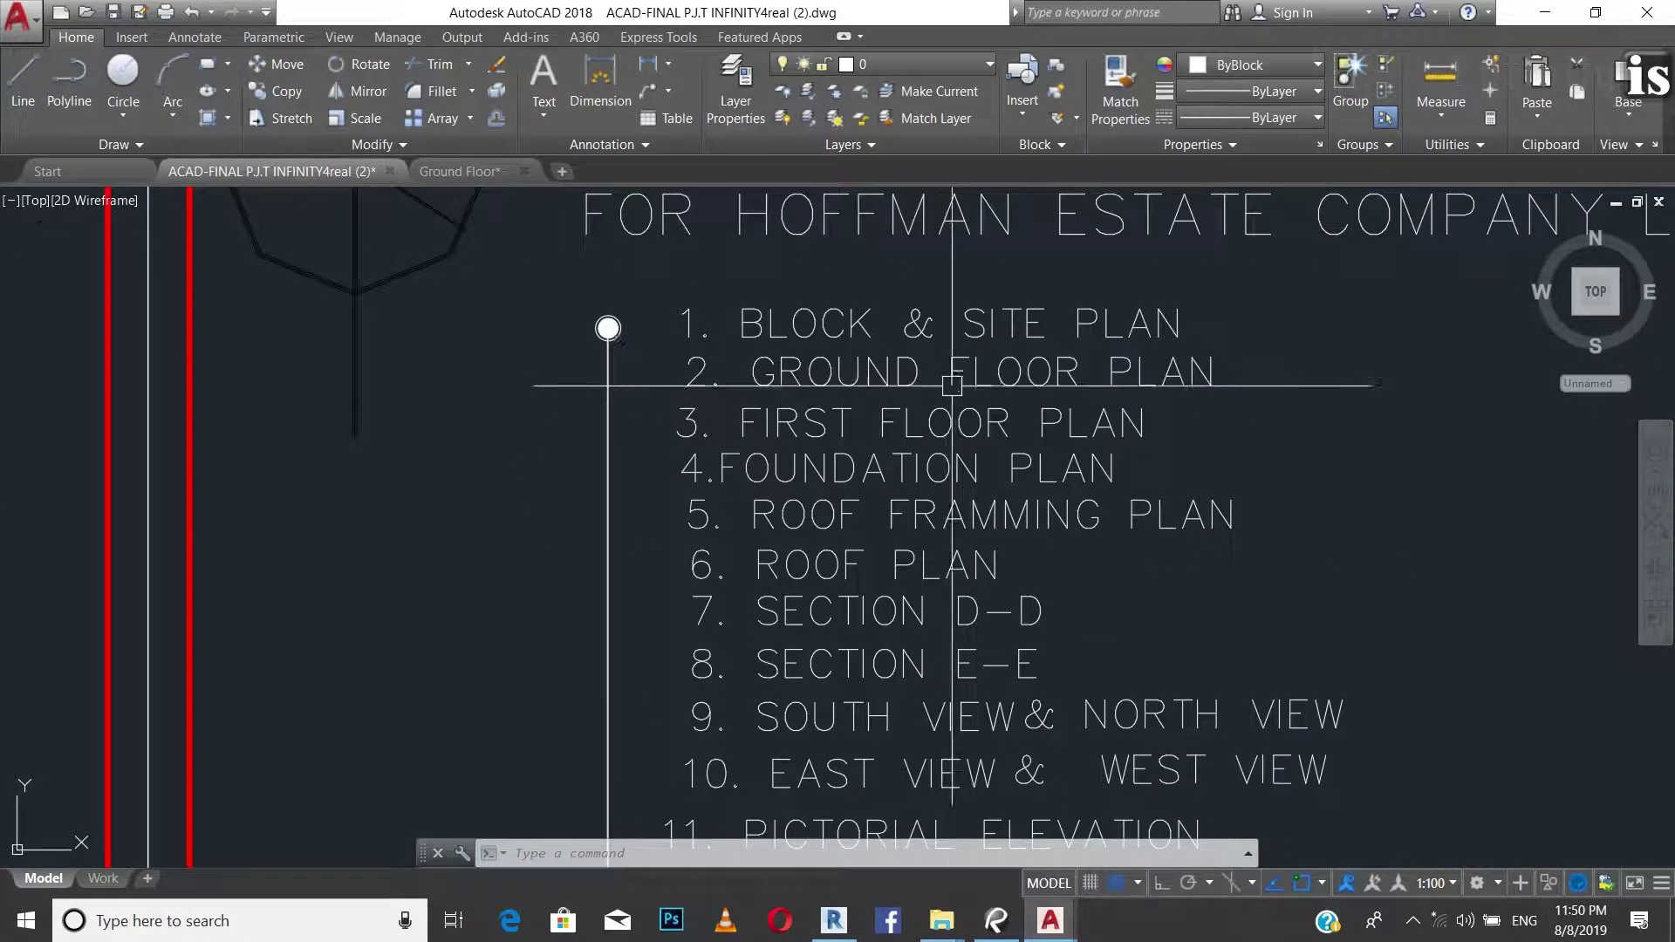
pyautogui.scroll(-1, 1010, 449)
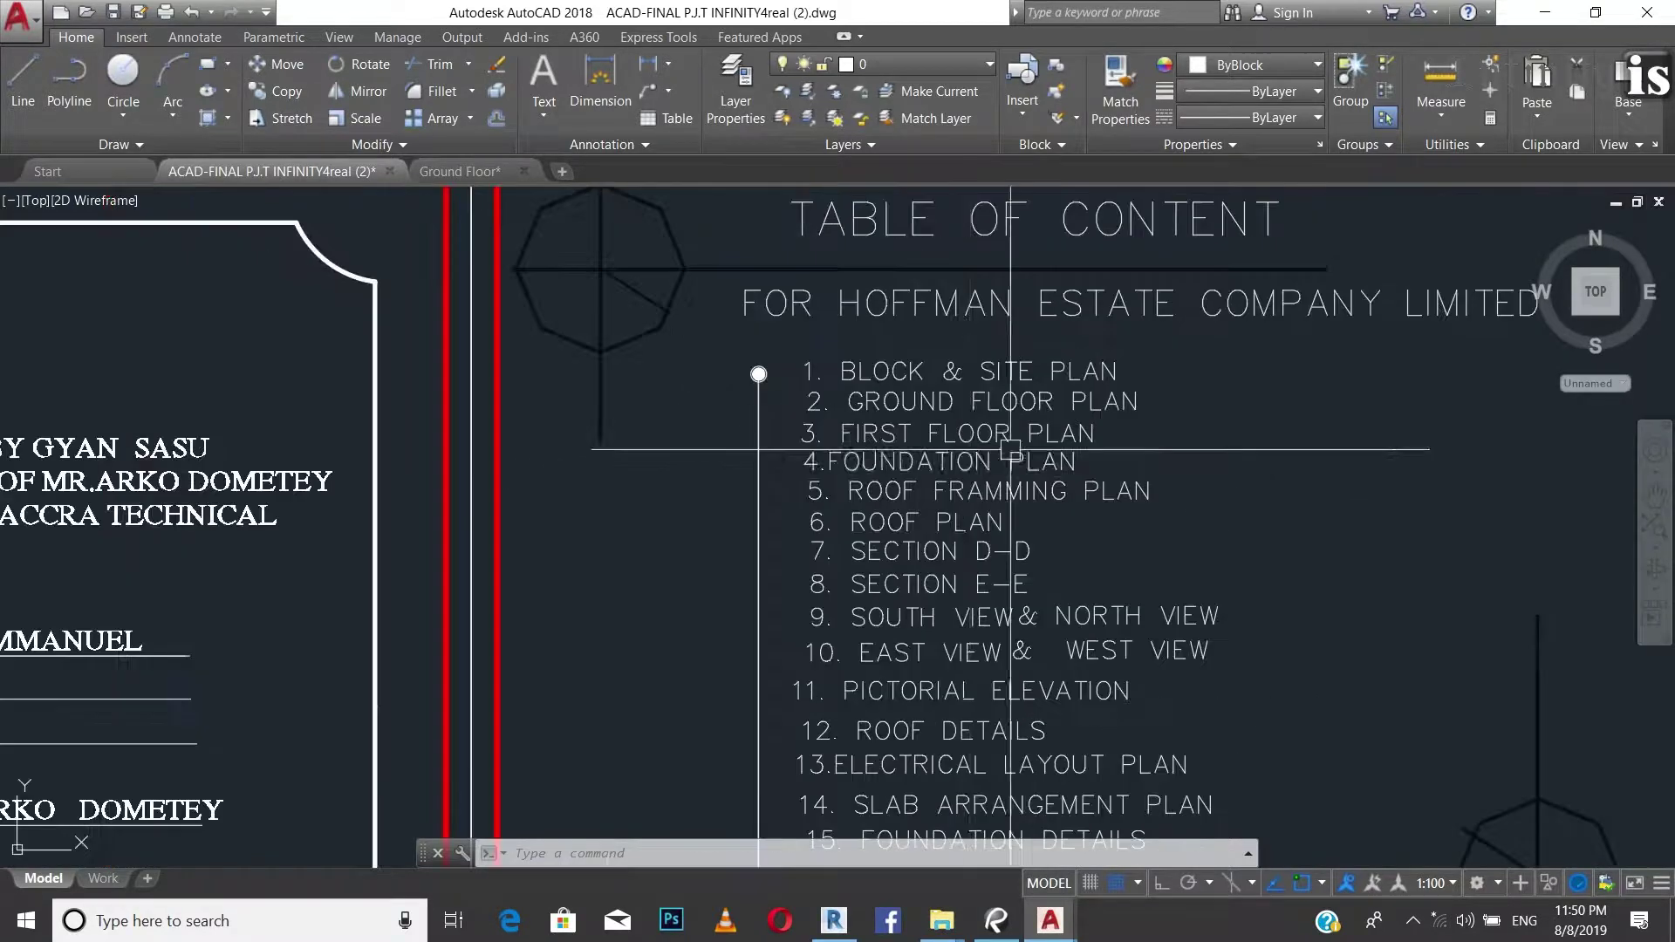
pyautogui.scroll(3, 964, 444)
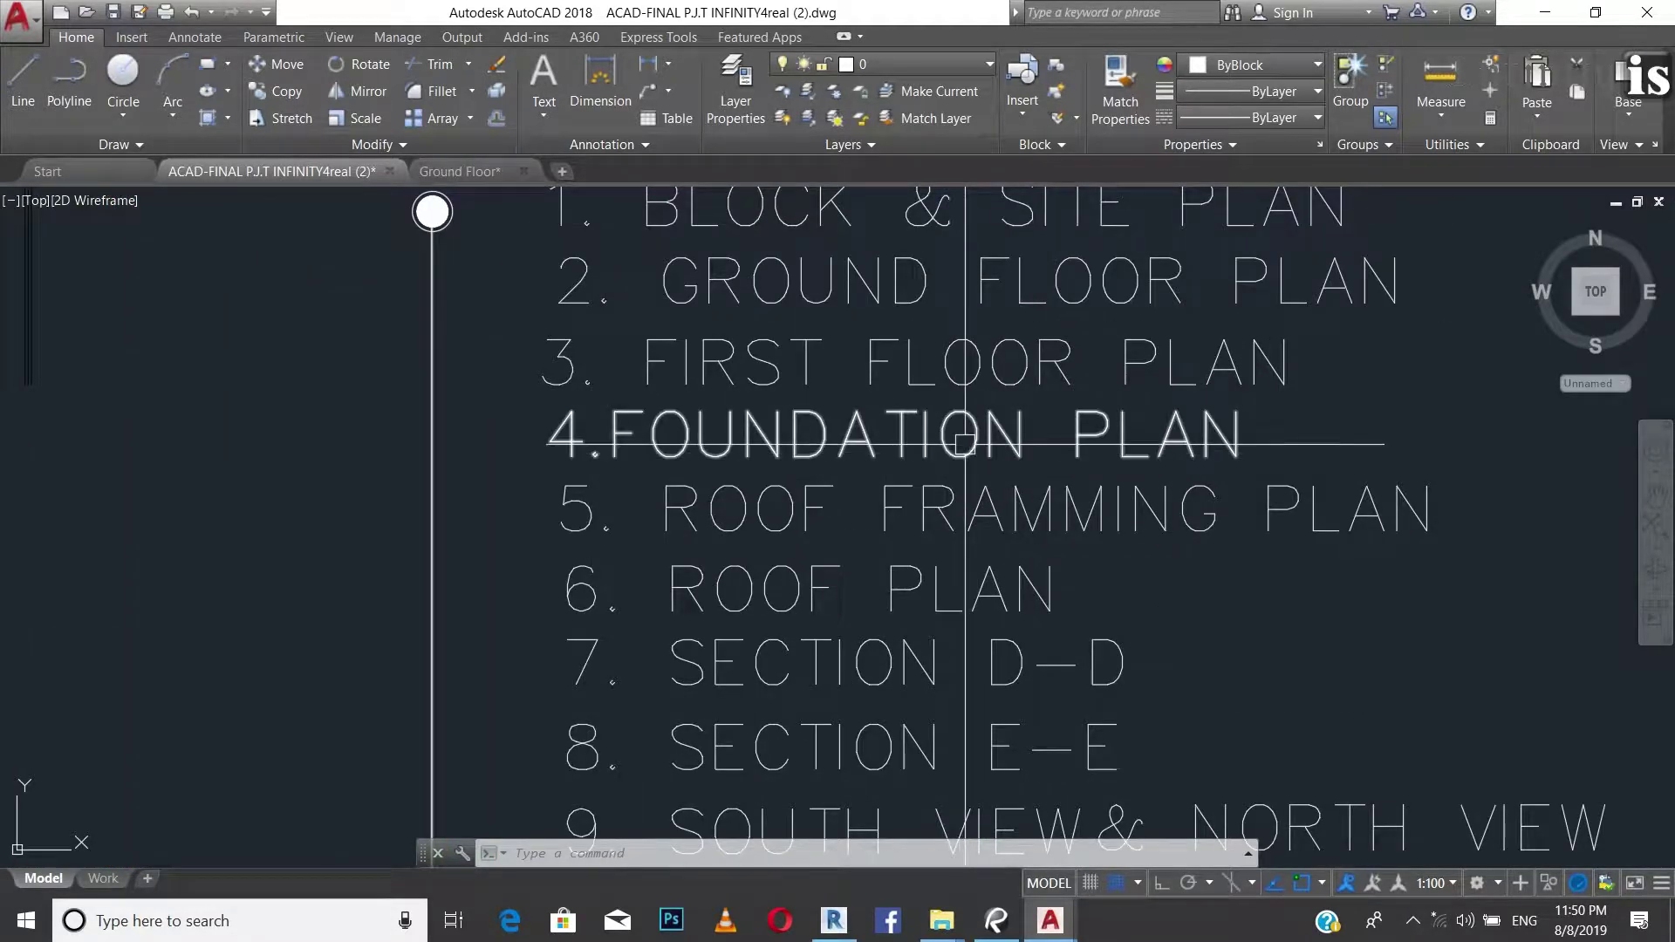
pyautogui.scroll(-4, 959, 450)
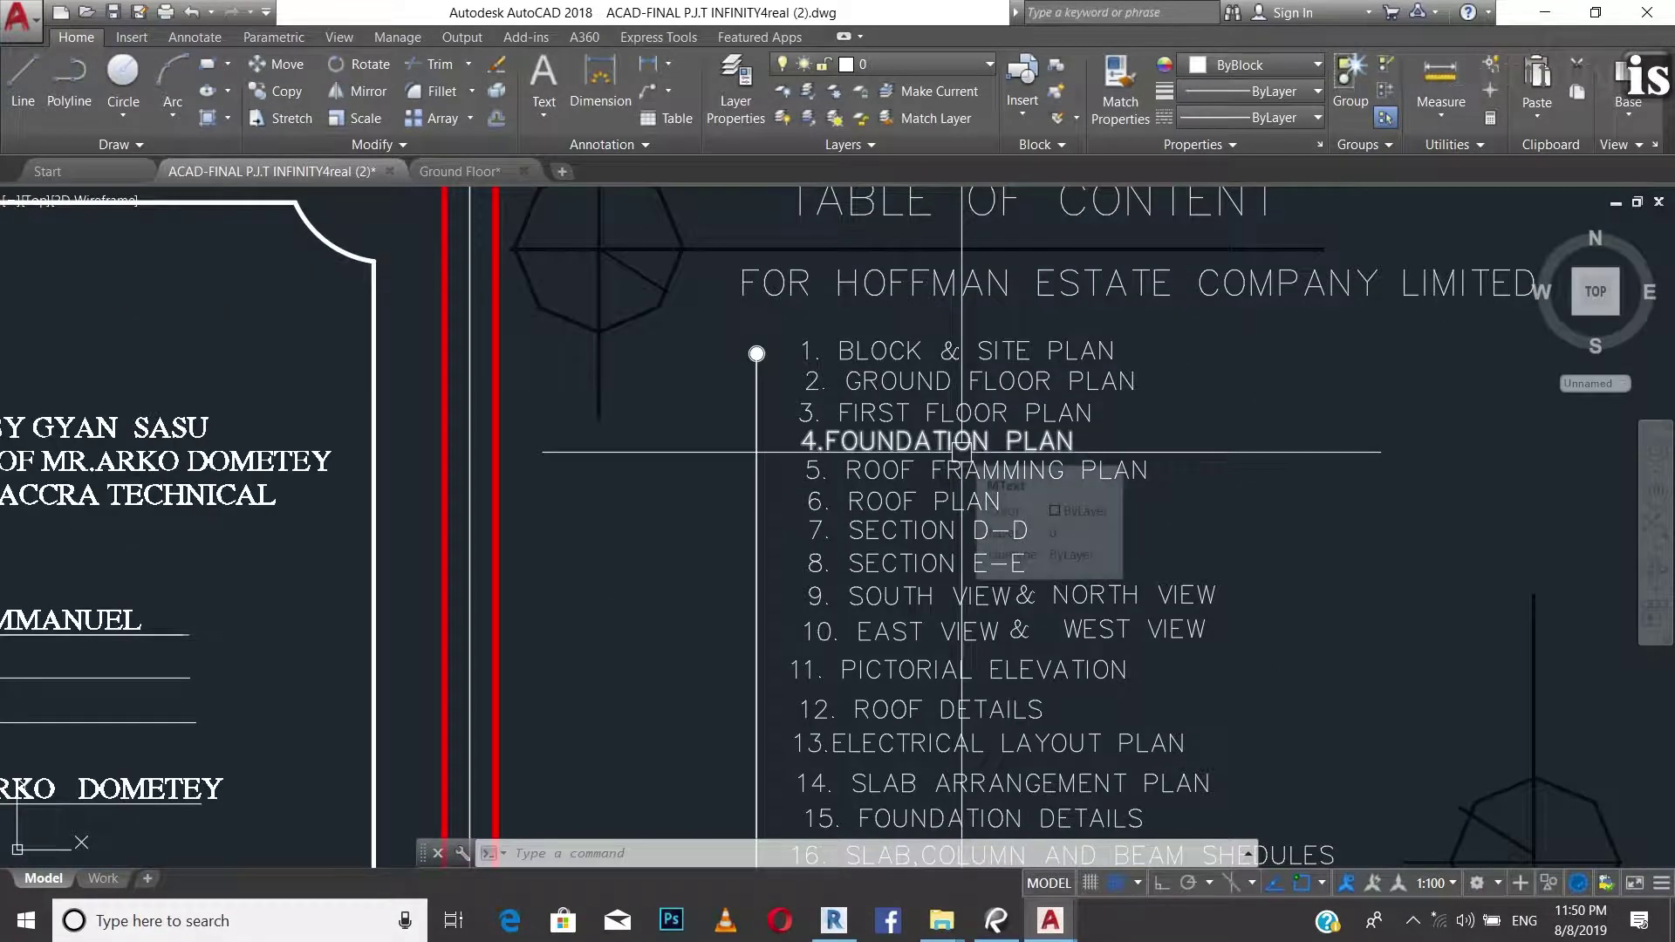
pyautogui.scroll(3, 960, 450)
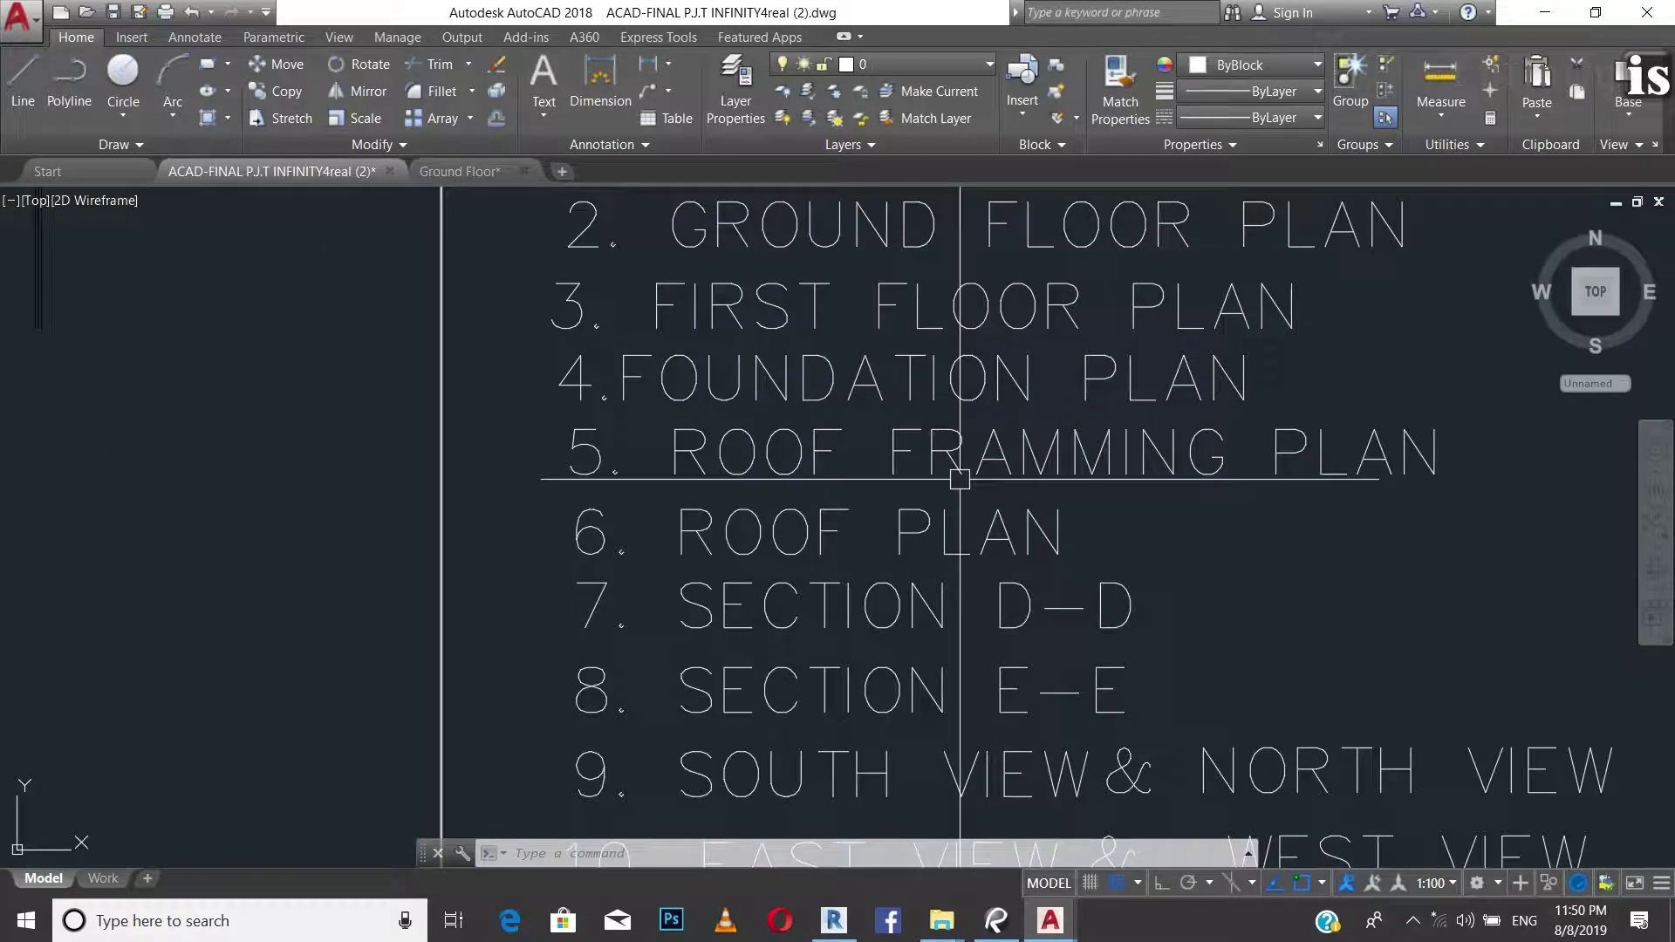
pyautogui.scroll(-3, 961, 458)
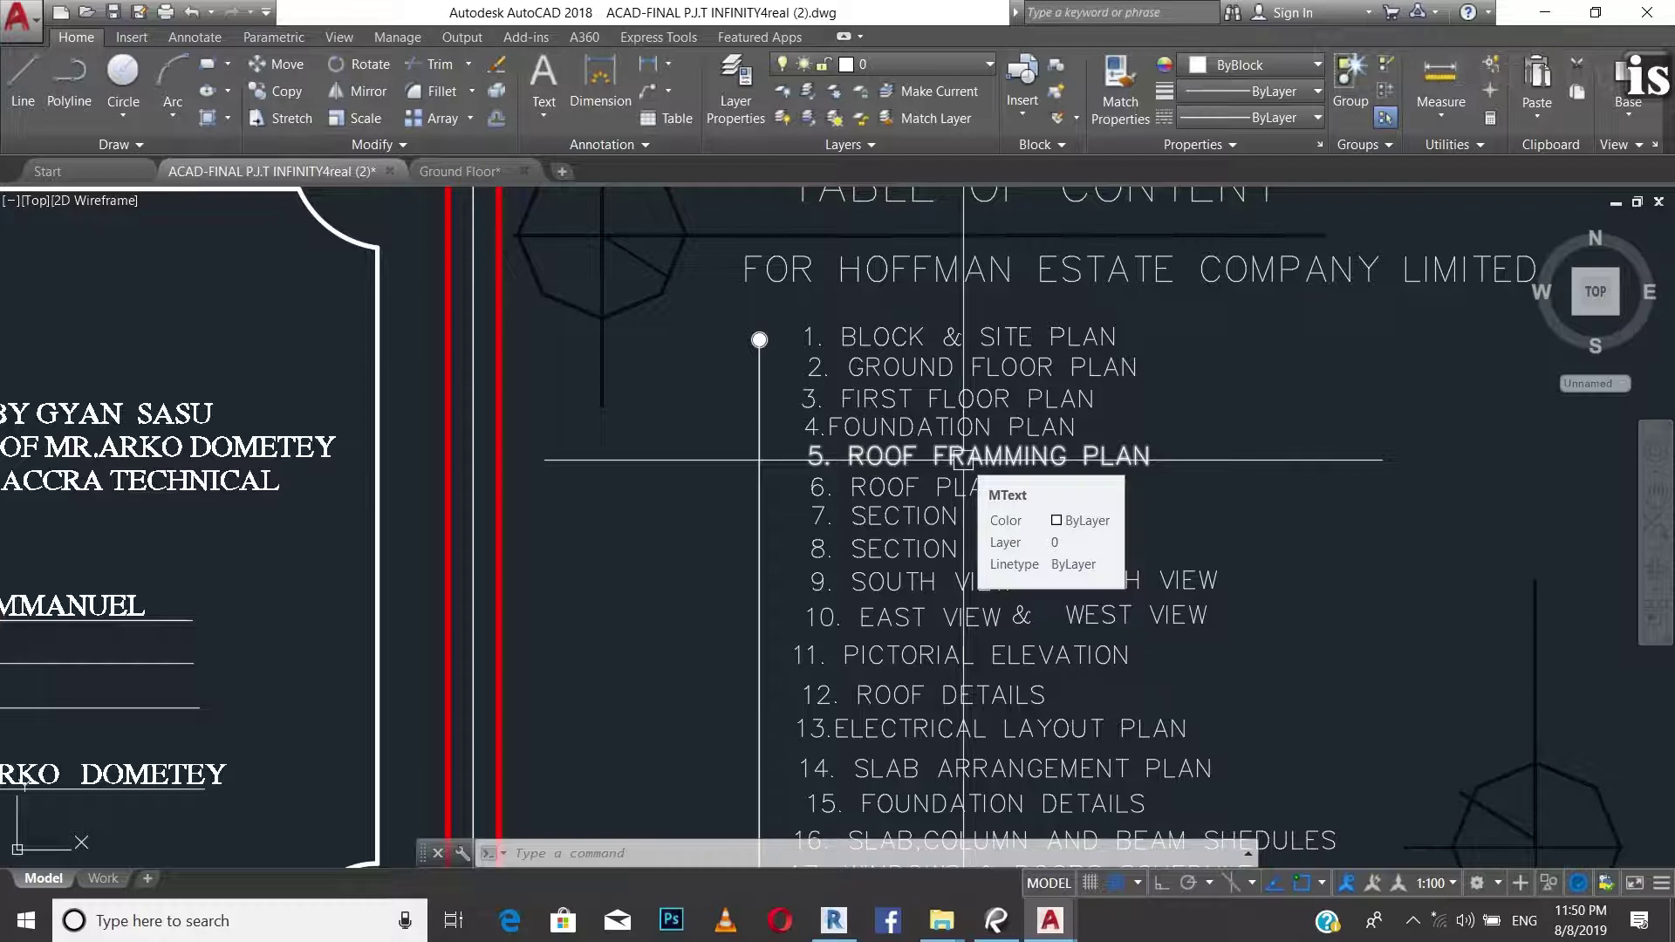
pyautogui.scroll(3, 963, 457)
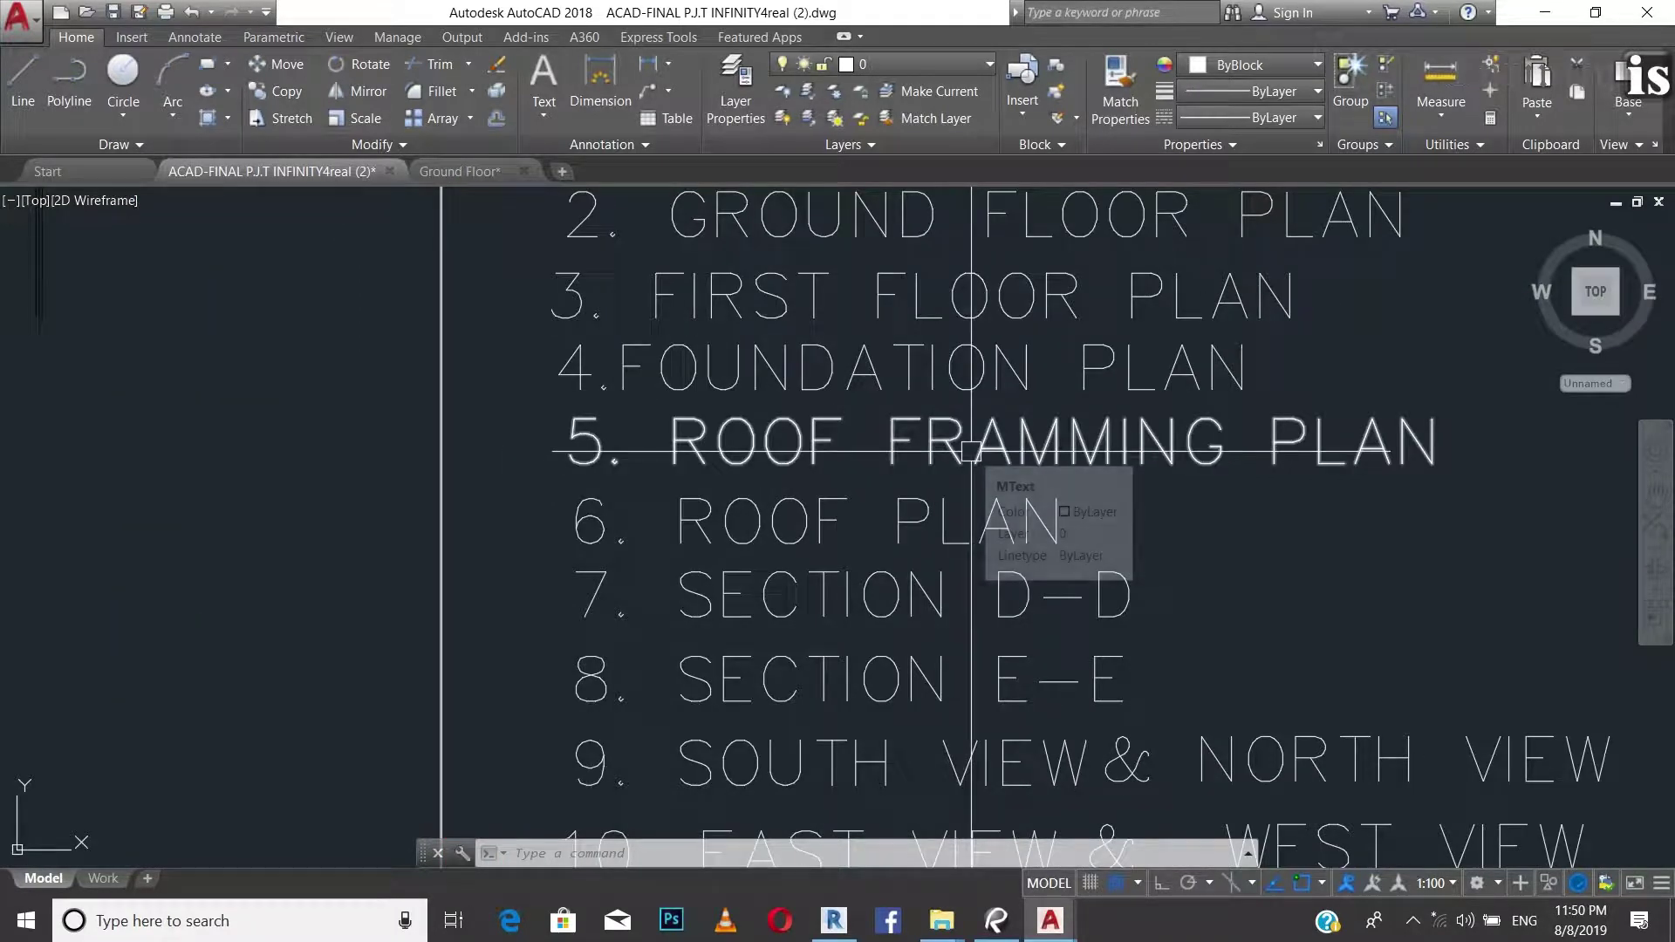
pyautogui.scroll(-3, 971, 451)
pyautogui.scroll(3, 966, 475)
pyautogui.scroll(-3, 965, 499)
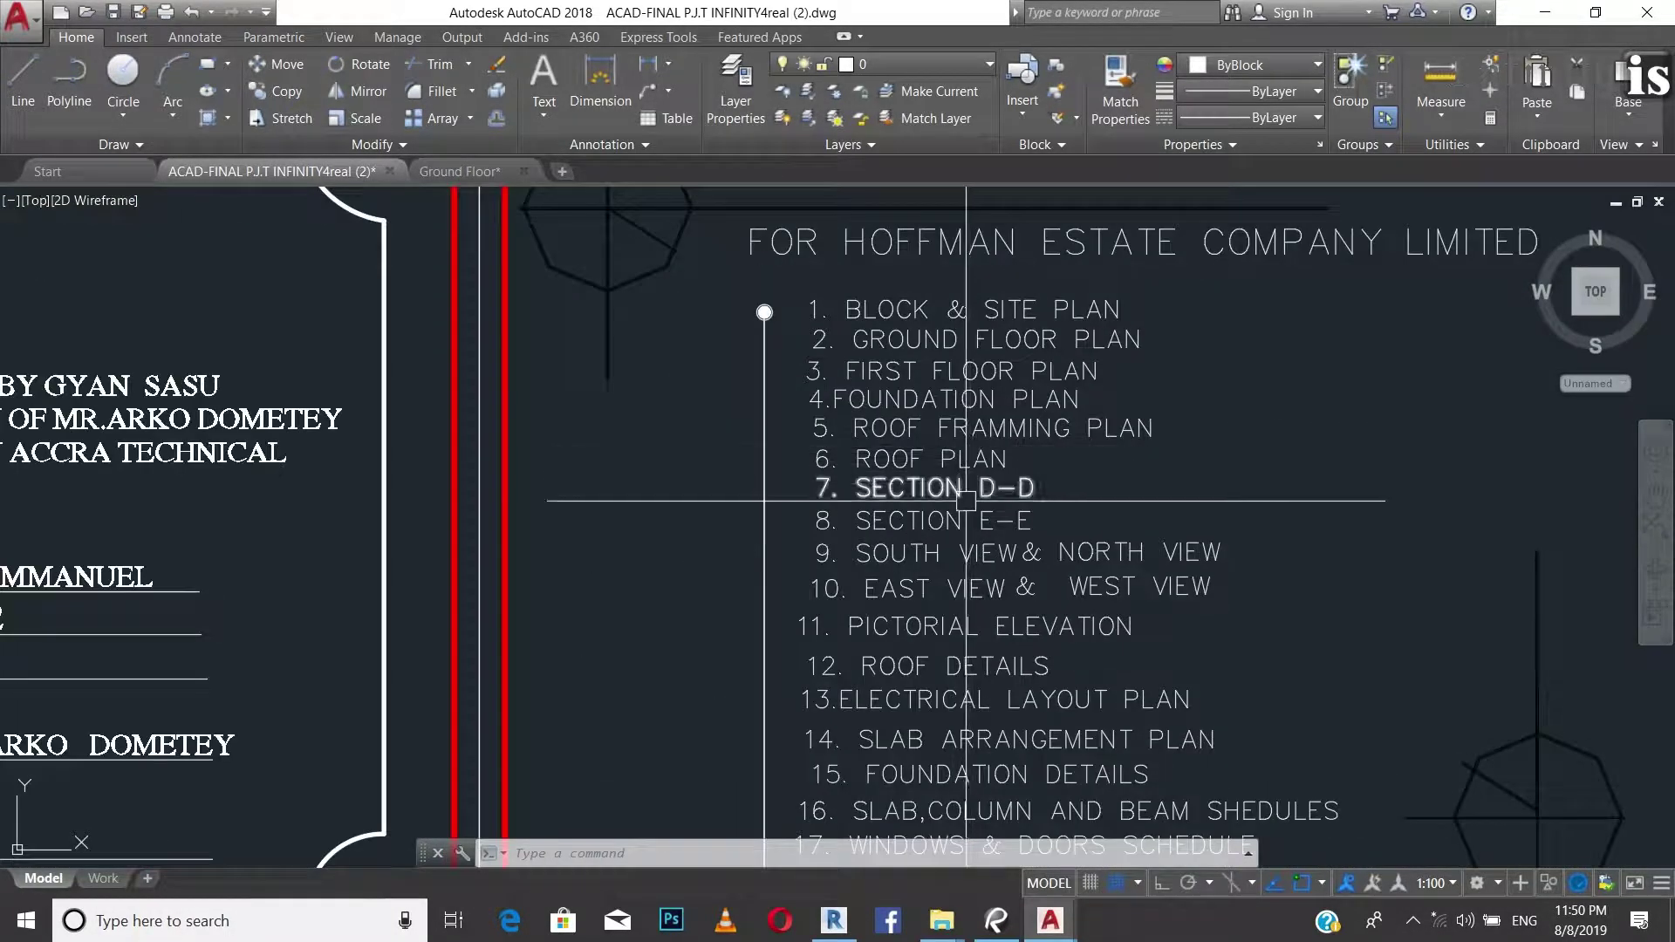
# Read the remaining Table of Content entries, down to Windows & Doors Schedule and Septic Tank and Fence Plan.
pyautogui.scroll(-4, 996, 534)
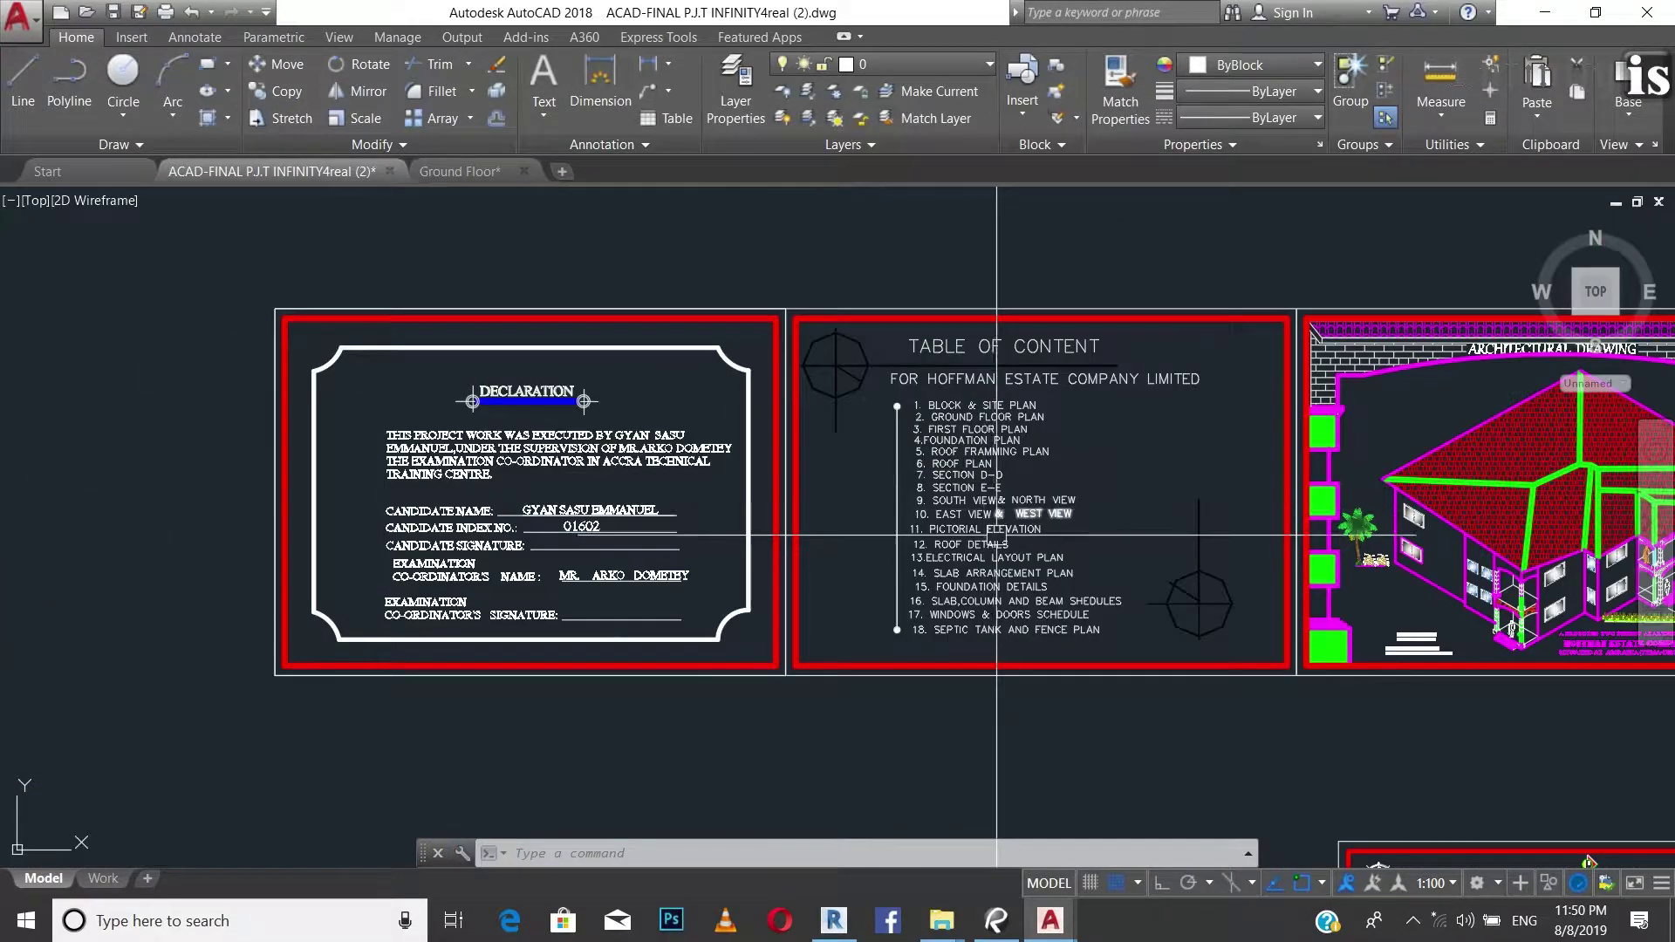
pyautogui.scroll(2, 996, 534)
pyautogui.scroll(3, 982, 620)
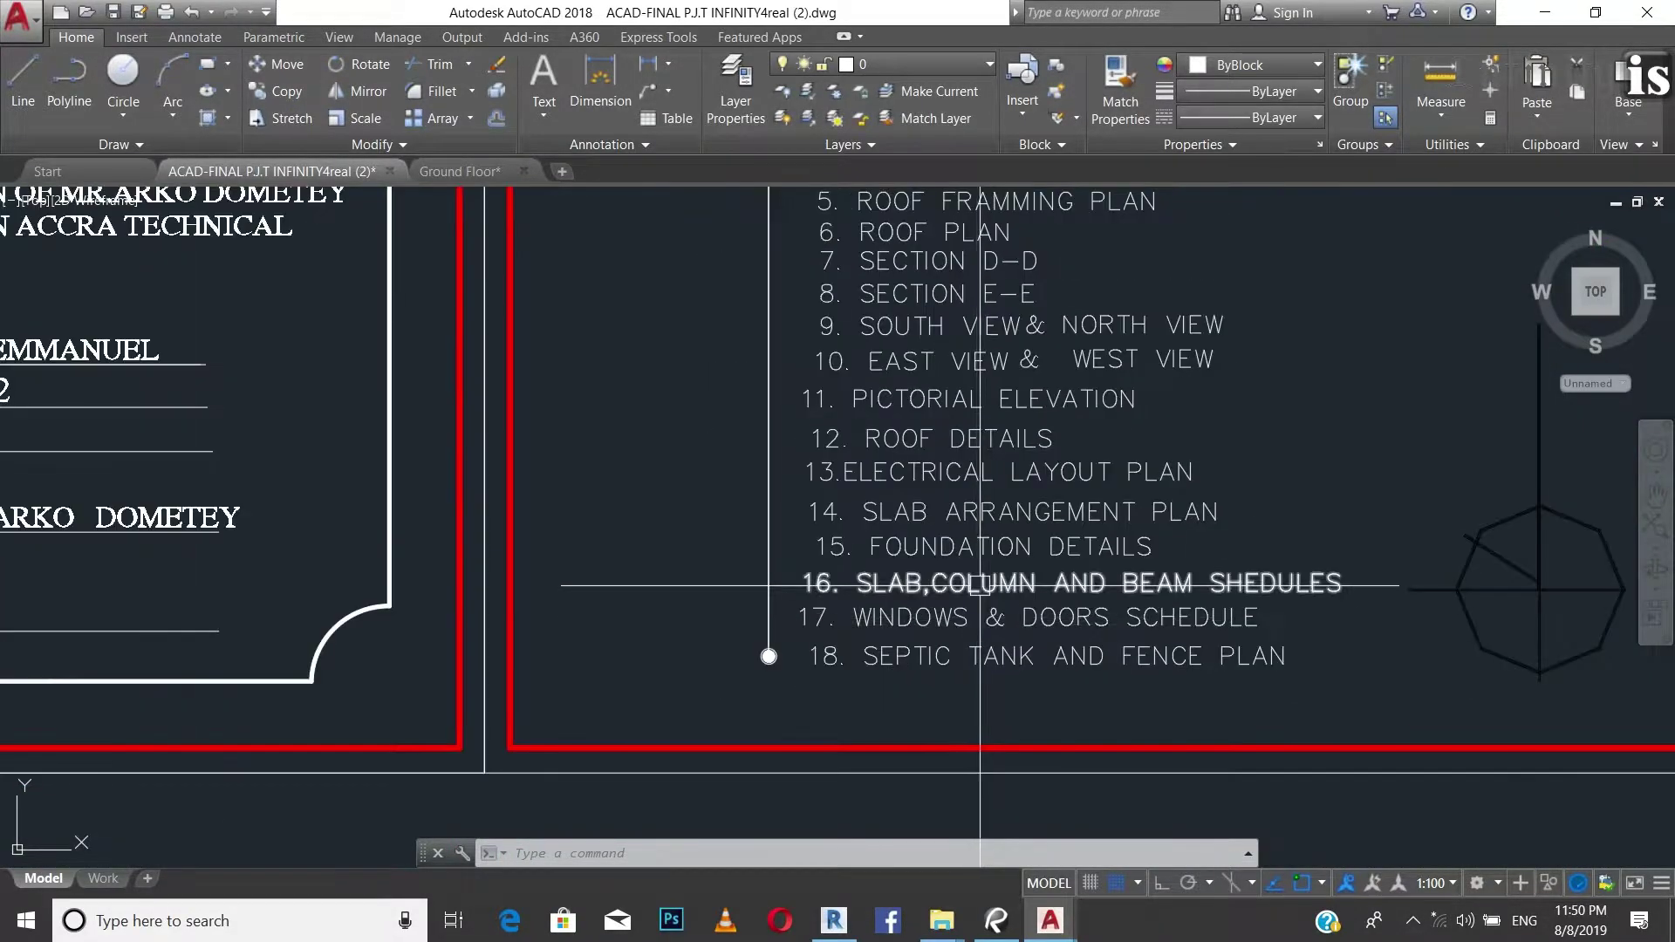
pyautogui.scroll(-3, 980, 517)
pyautogui.scroll(2, 988, 563)
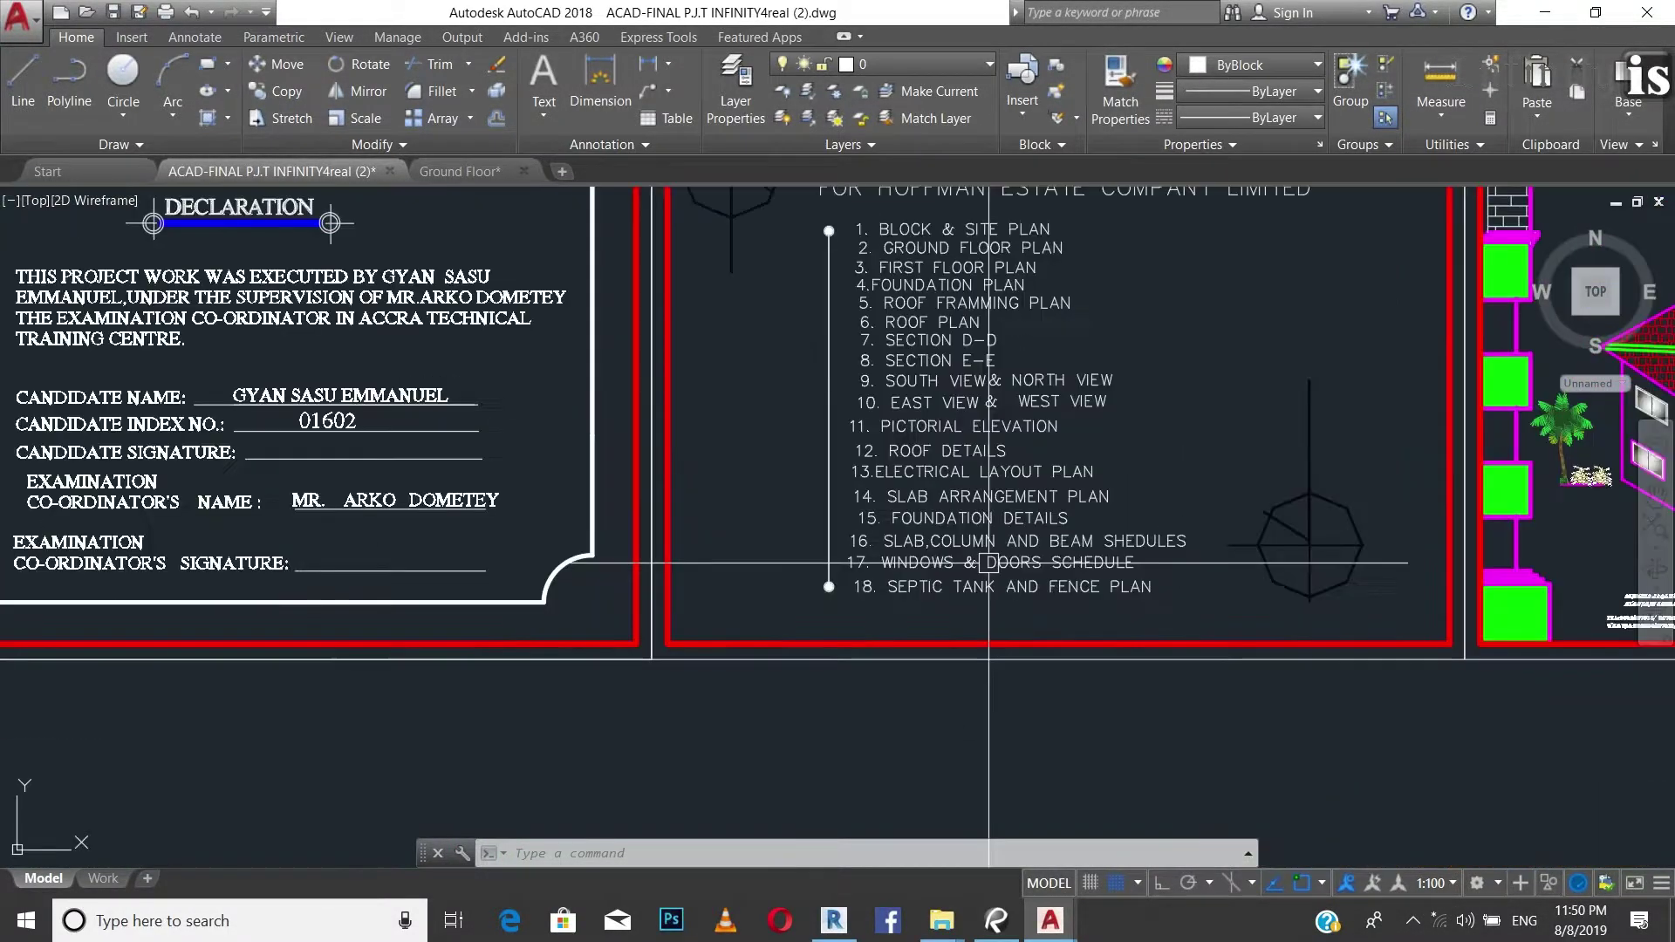
pyautogui.scroll(1, 989, 562)
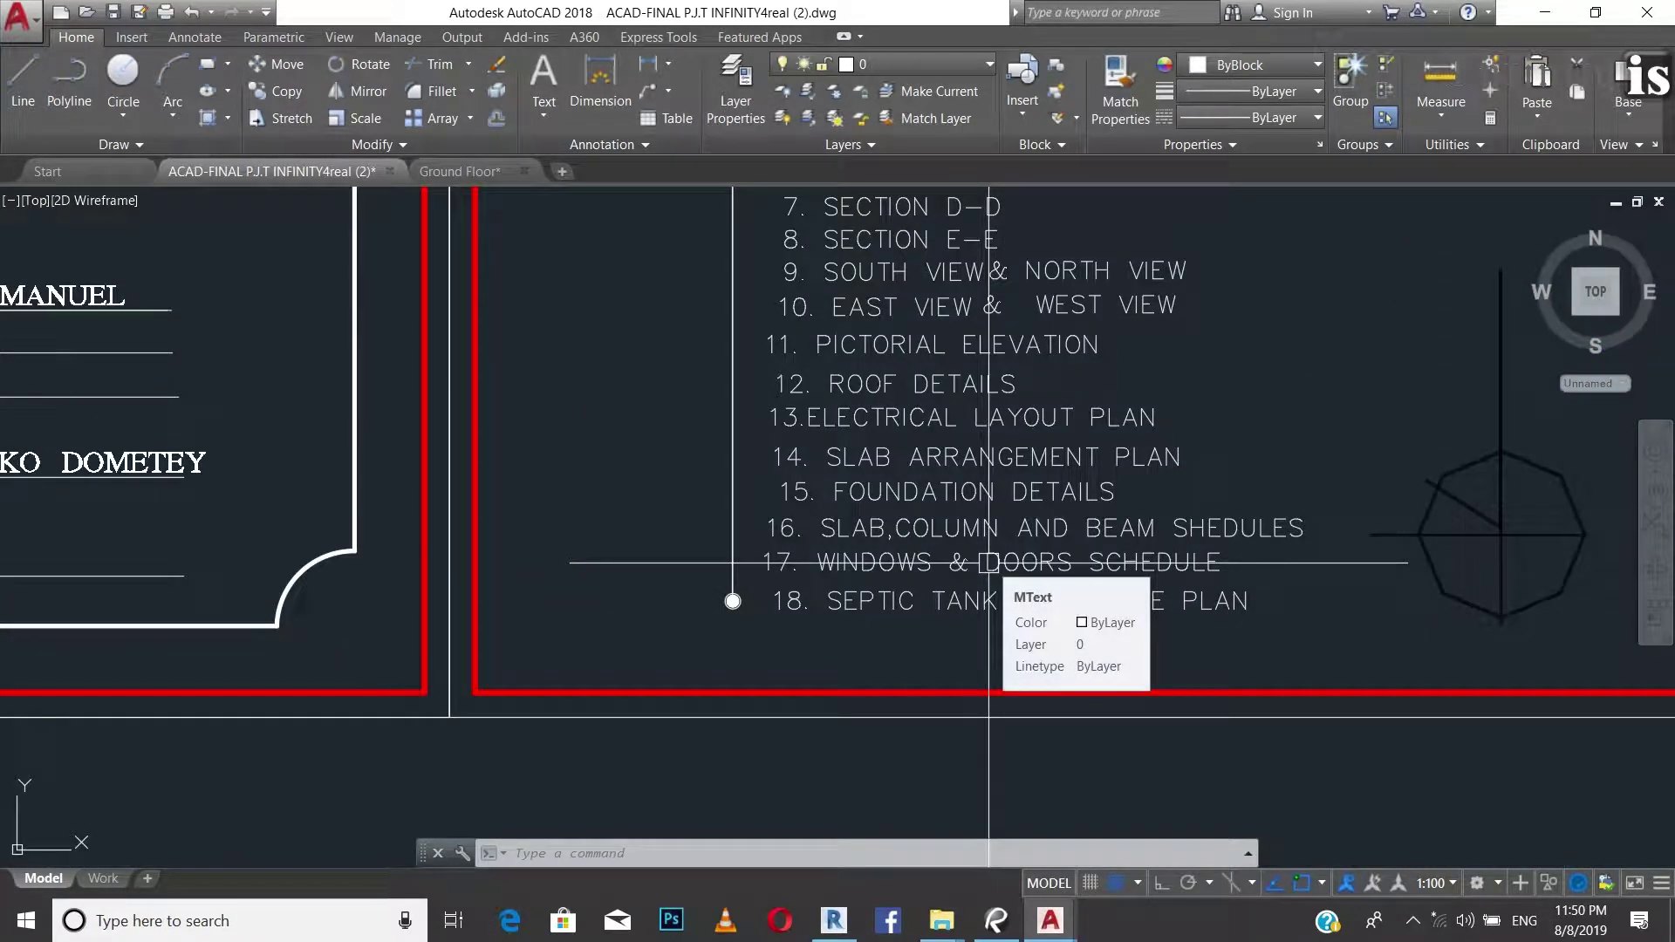
pyautogui.scroll(-2, 988, 563)
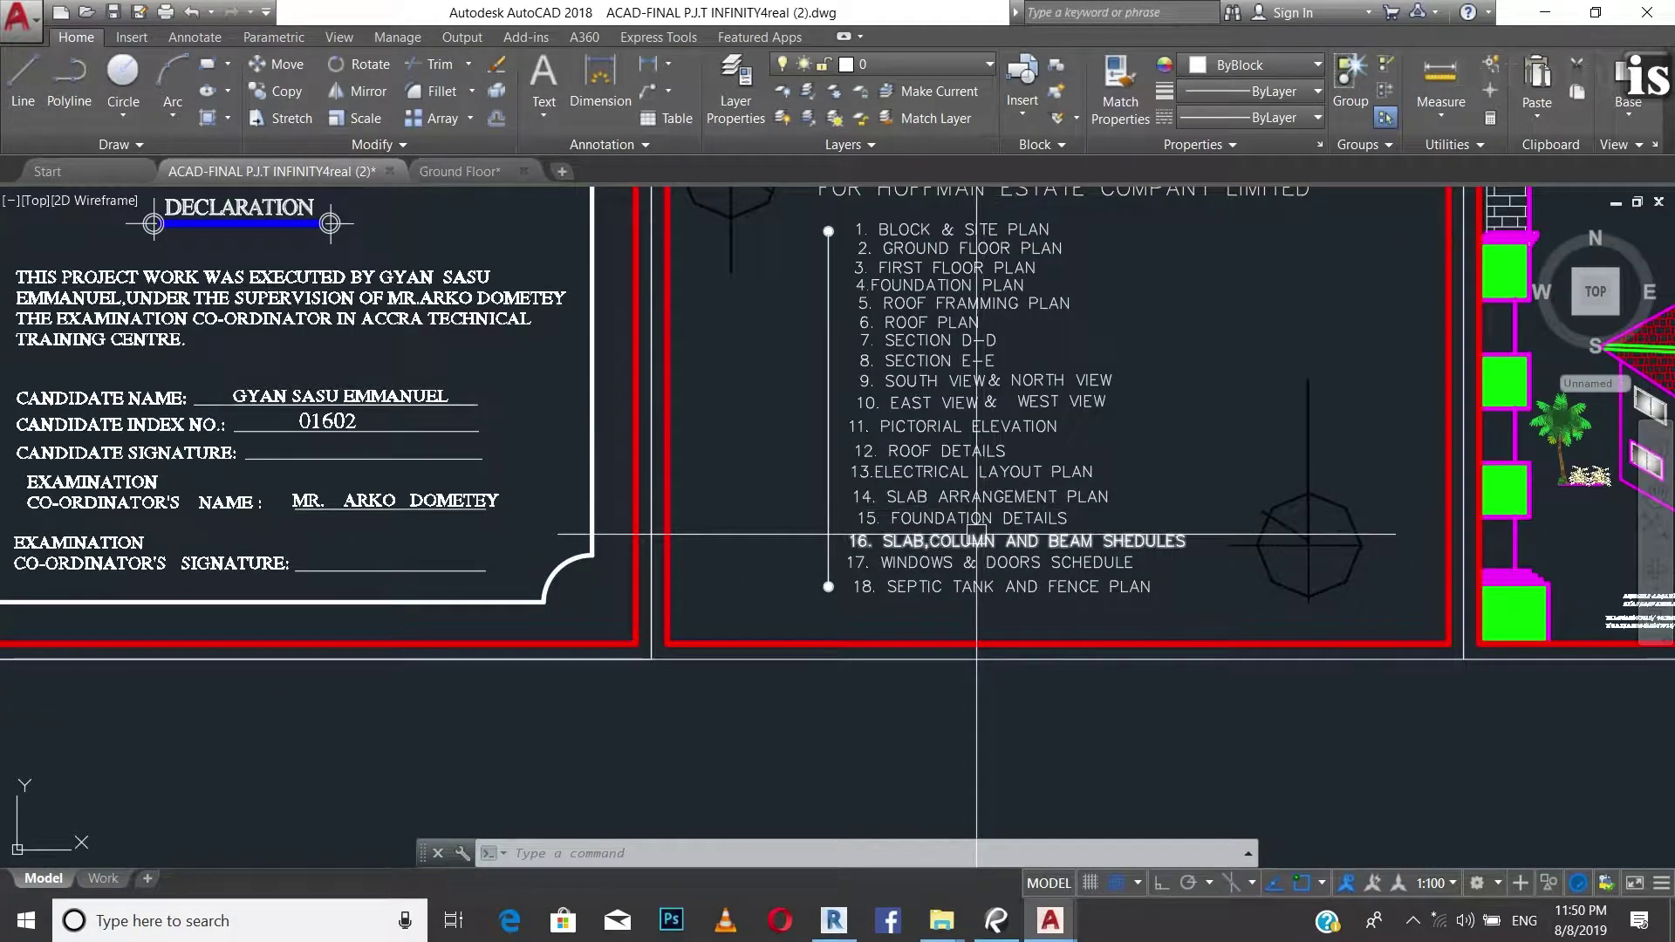
pyautogui.scroll(-5, 962, 508)
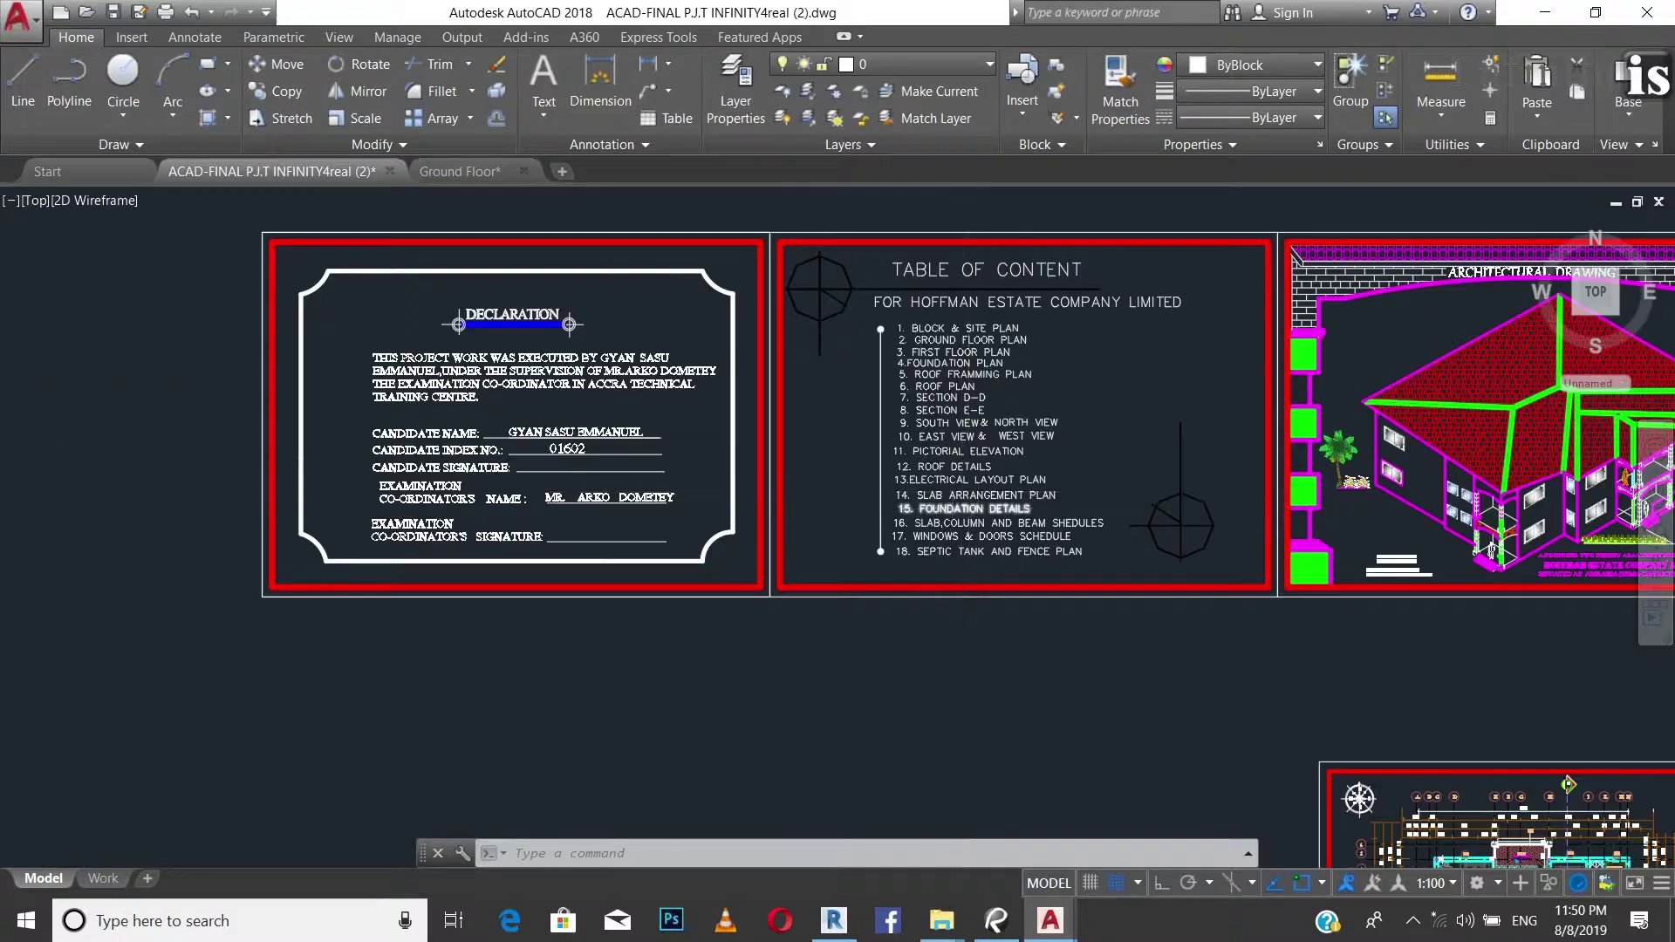
# Locate the Ground Floor Plan sheet within the drawing's complete sheet set.
pyautogui.scroll(-6, 961, 508)
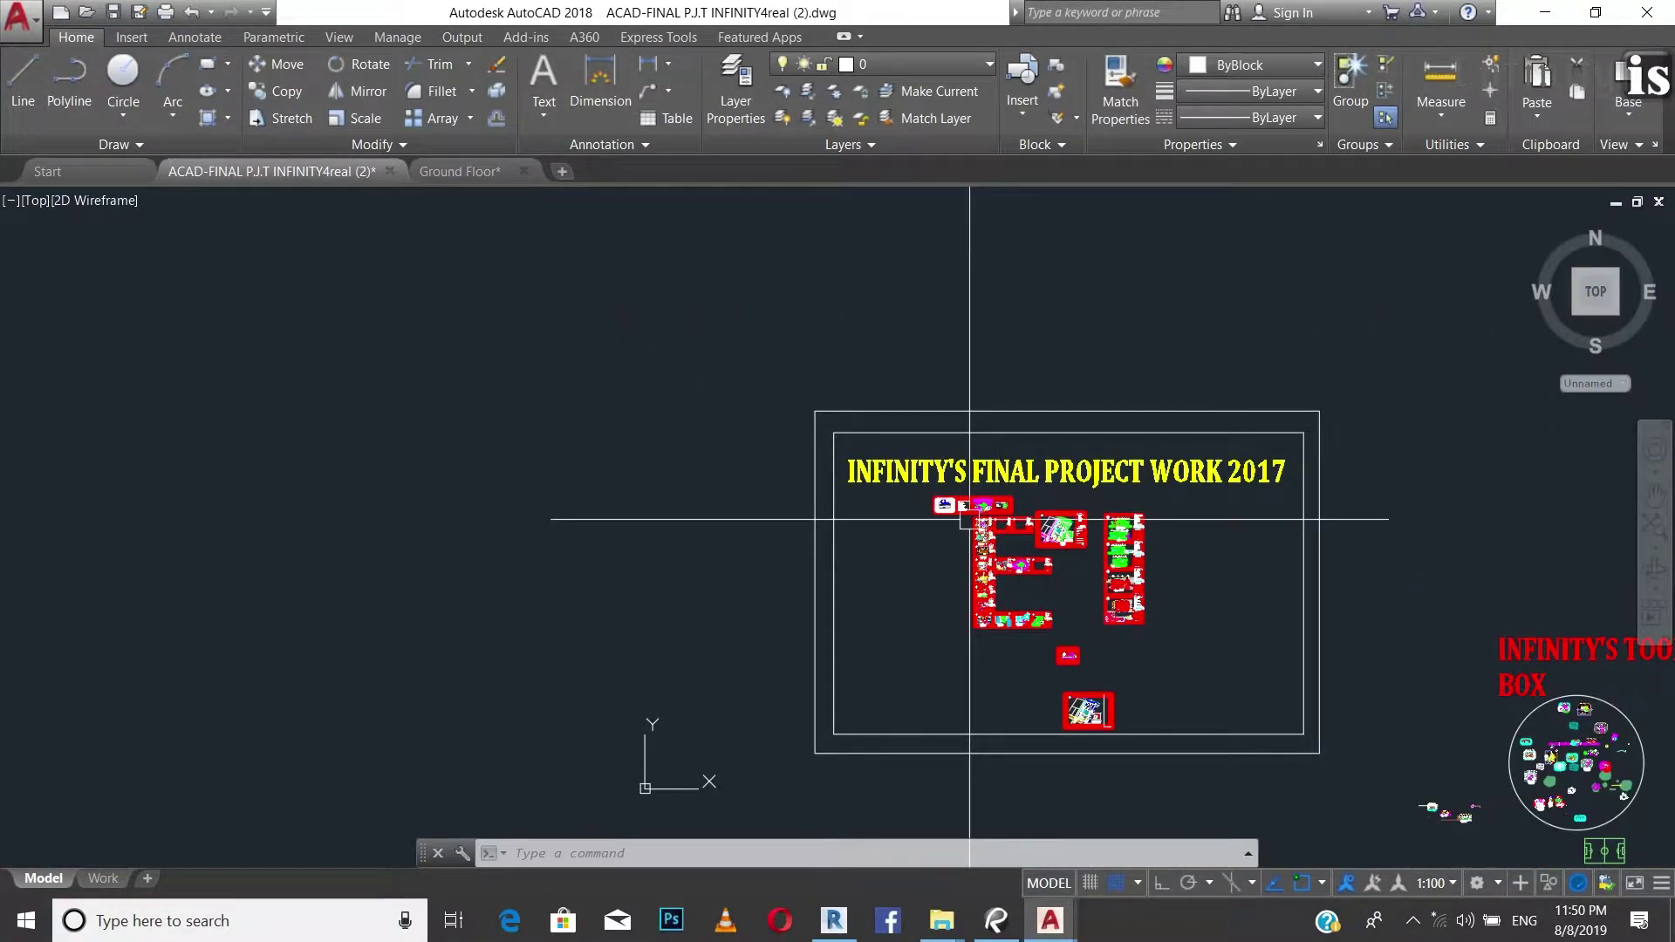
pyautogui.scroll(2, 968, 567)
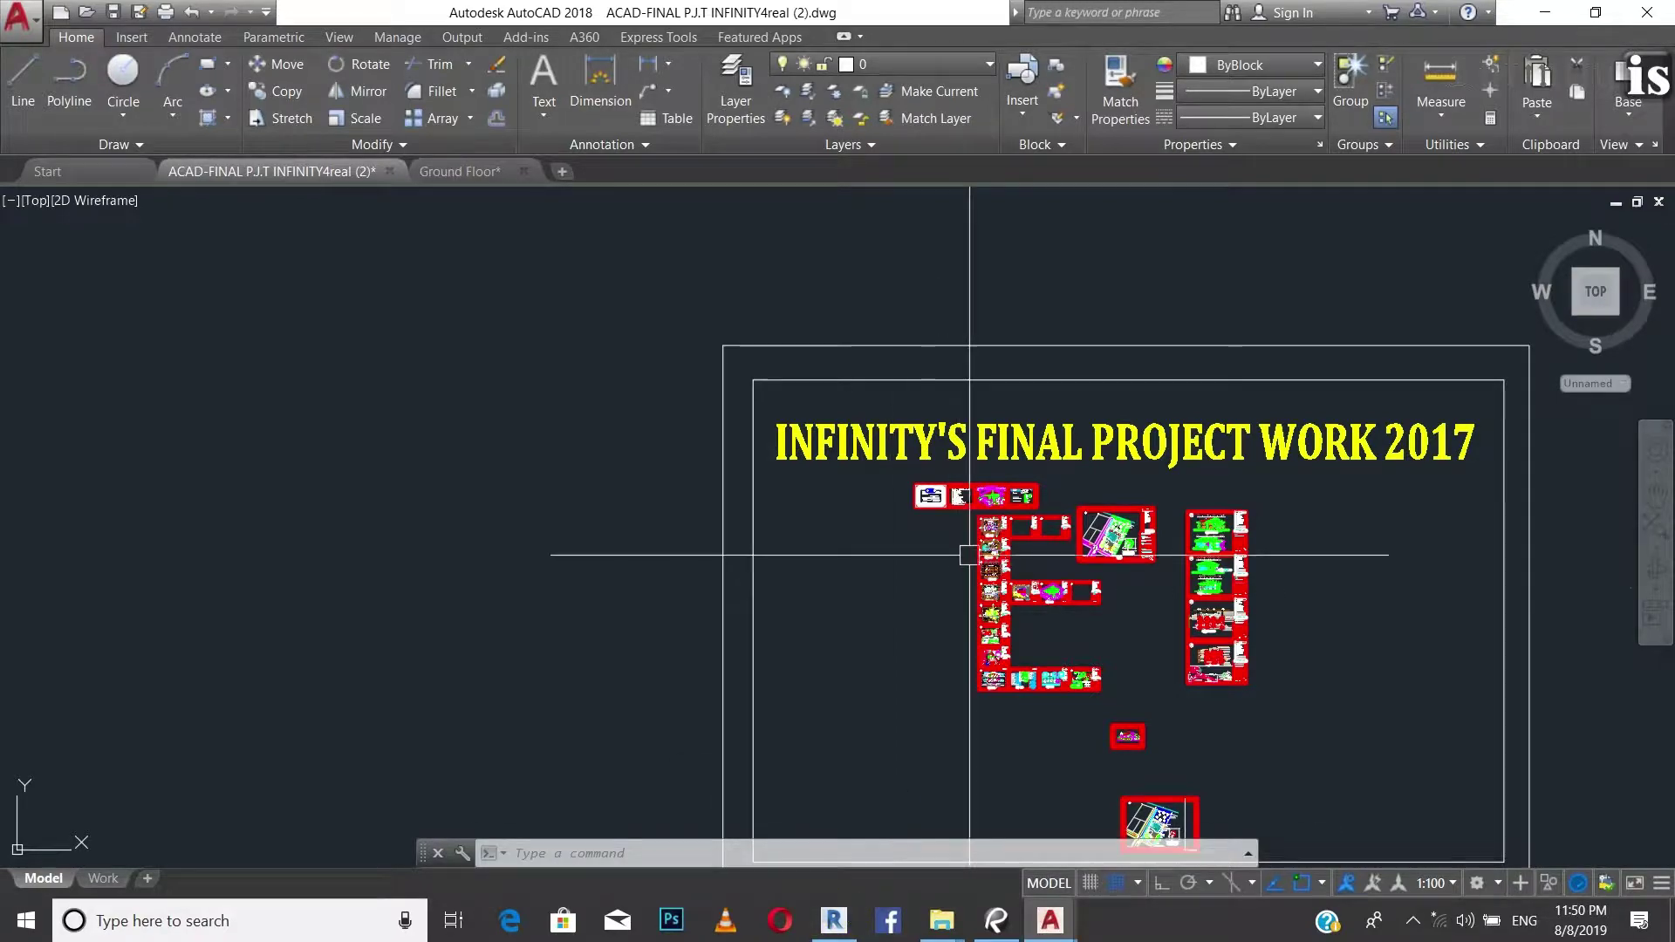
pyautogui.scroll(4, 979, 525)
pyautogui.scroll(8, 979, 525)
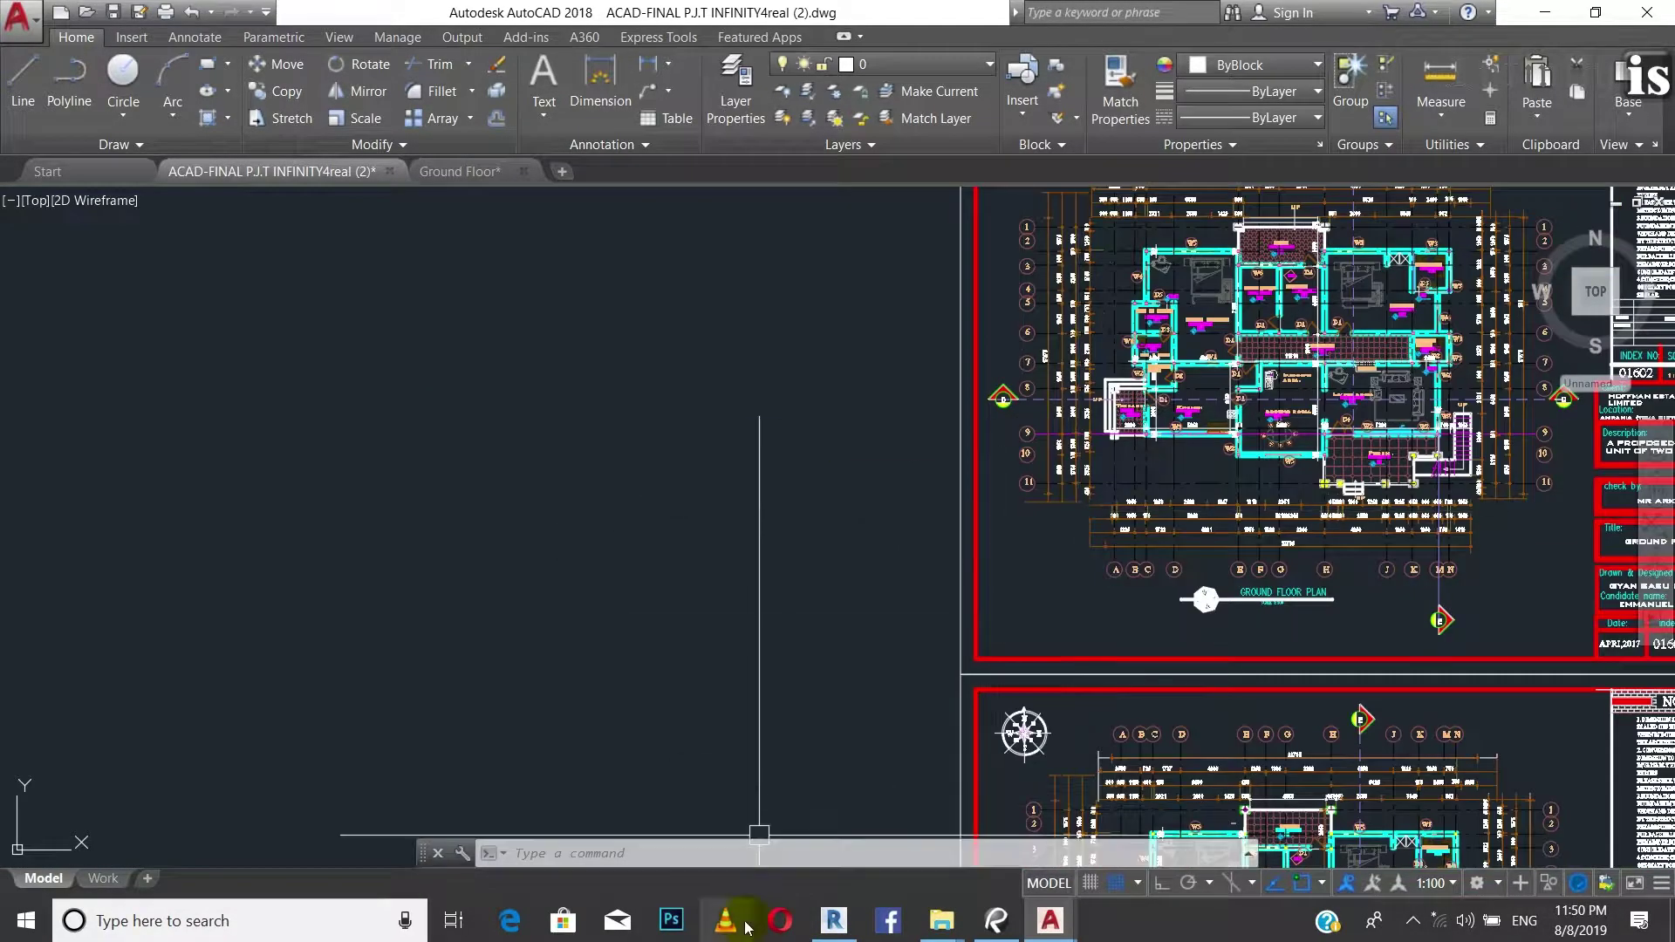
# Switch to Revit and view the link and import tools over the Ground Floor Level plan.
pyautogui.click(833, 921)
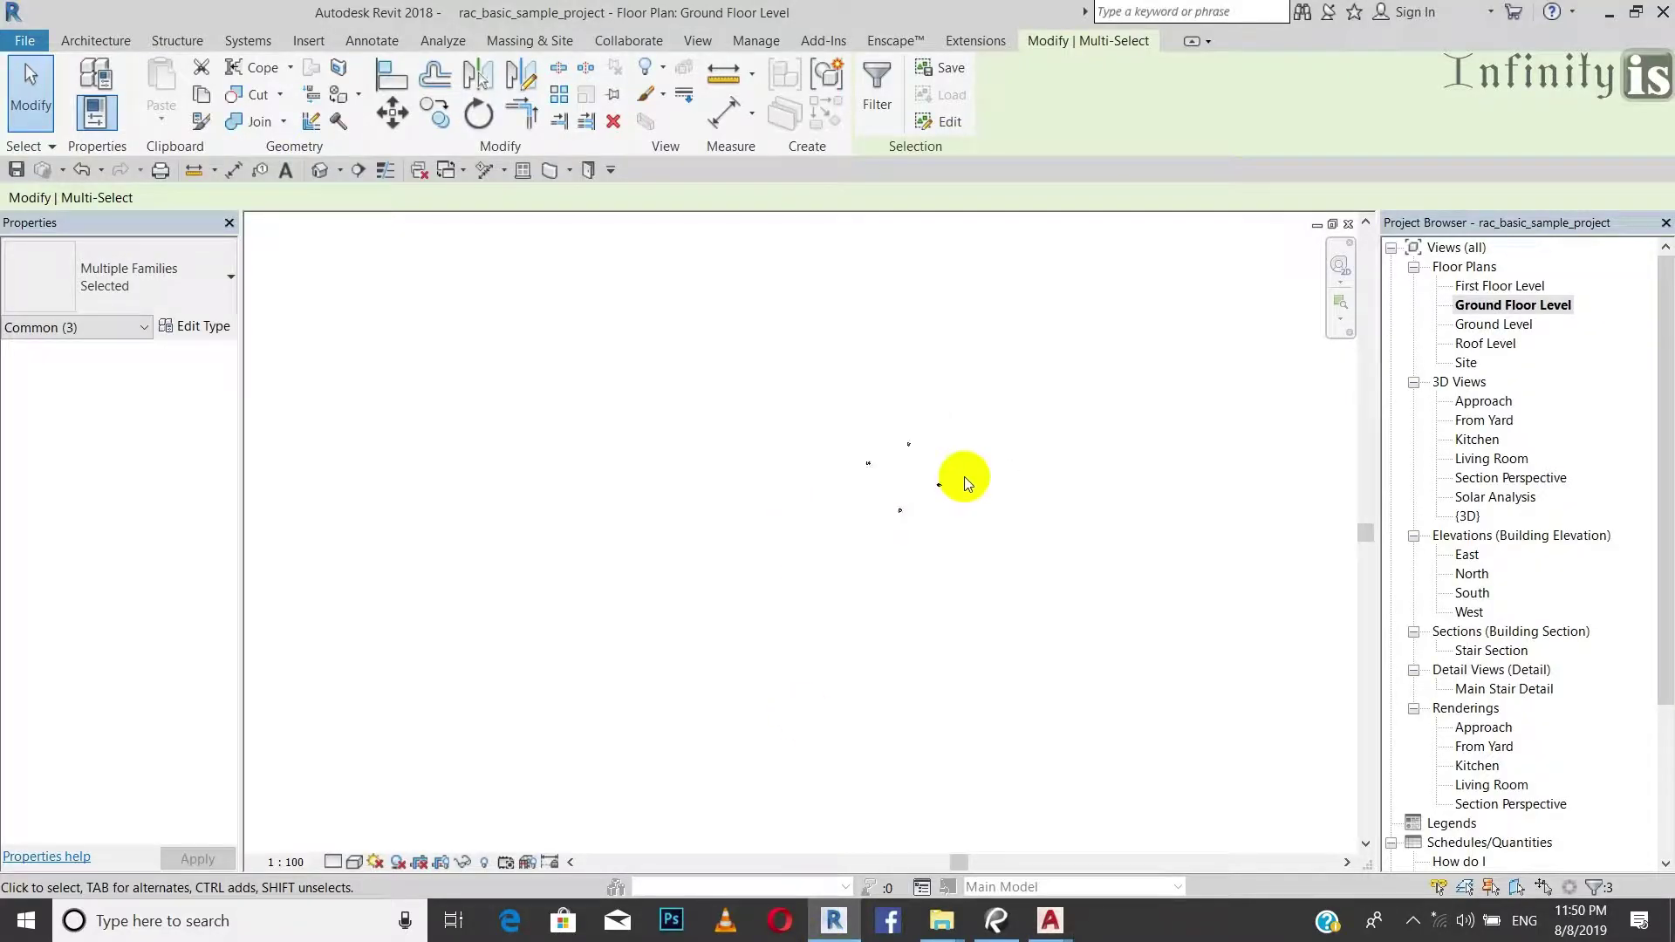
pyautogui.scroll(5, 983, 509)
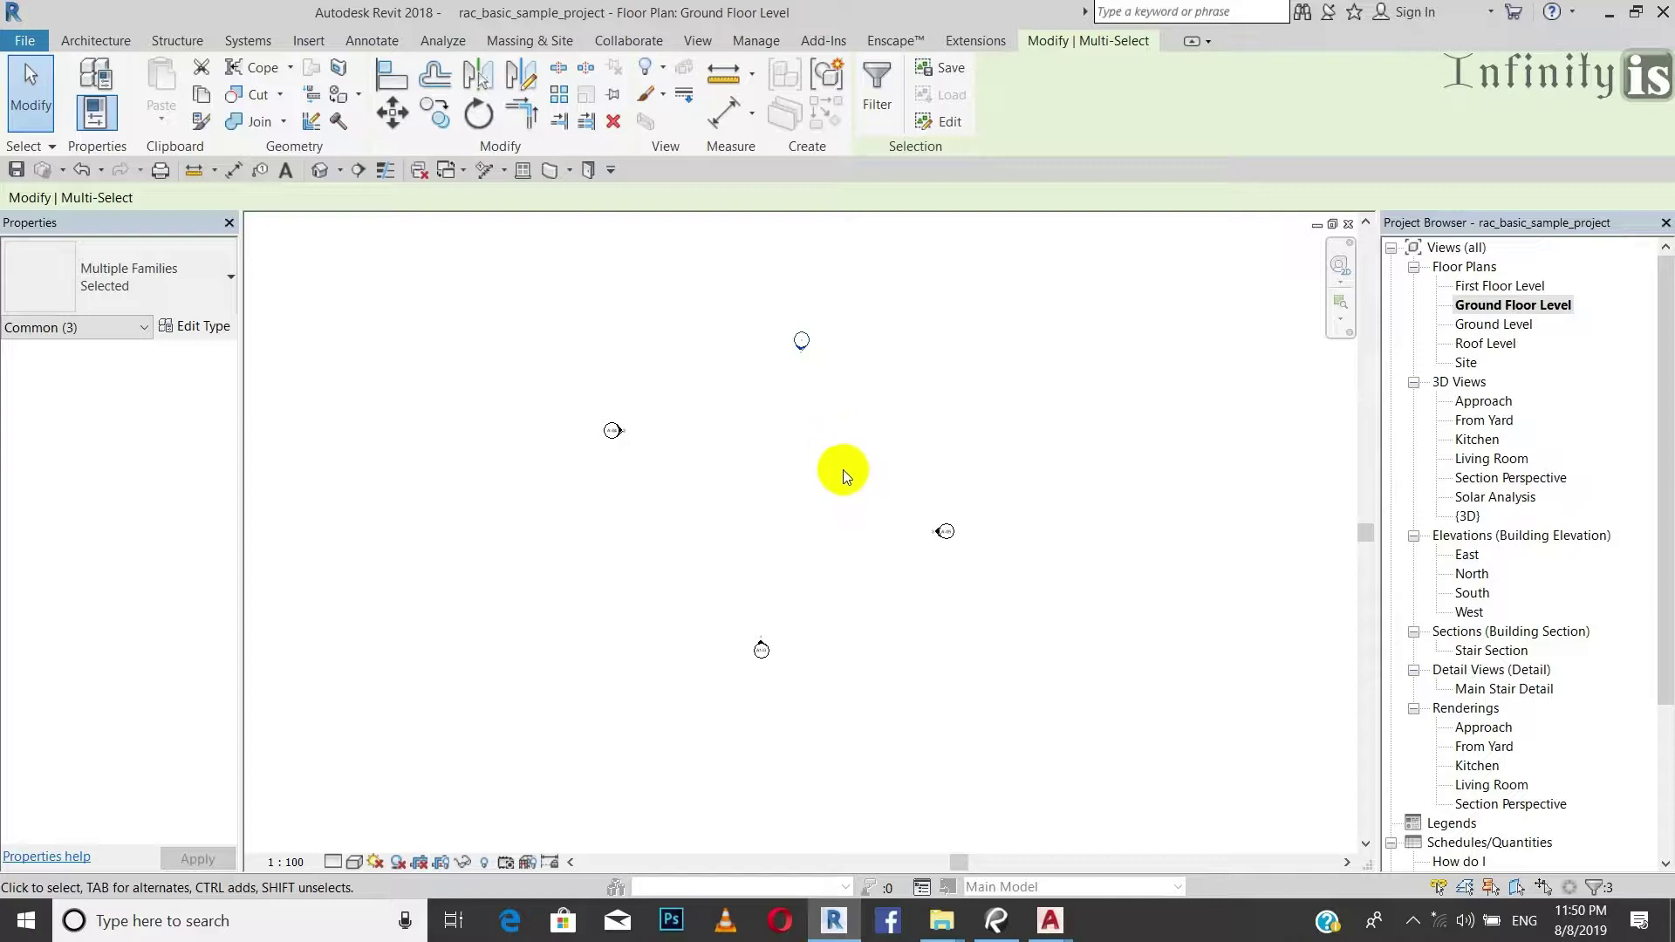
pyautogui.click(299, 43)
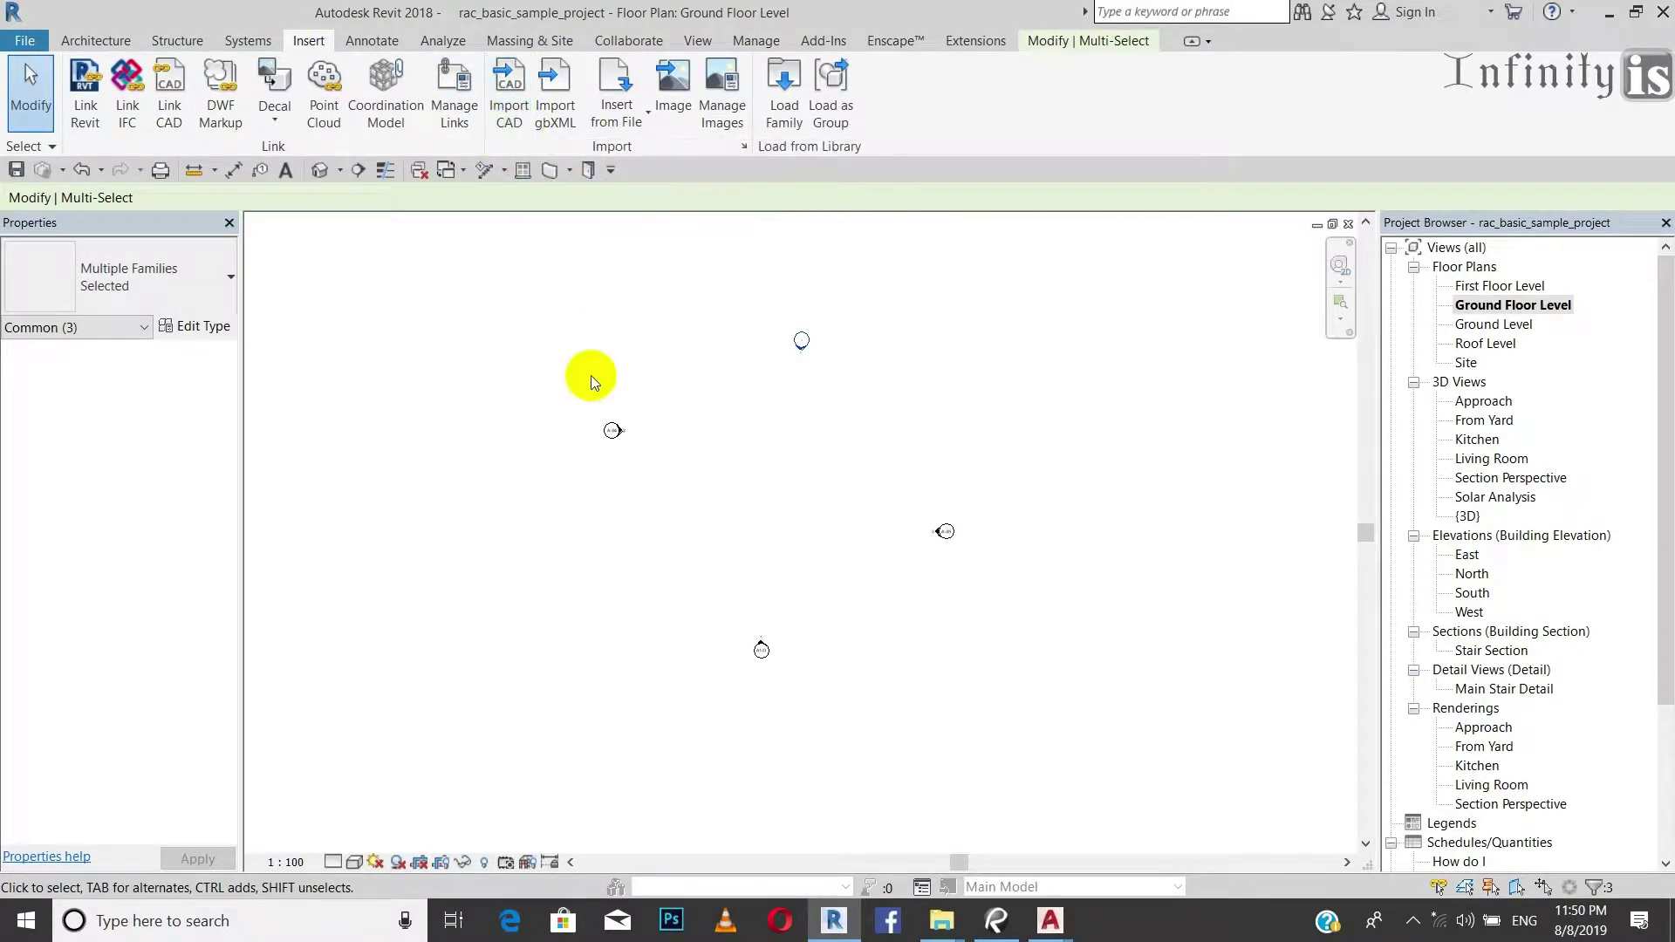
# Switch to the ACAD-FINAL P.J.T INFINITY4real (2) drawing in AutoCAD and select the whole ground floor plan inside its sheet frame, without the title block.
pyautogui.moveTo(1051, 920)
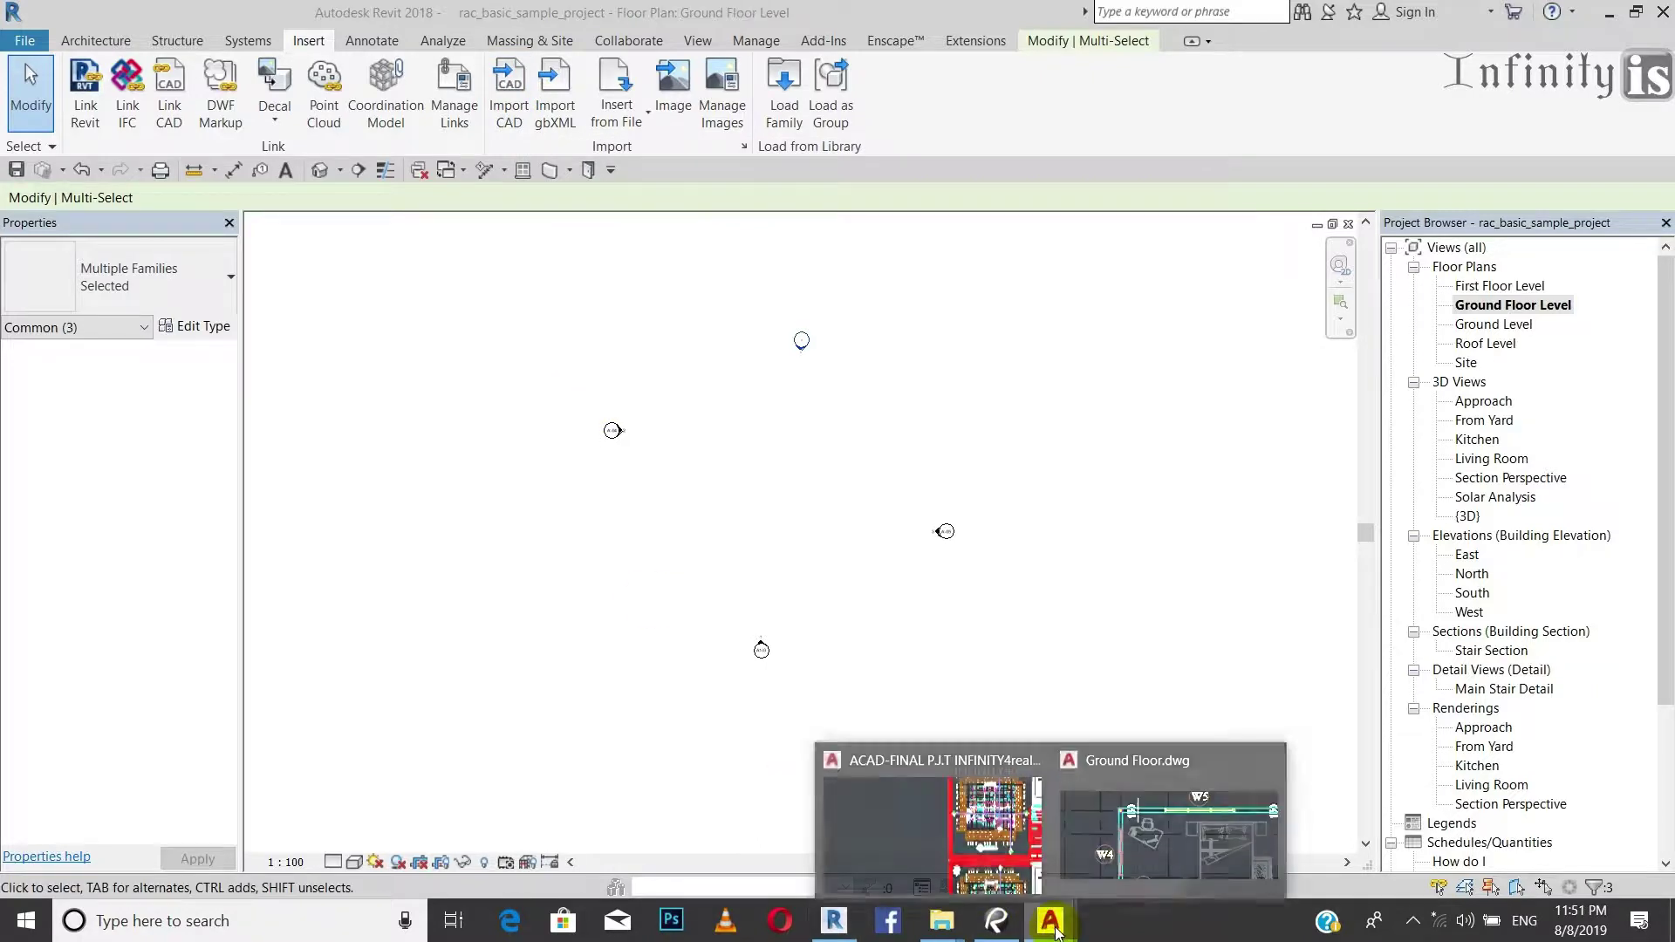
pyautogui.click(986, 822)
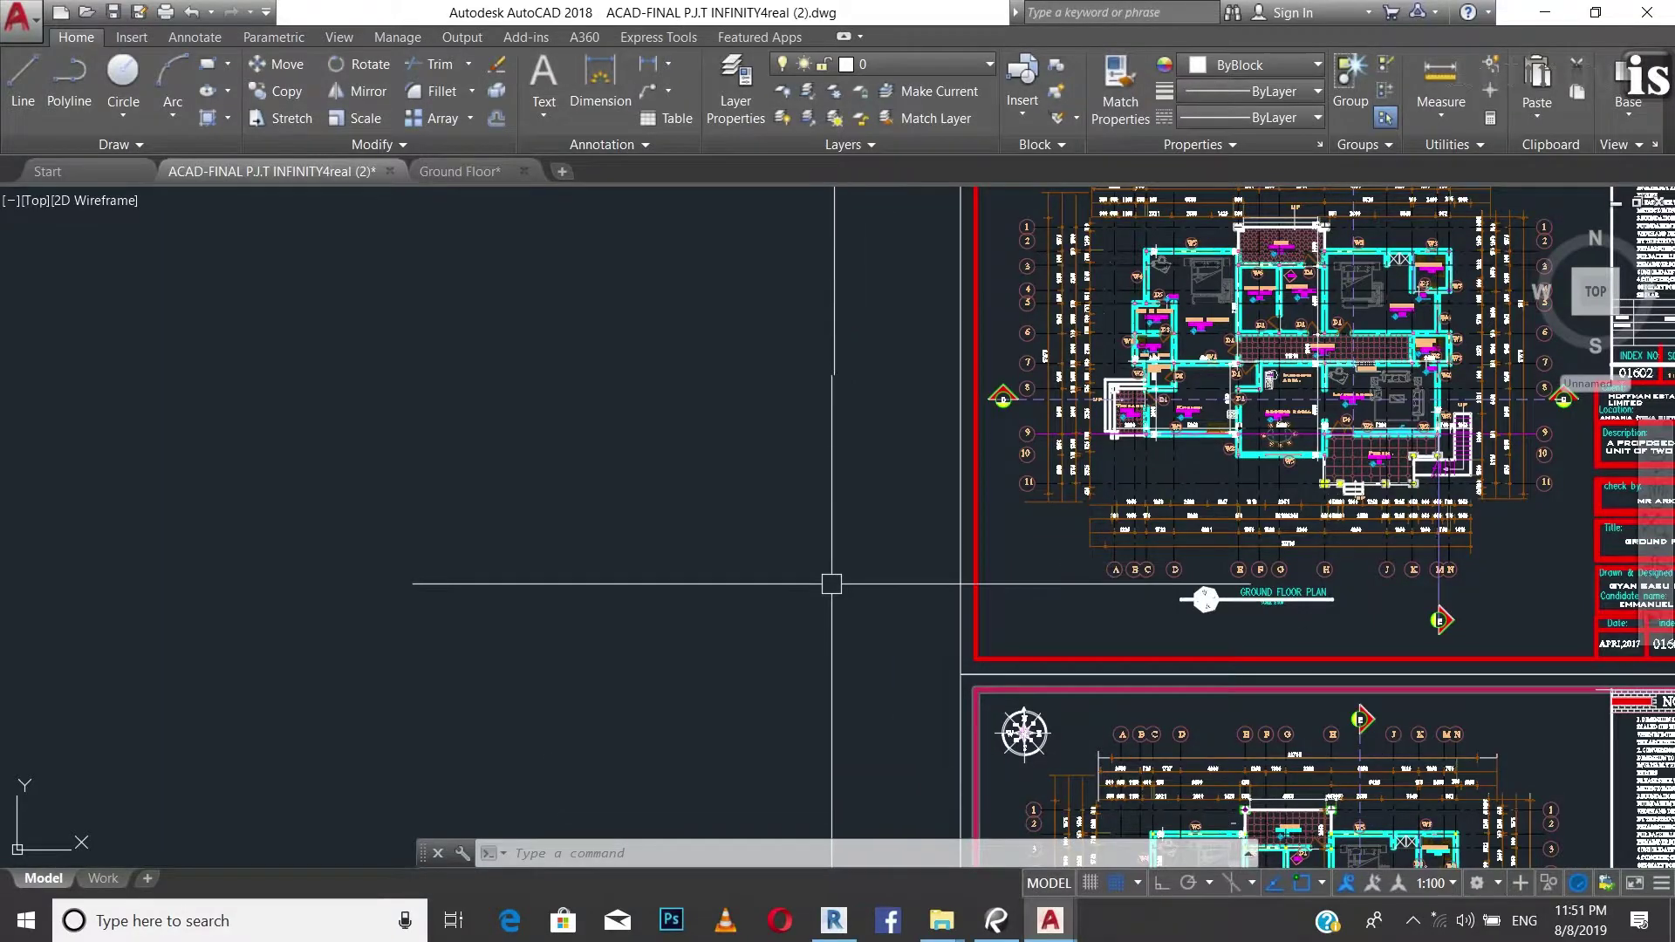
pyautogui.scroll(-4, 833, 581)
pyautogui.scroll(6, 868, 580)
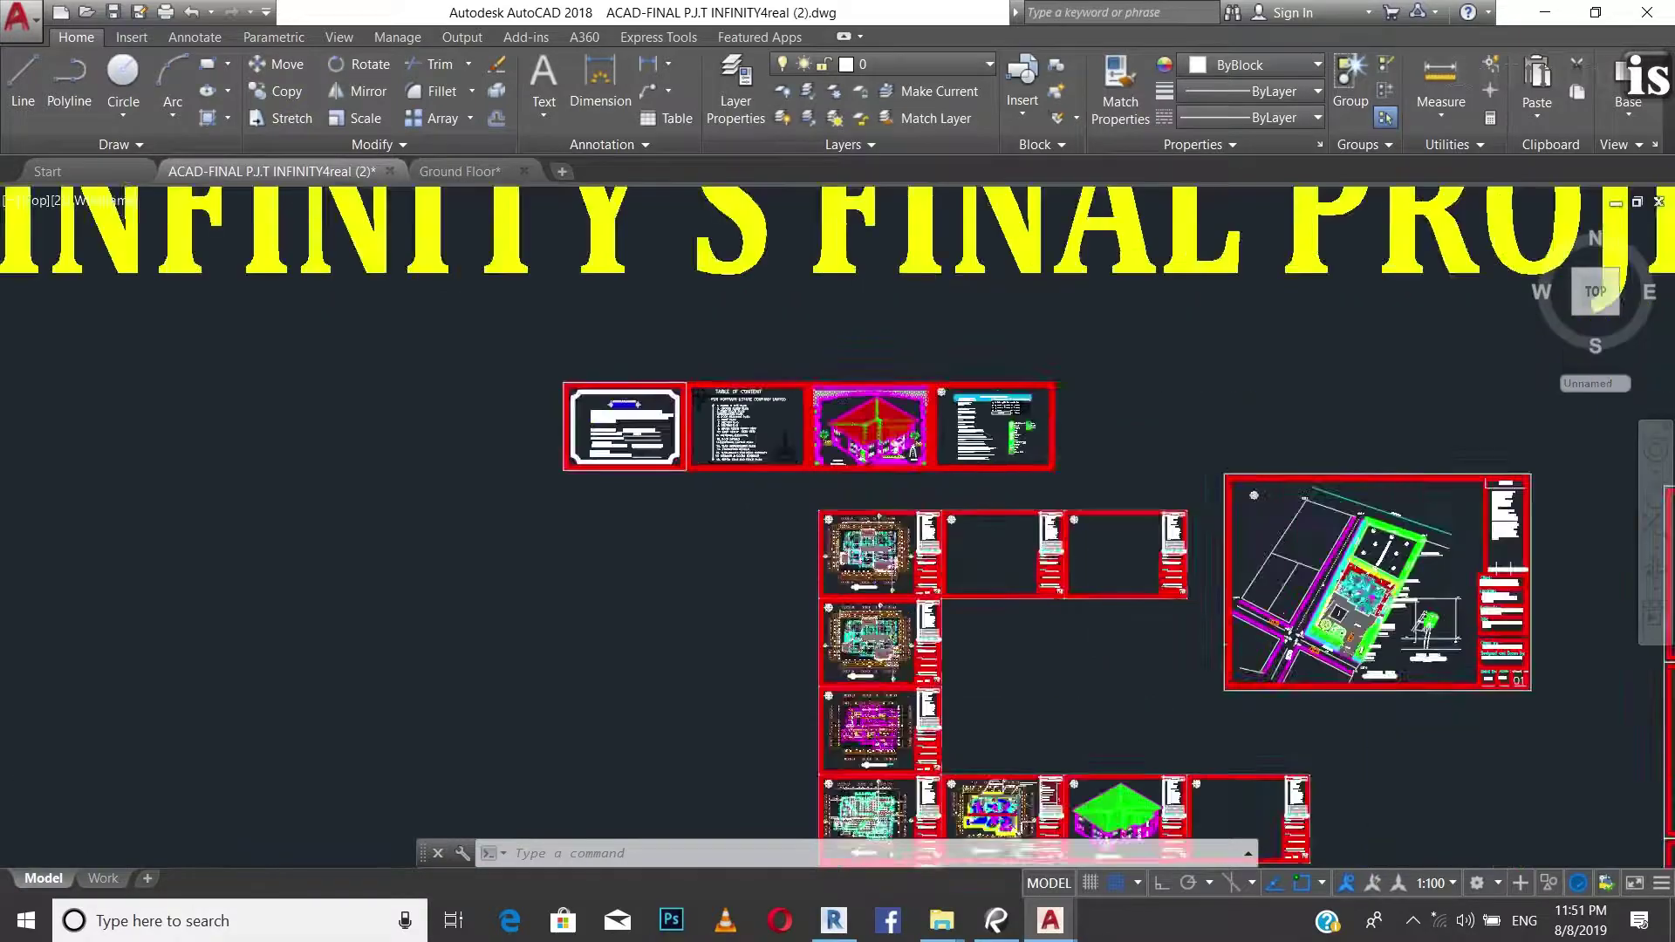
pyautogui.scroll(2, 796, 561)
pyautogui.scroll(-4, 699, 441)
pyautogui.scroll(6, 798, 589)
pyautogui.scroll(3, 798, 589)
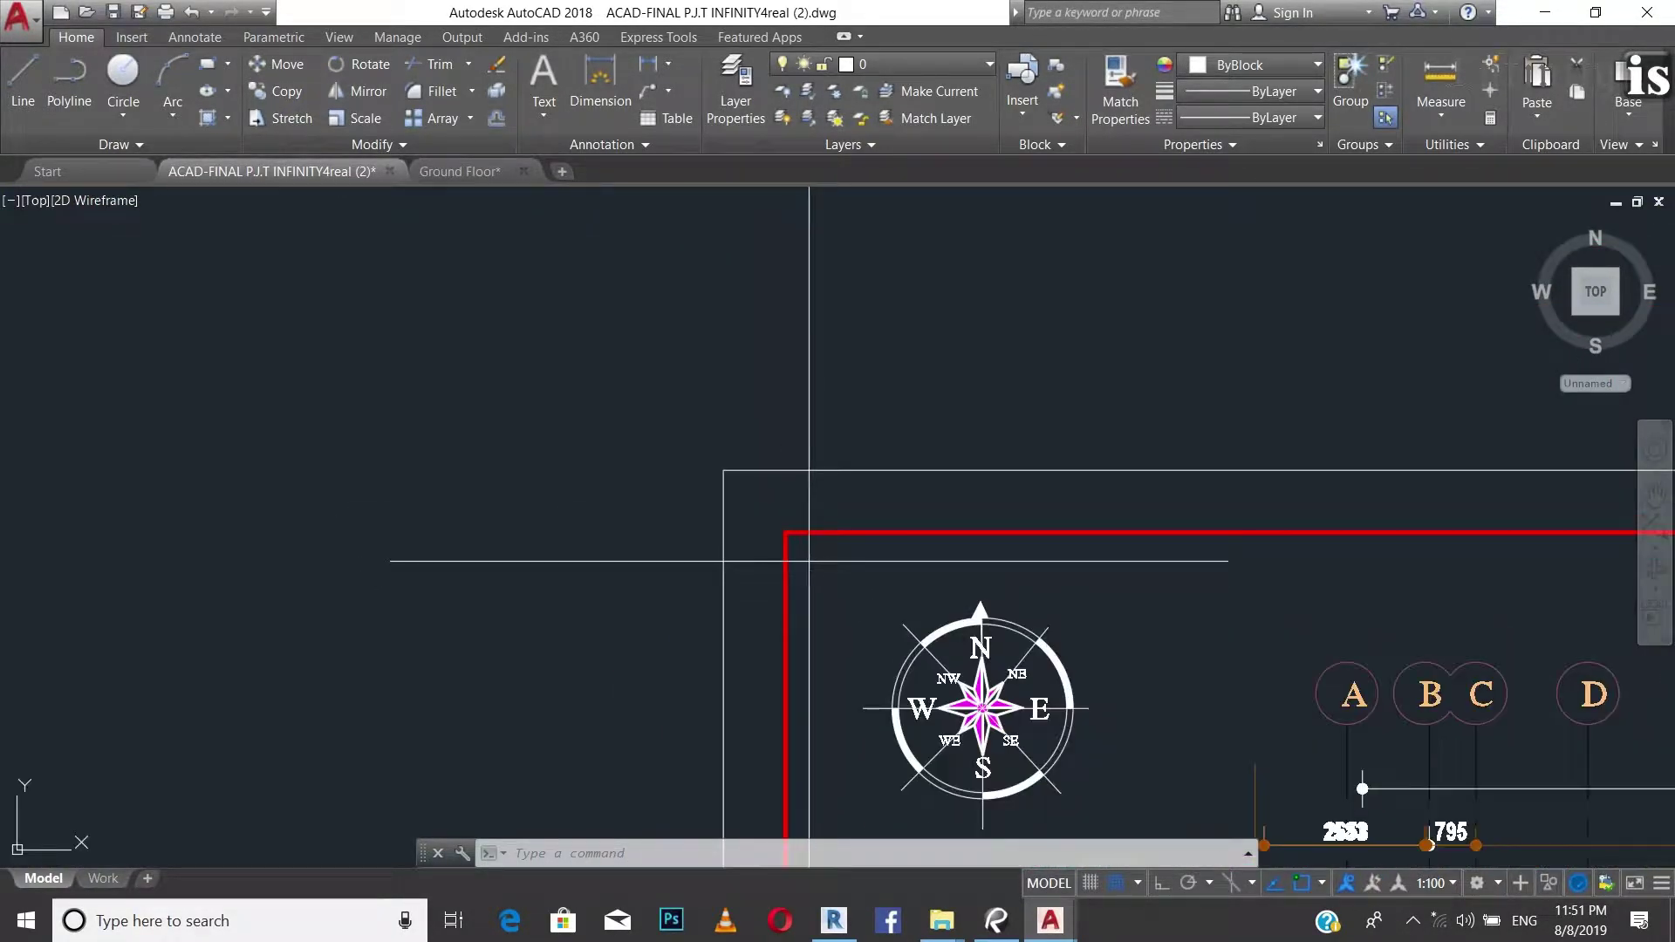
pyautogui.click(809, 561)
pyautogui.scroll(-5, 809, 561)
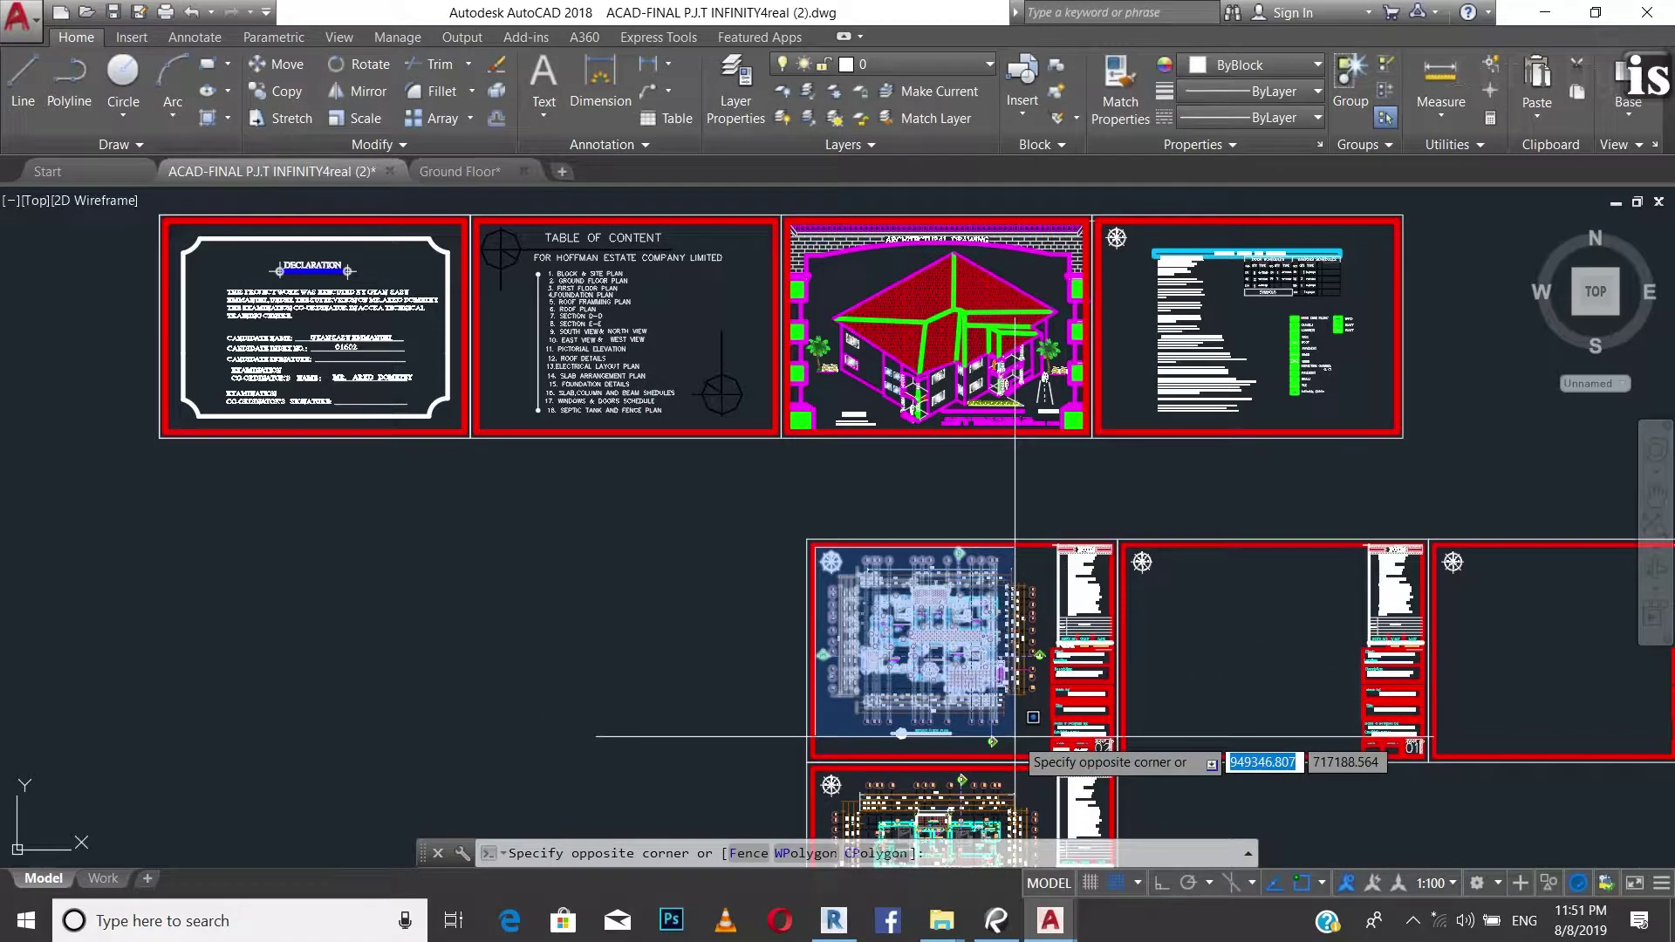
pyautogui.scroll(4, 1015, 736)
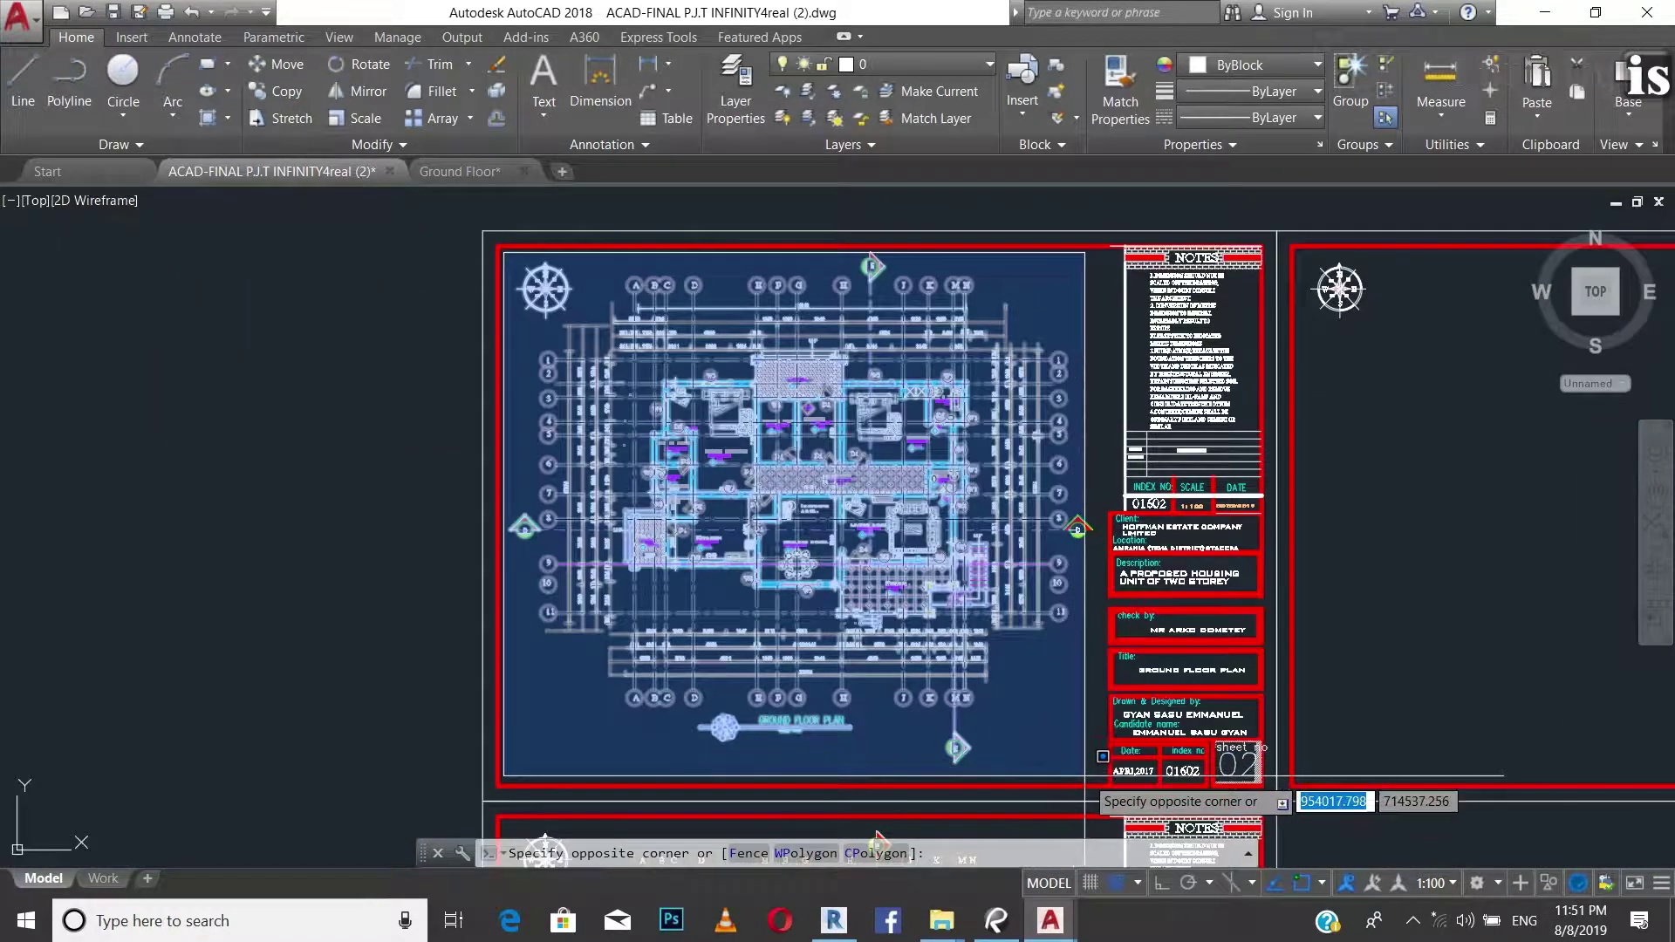
pyautogui.click(1091, 776)
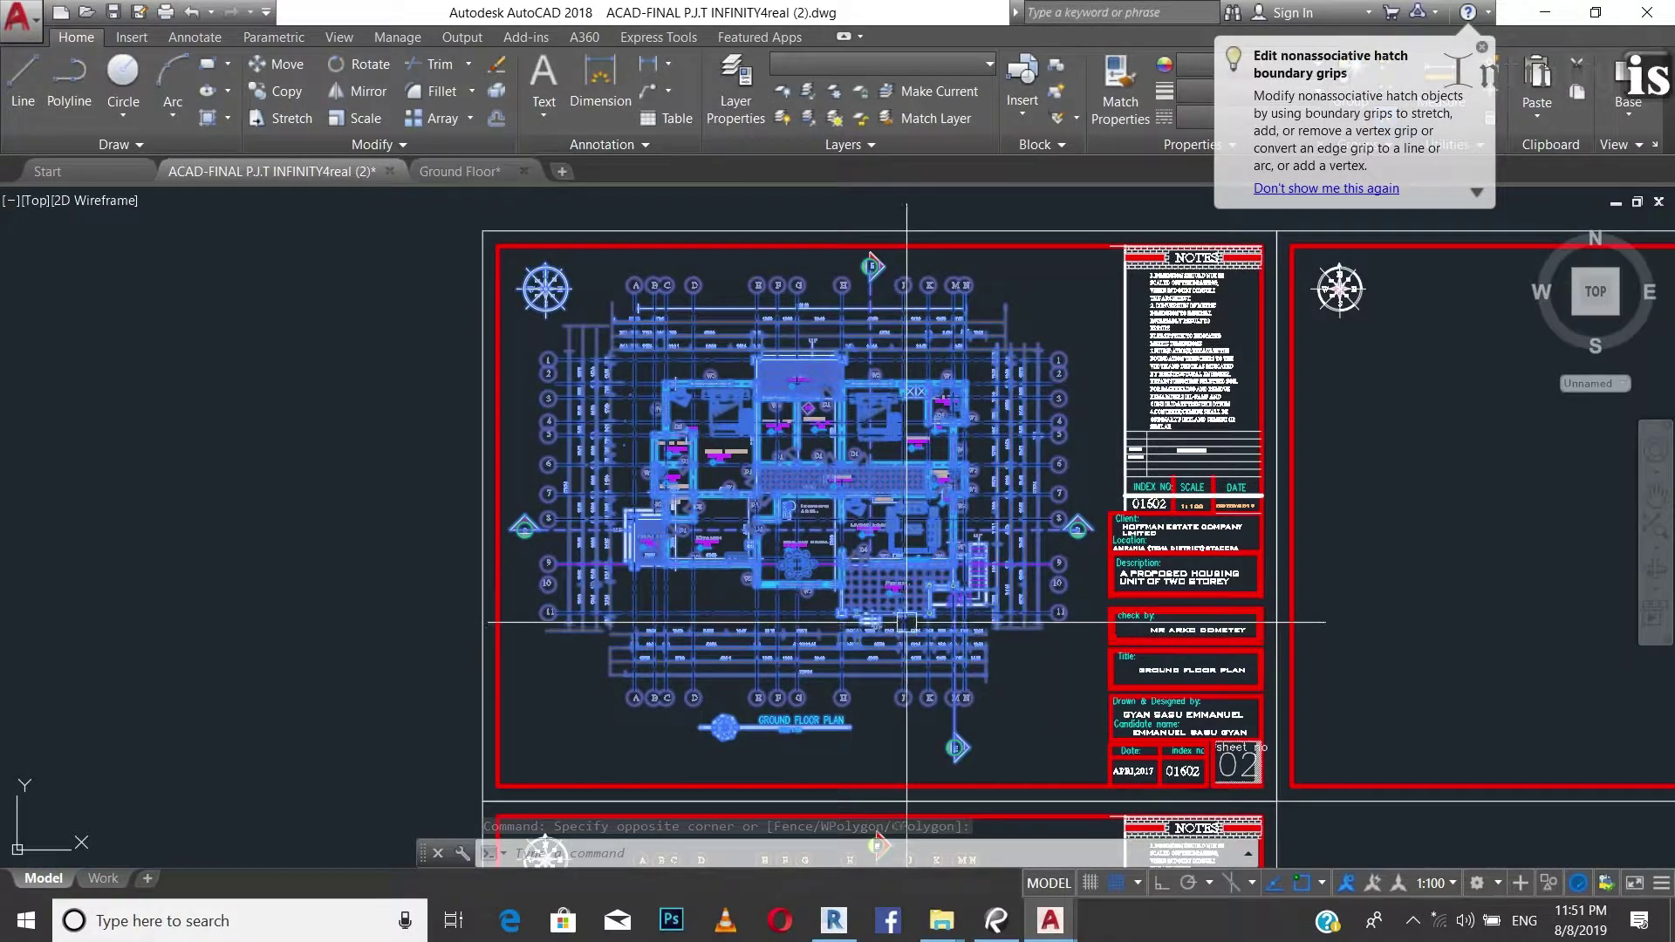
# Try to write the selected ground floor plan to its own drawing file in the LINK TO REVIT folder with WBLOCK.
pyautogui.scroll(-7, 906, 621)
pyautogui.scroll(5, 763, 630)
pyautogui.write('W')
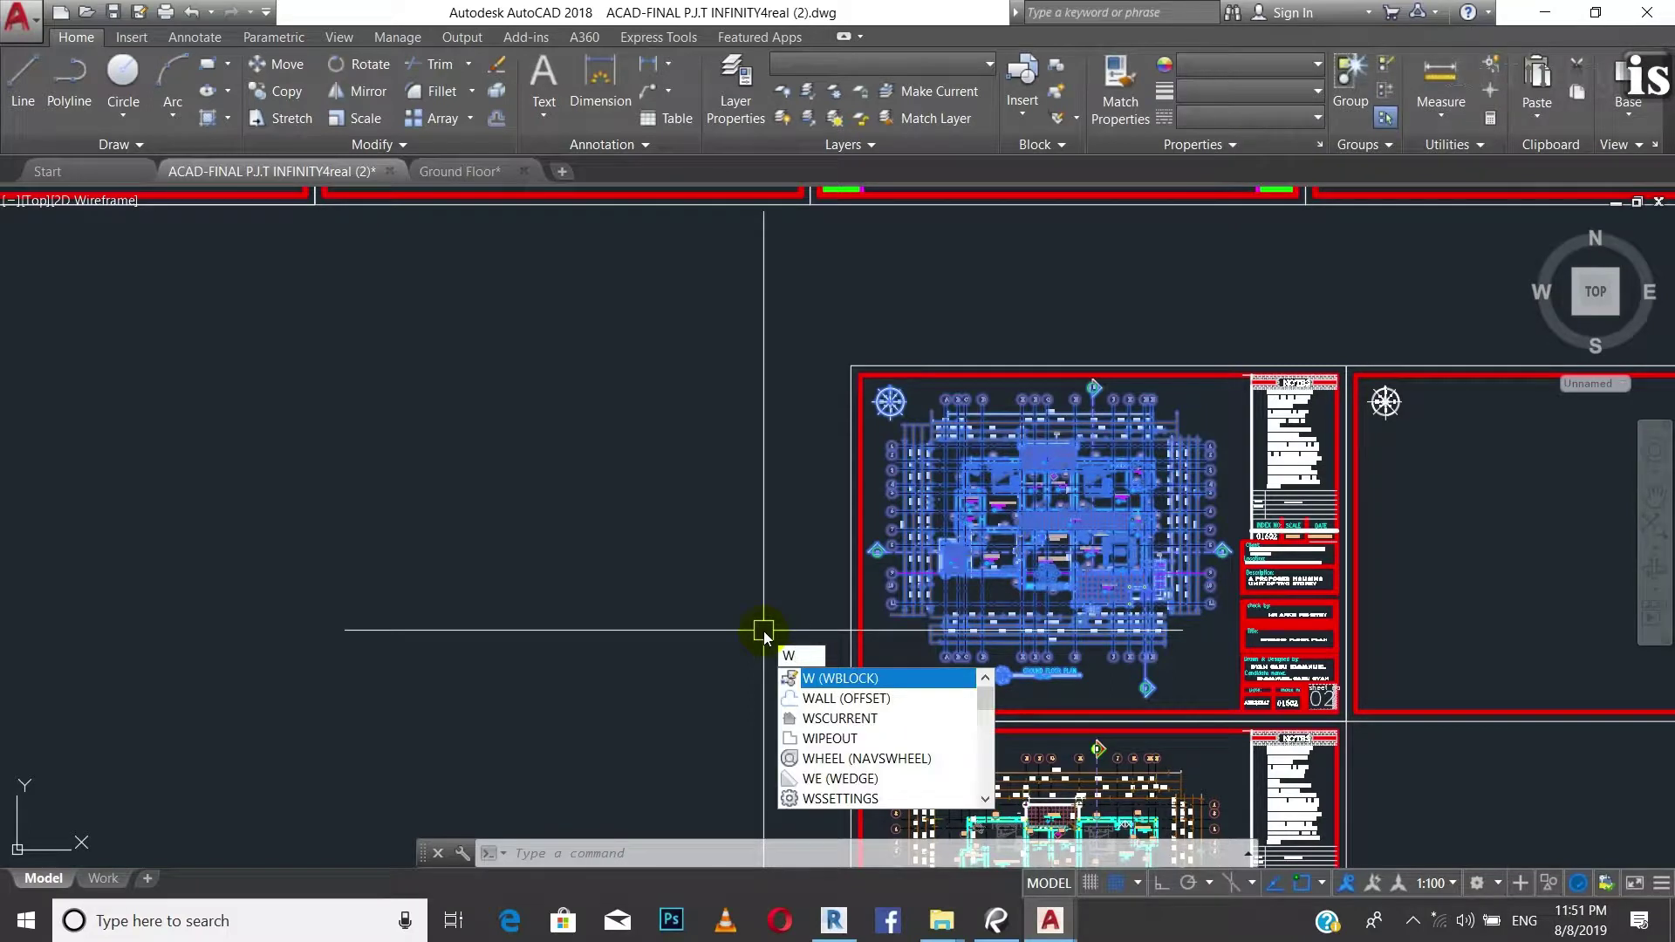
pyautogui.click(844, 685)
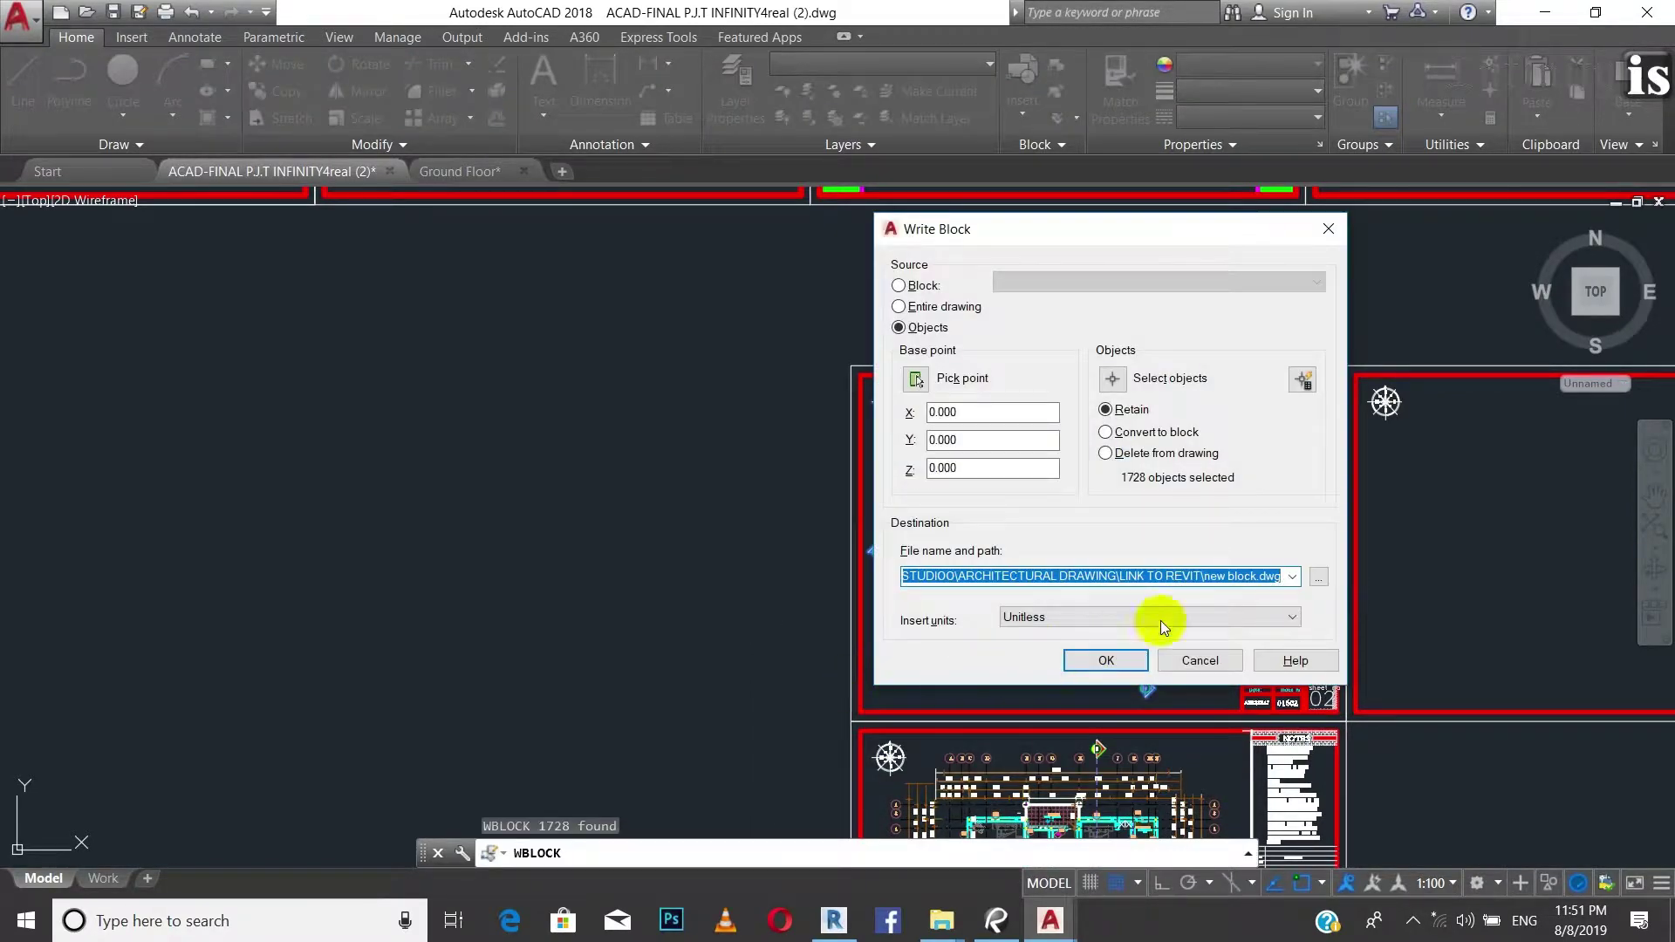
pyautogui.click(1319, 579)
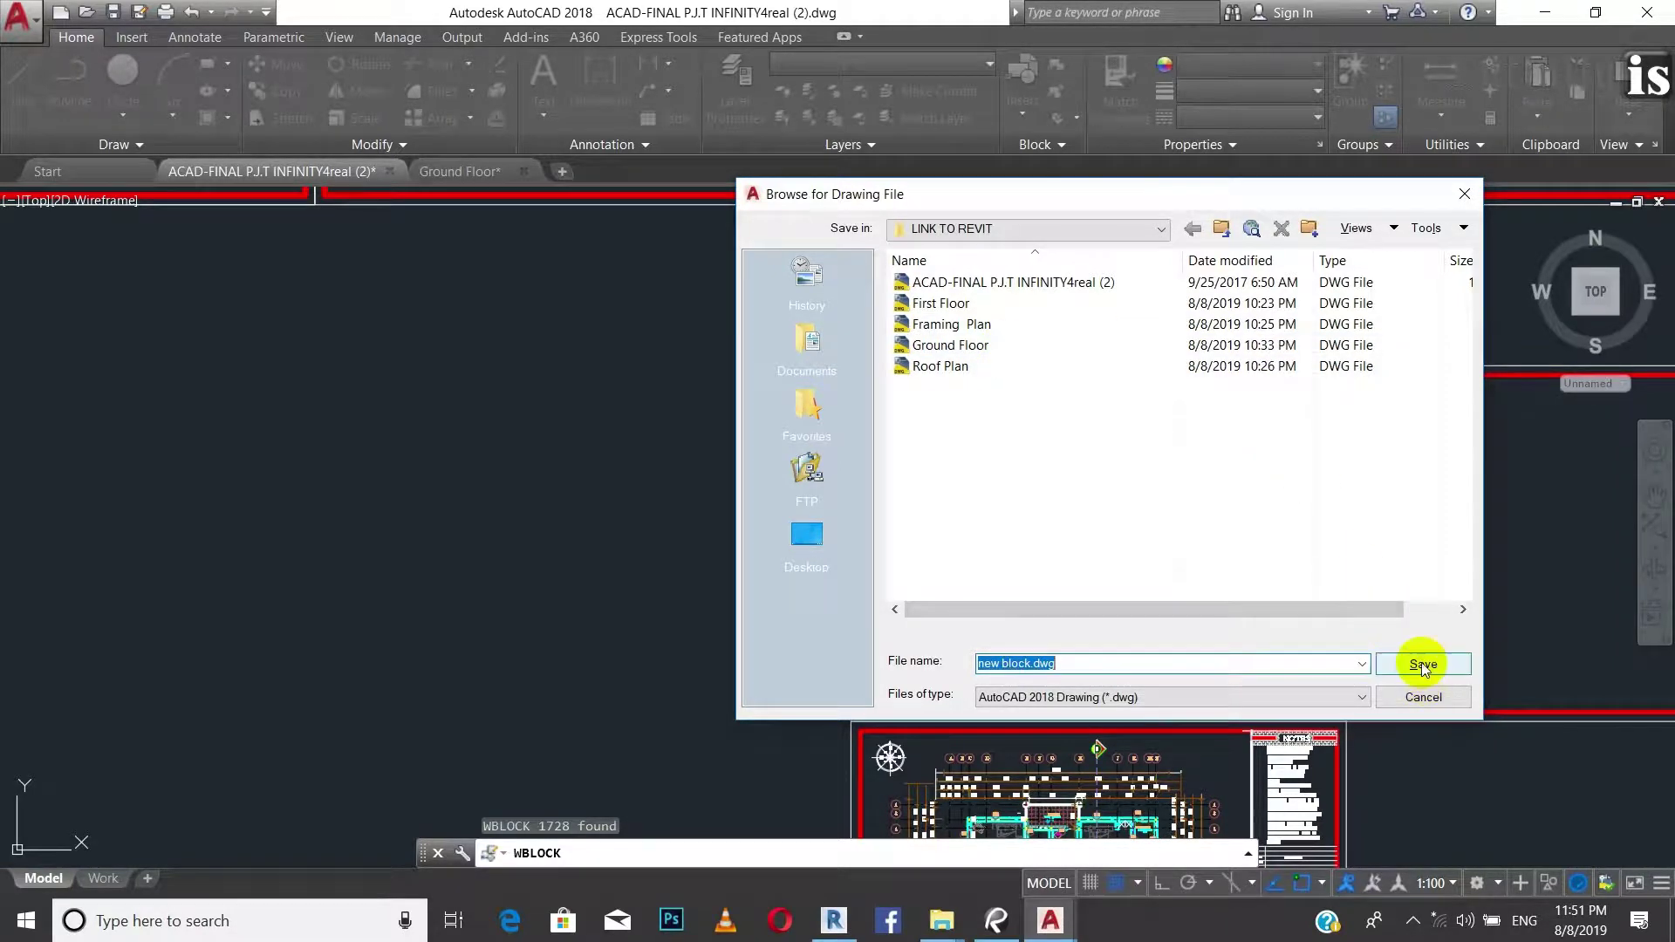
pyautogui.click(1464, 193)
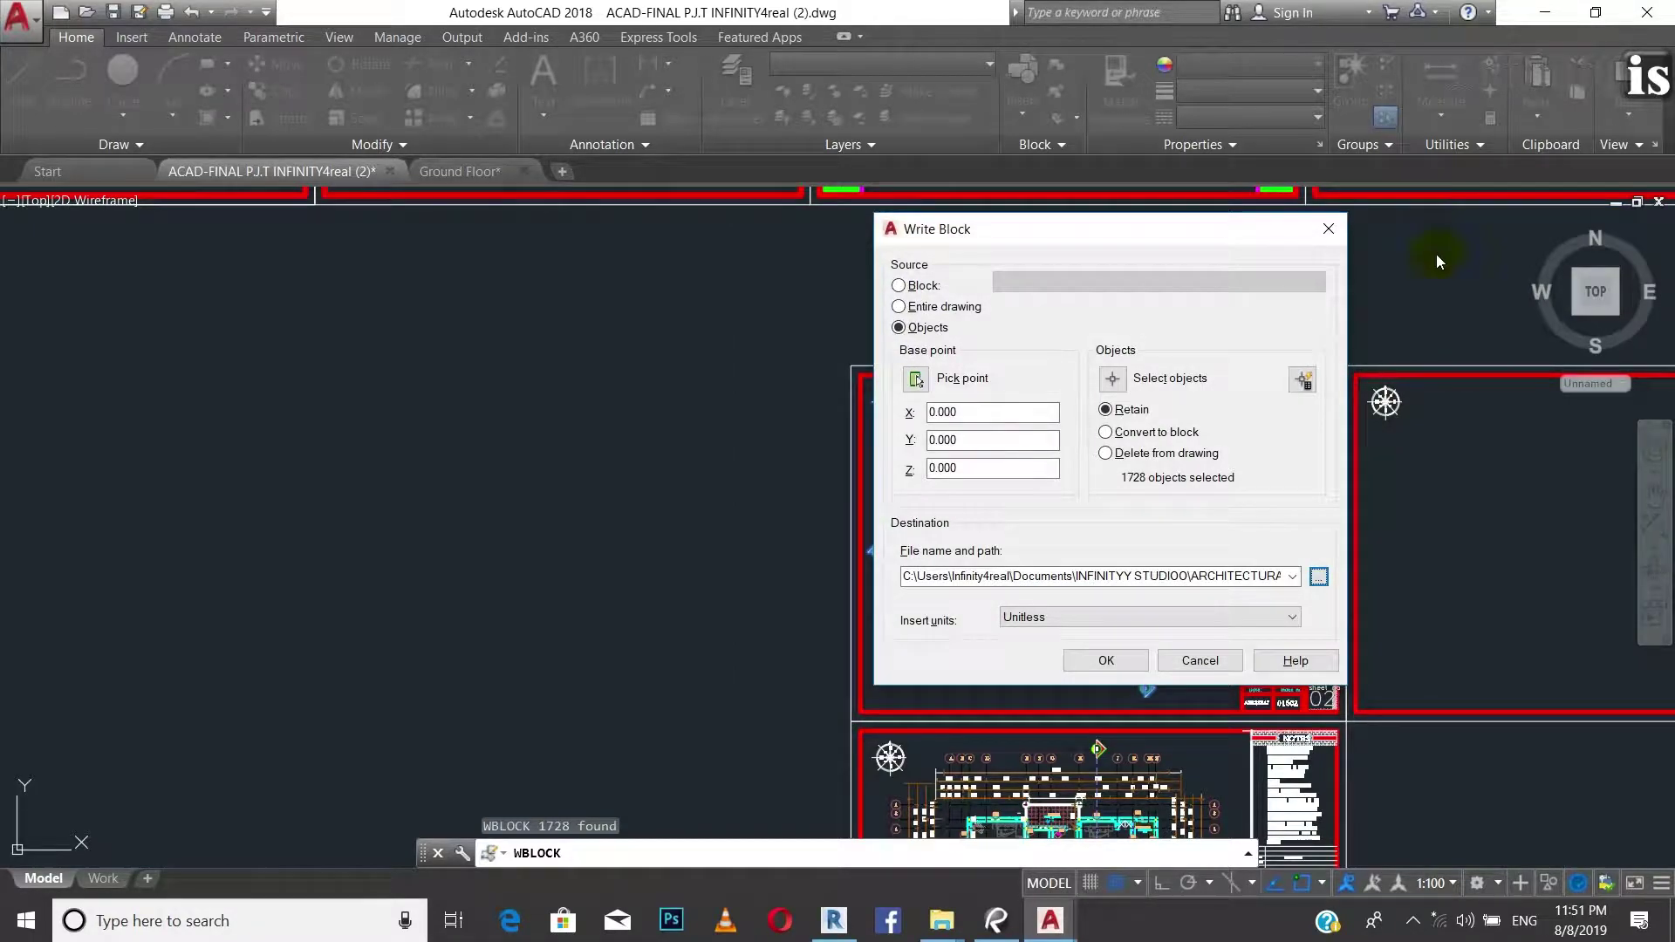
pyautogui.click(1331, 231)
# Switch to the separate Ground Floor drawing and inspect its plan by selecting everything and clearing the selection.
pyautogui.scroll(-5, 1009, 427)
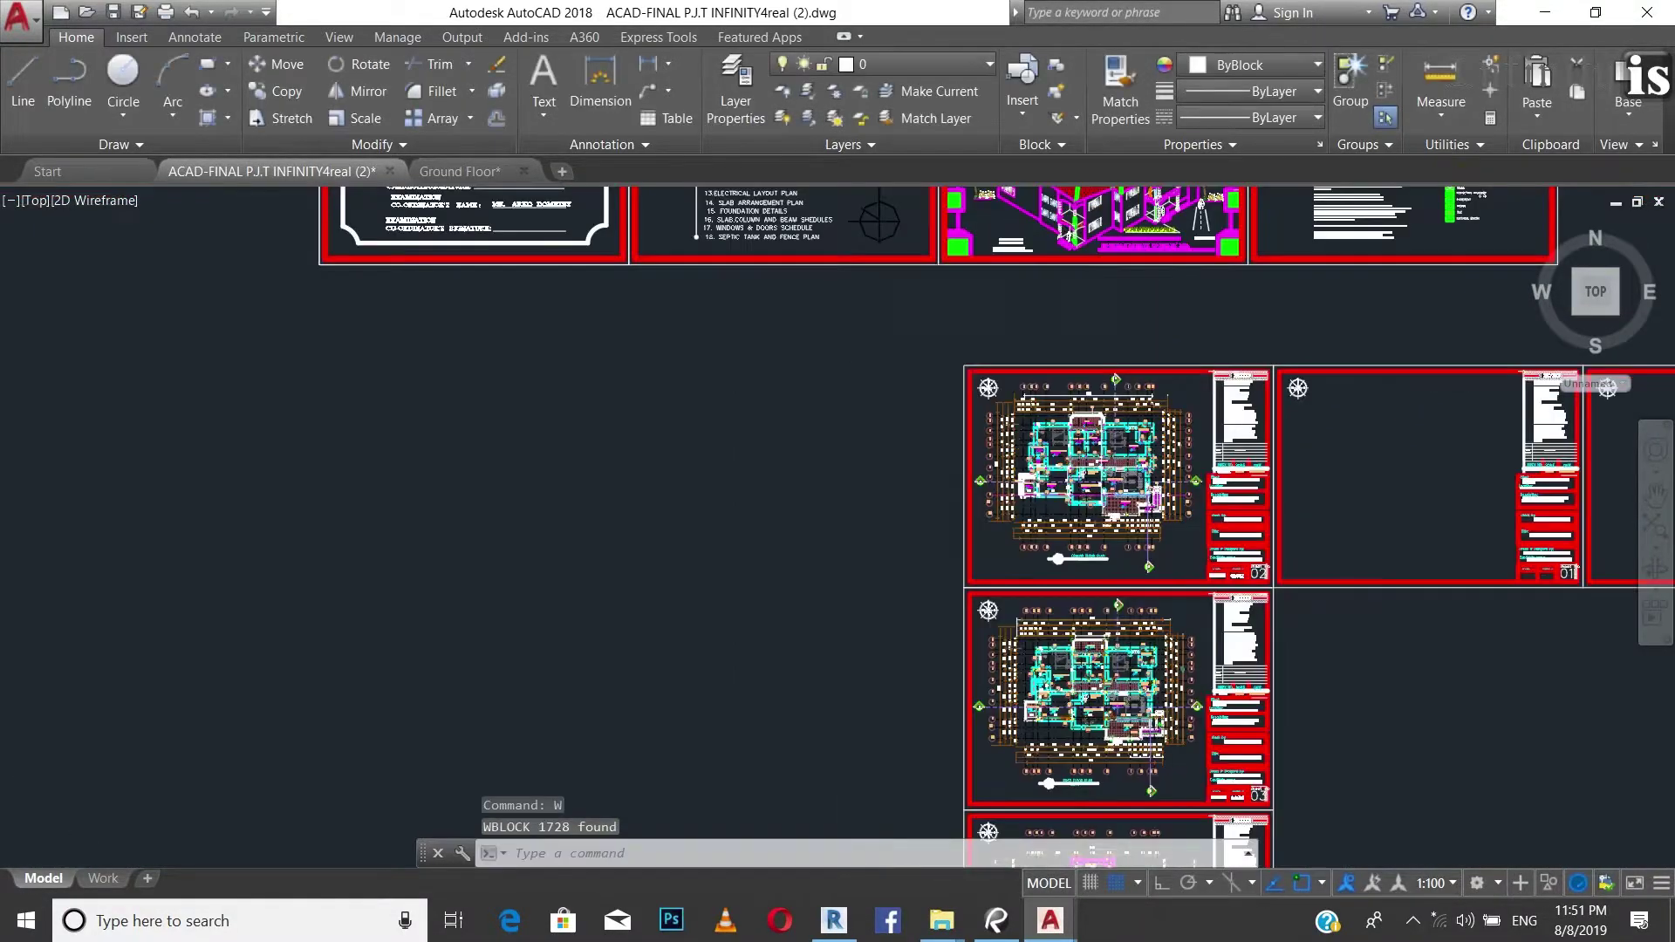
pyautogui.click(427, 175)
pyautogui.scroll(-10, 637, 448)
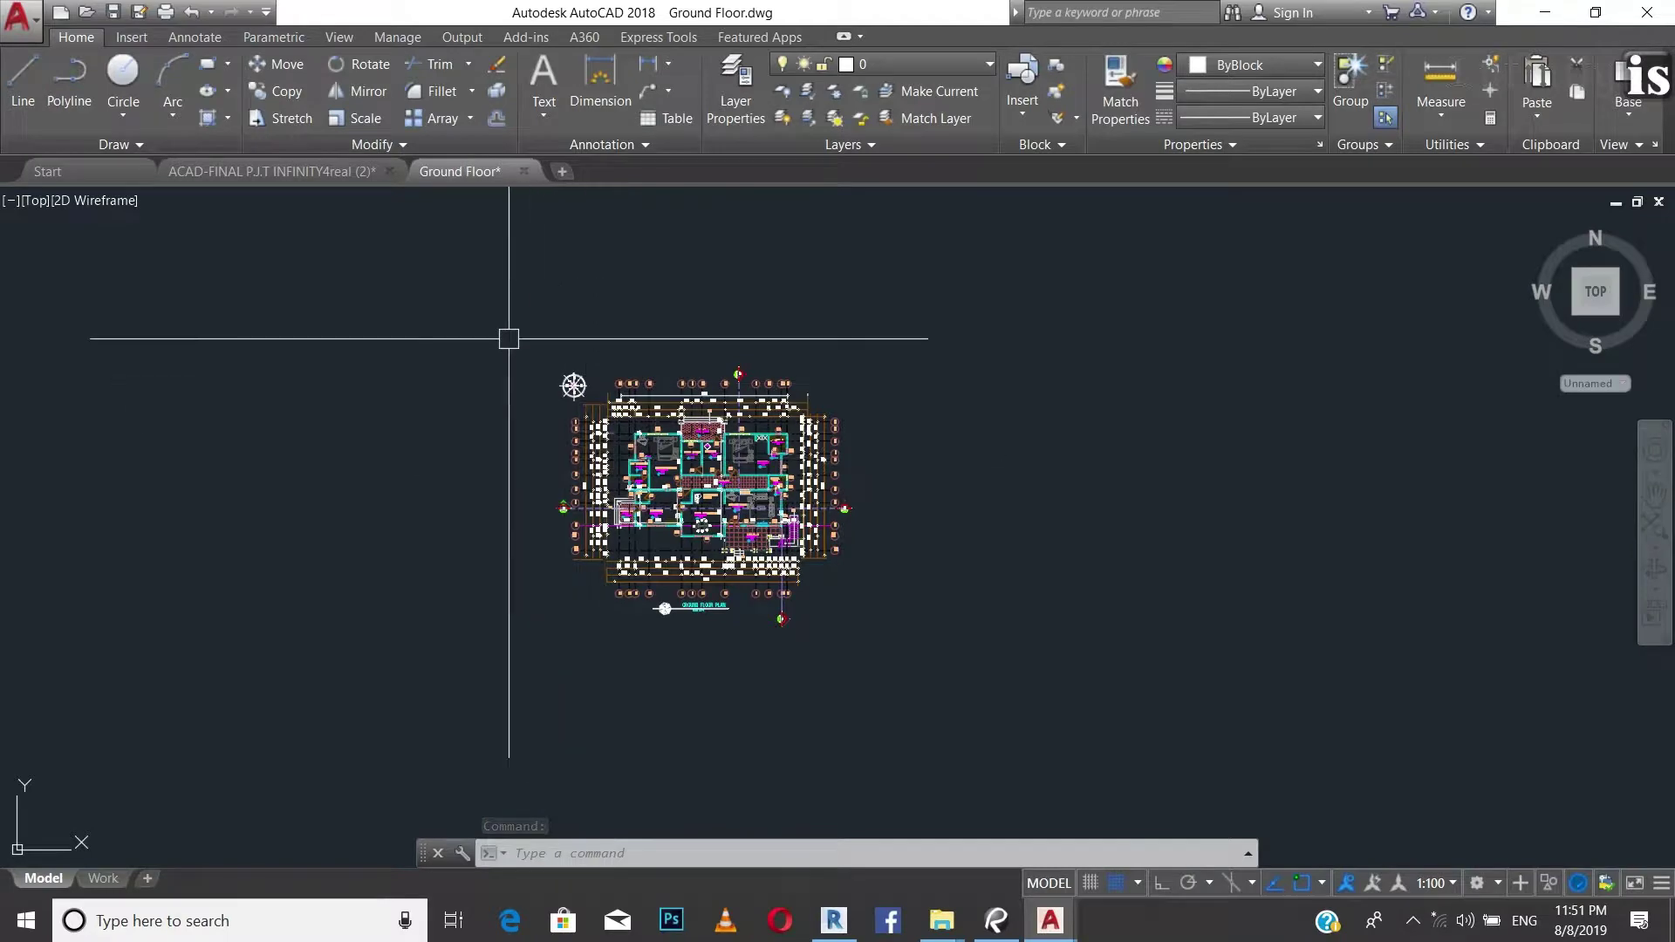
pyautogui.click(492, 304)
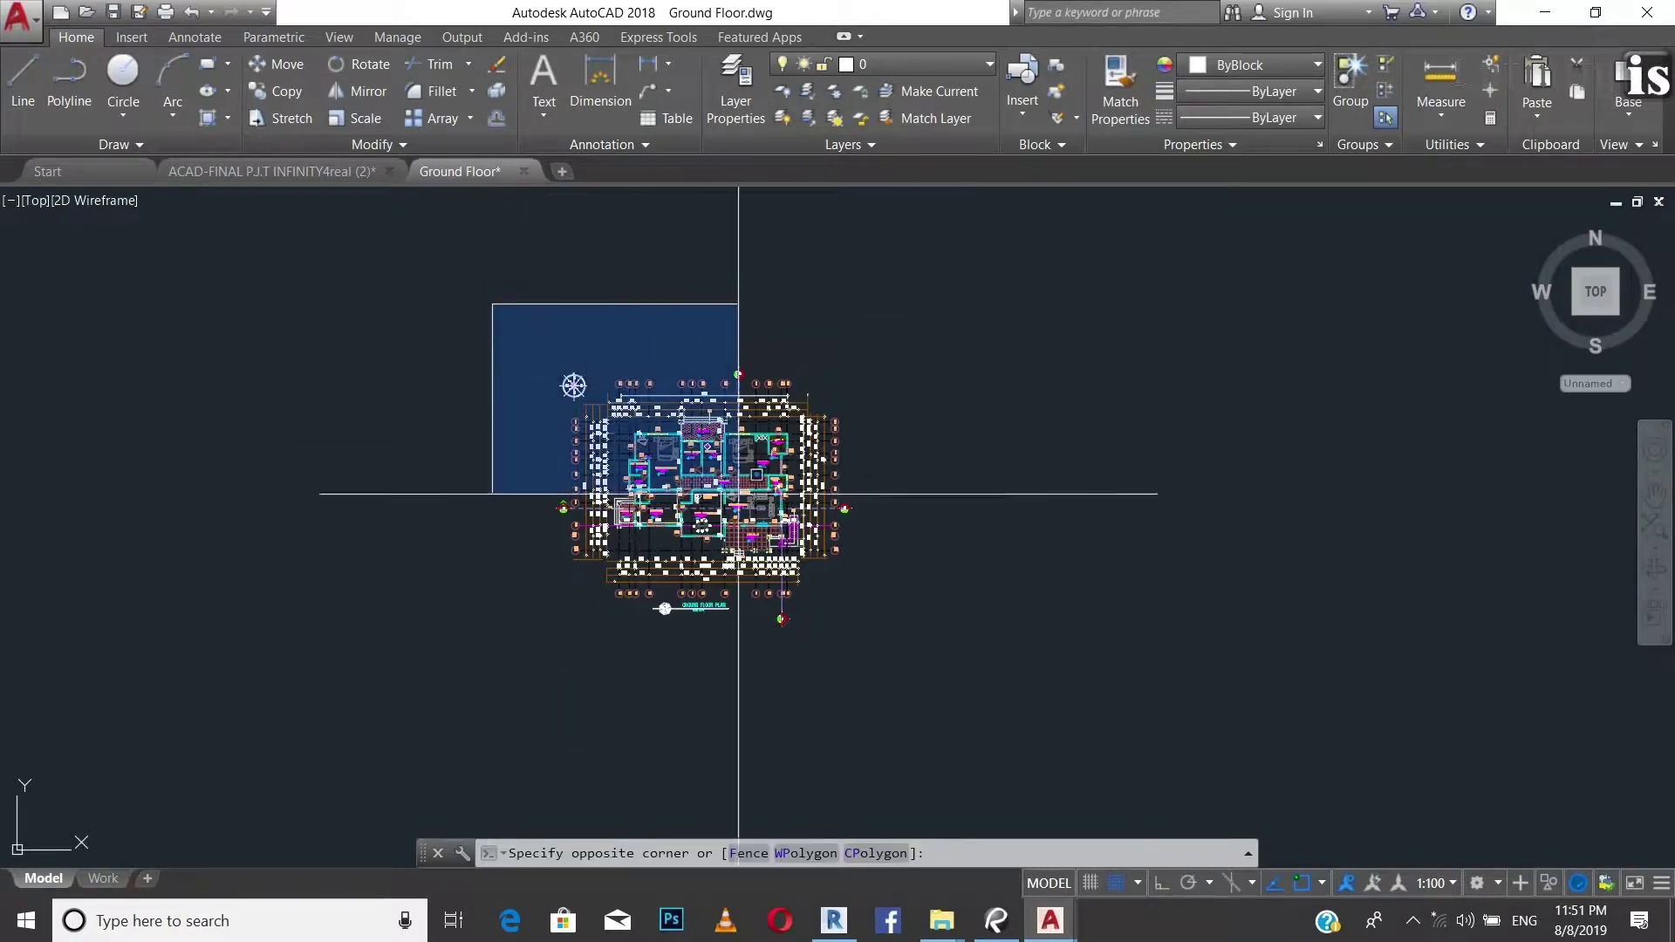
pyautogui.click(932, 683)
pyautogui.scroll(5, 574, 475)
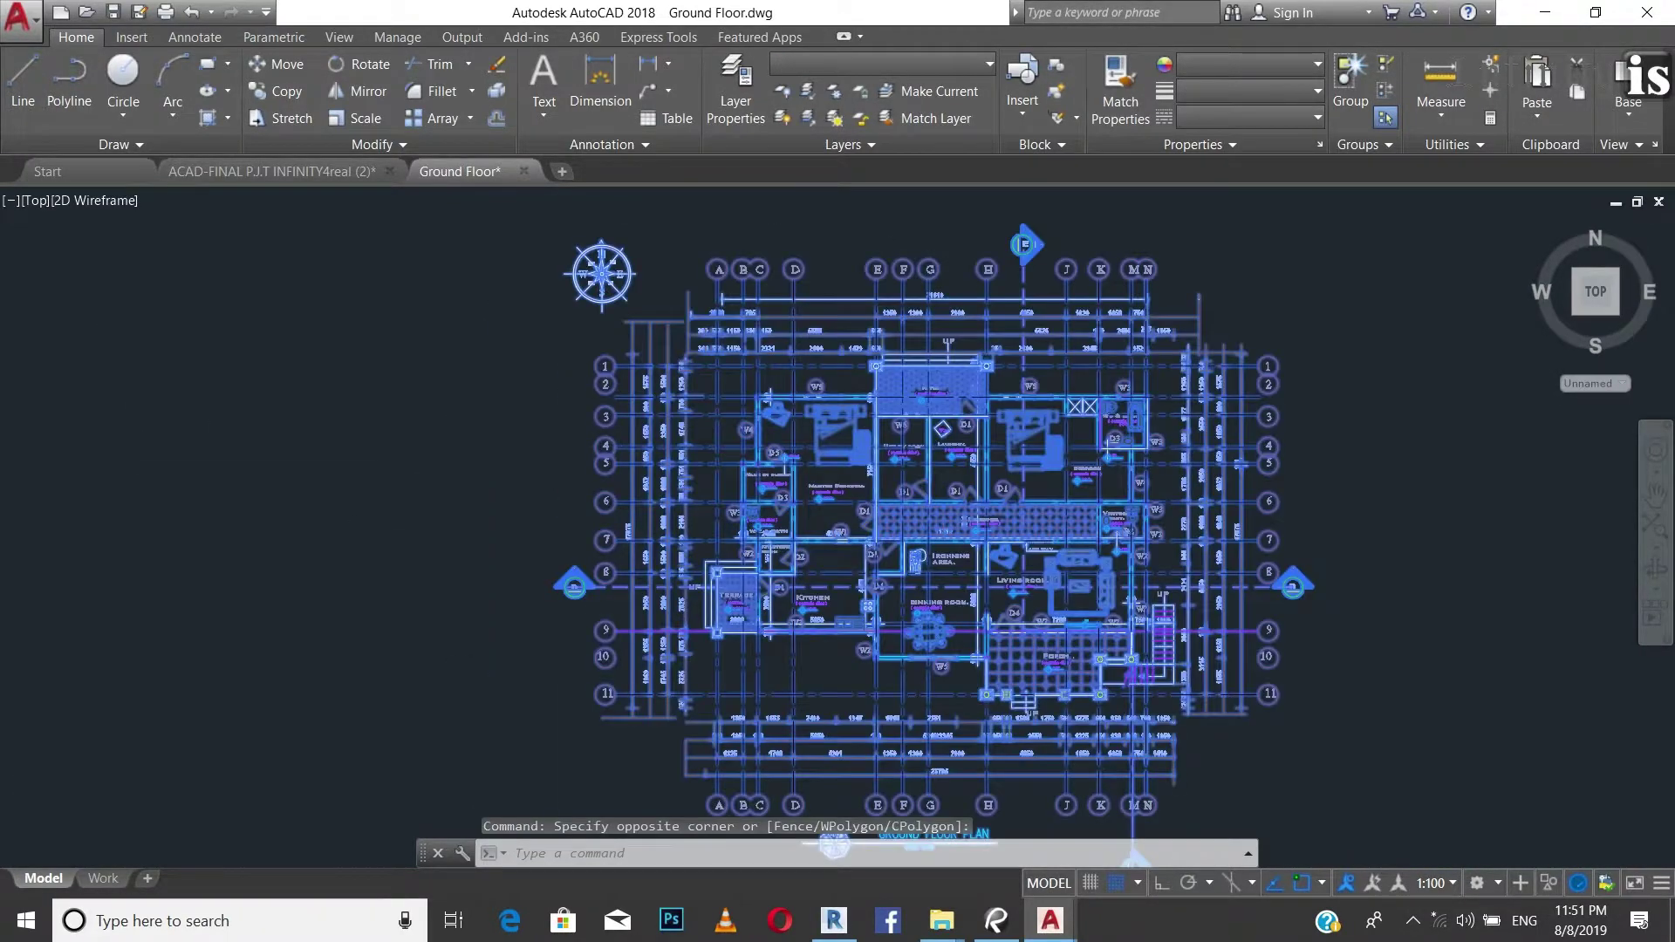
pyautogui.scroll(-6, 654, 504)
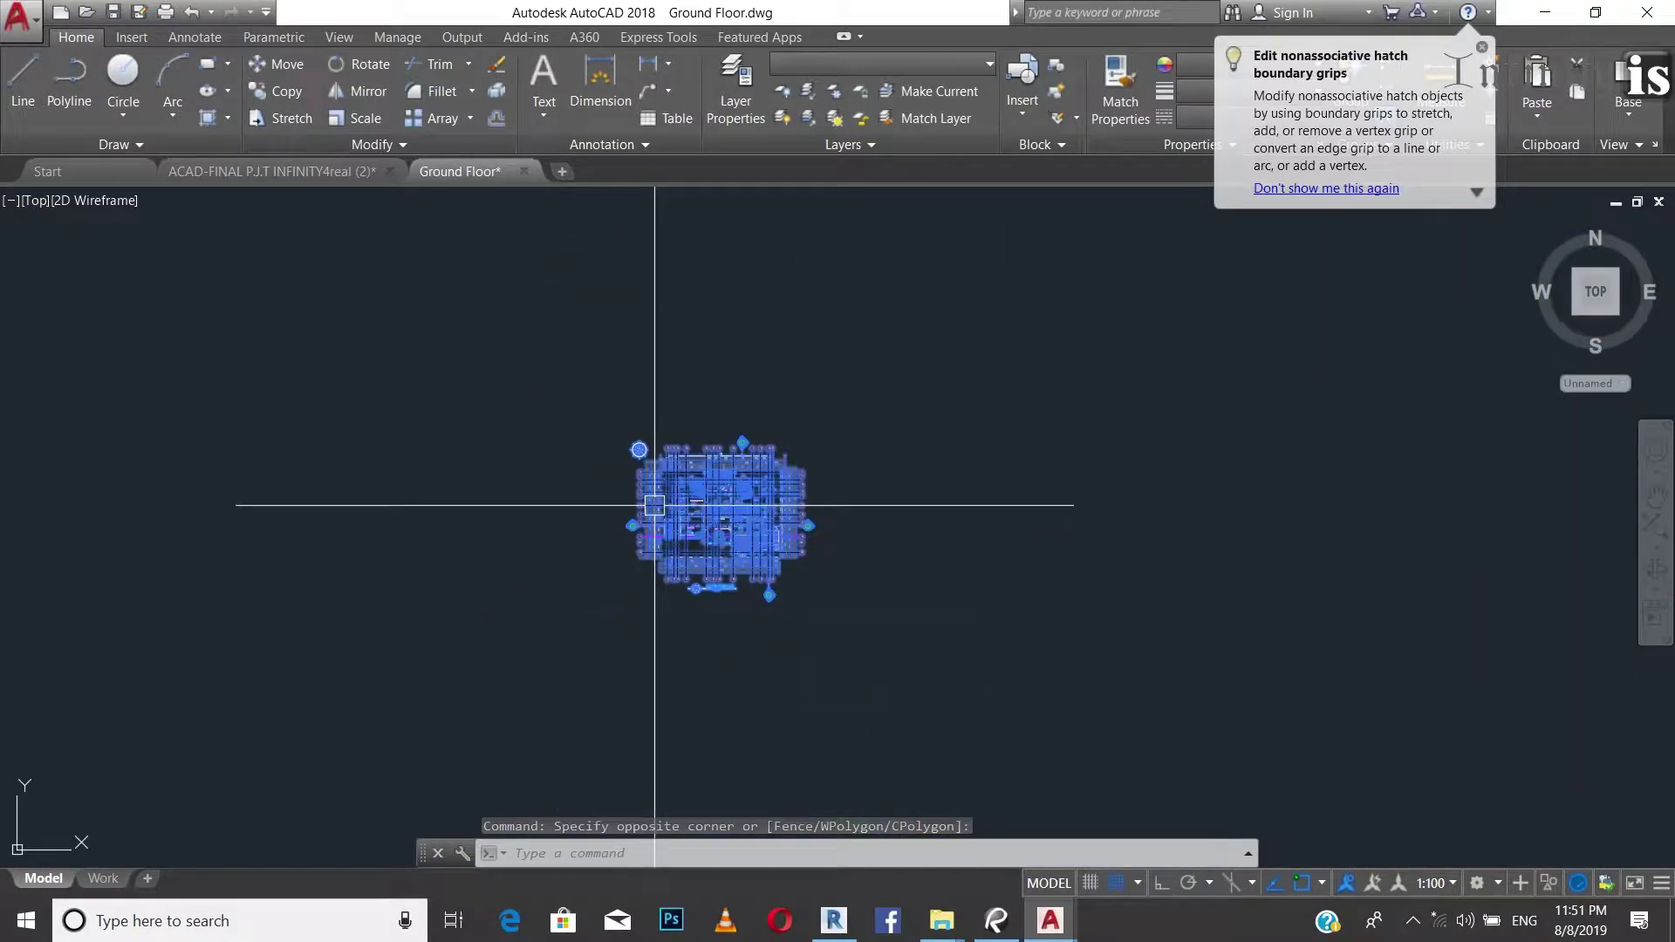
pyautogui.press('Escape')
pyautogui.press('Escape')
pyautogui.press('Escape')
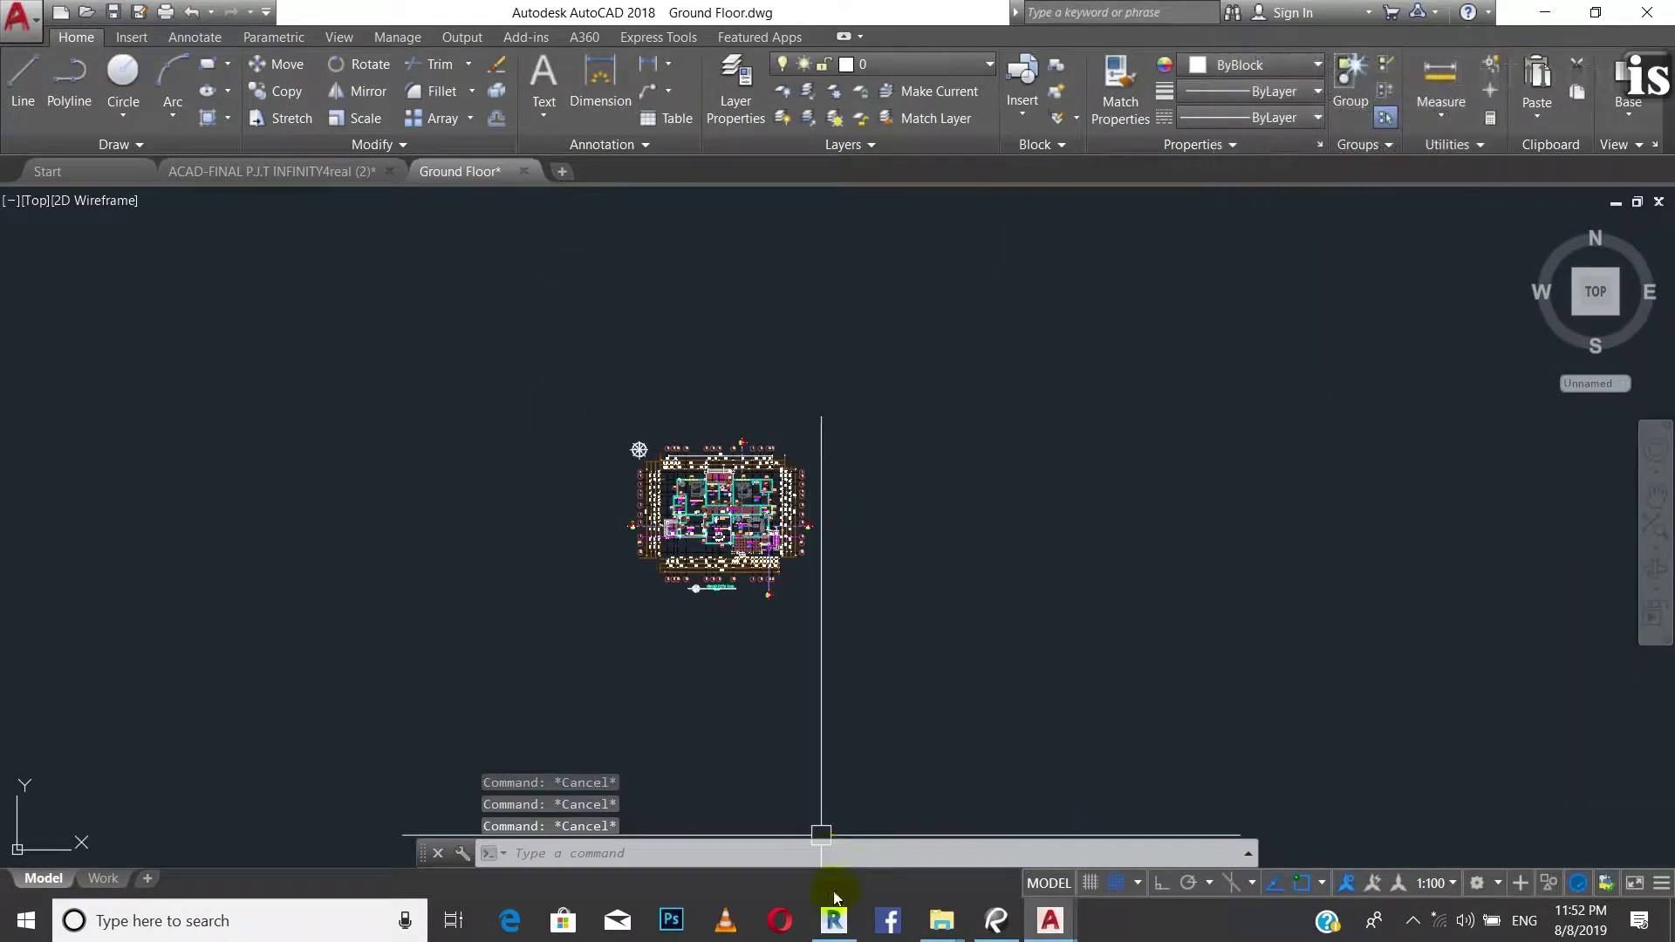
# Switch to Revit and open the CAD format links in Manage Links, dismissing the save reminder.
pyautogui.click(836, 920)
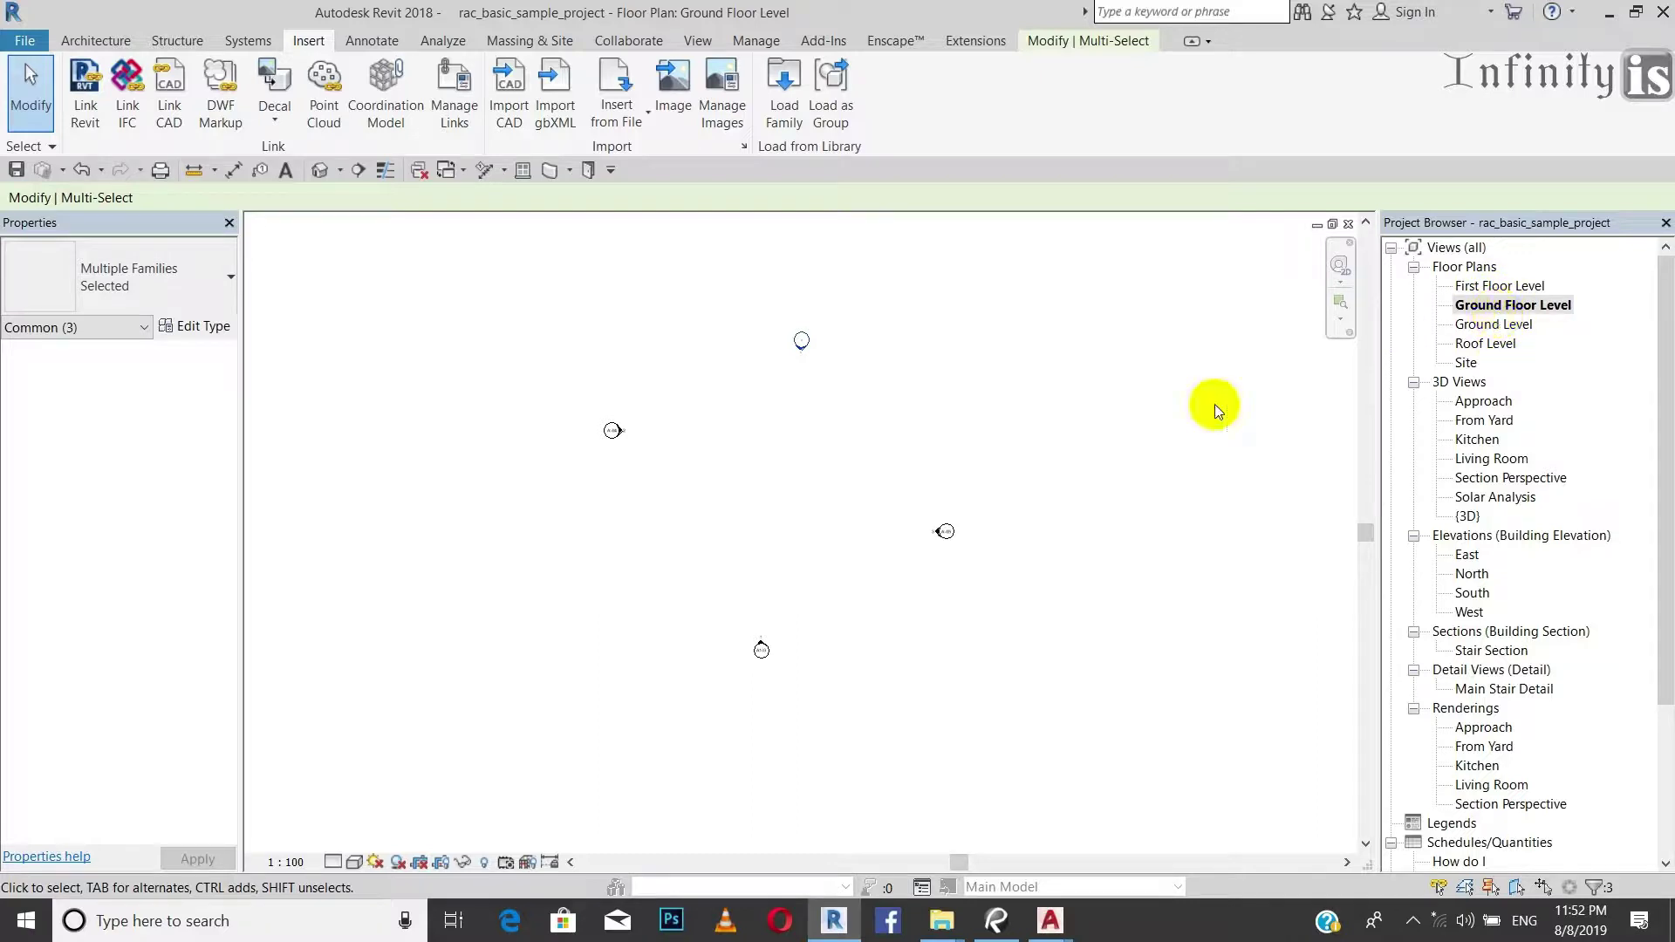
pyautogui.scroll(-2, 912, 511)
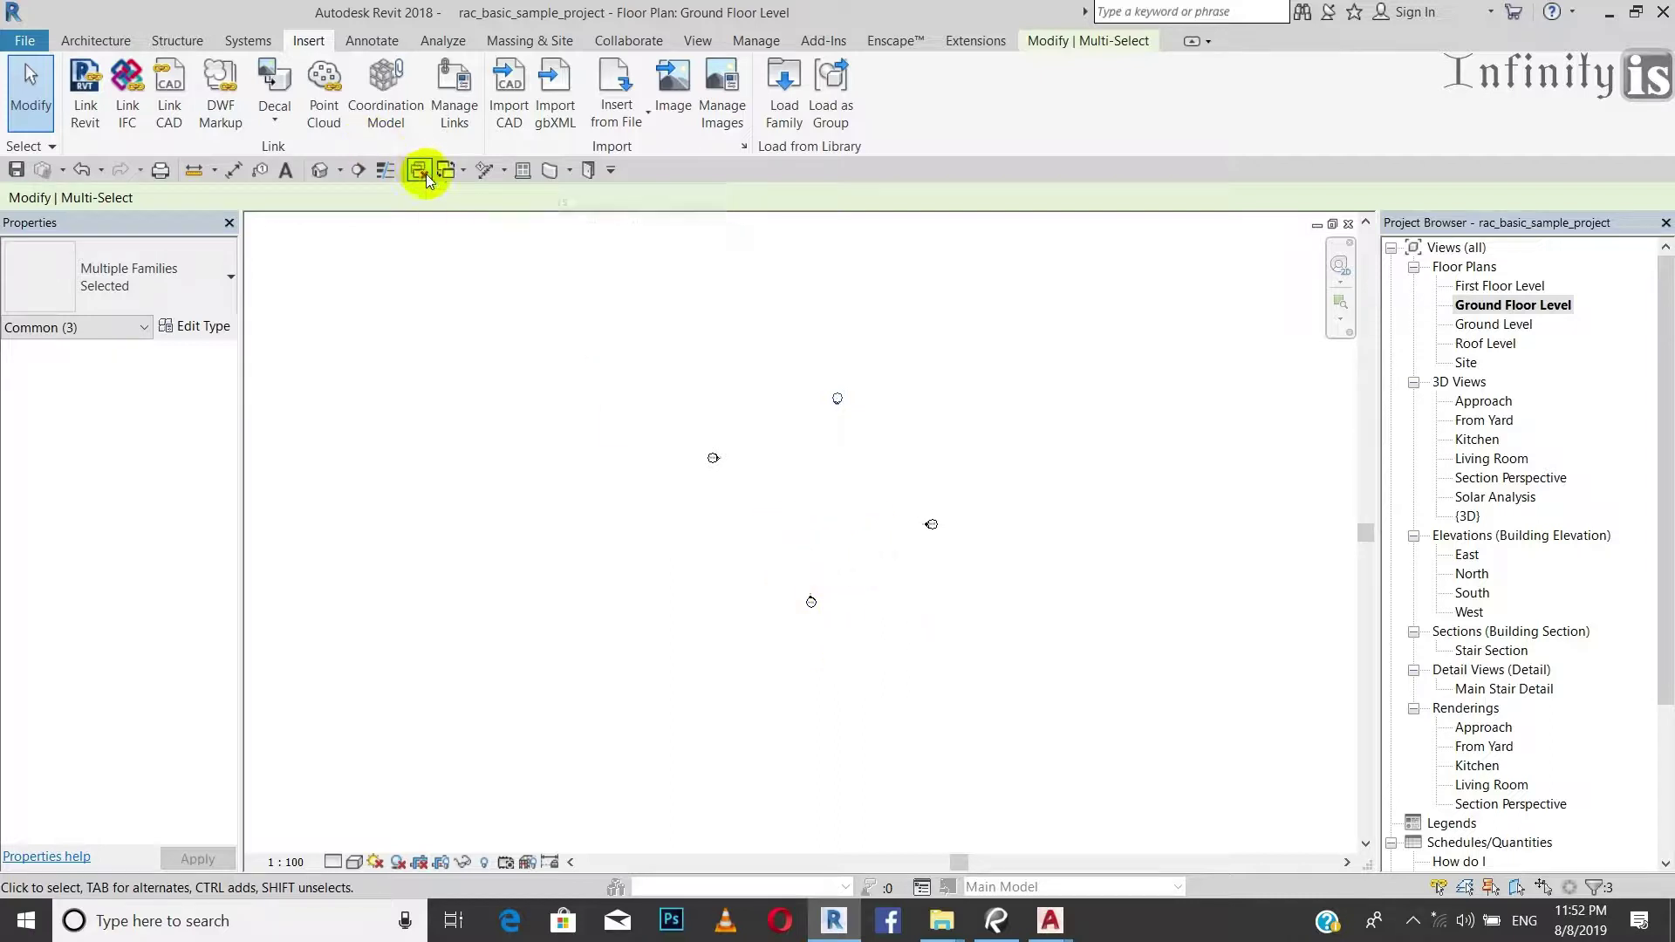
pyautogui.click(461, 123)
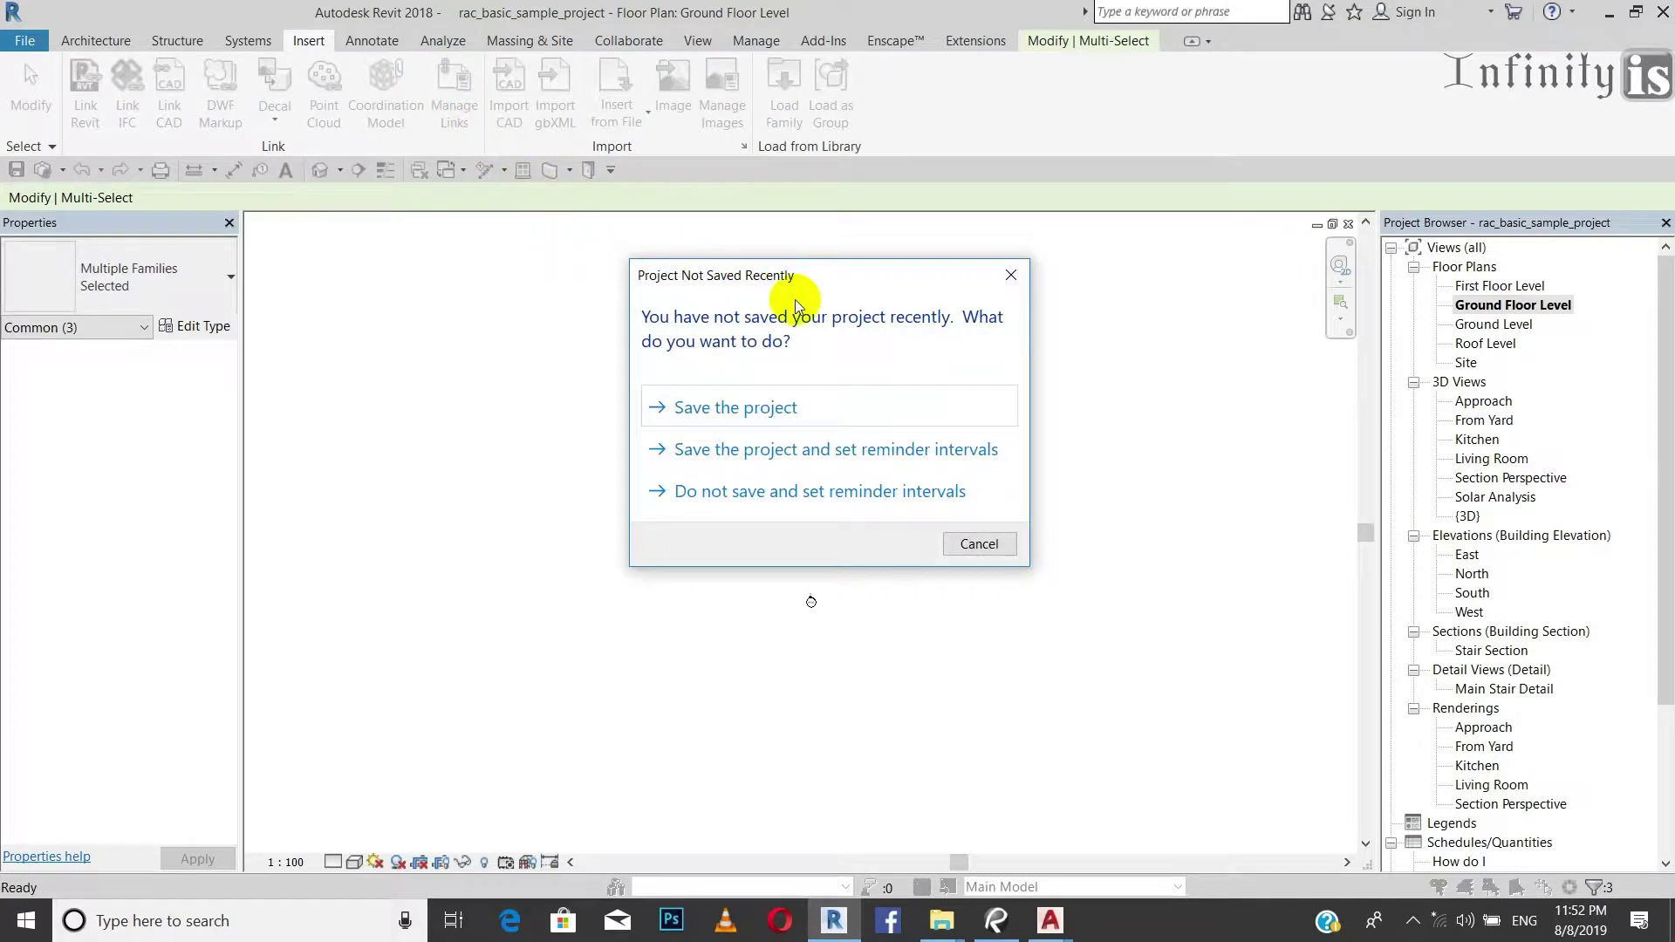
pyautogui.click(1012, 277)
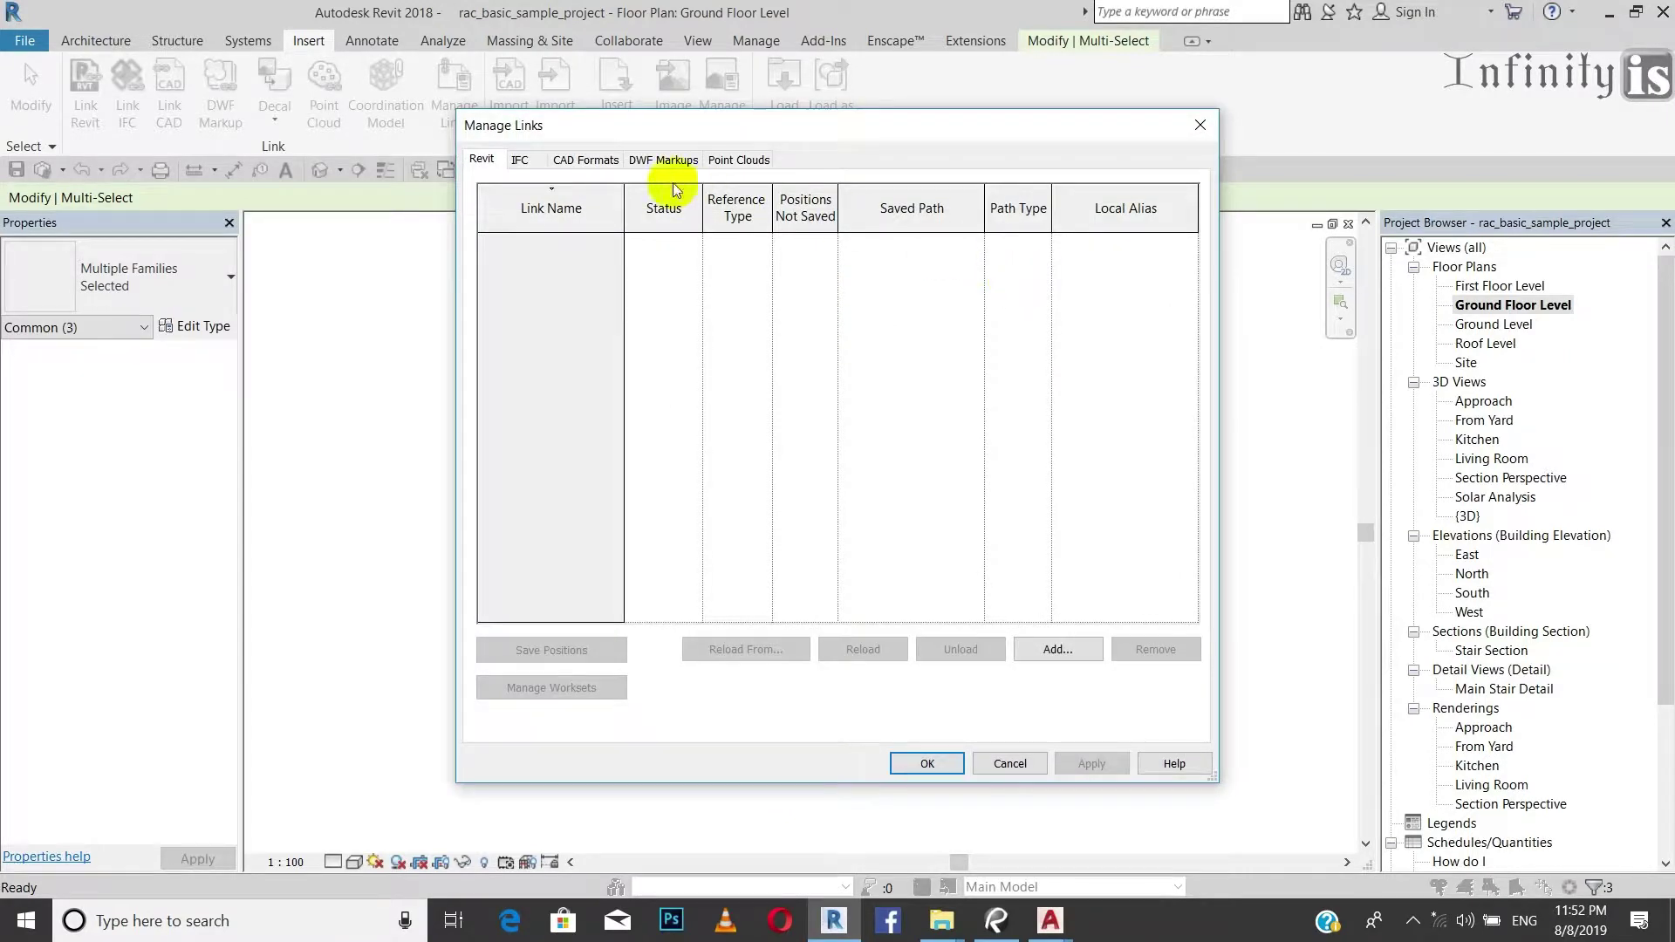
pyautogui.click(586, 161)
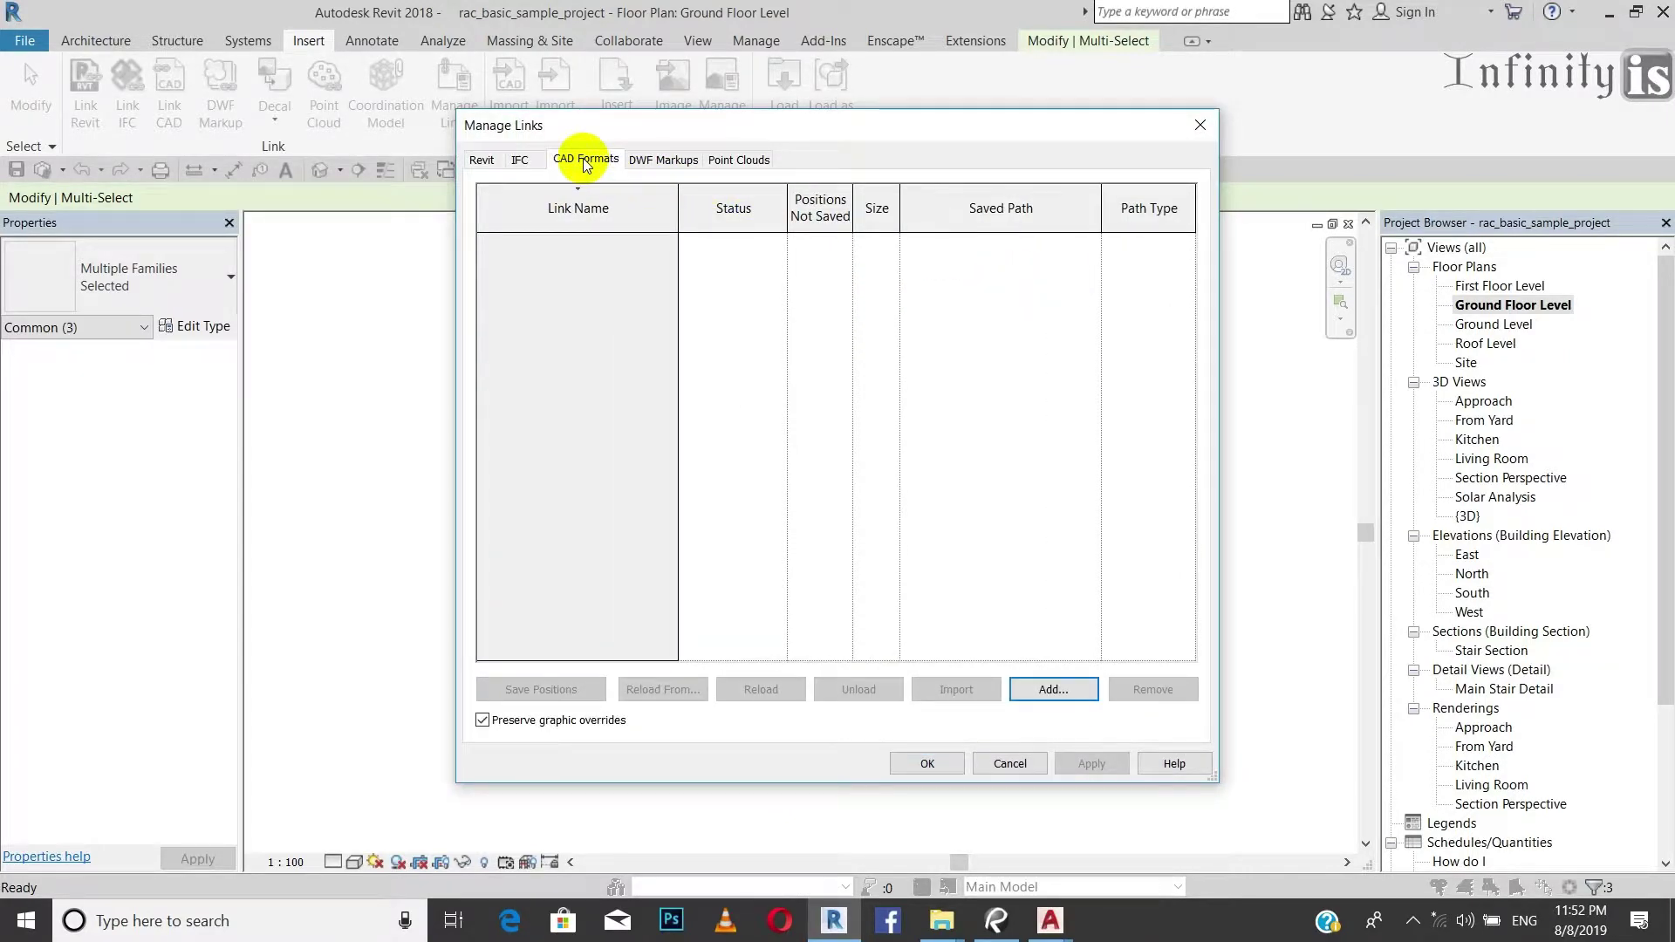
pyautogui.click(481, 161)
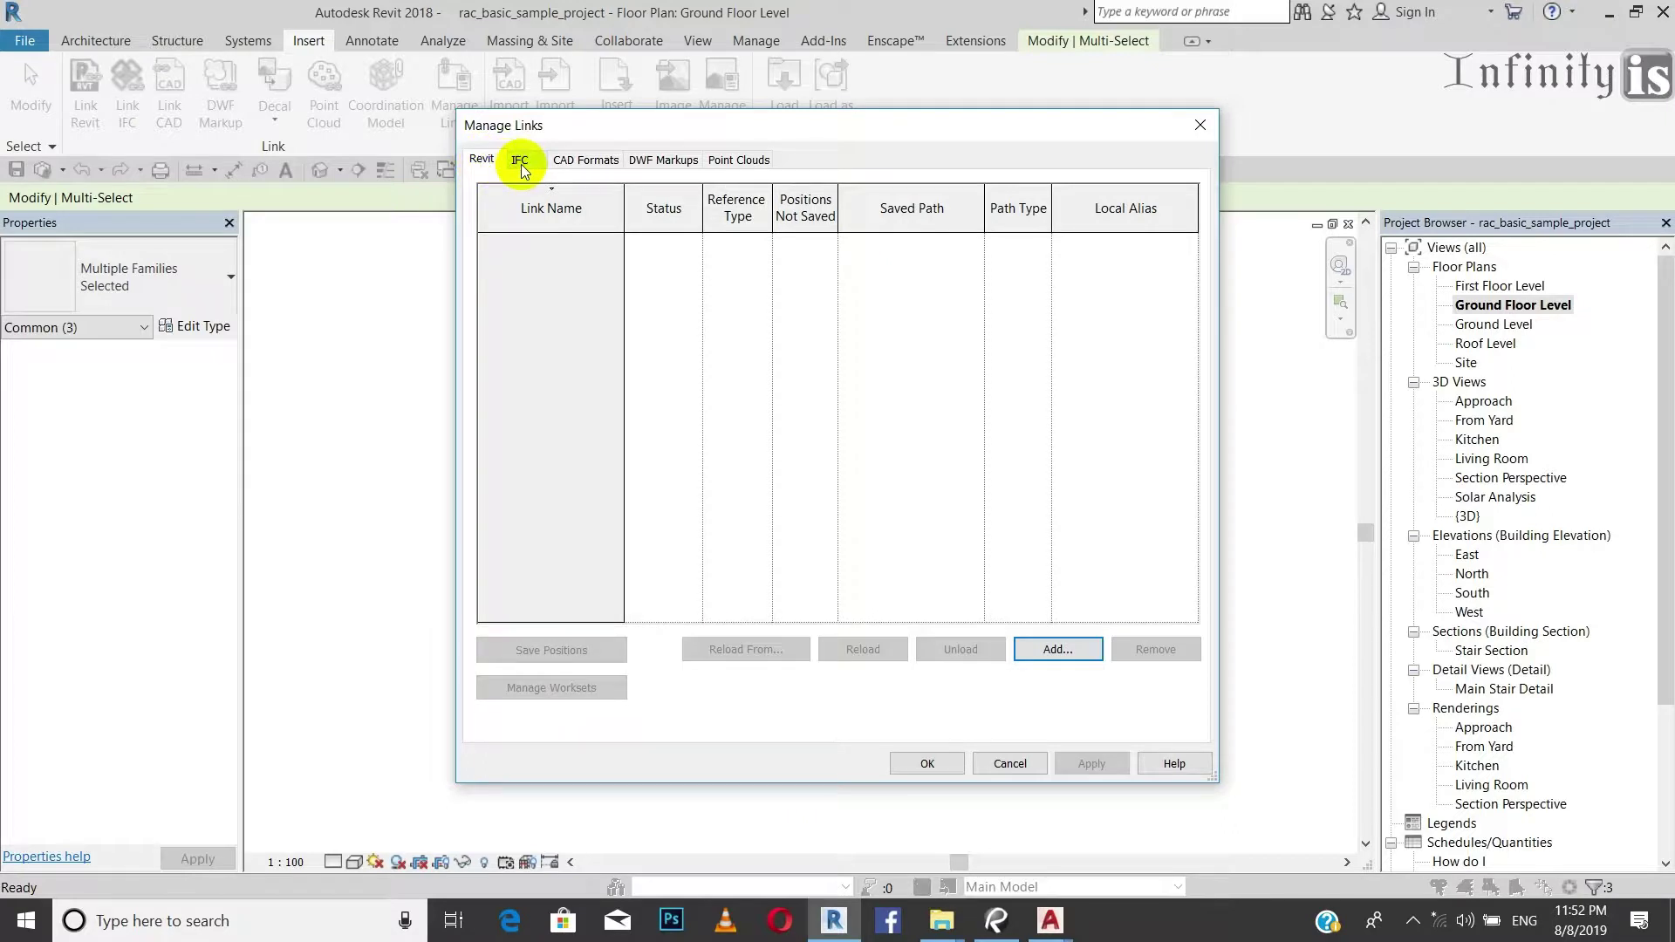
pyautogui.click(590, 162)
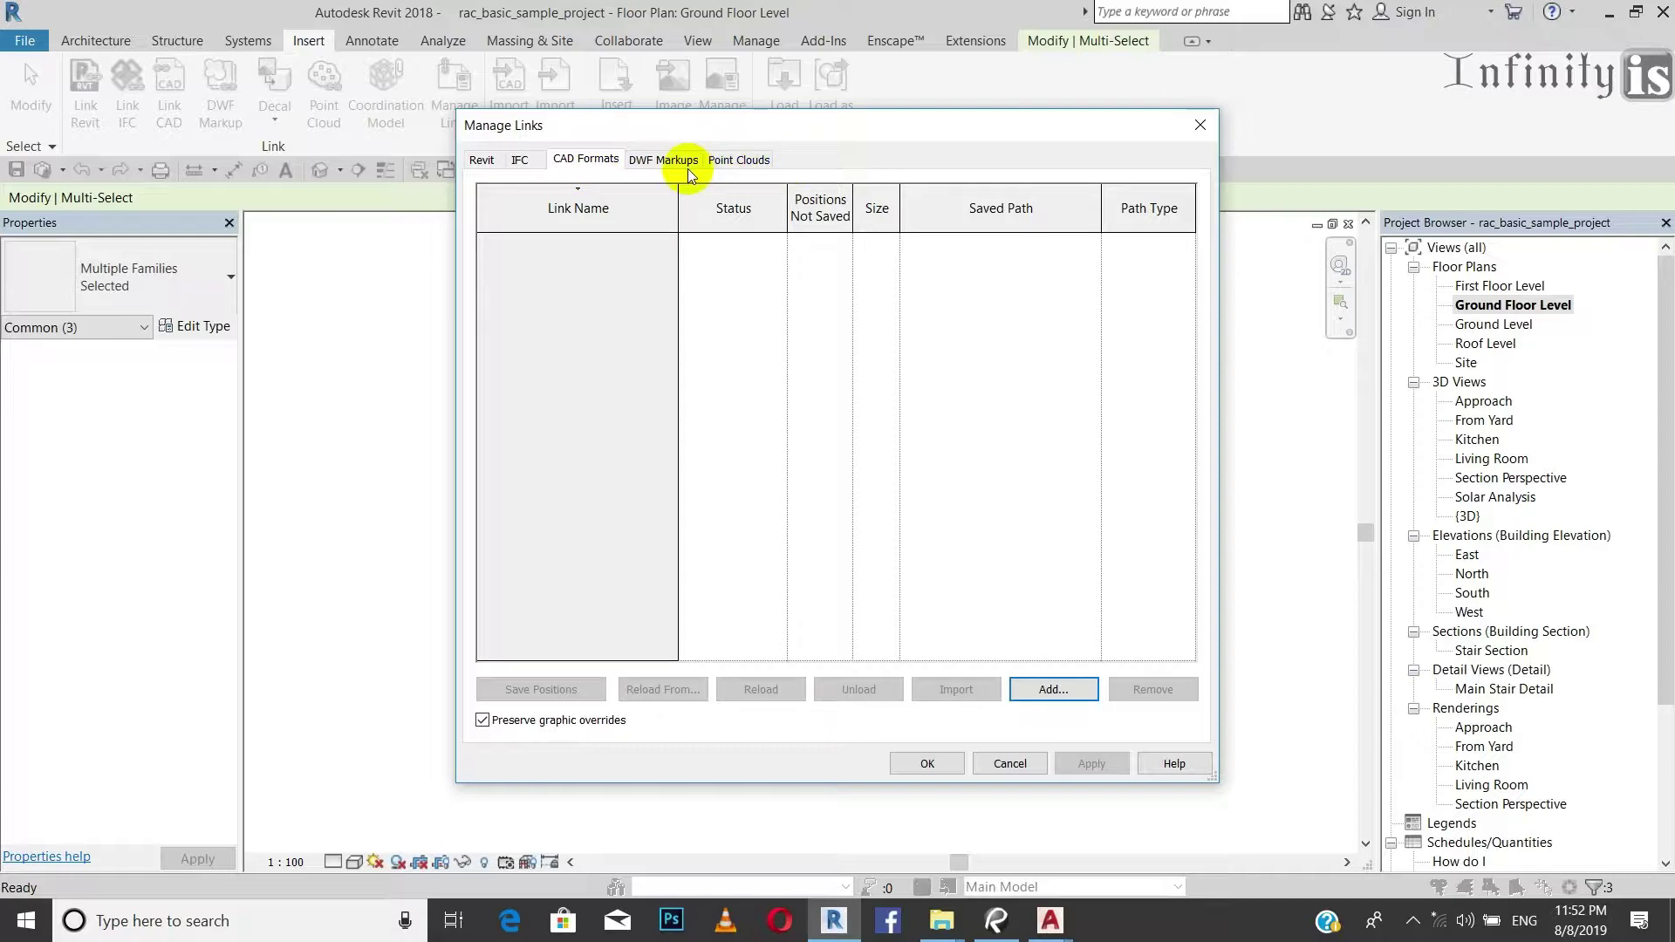
# Link Ground Floor.dwg from the LINK TO REVIT folder into the current view only, with Auto - Center to Center positioning.
pyautogui.click(1040, 682)
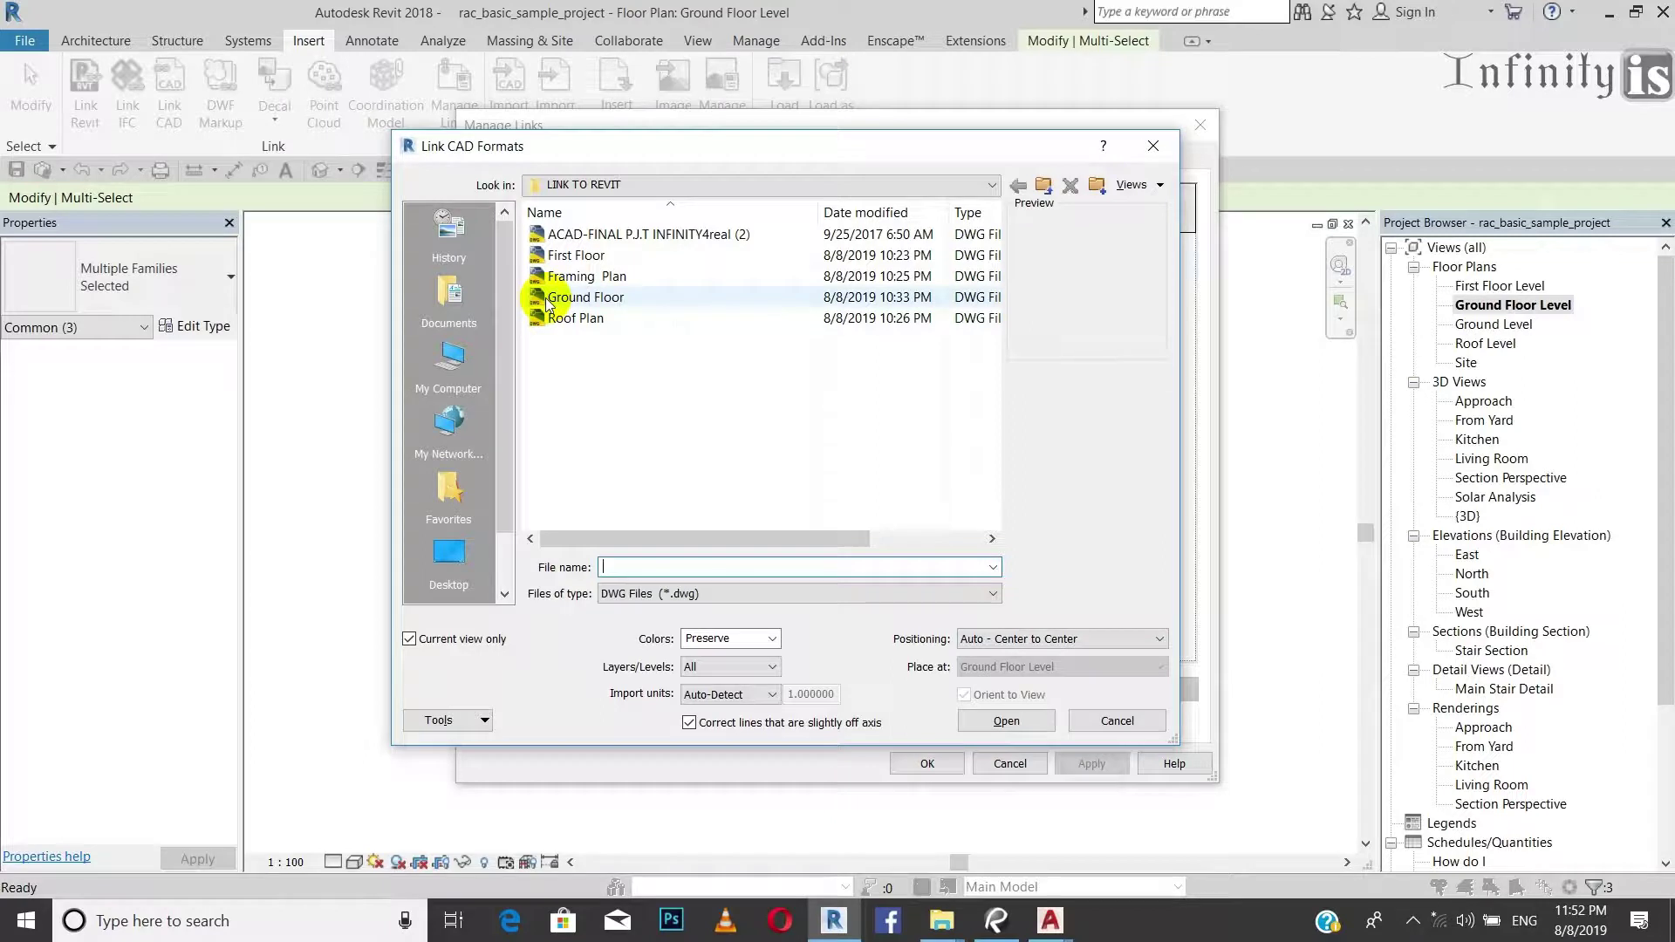
pyautogui.click(547, 299)
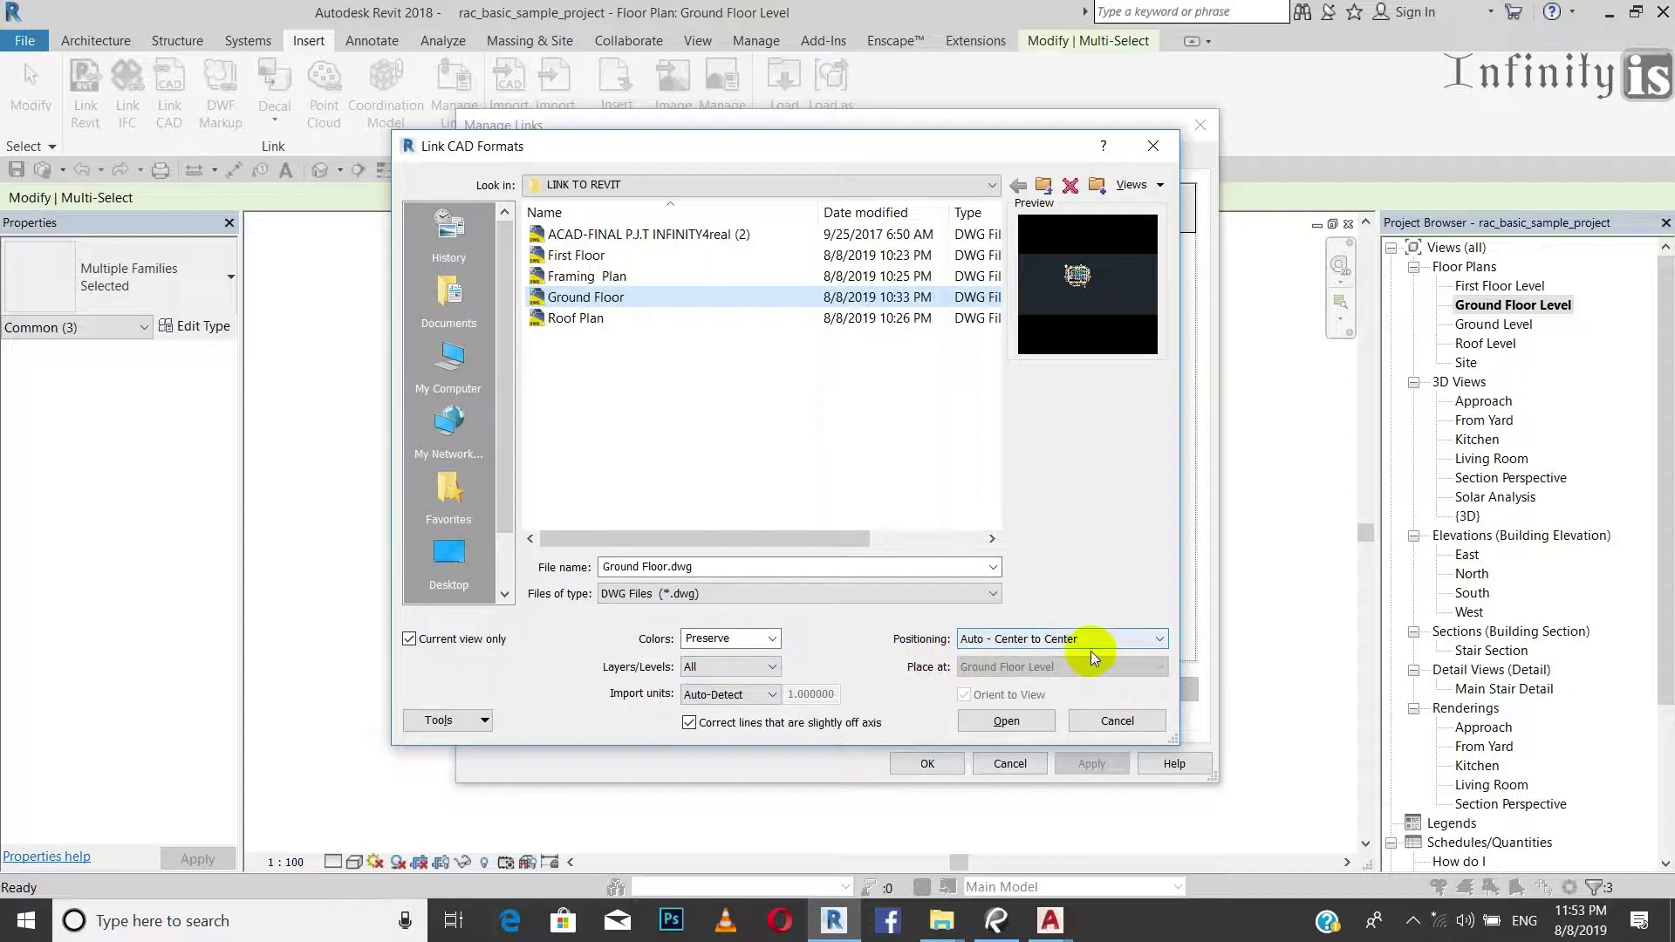
pyautogui.click(989, 725)
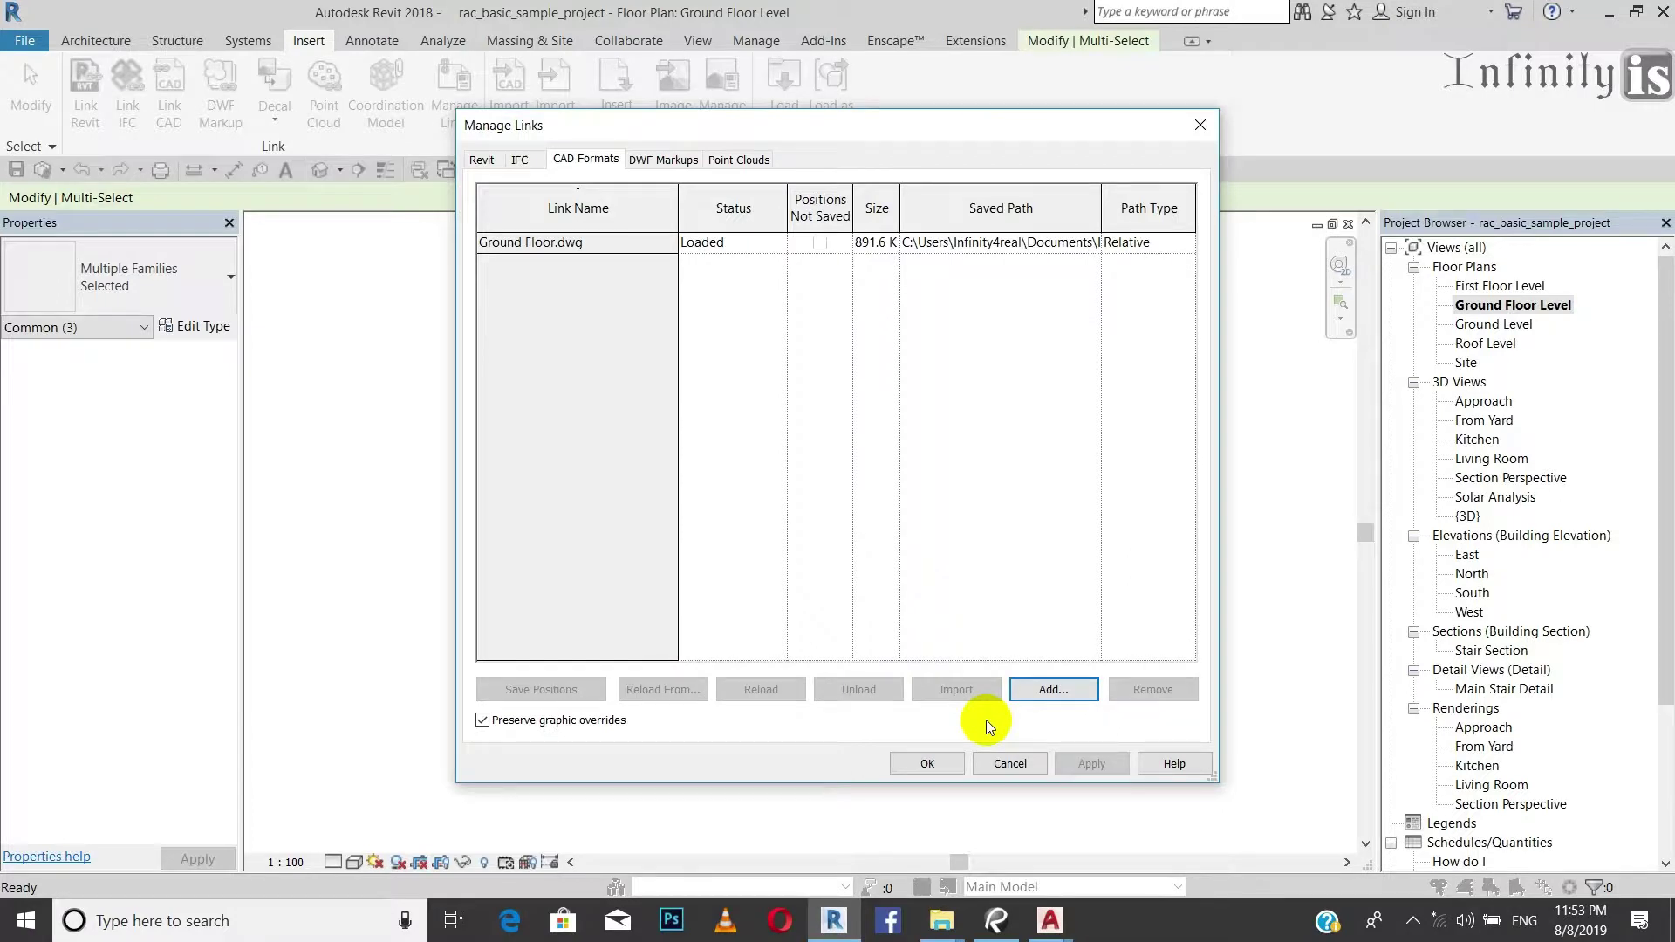
pyautogui.click(602, 244)
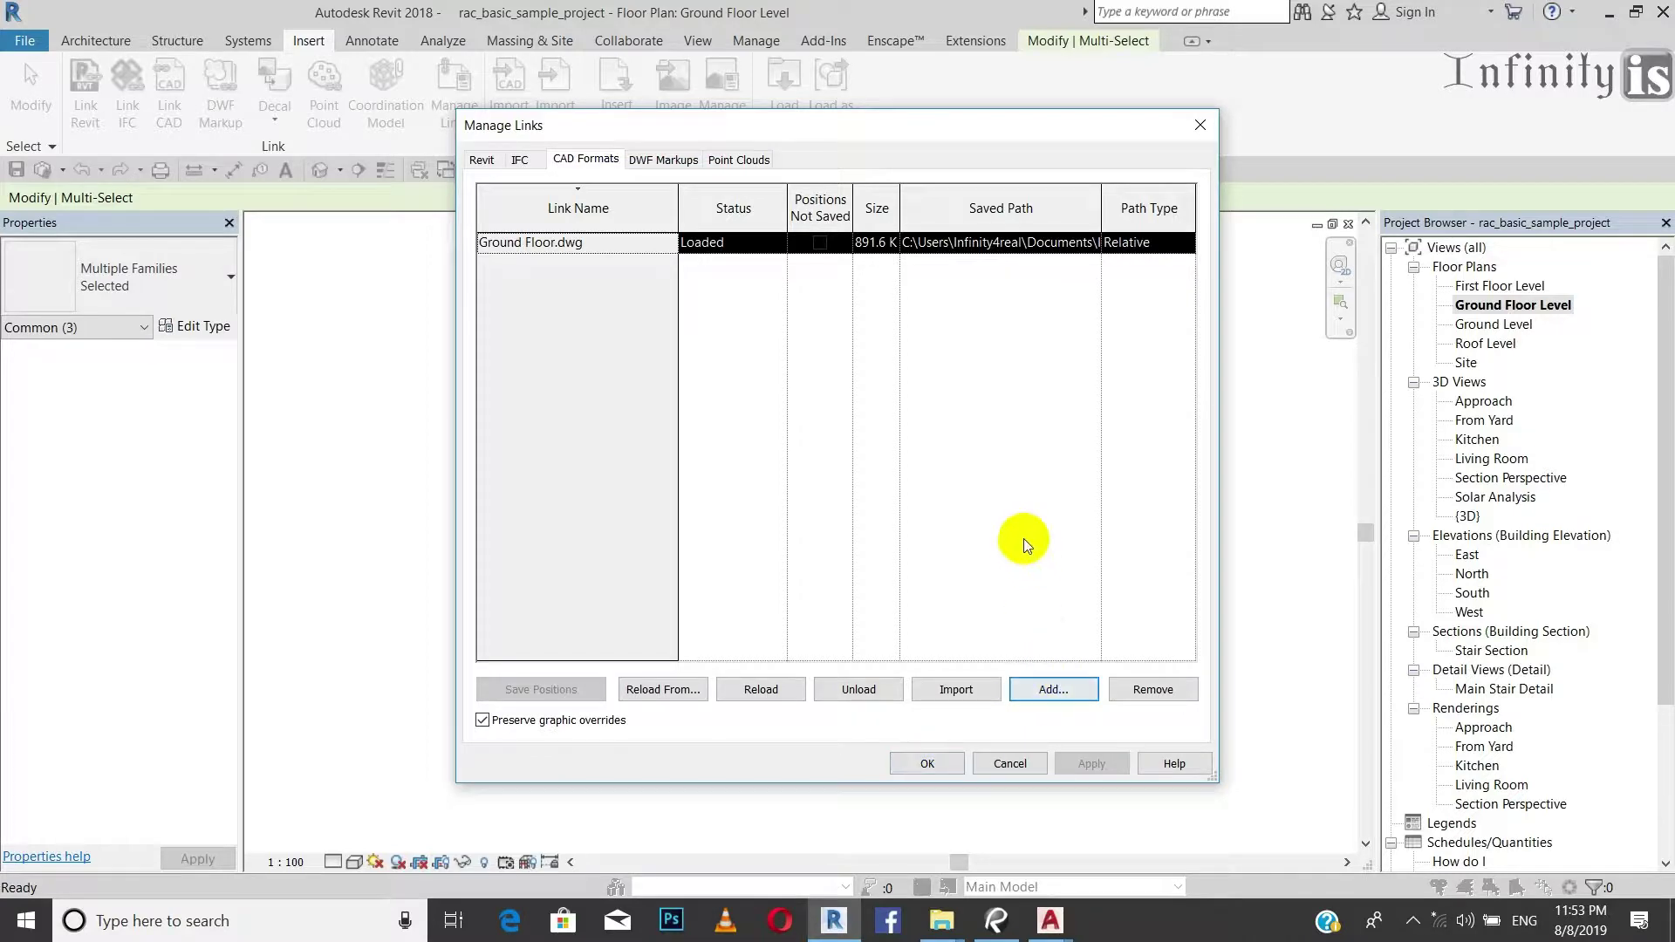
pyautogui.click(927, 763)
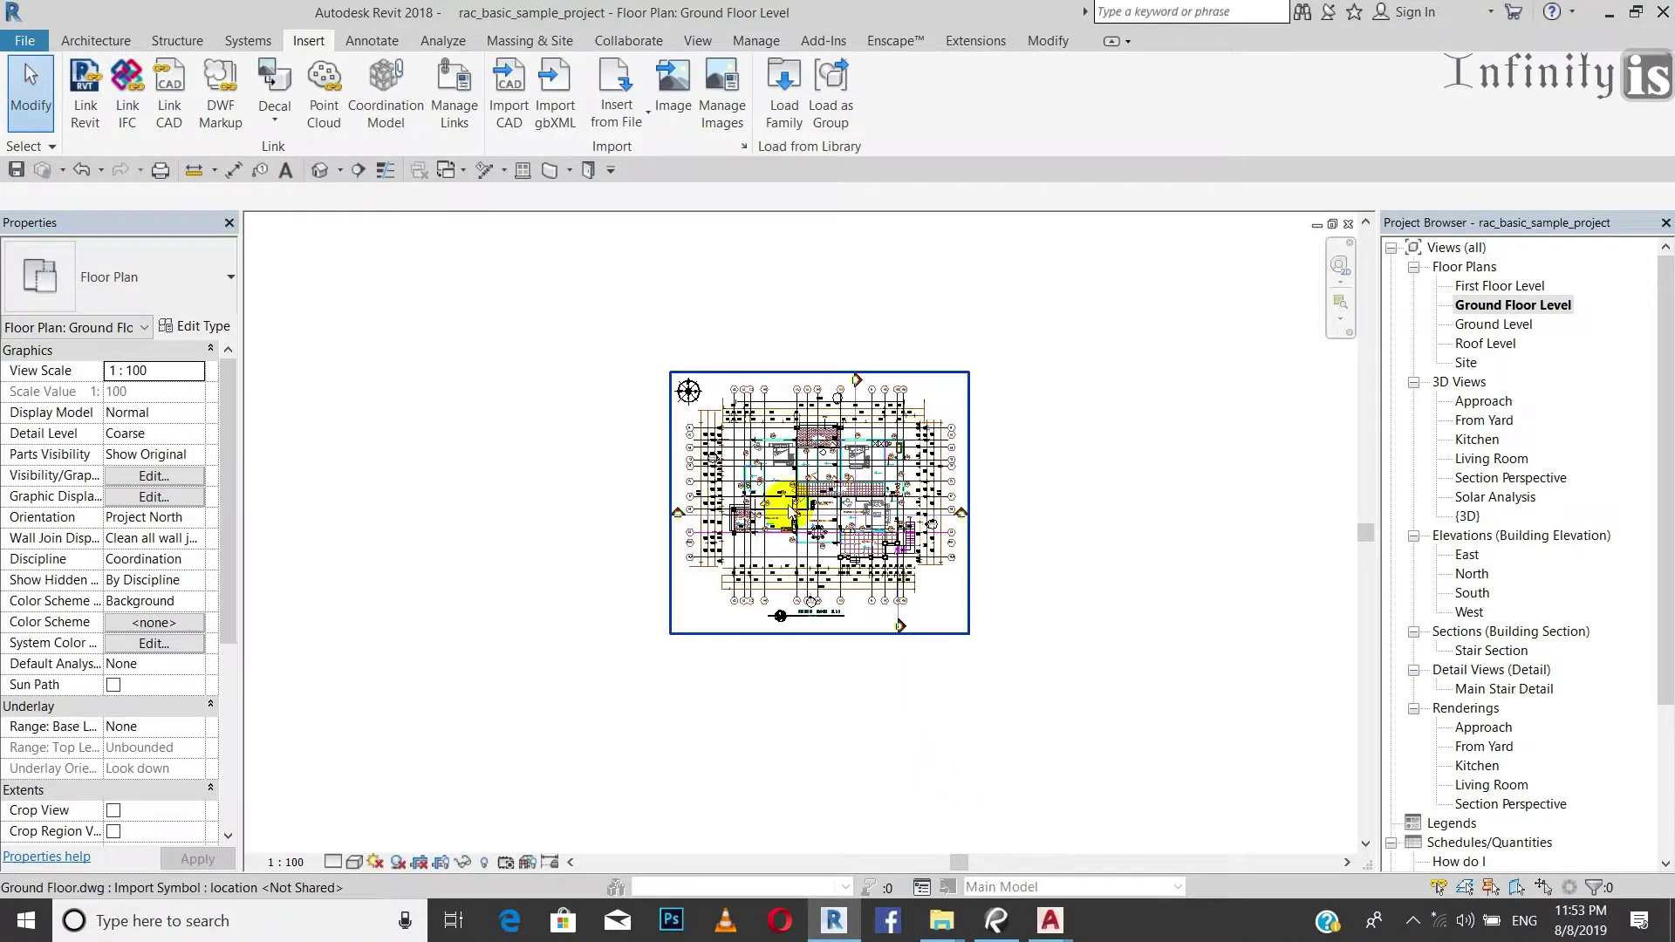
# Inspect the linked Ground Floor drawing up close, checking the walls and dimensions around the master bedroom and the grid bubbles beside the living room.
pyautogui.scroll(3, 785, 504)
pyautogui.scroll(-1, 878, 691)
pyautogui.moveTo(793, 540); pyautogui.dragTo(821, 590, button='middle')
pyautogui.scroll(6, 825, 596)
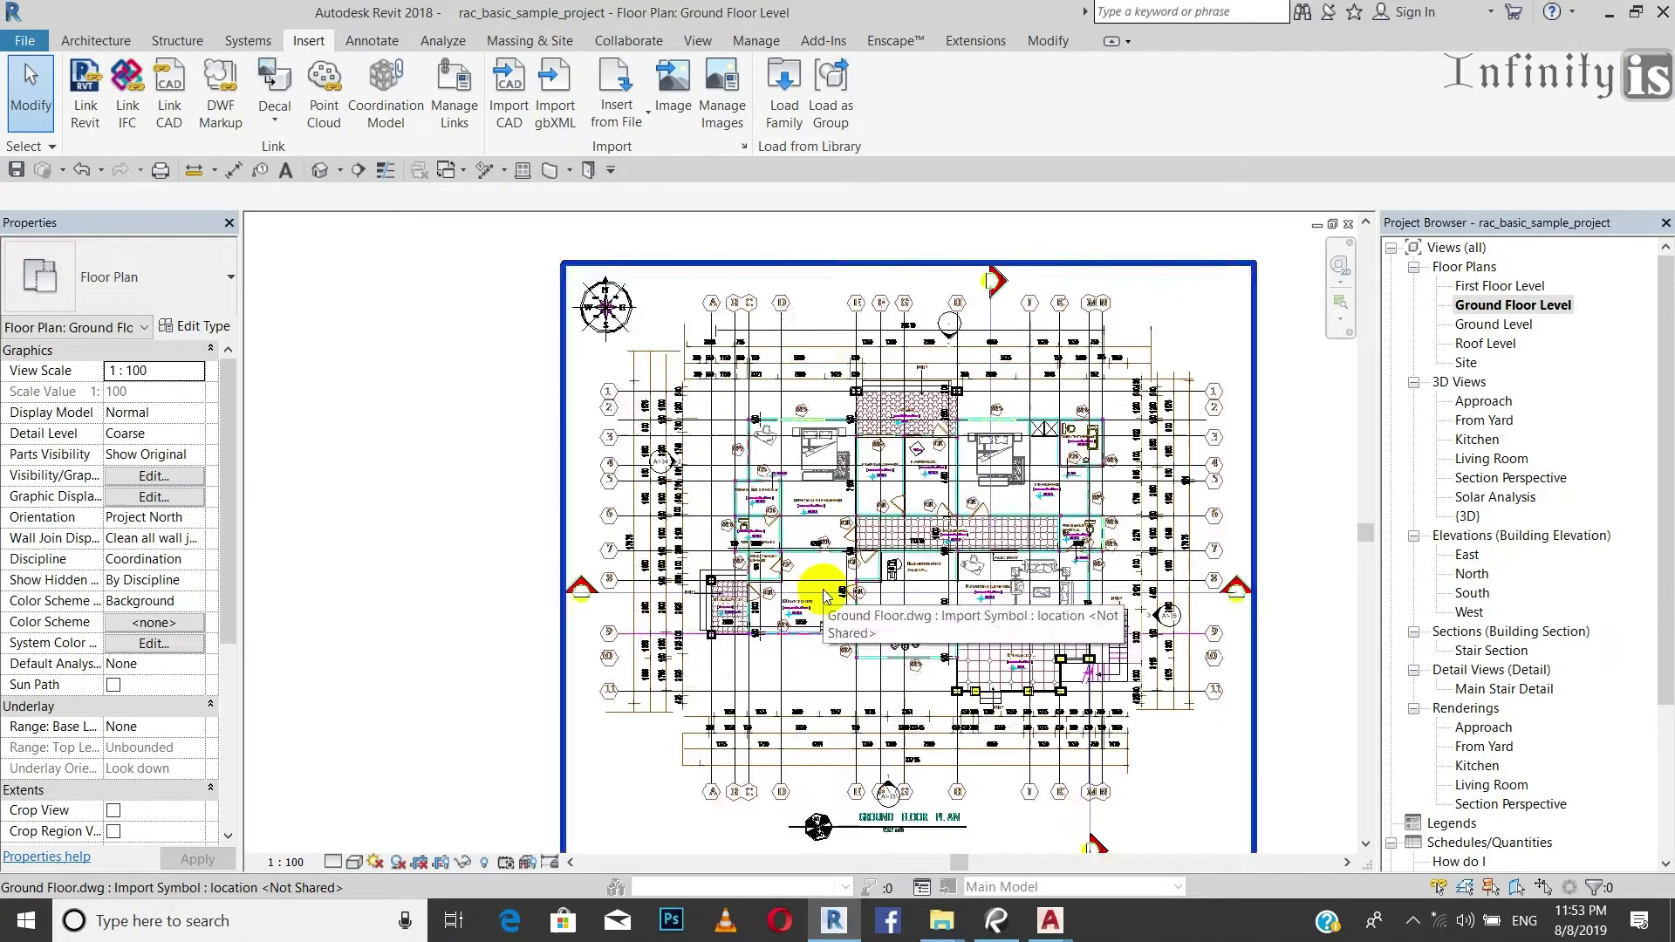
pyautogui.scroll(-6, 777, 646)
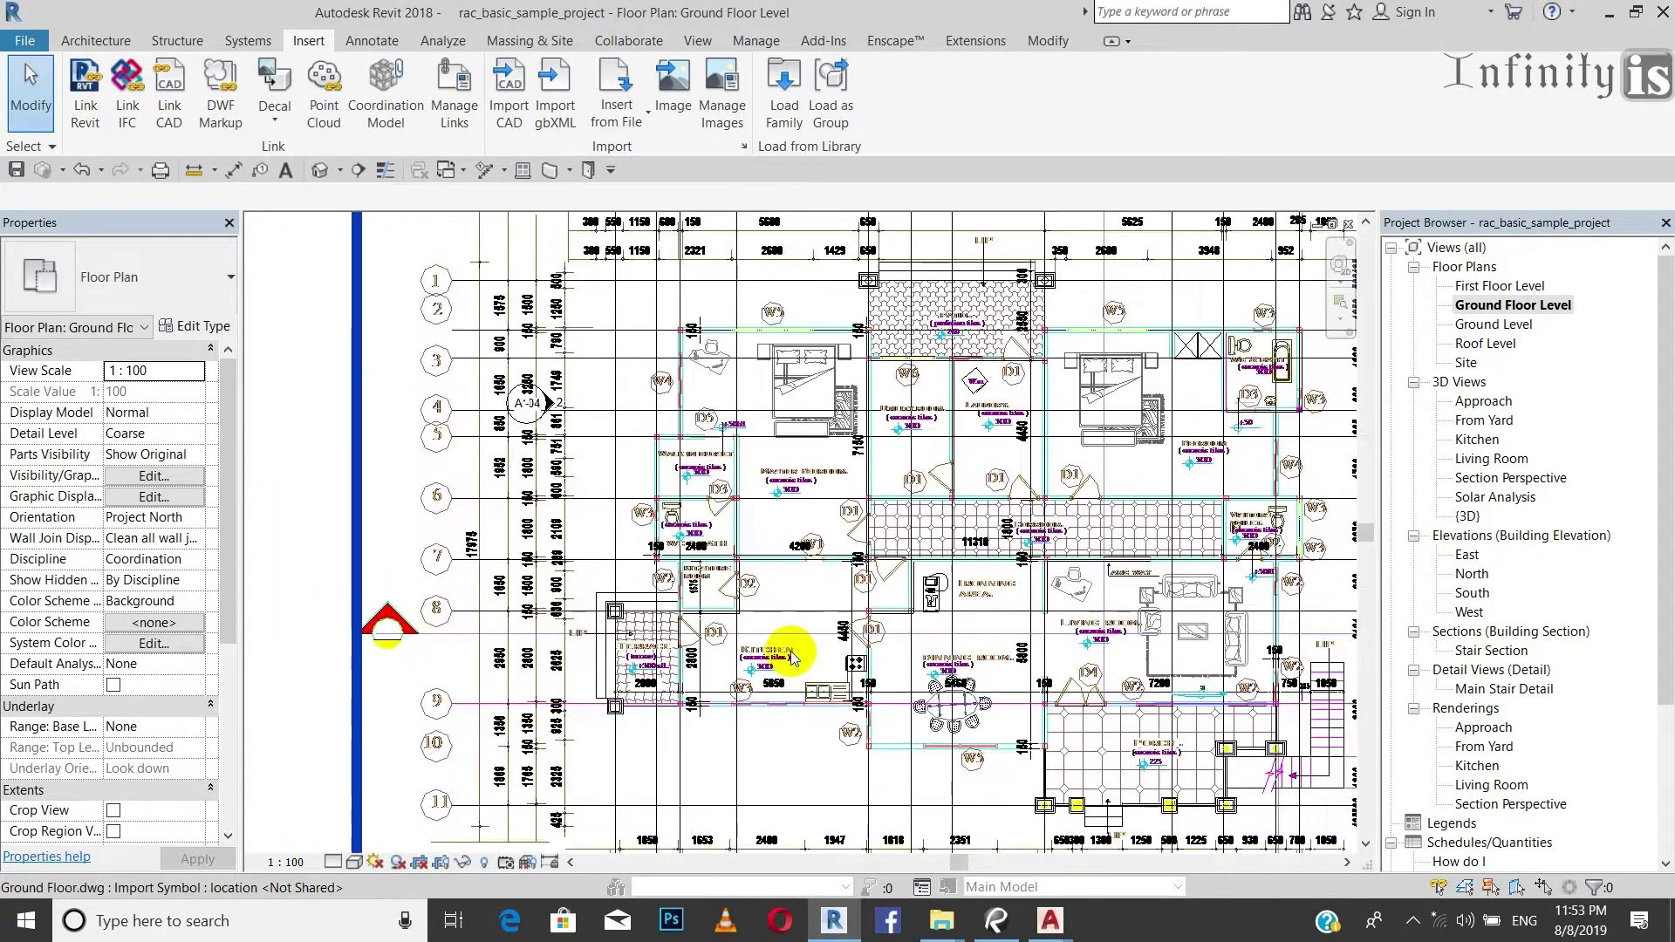
pyautogui.scroll(8, 722, 463)
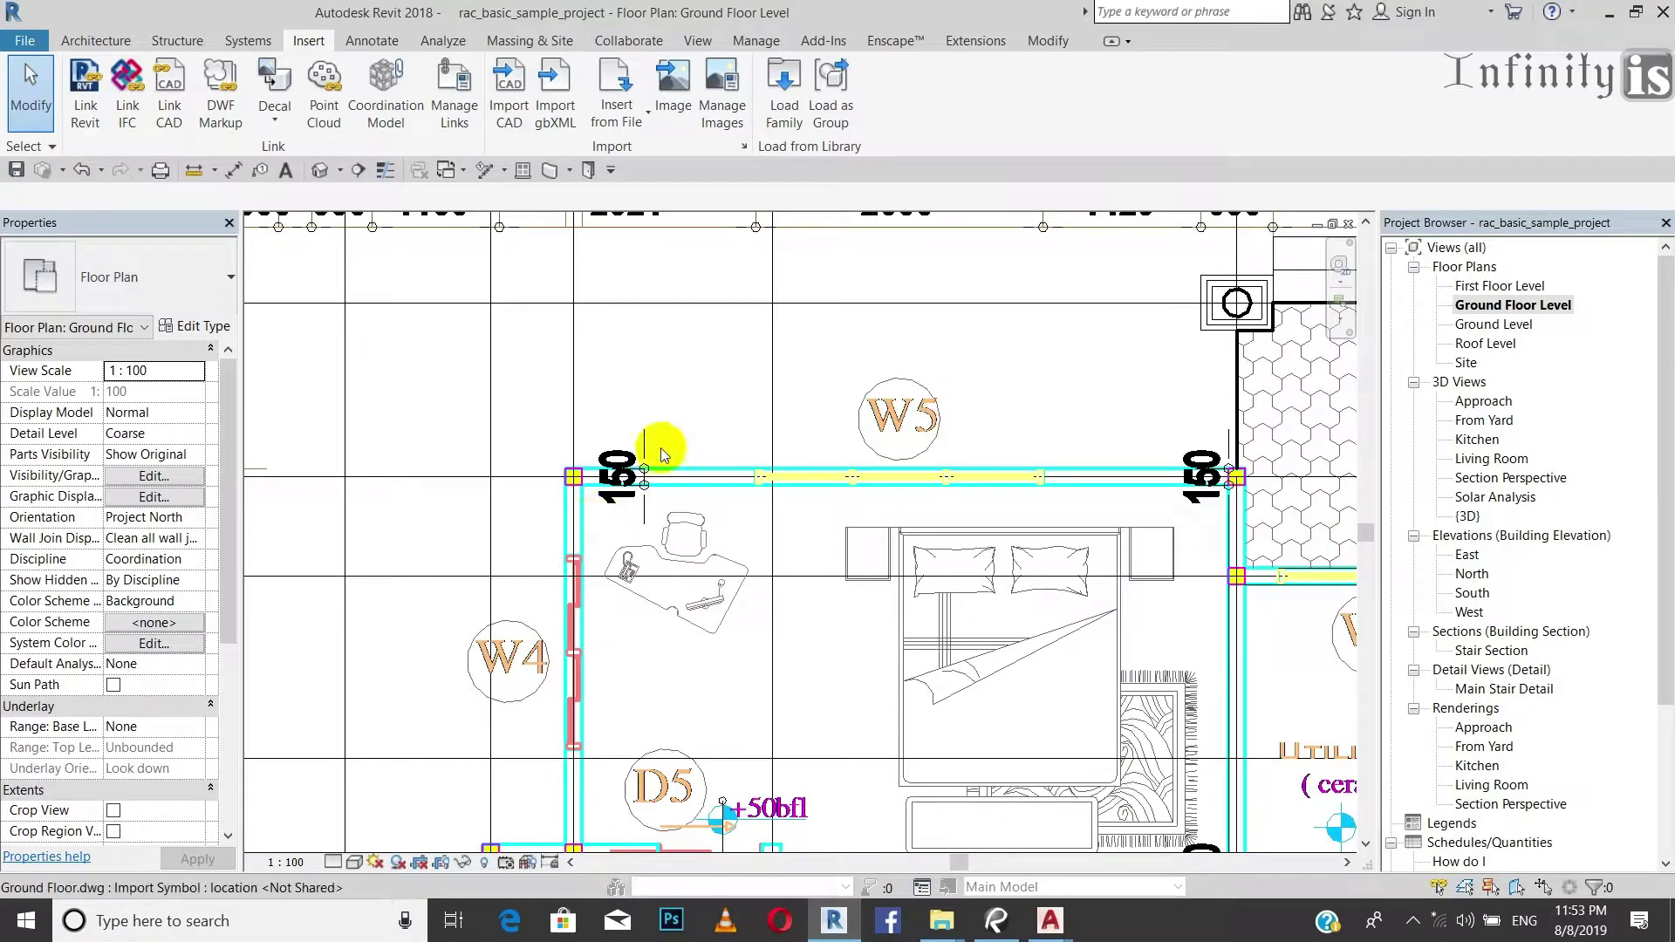
pyautogui.scroll(2, 590, 479)
pyautogui.scroll(-3, 590, 479)
pyautogui.scroll(-6, 590, 479)
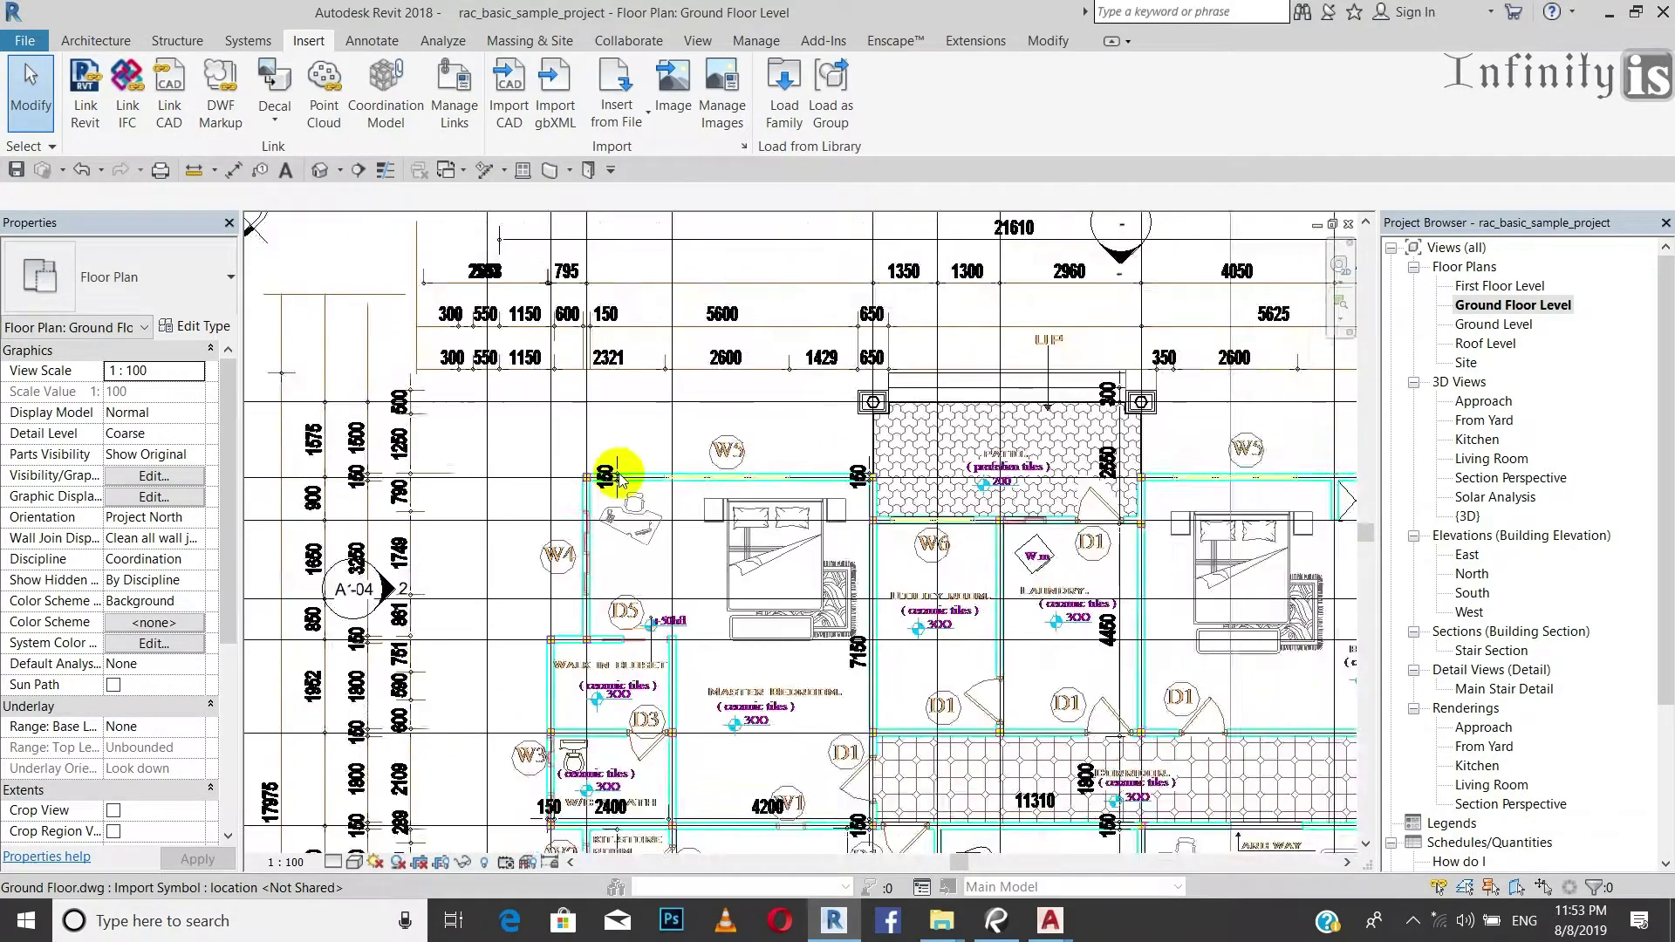
pyautogui.scroll(5, 1126, 599)
pyautogui.scroll(-3, 1152, 571)
pyautogui.scroll(-2, 1143, 577)
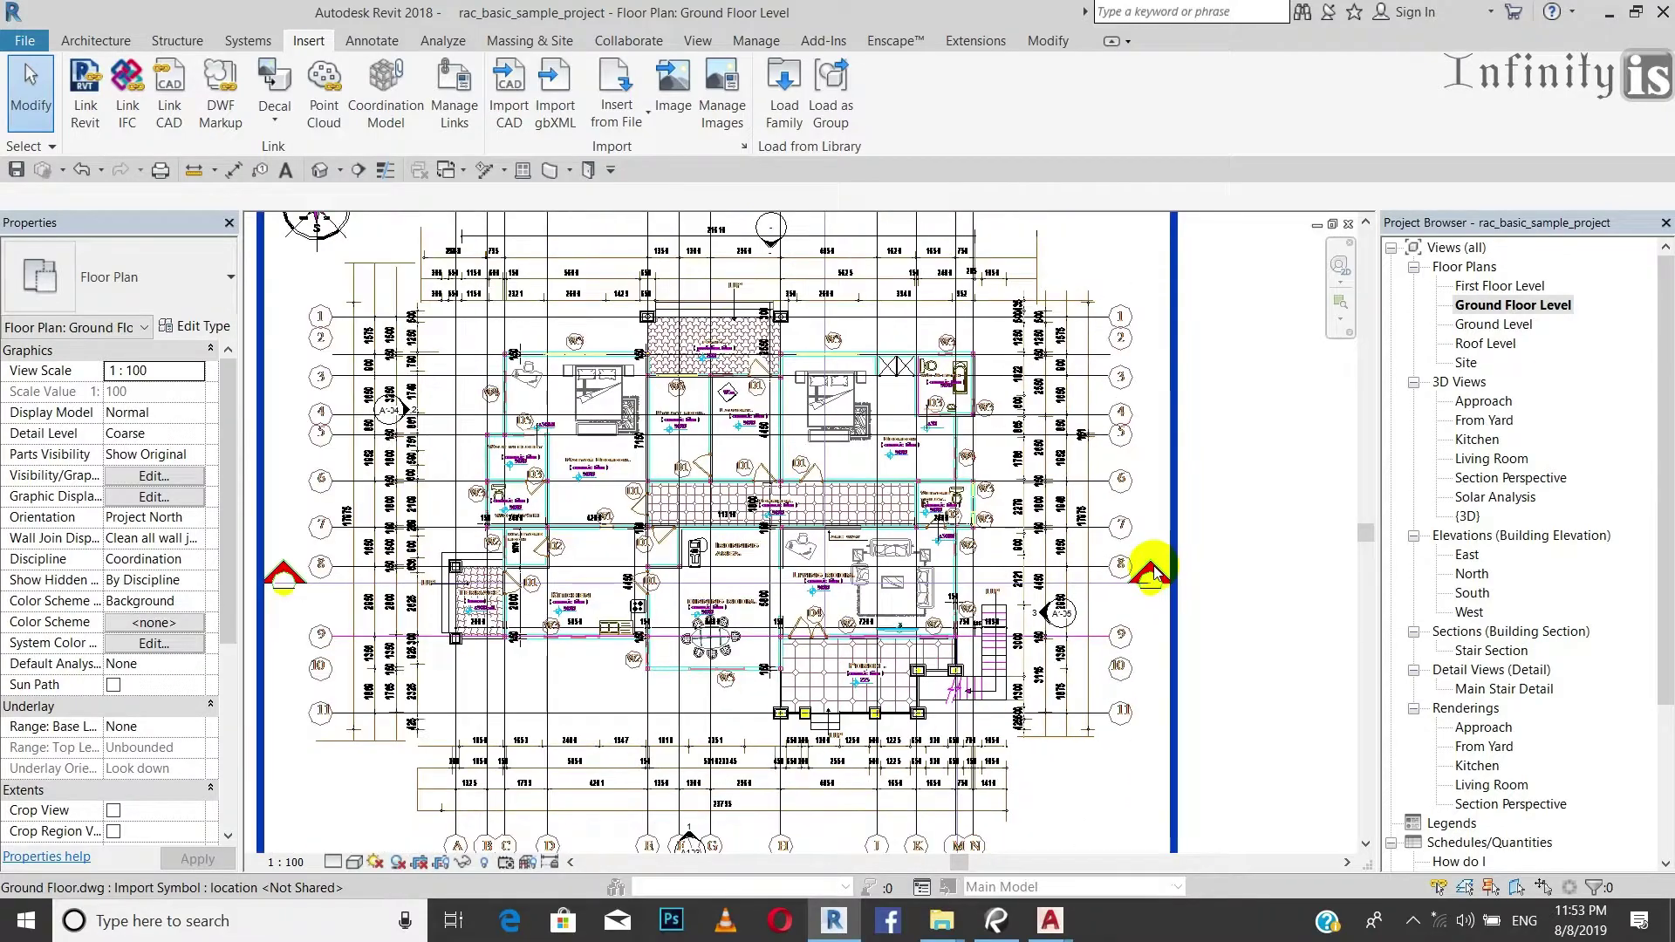
pyautogui.scroll(4, 1145, 584)
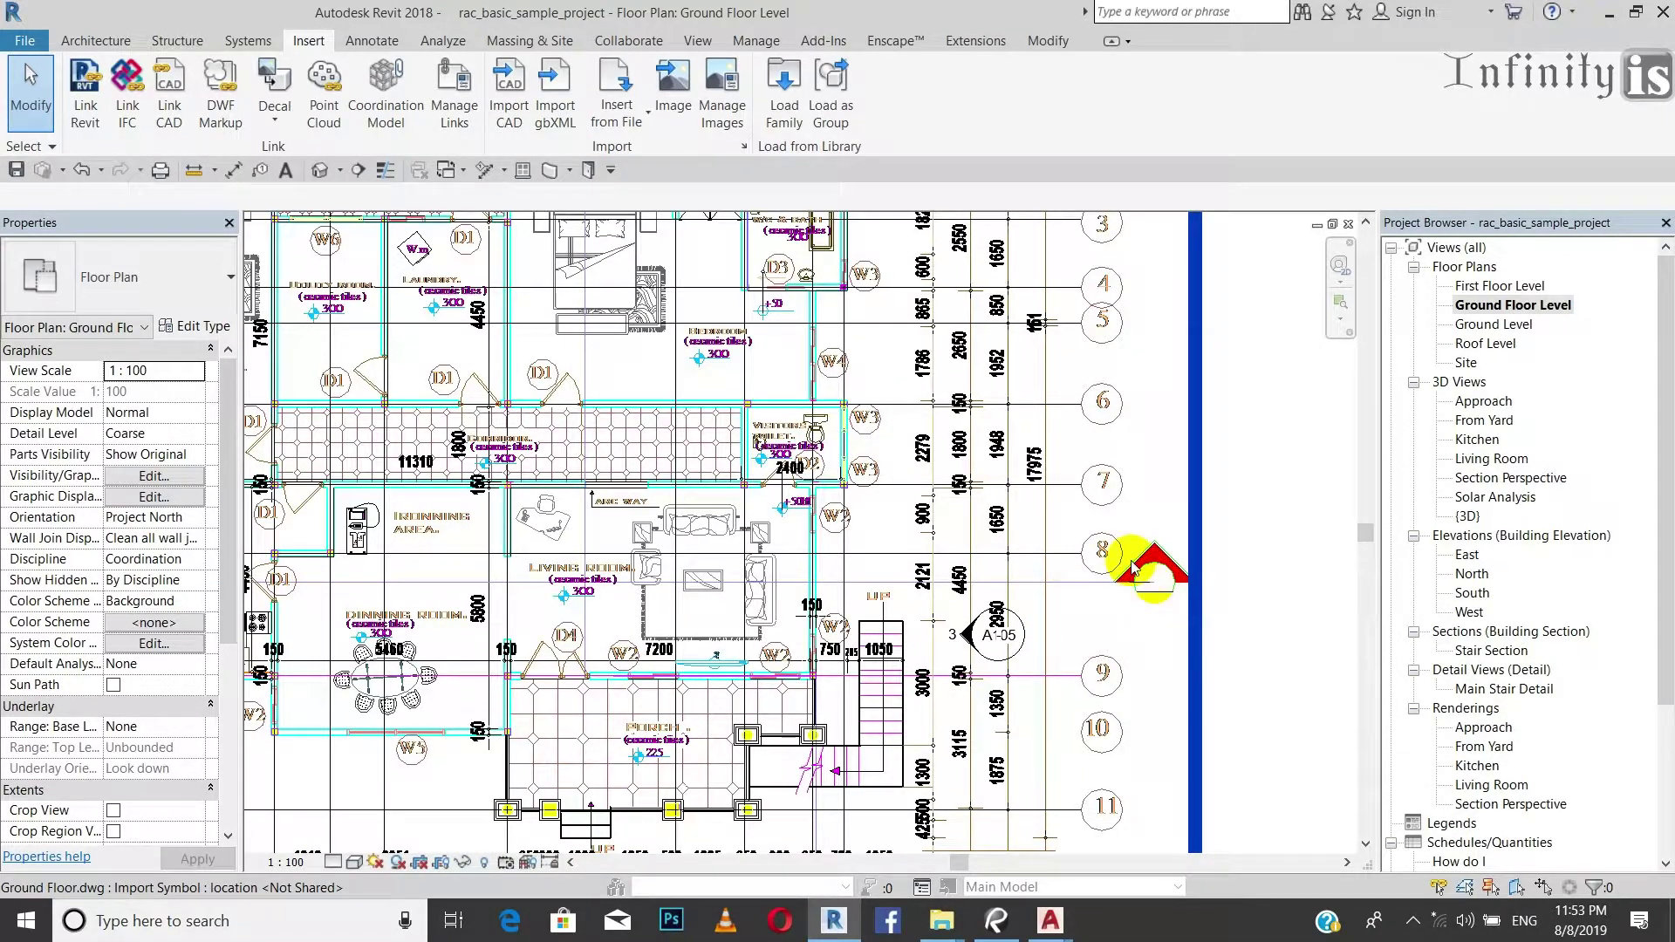
pyautogui.scroll(-6, 1145, 583)
pyautogui.scroll(3, 1134, 565)
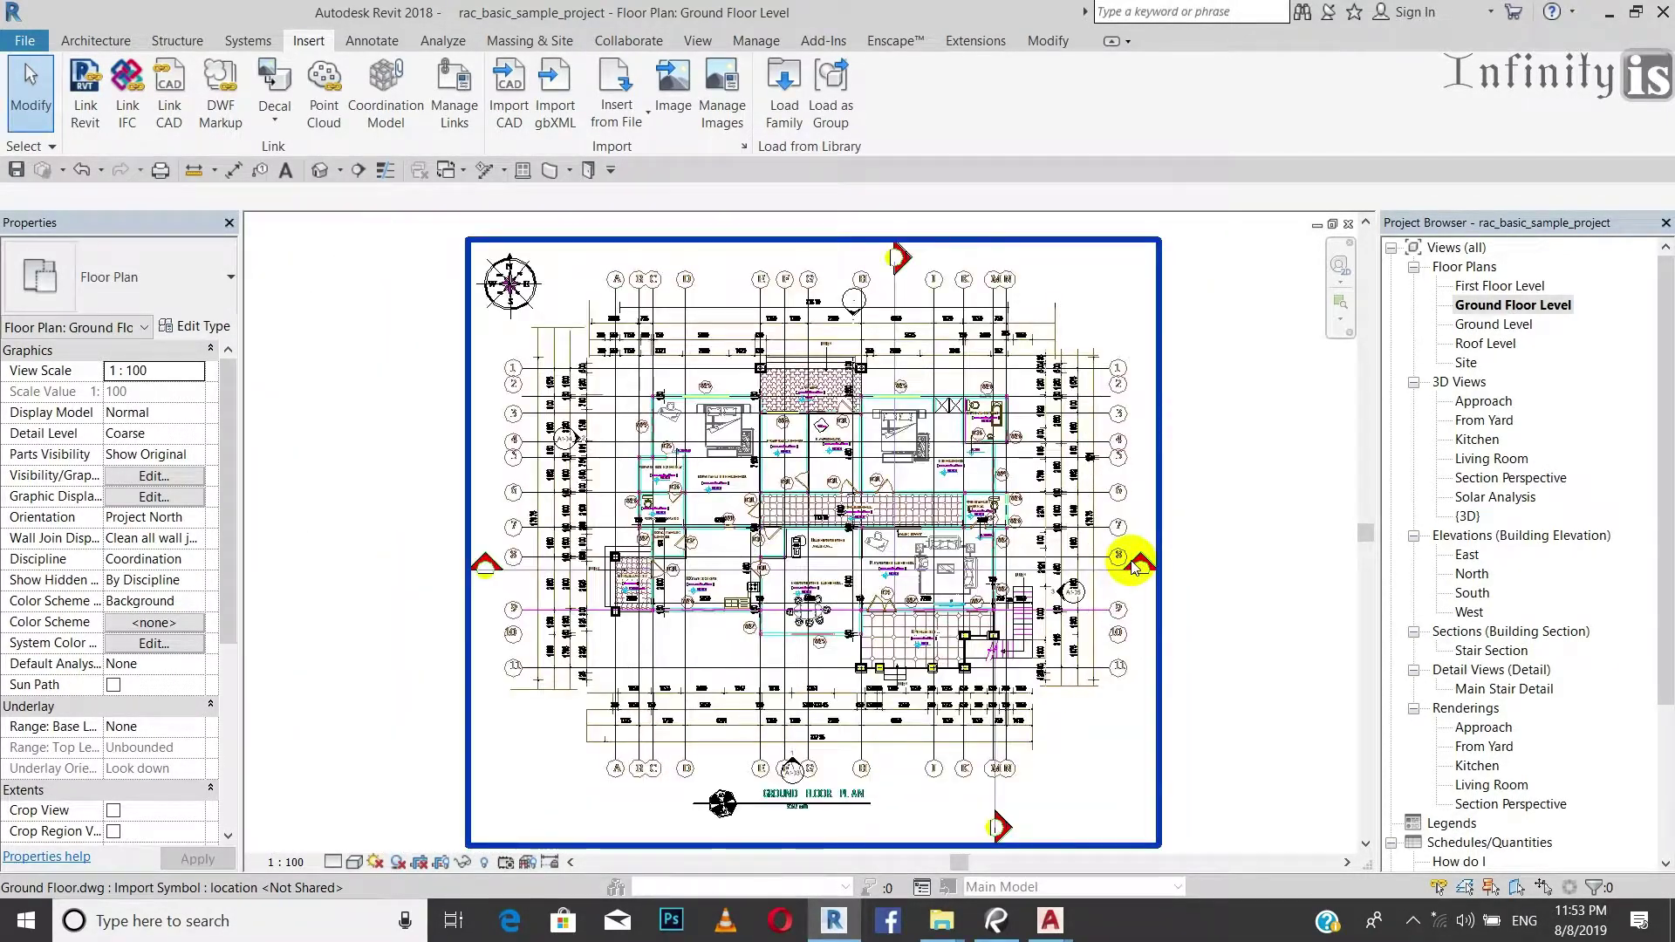
pyautogui.scroll(-2, 1135, 566)
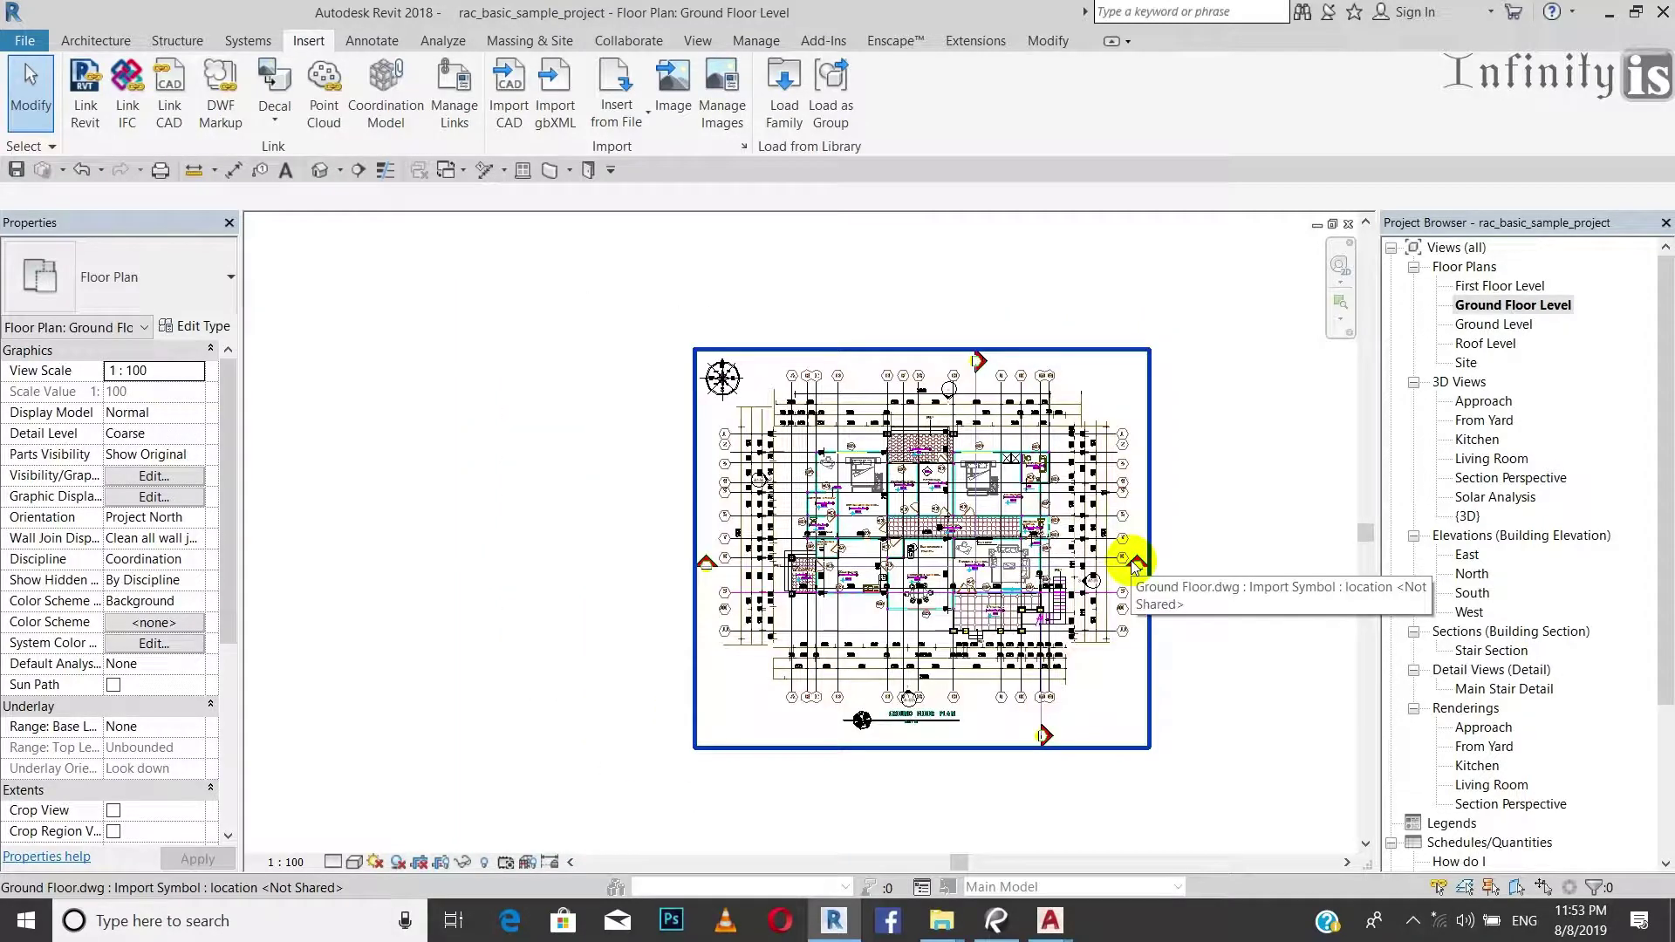
pyautogui.scroll(3, 1135, 565)
pyautogui.scroll(-3, 1134, 566)
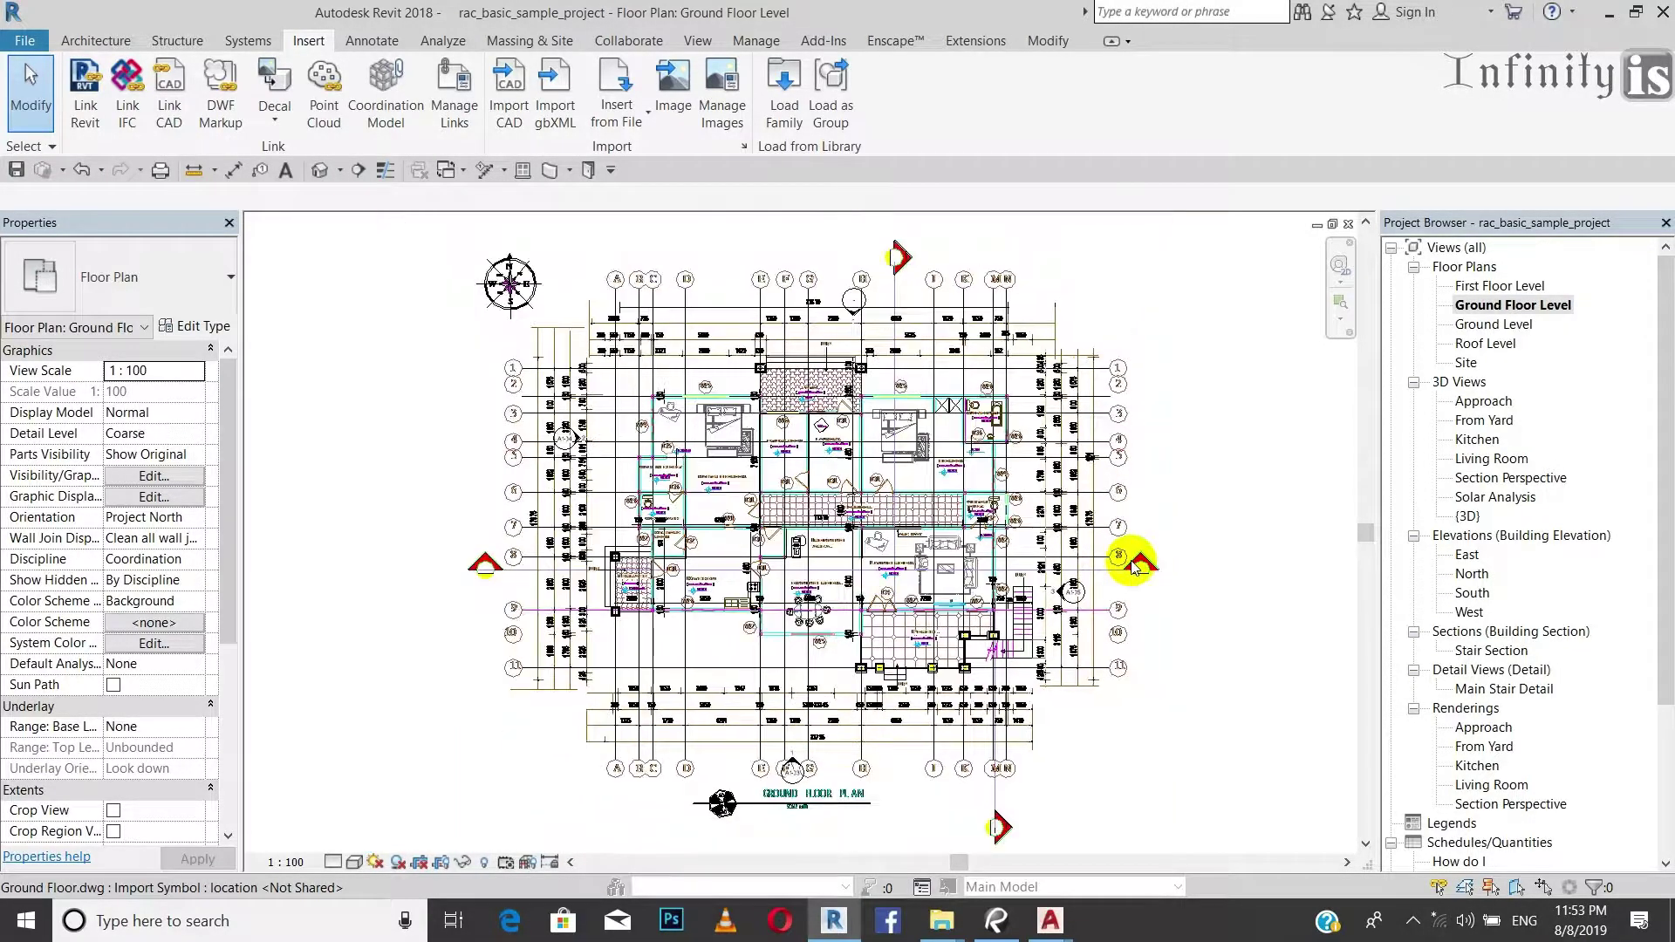
pyautogui.scroll(3, 1134, 566)
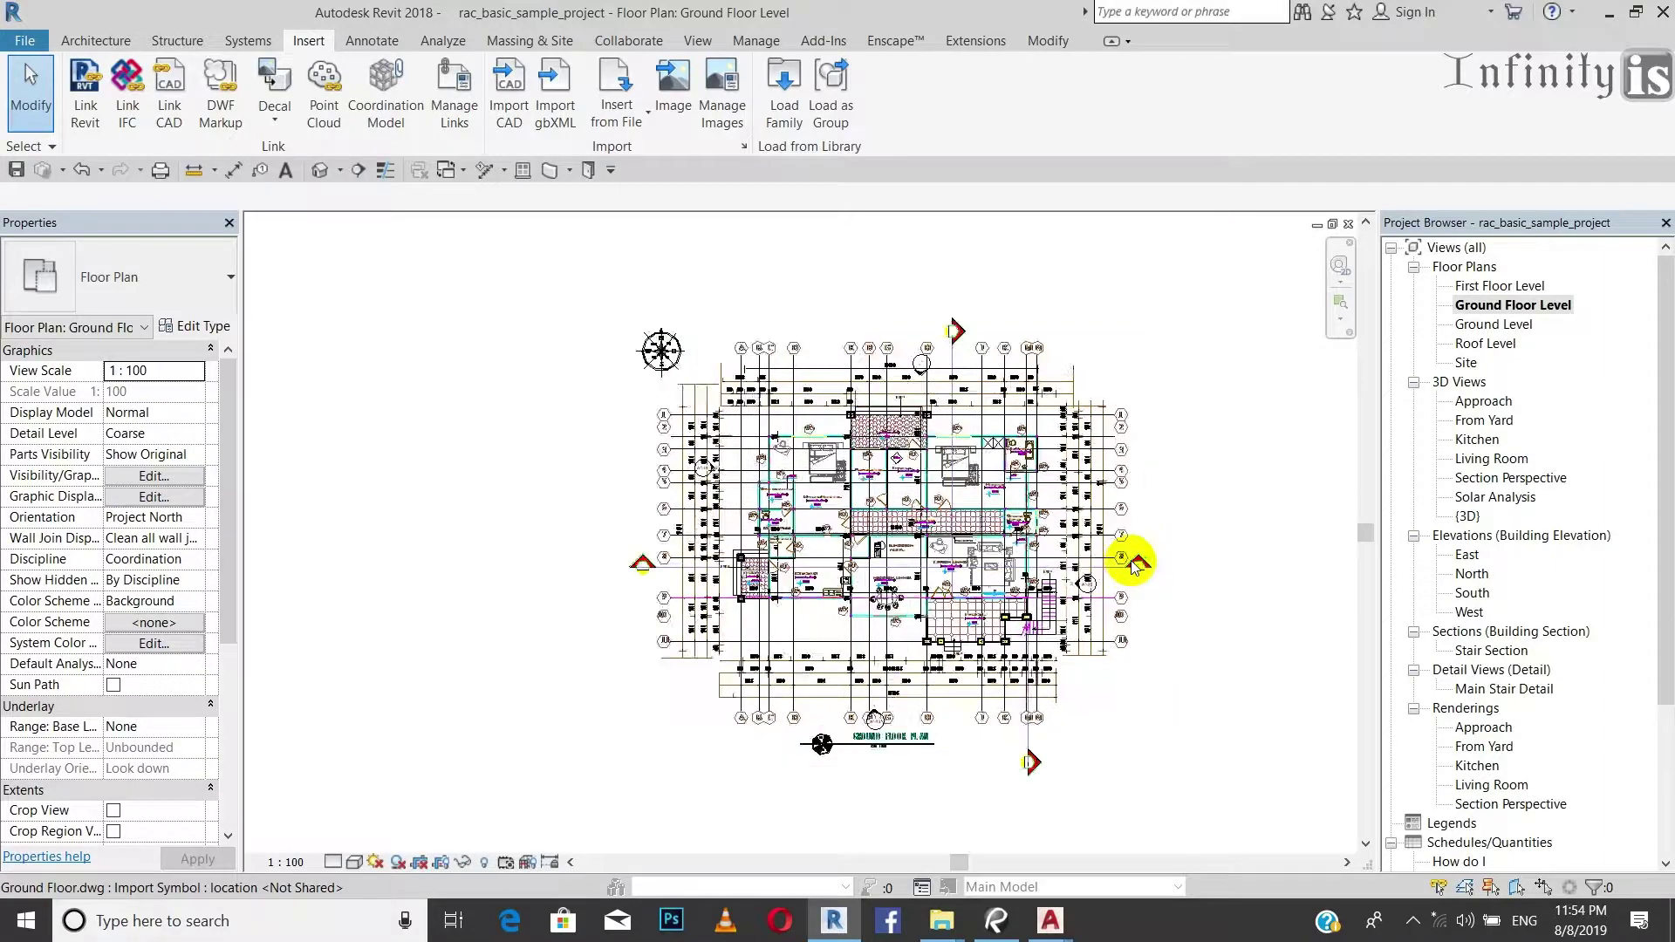
pyautogui.scroll(-3, 1134, 565)
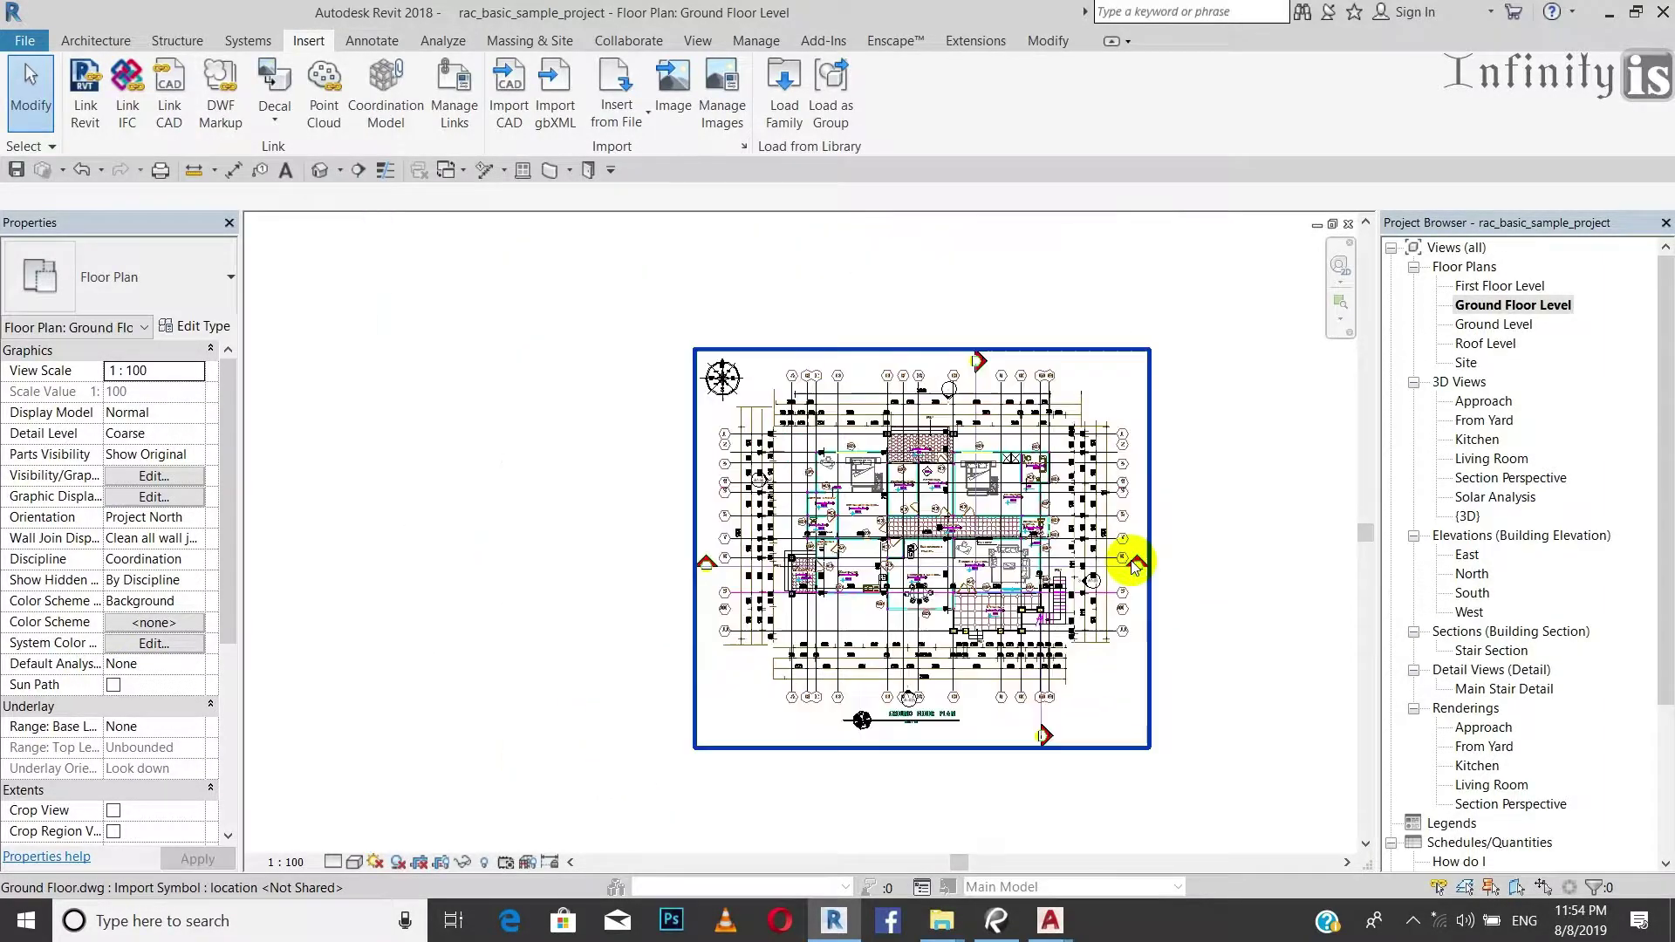
pyautogui.scroll(3, 1134, 565)
pyautogui.scroll(-3, 1134, 565)
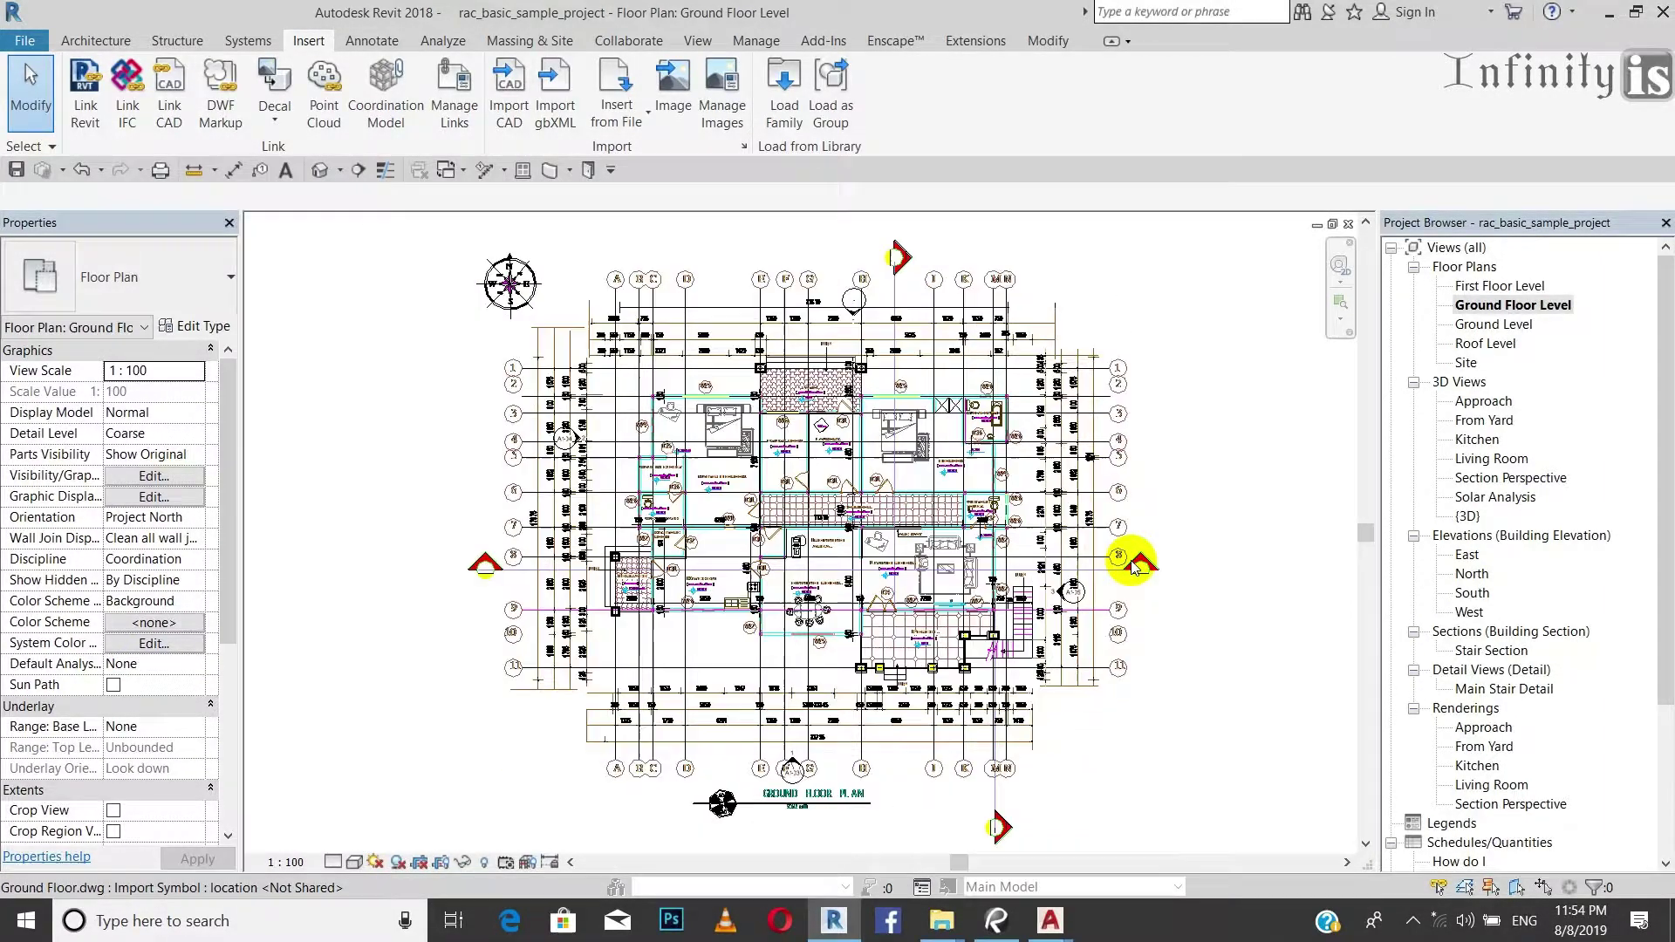
pyautogui.scroll(3, 1134, 566)
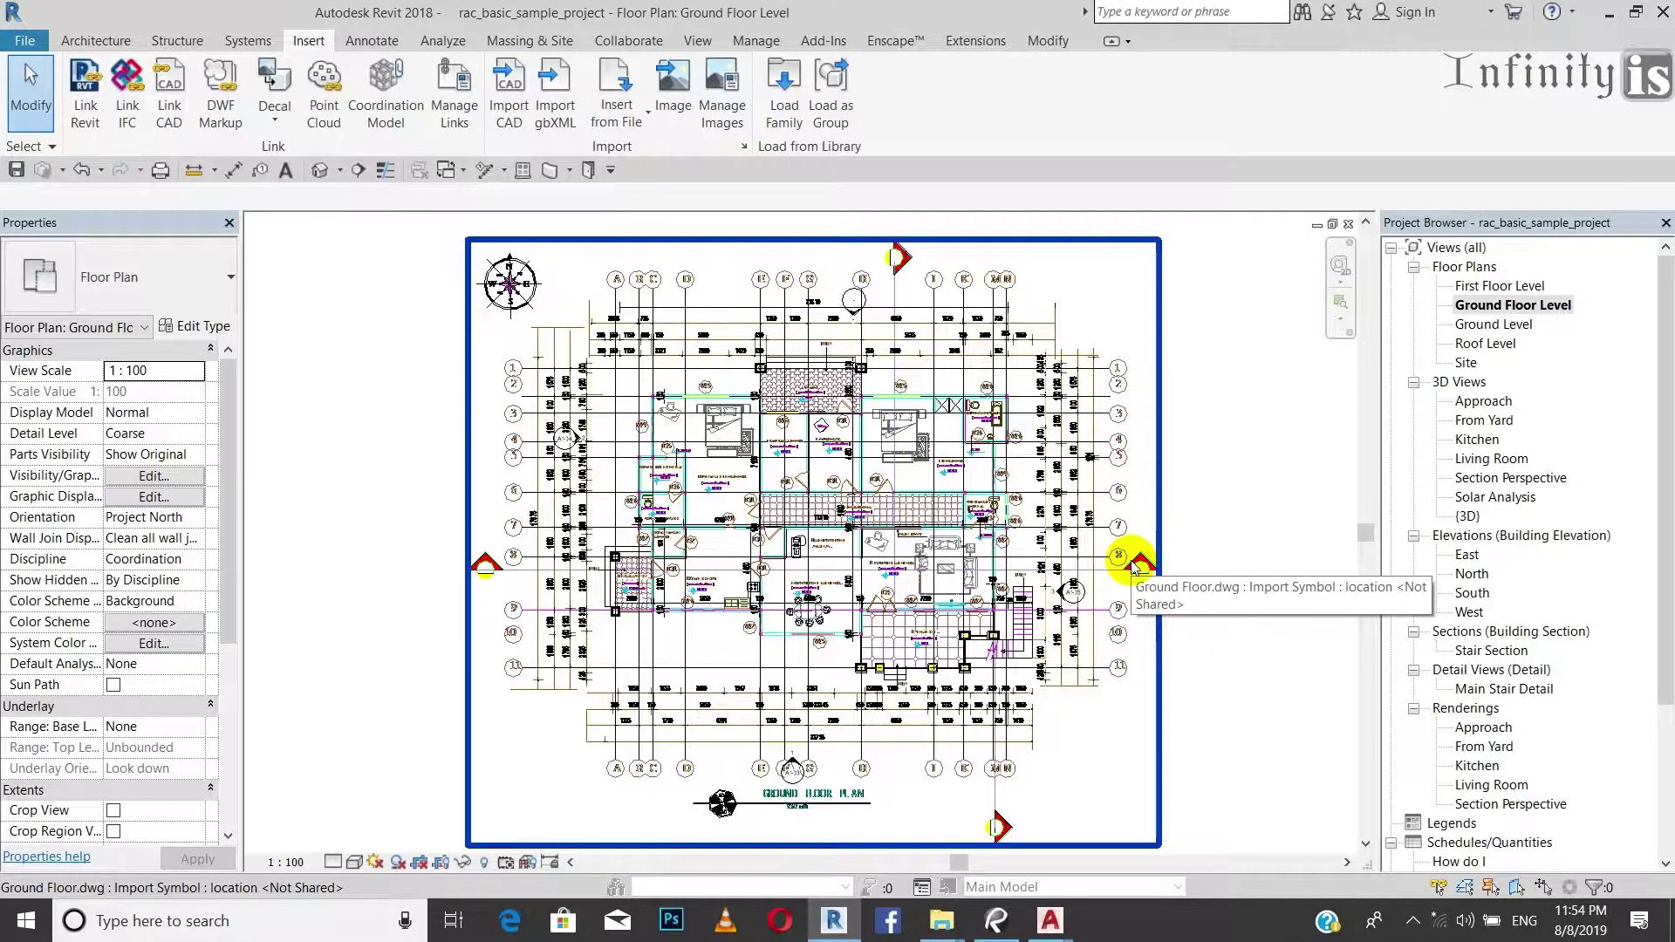
pyautogui.scroll(-2, 1134, 565)
pyautogui.scroll(3, 1134, 565)
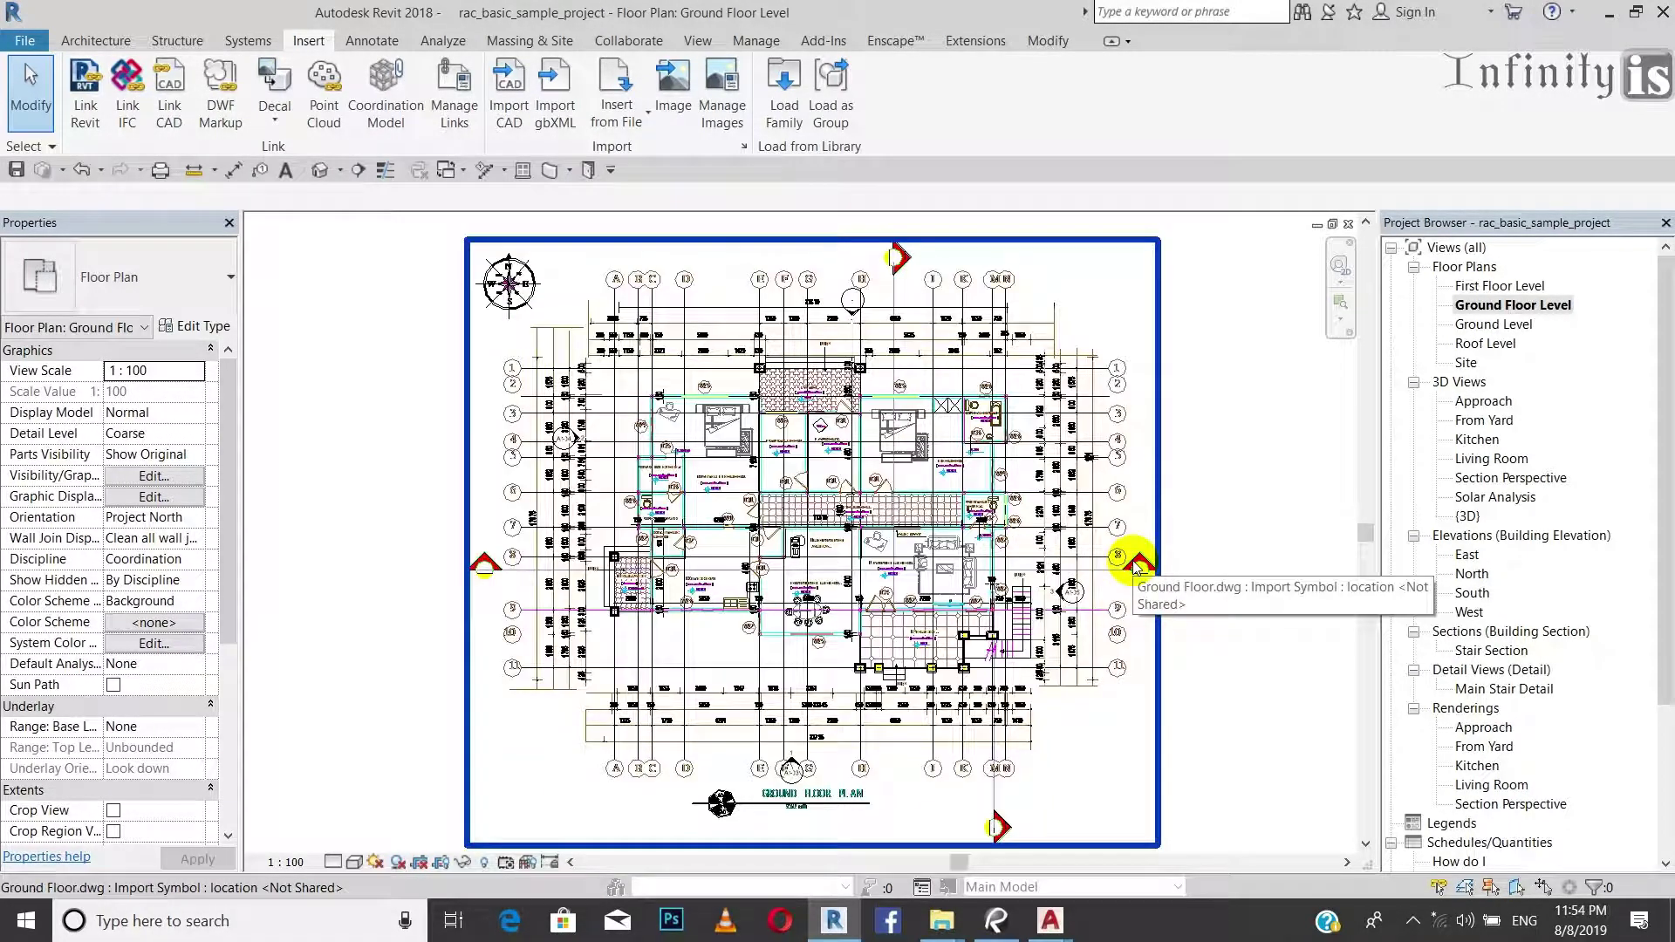
pyautogui.scroll(-2, 1135, 565)
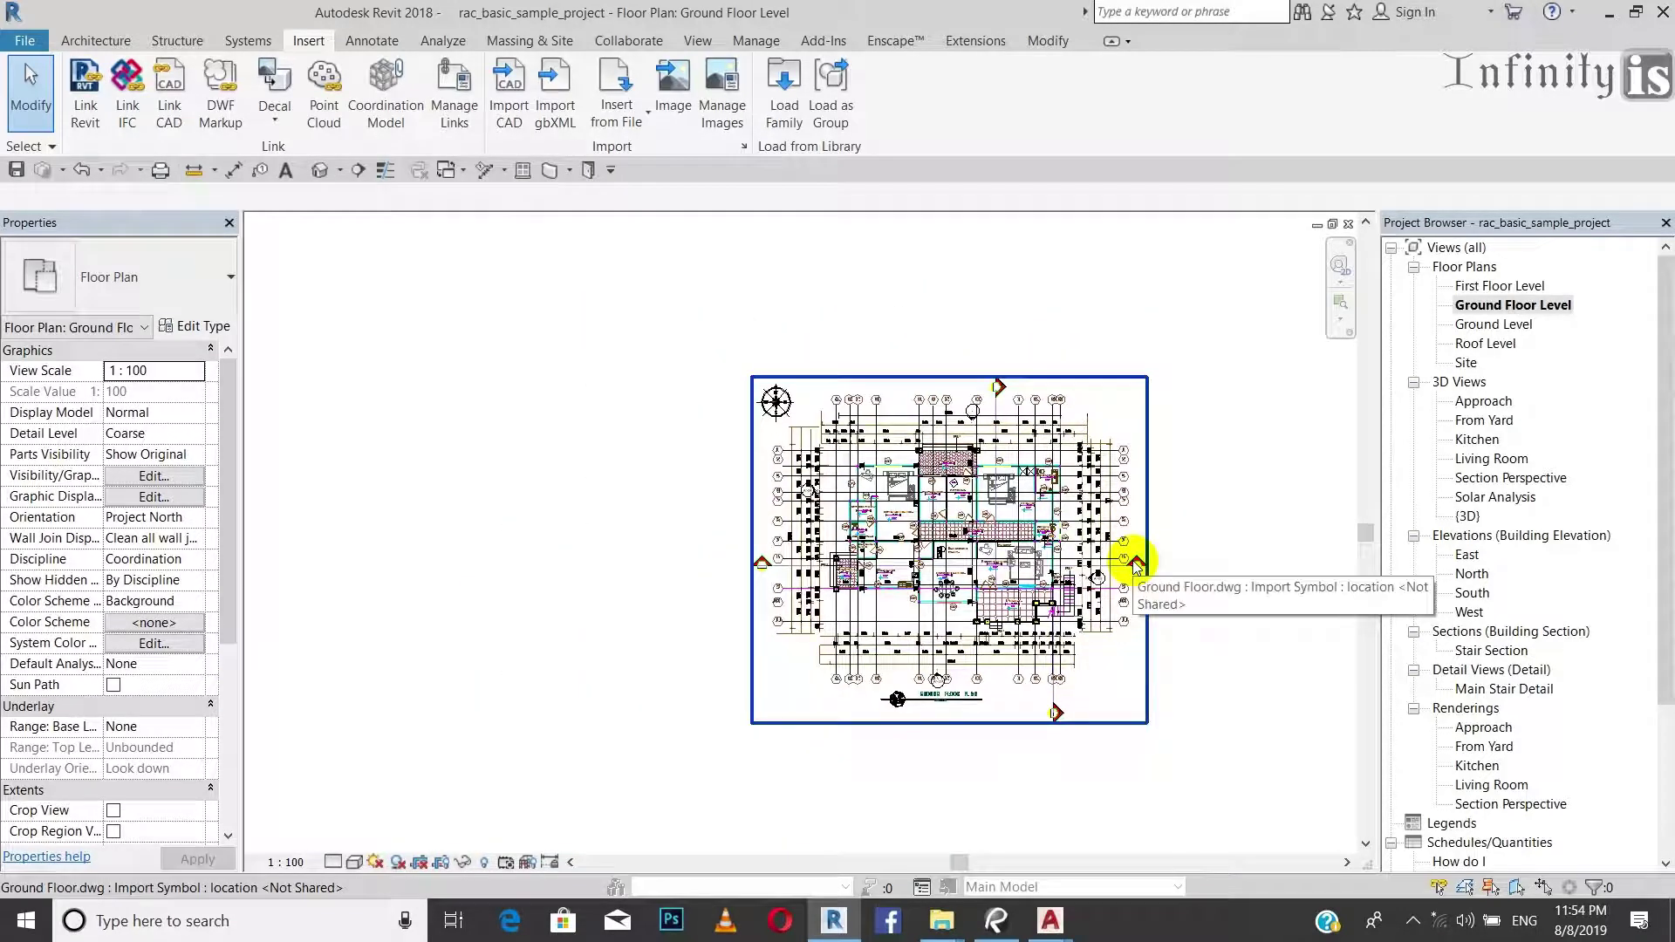
pyautogui.scroll(2, 1134, 565)
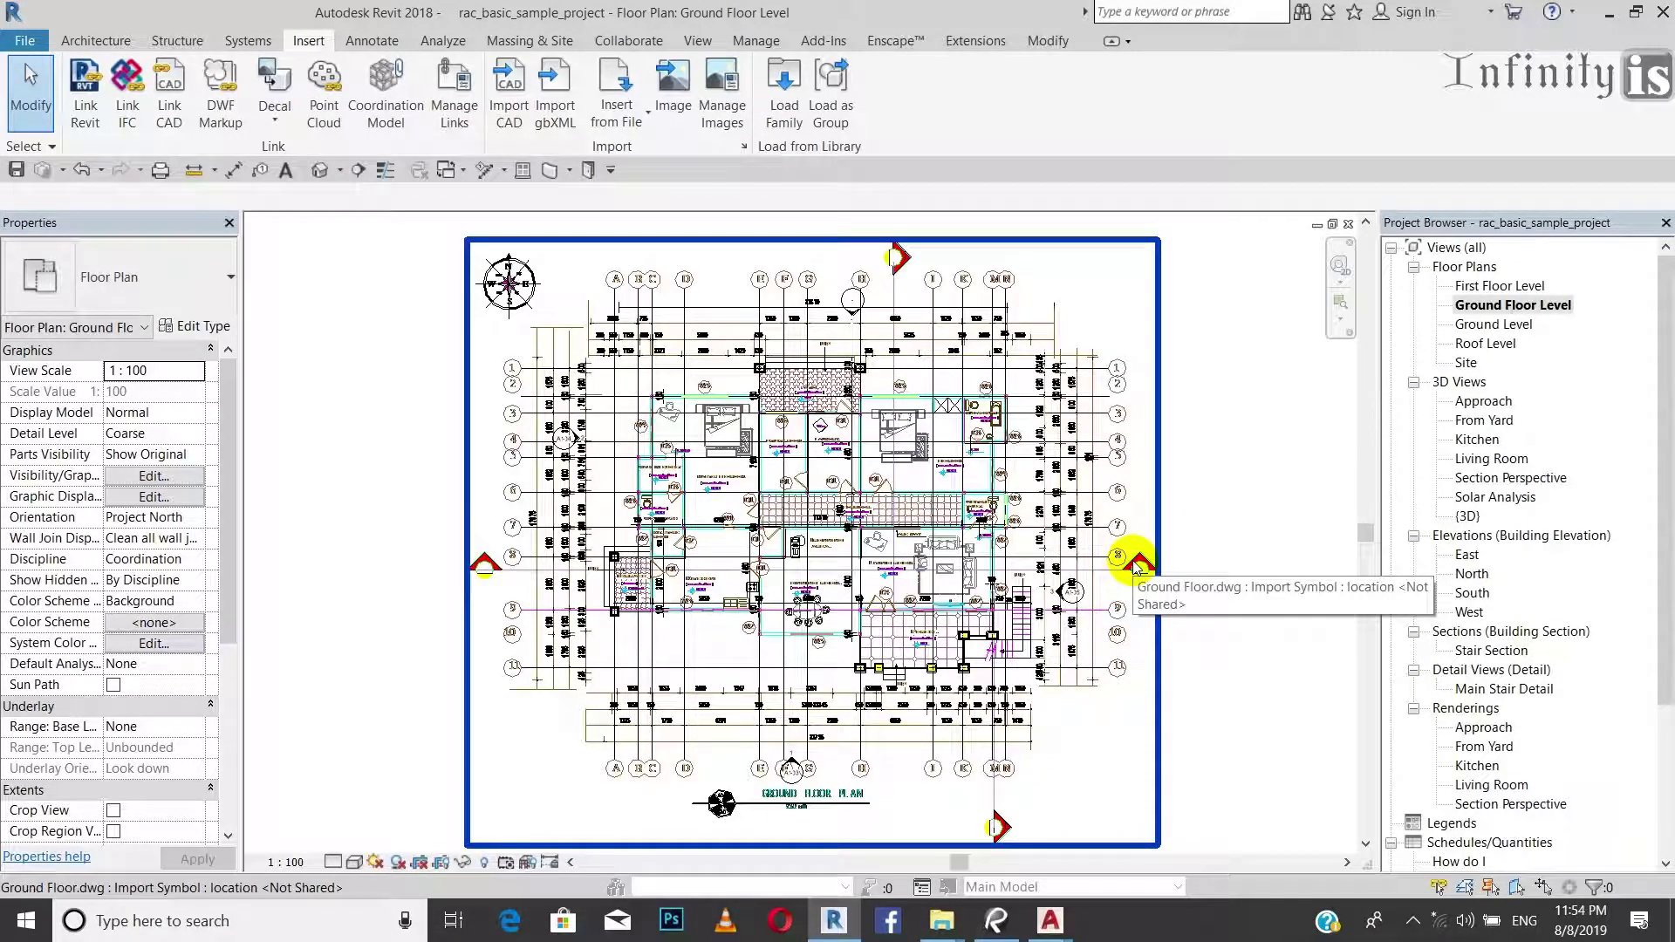
pyautogui.scroll(-3, 1134, 565)
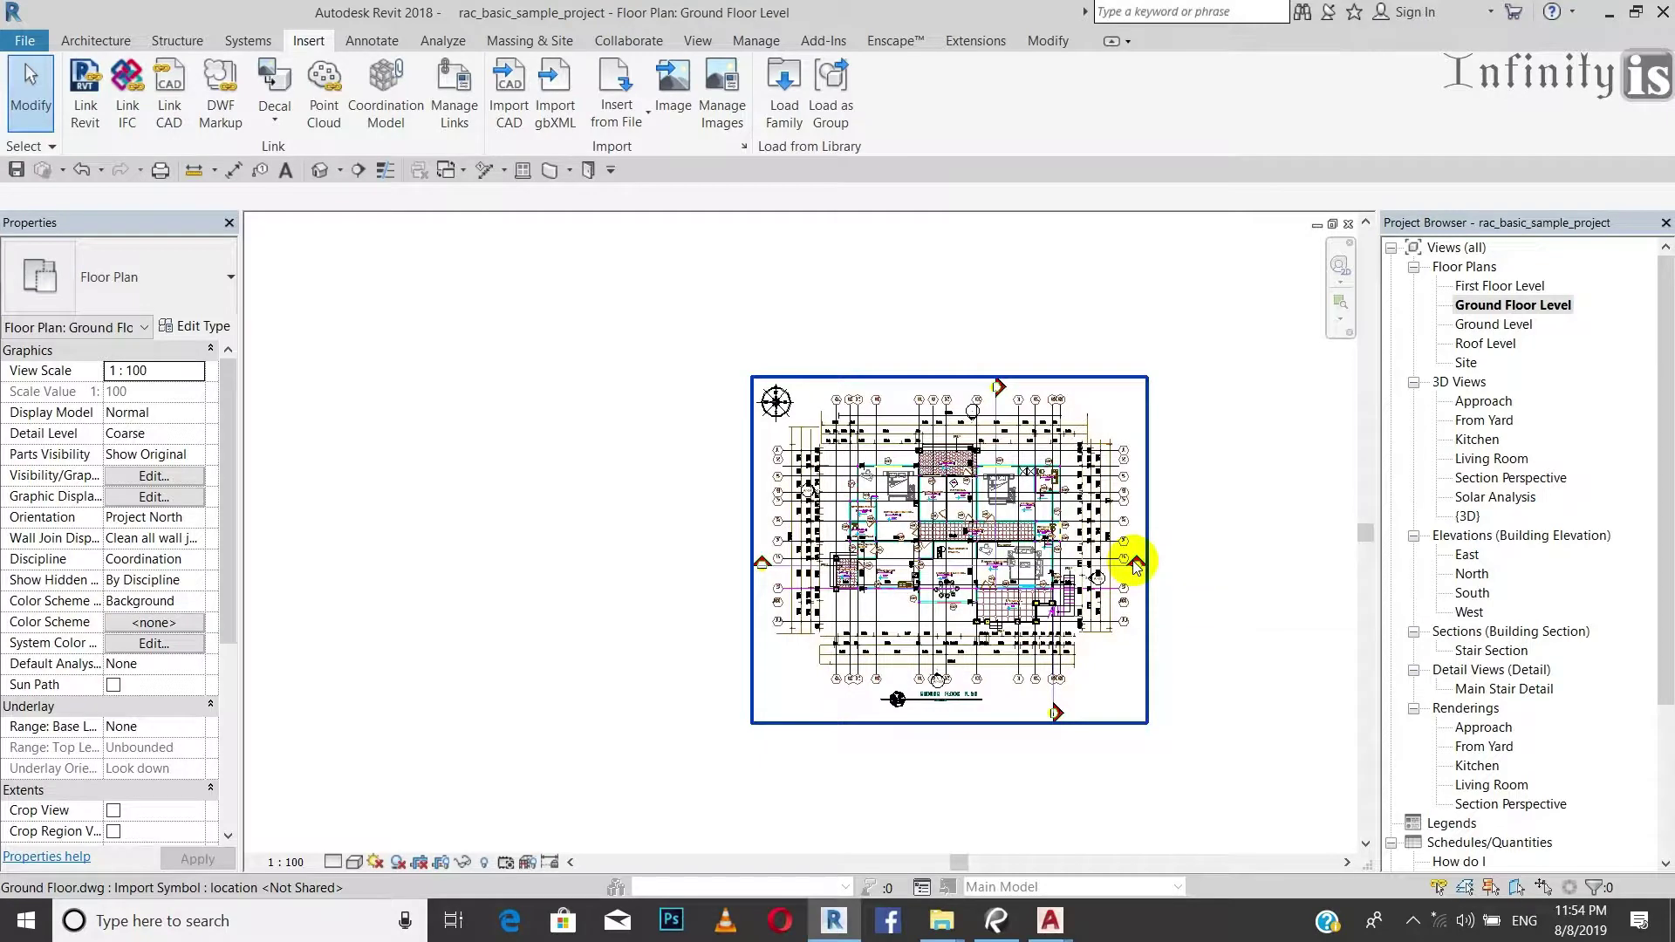
pyautogui.scroll(2, 1134, 566)
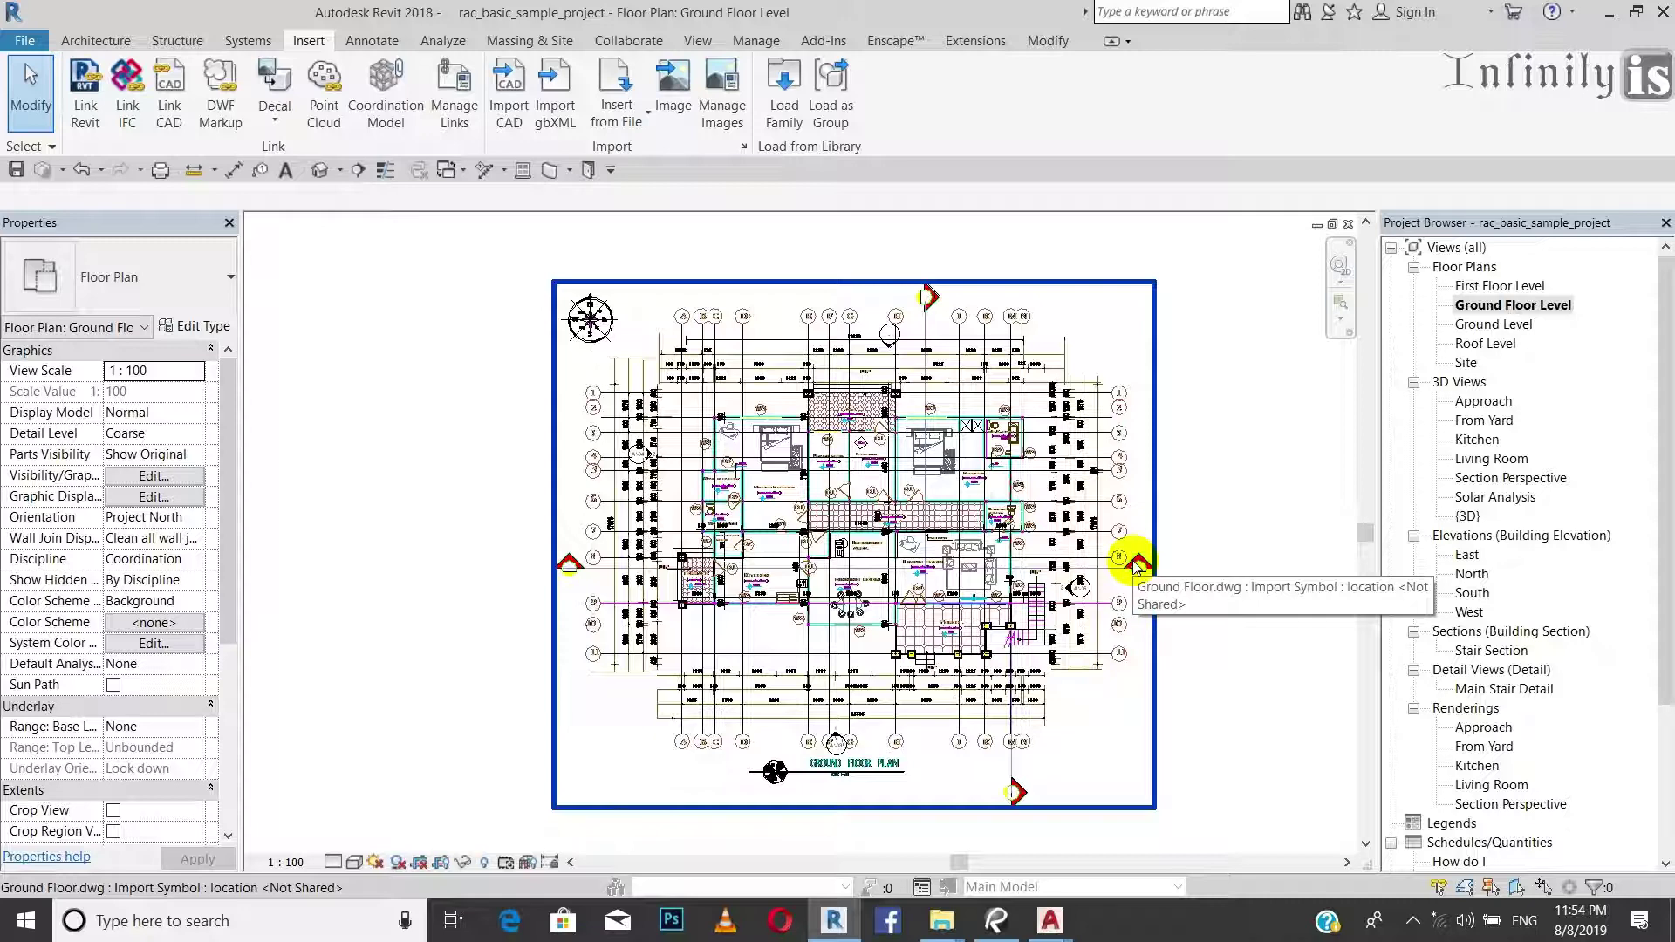
pyautogui.scroll(-4, 1135, 568)
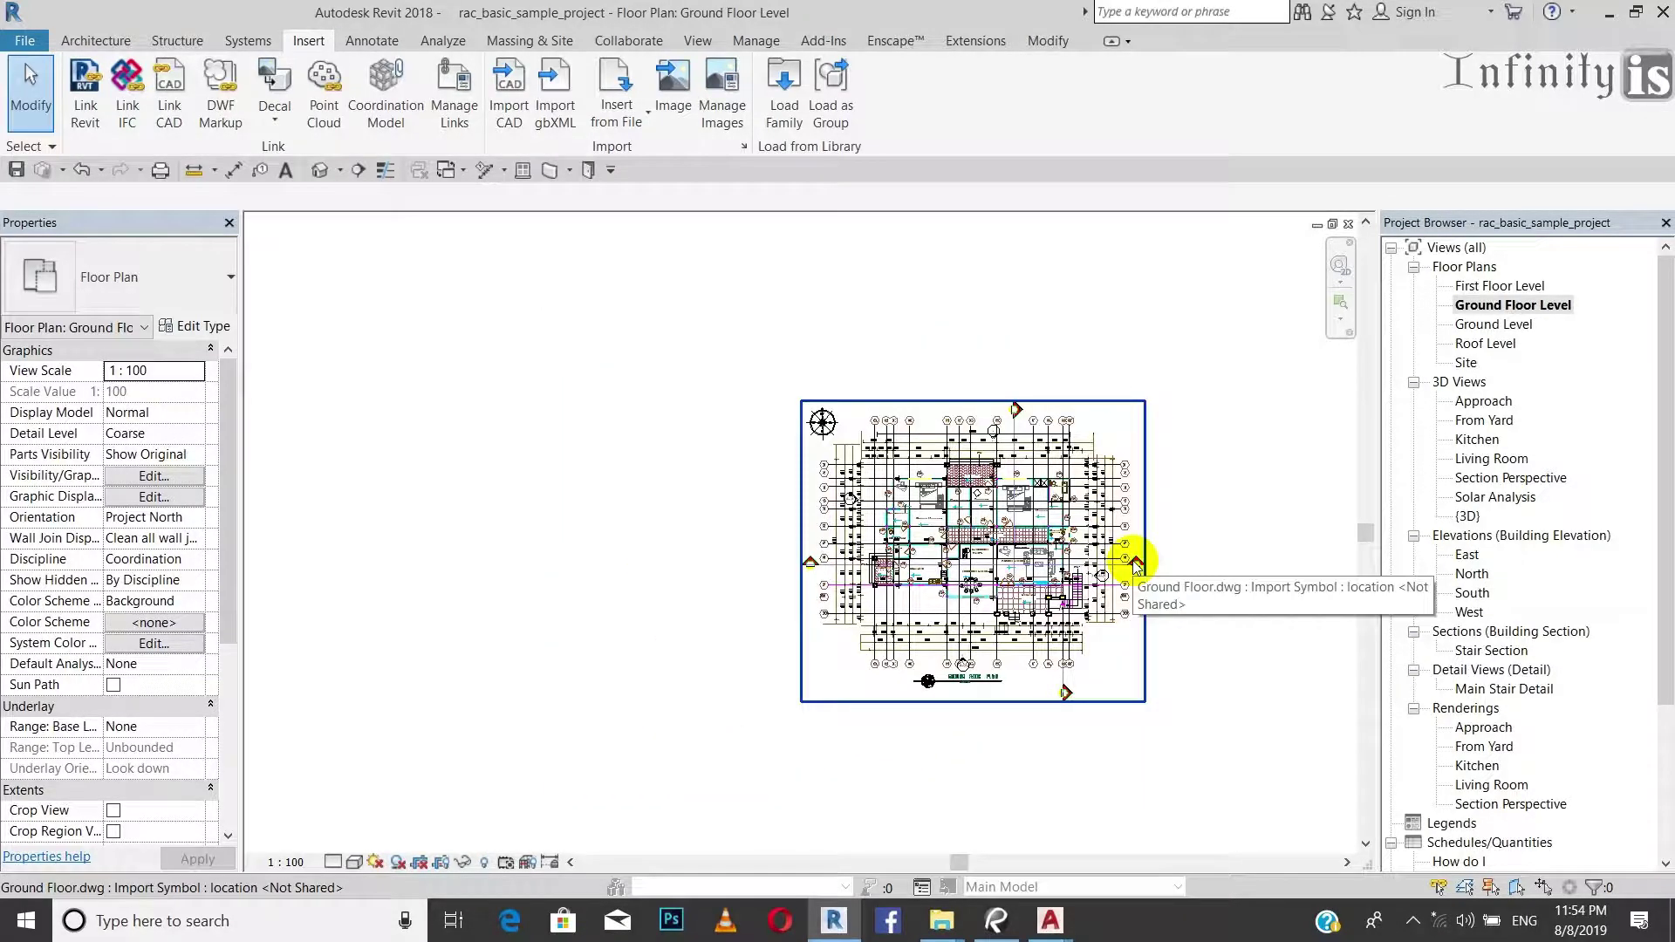
pyautogui.scroll(4, 1134, 567)
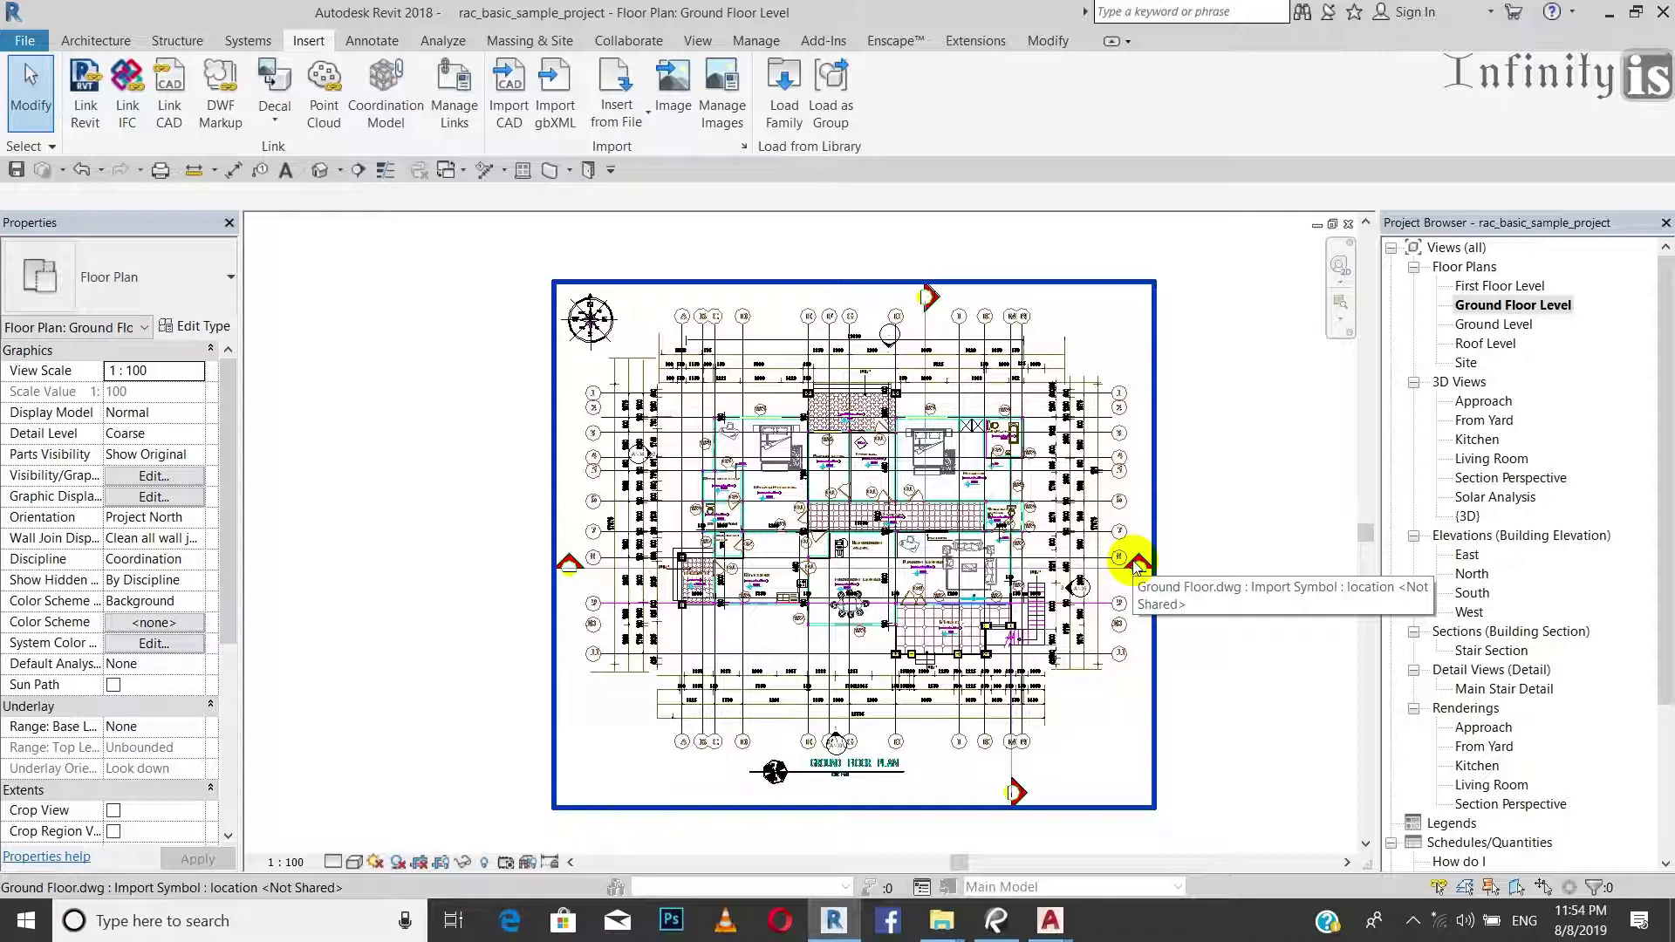
pyautogui.scroll(-3, 1134, 569)
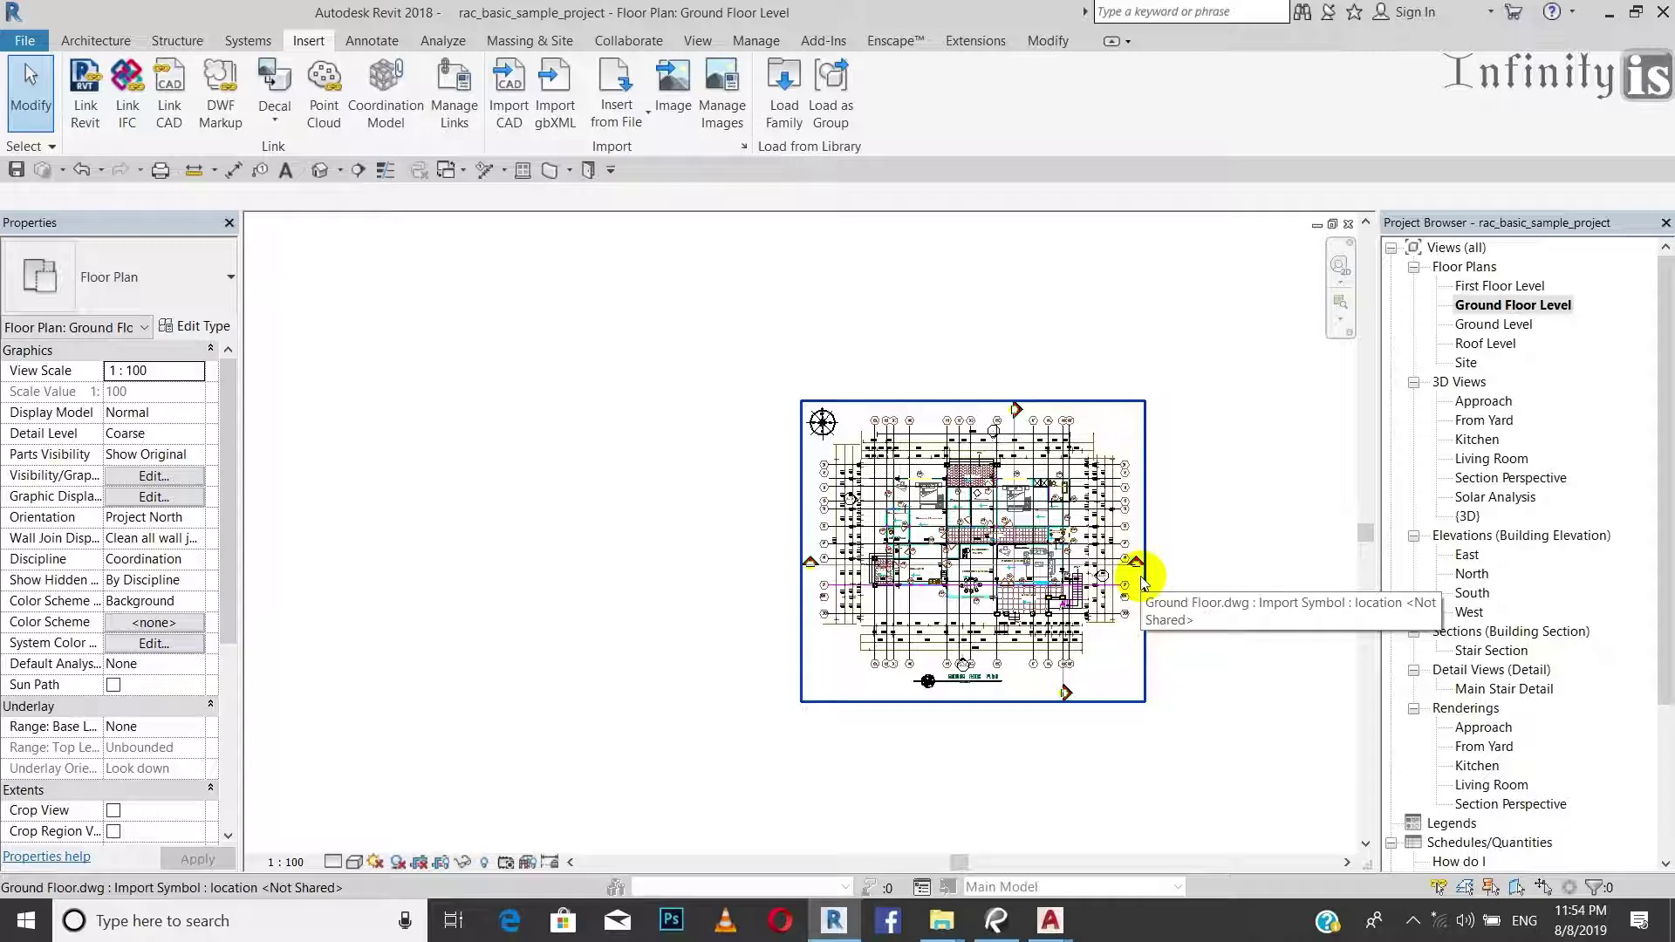
pyautogui.scroll(3, 1144, 586)
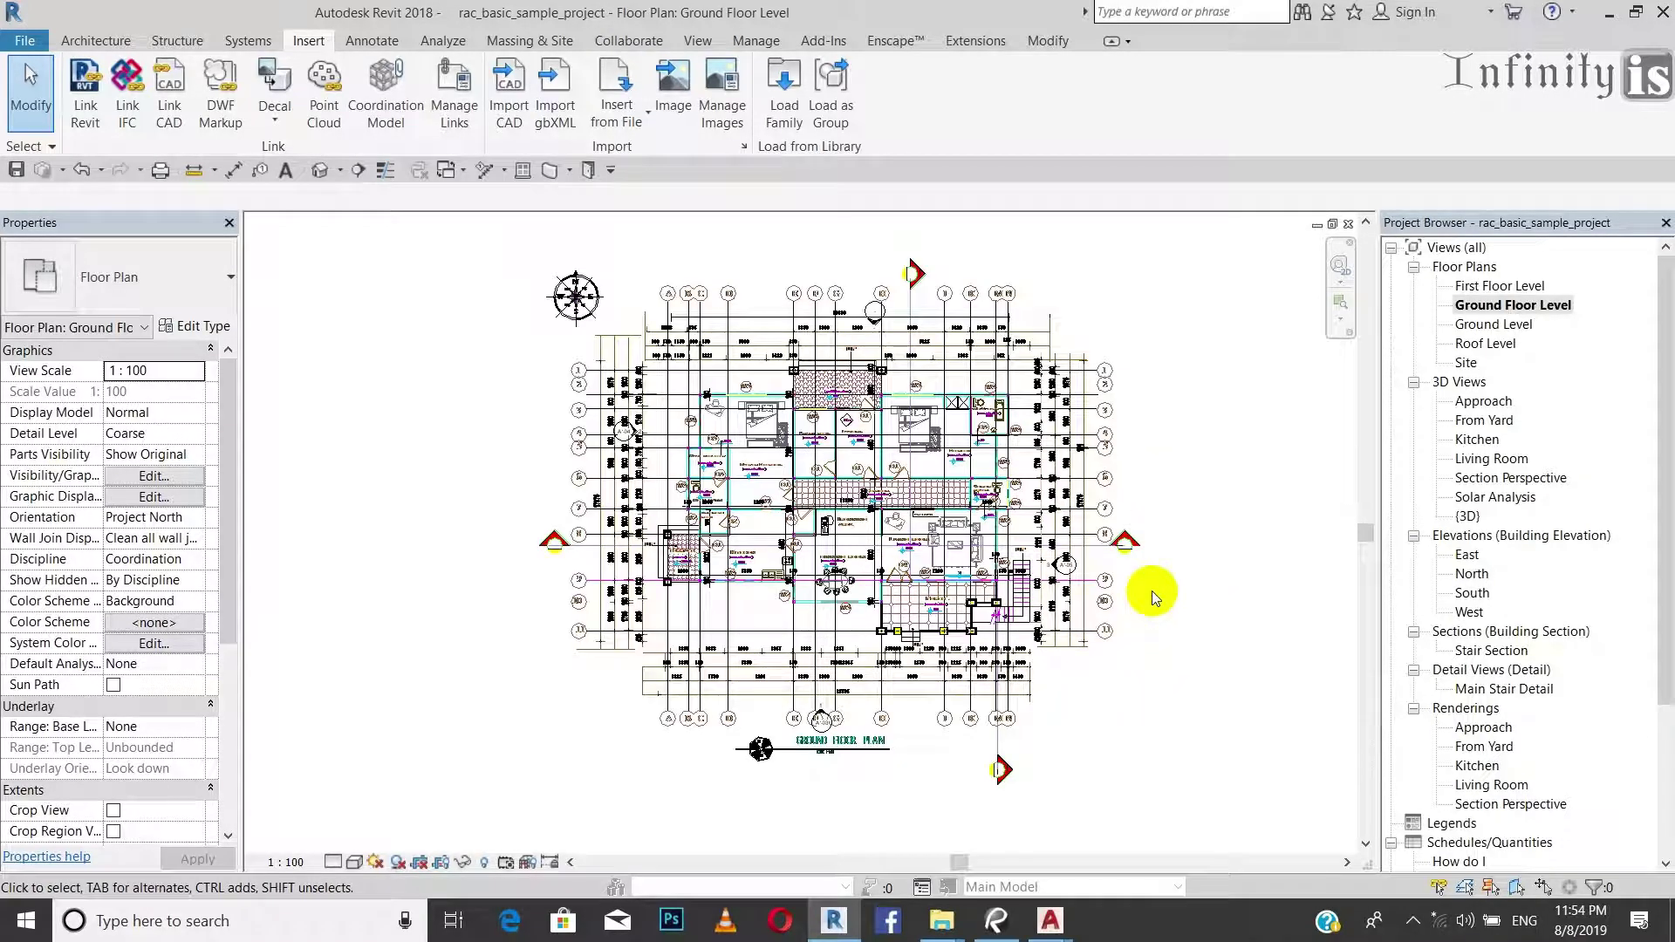